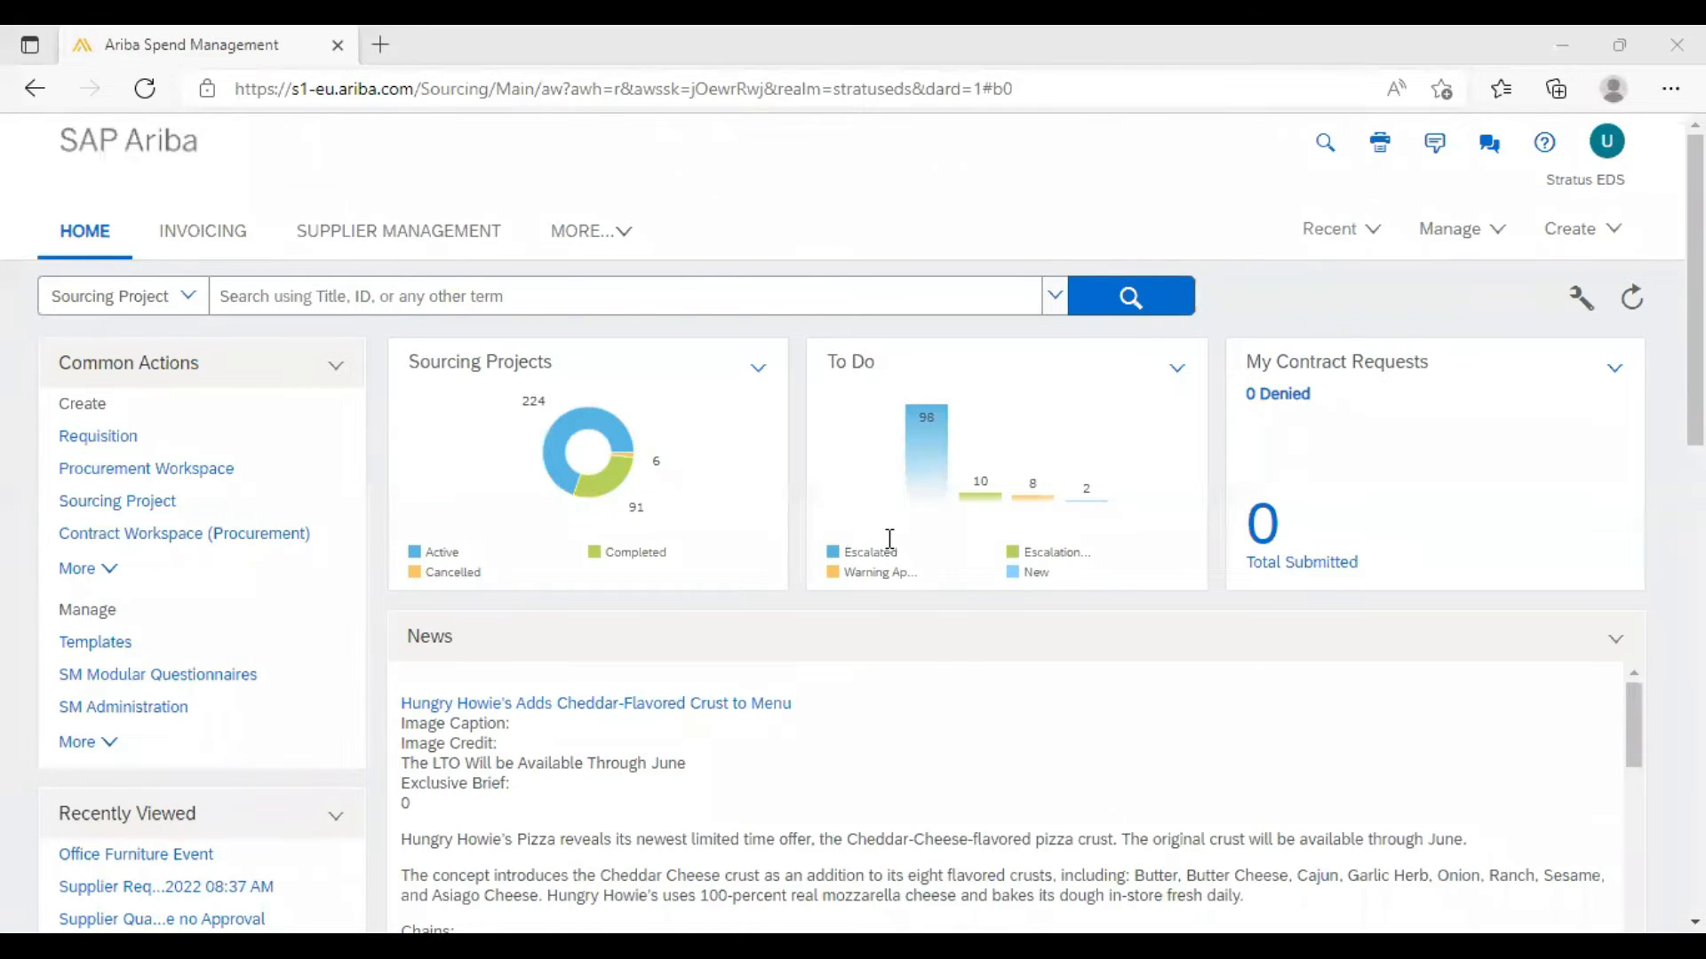
Switch to the Notepad notes and review the approval workflow configuration section, focusing on the Level 1 supervisor rule
key("alt+Tab")
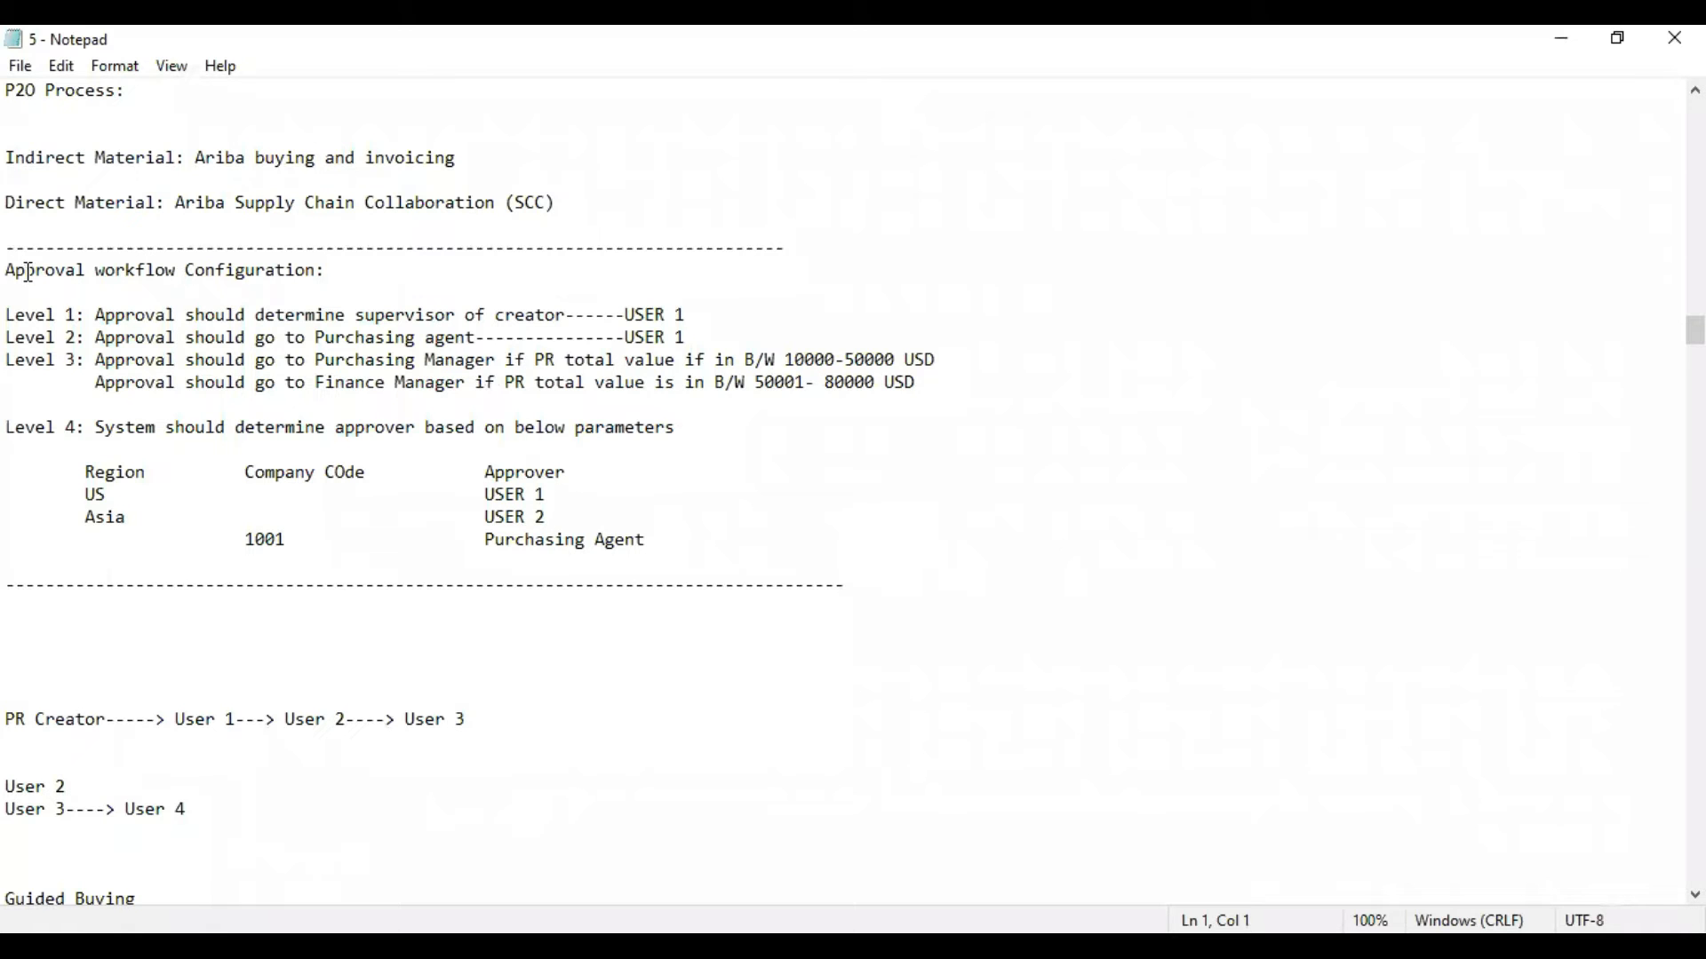
left_click(16, 270)
left_click_drag(124, 306, 657, 555)
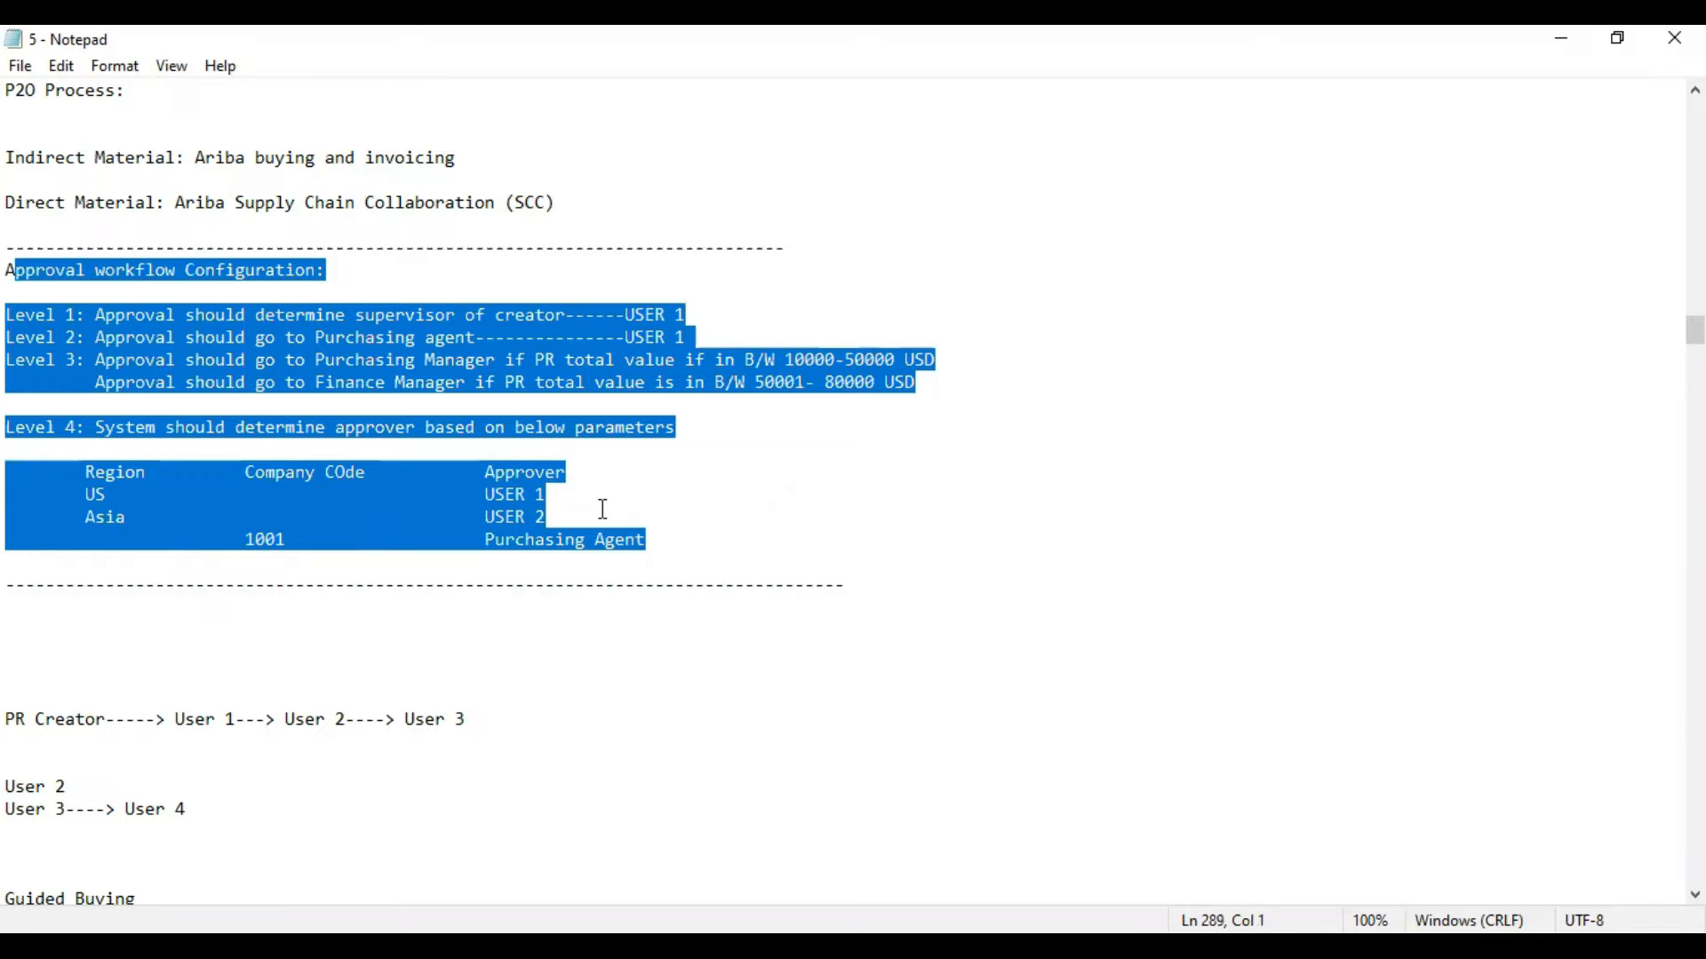
left_click(186, 339)
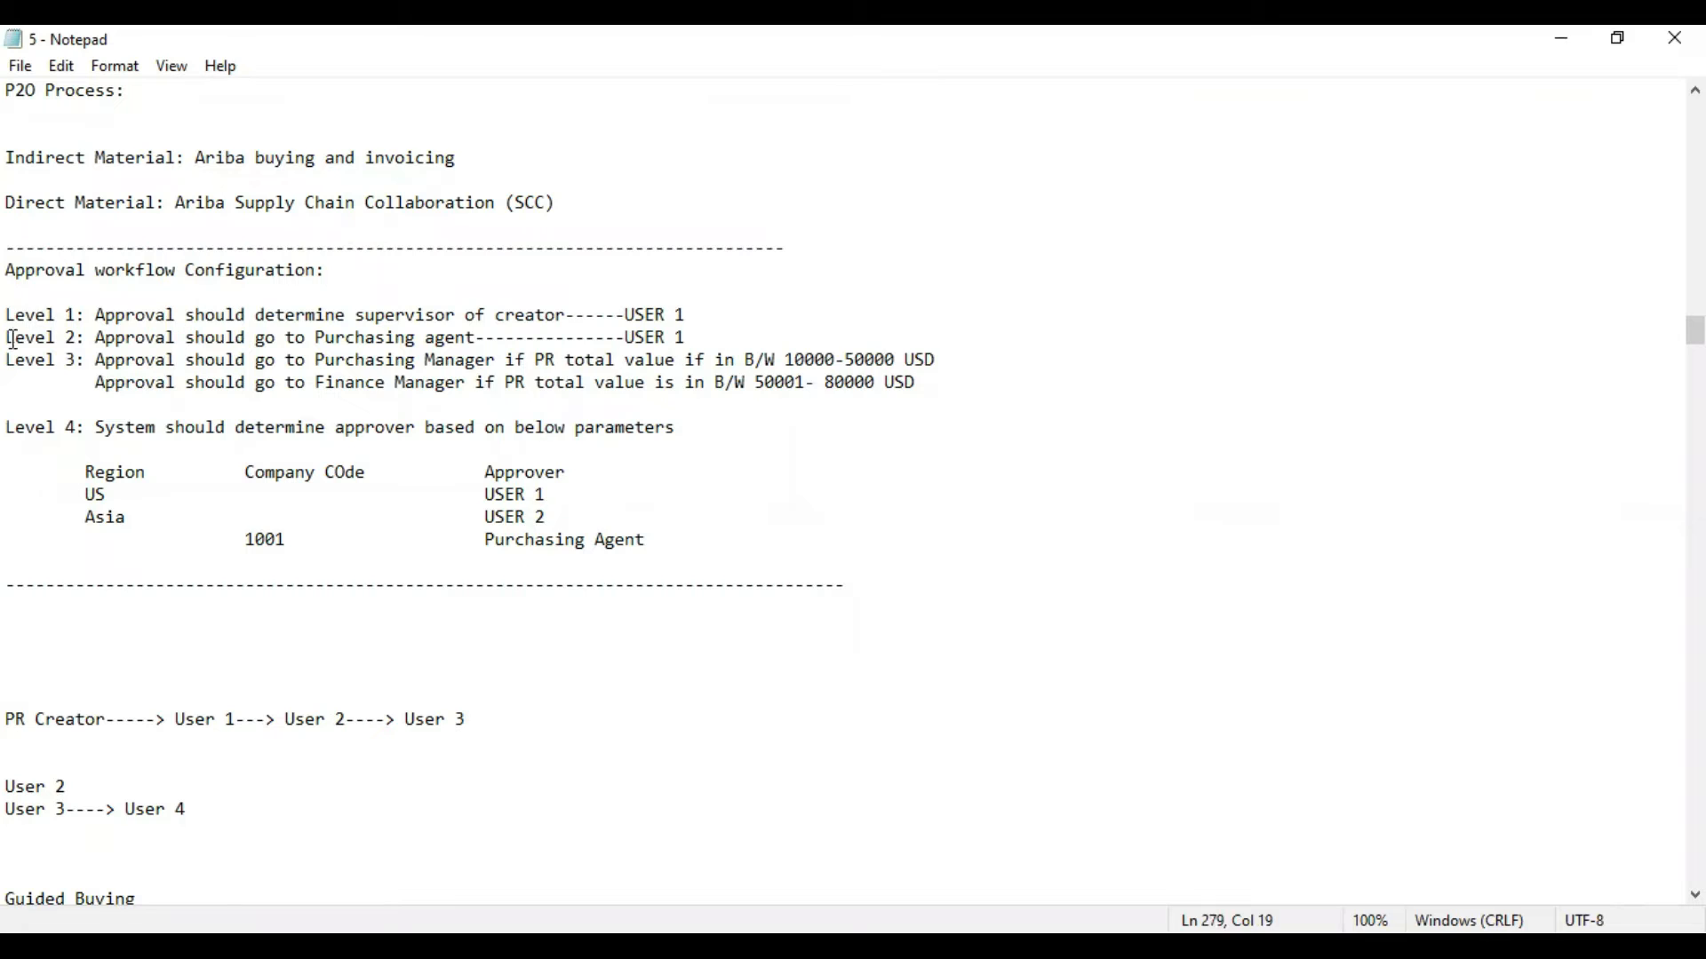
left_click_drag(12, 312, 78, 320)
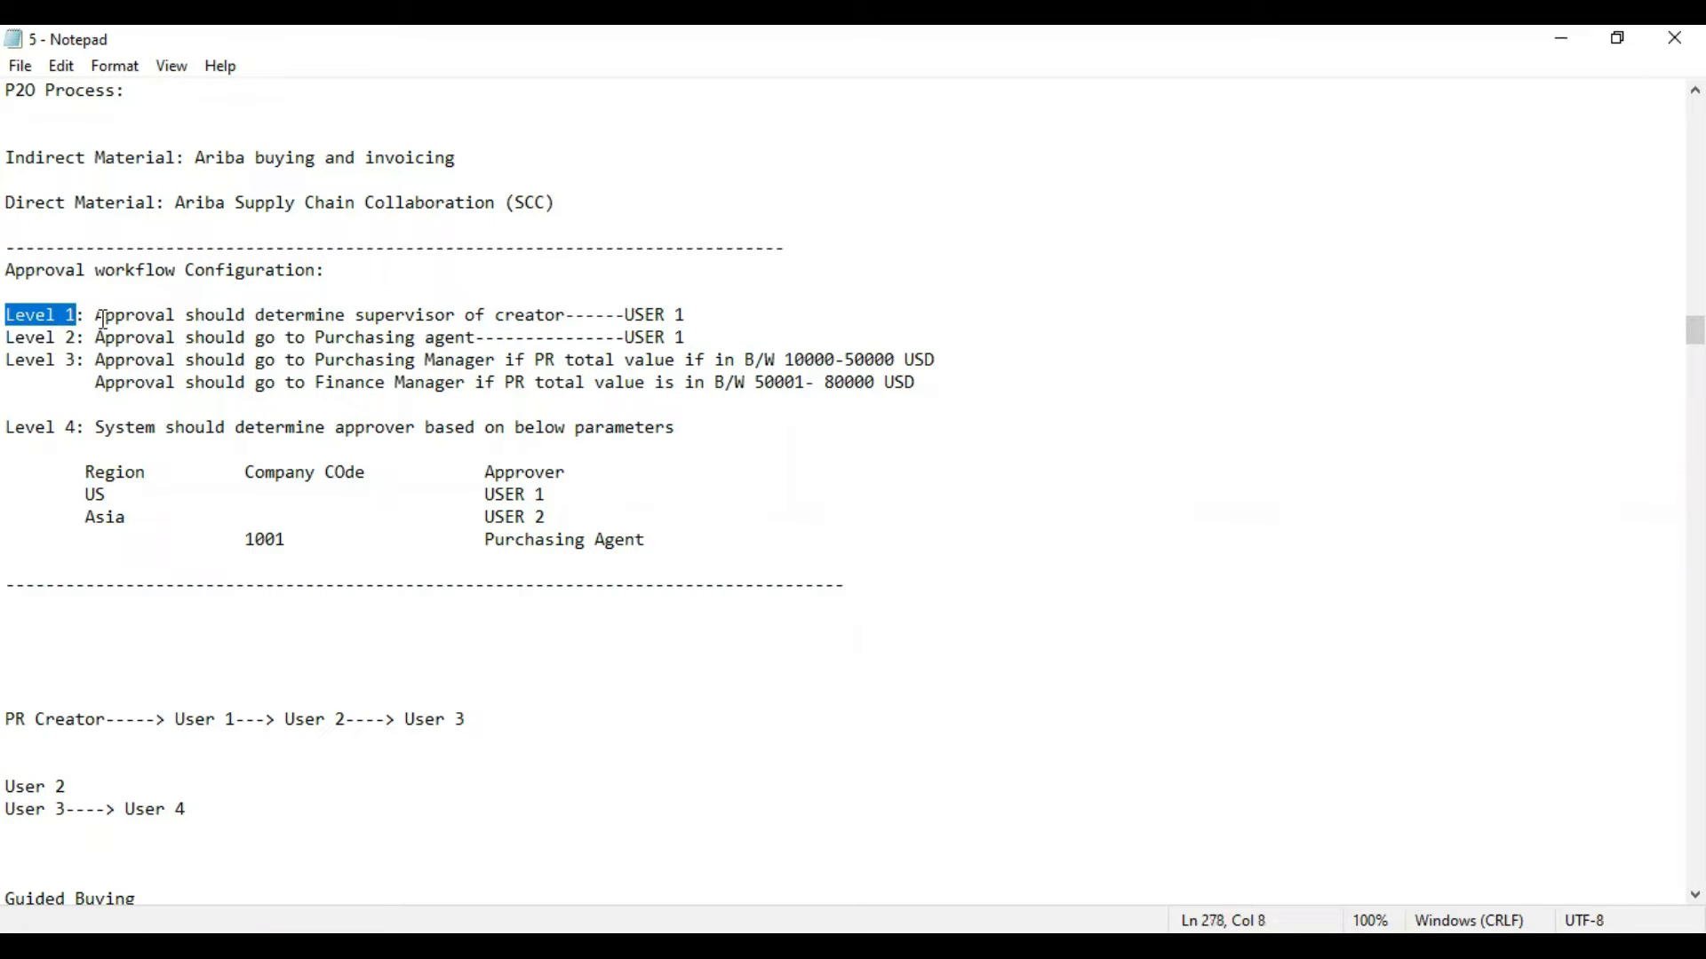
left_click_drag(105, 312, 565, 324)
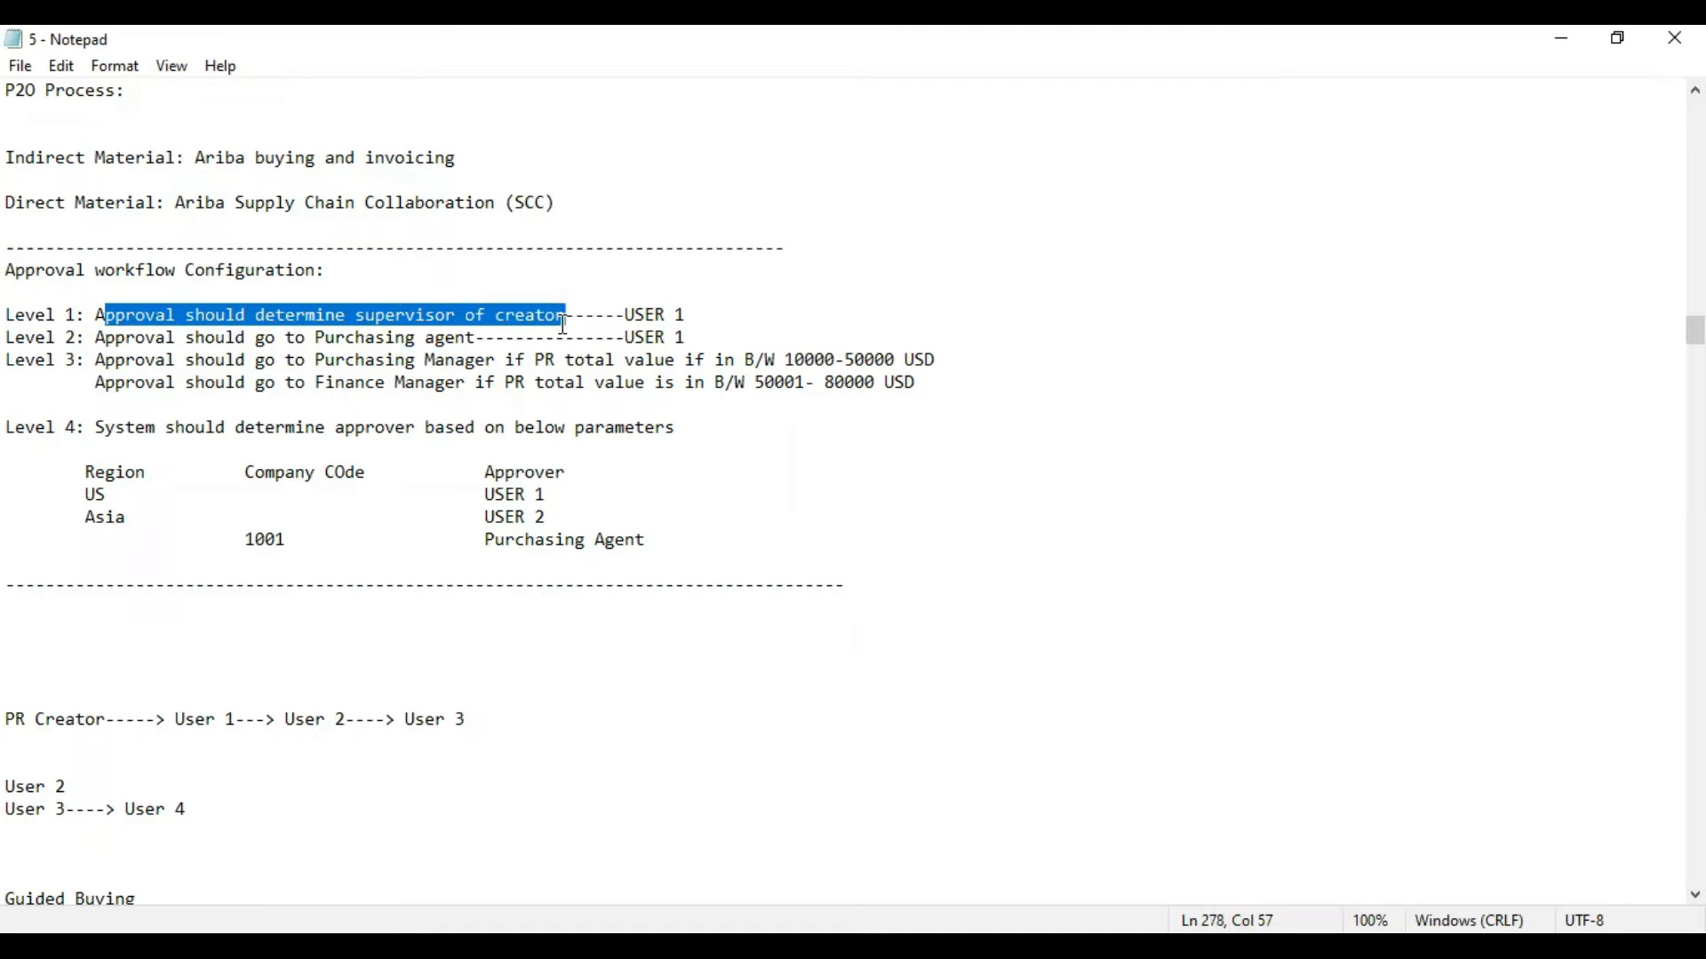
Delete the USER 1 text at the end of the Level 1 and Level 2 approval lines
left_click_drag(628, 313, 685, 339)
key("Delete")
key("Delete")
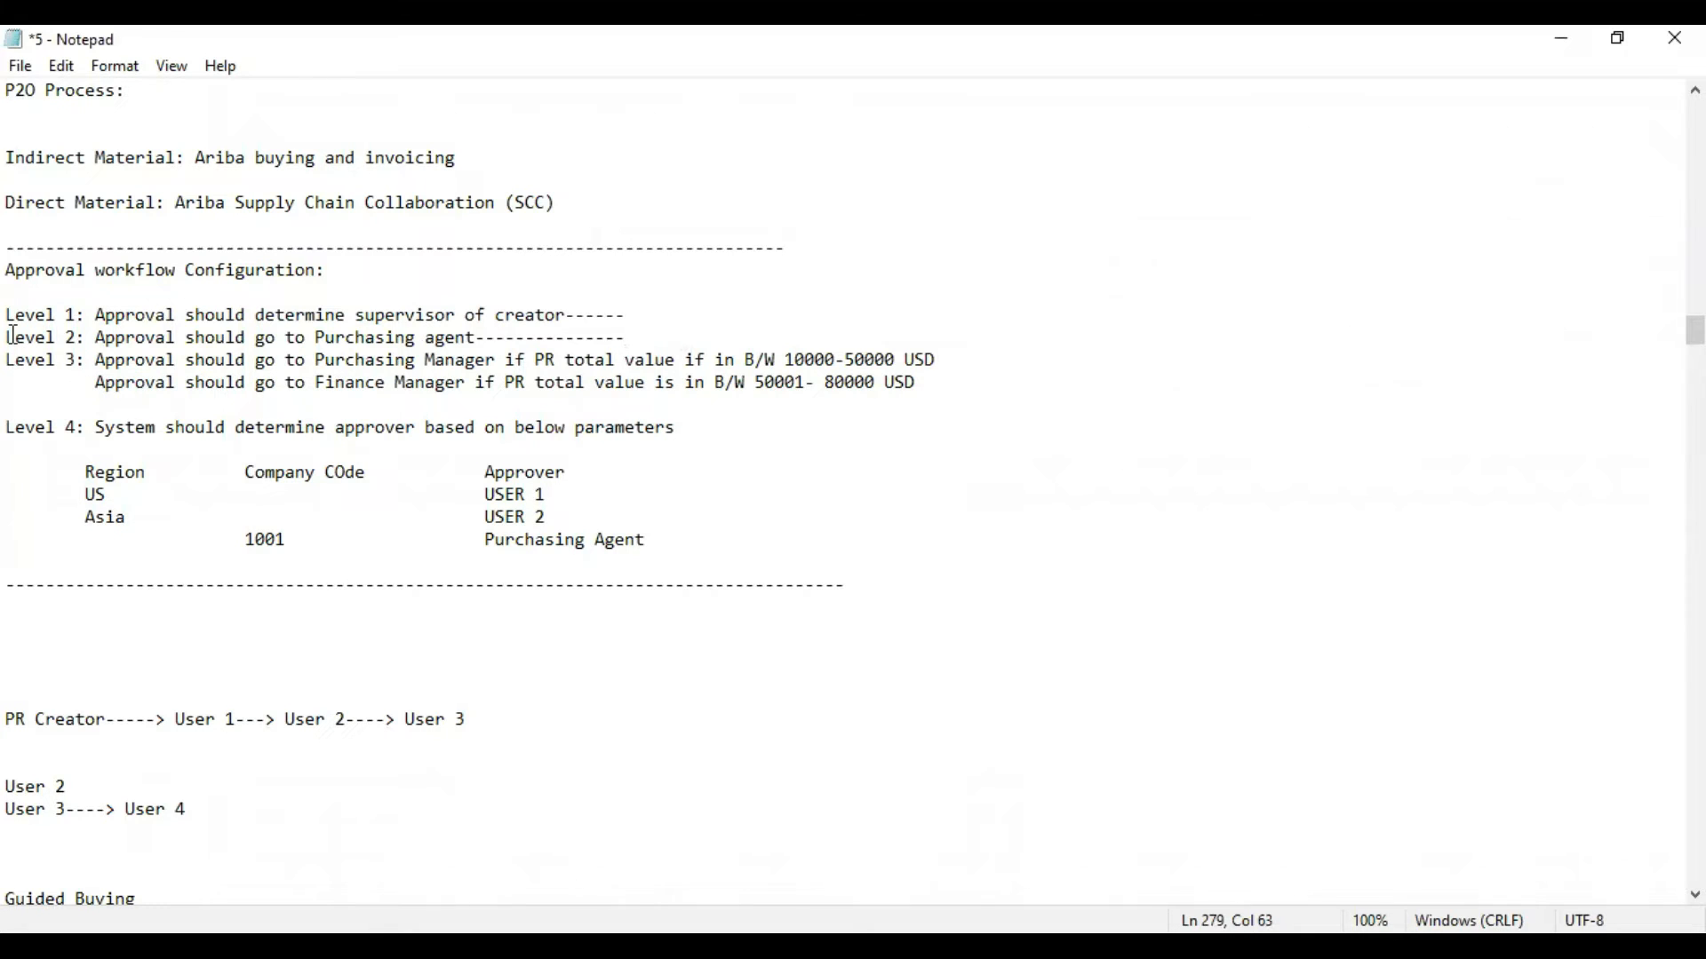
Read the Level 2 purchasing agent rule and the Level 3 manager rules with their PR total value ranges
left_click_drag(11, 337, 480, 340)
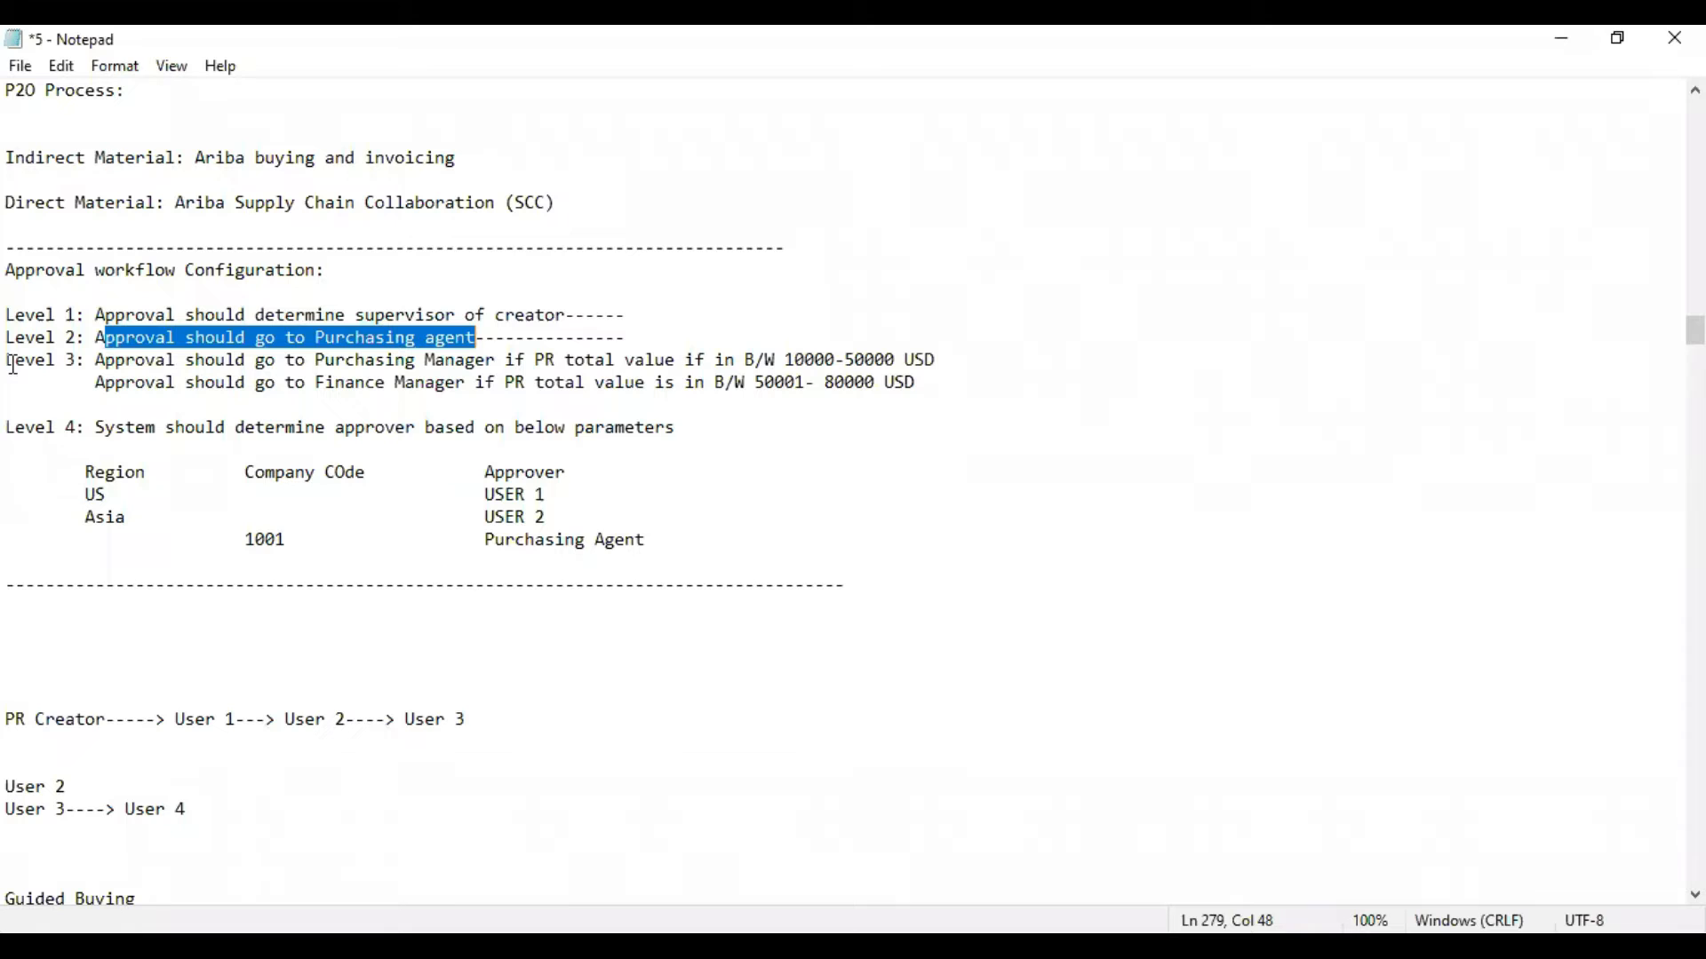
left_click_drag(99, 359, 495, 367)
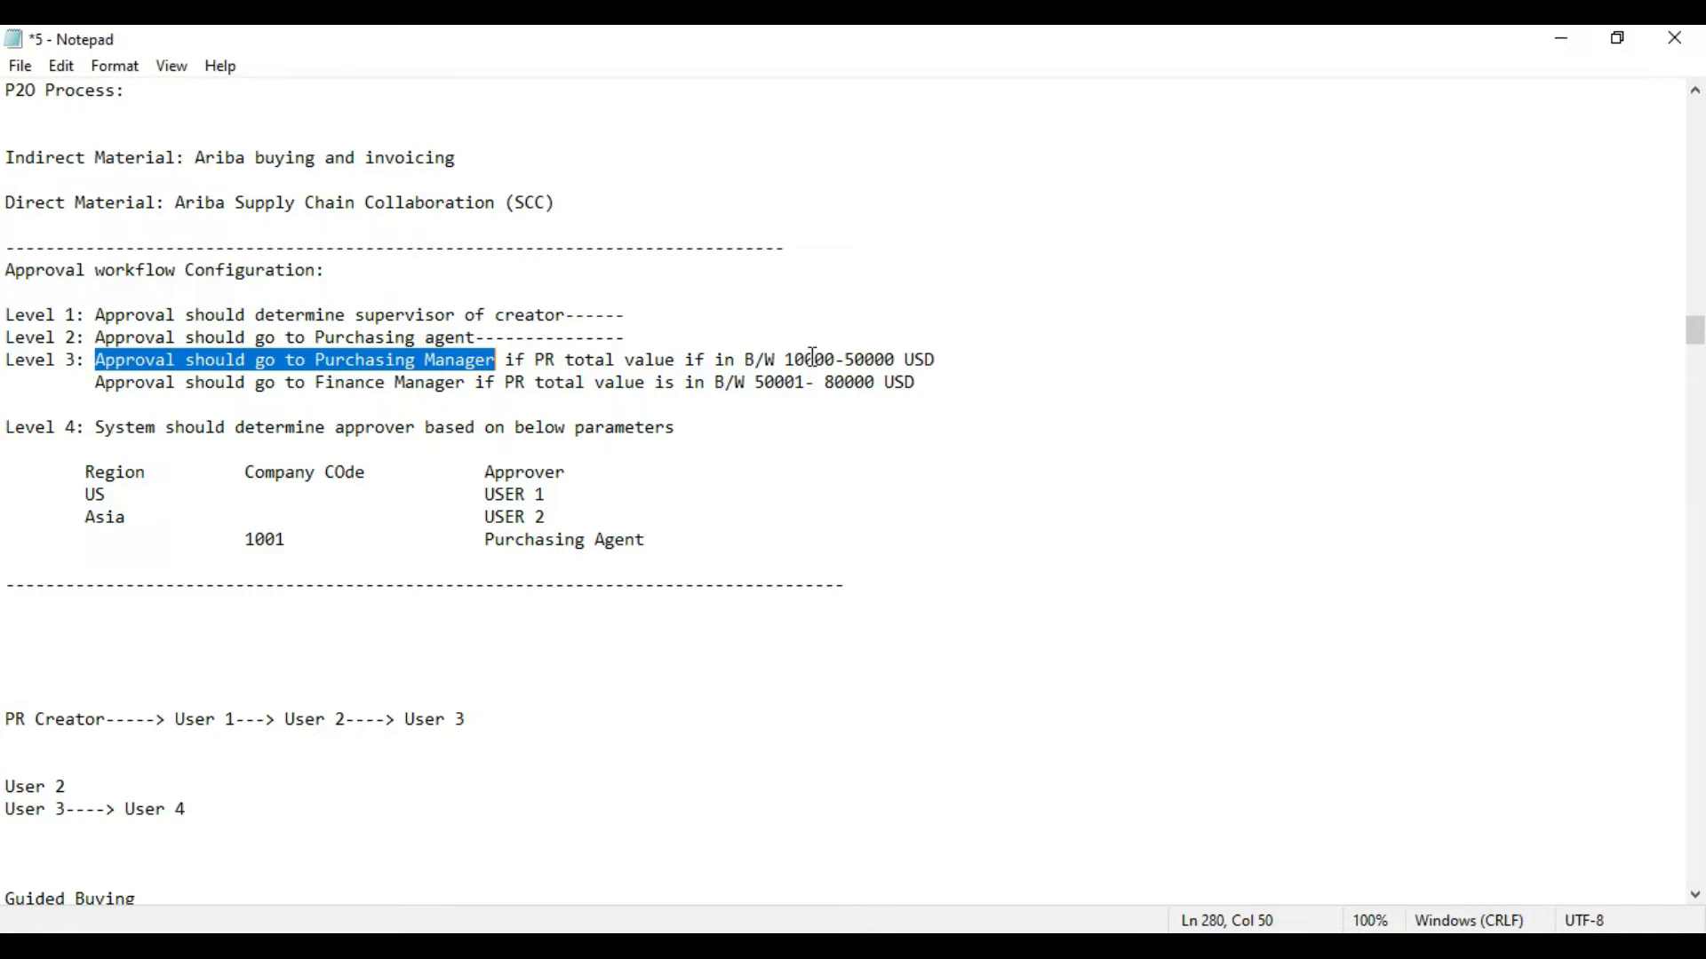
left_click_drag(795, 361, 899, 363)
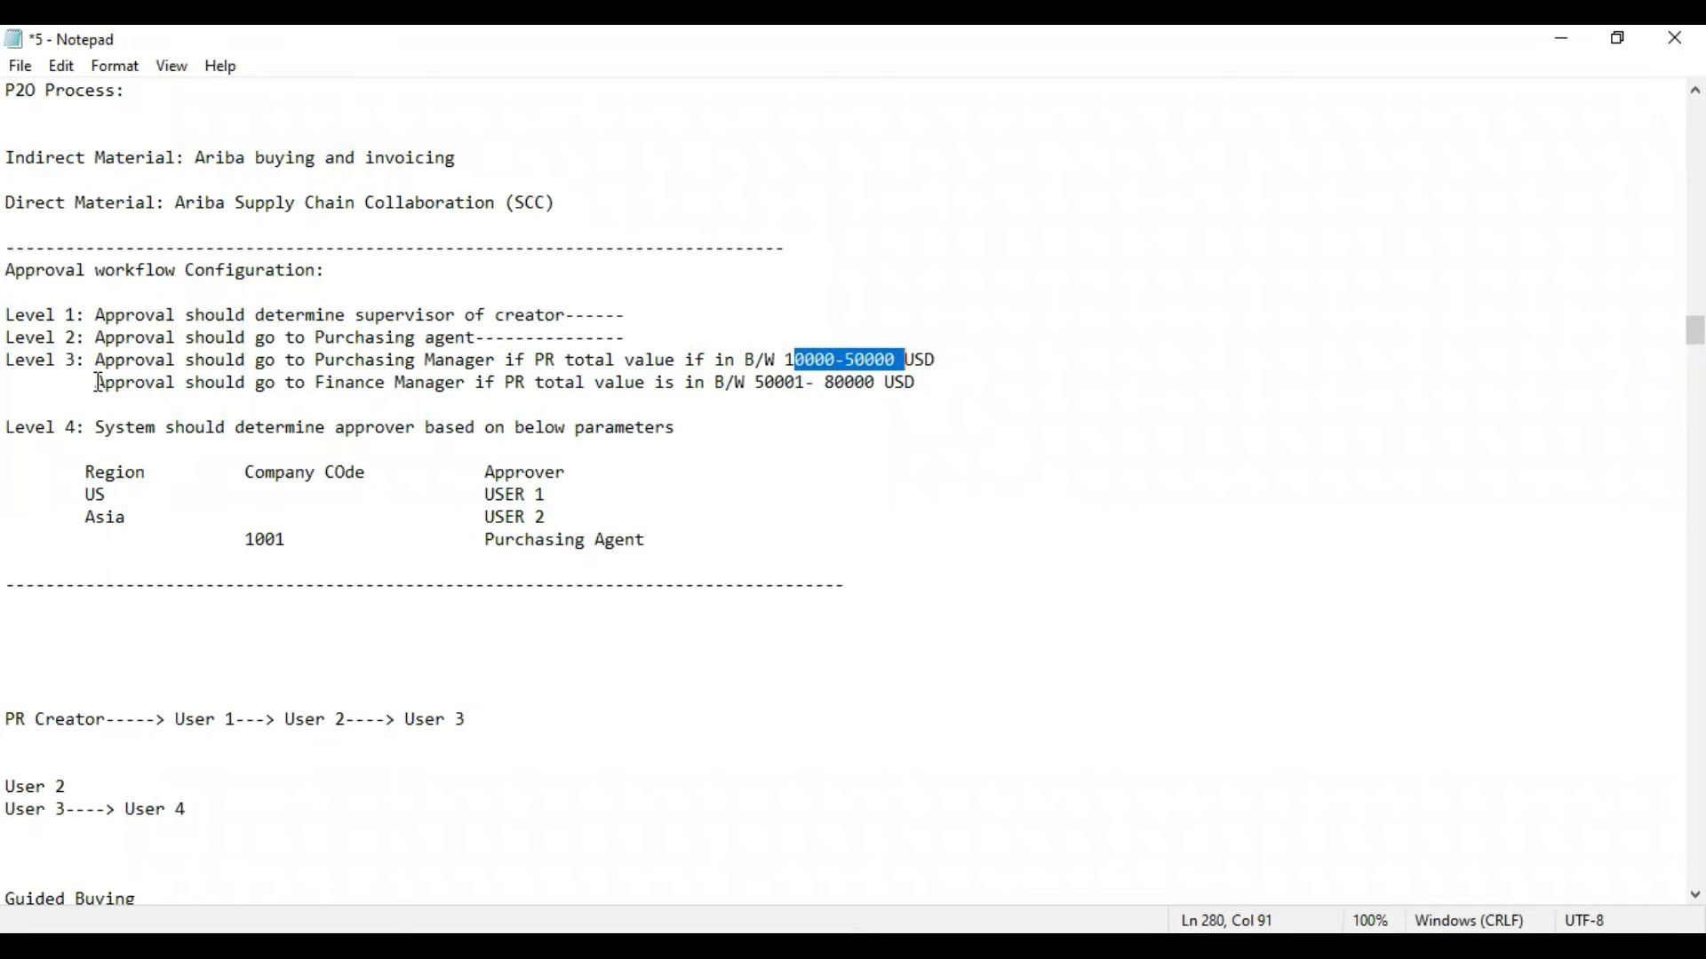
left_click_drag(98, 383, 468, 389)
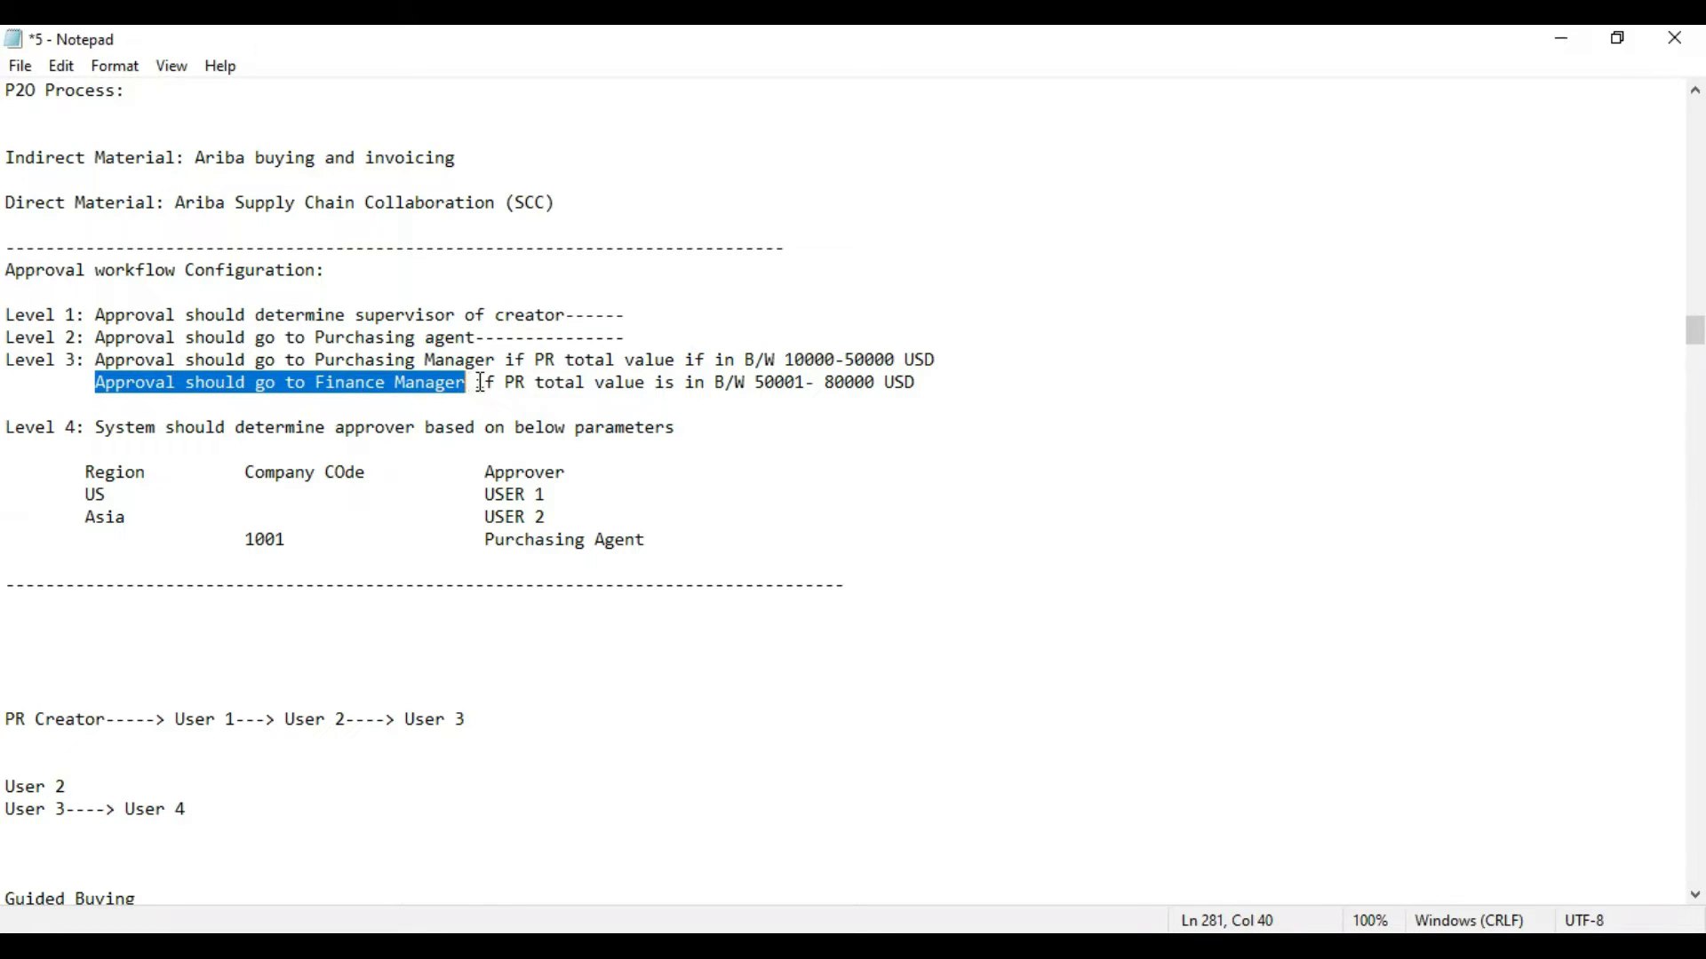
double_click(484, 383)
left_click_drag(562, 383, 914, 387)
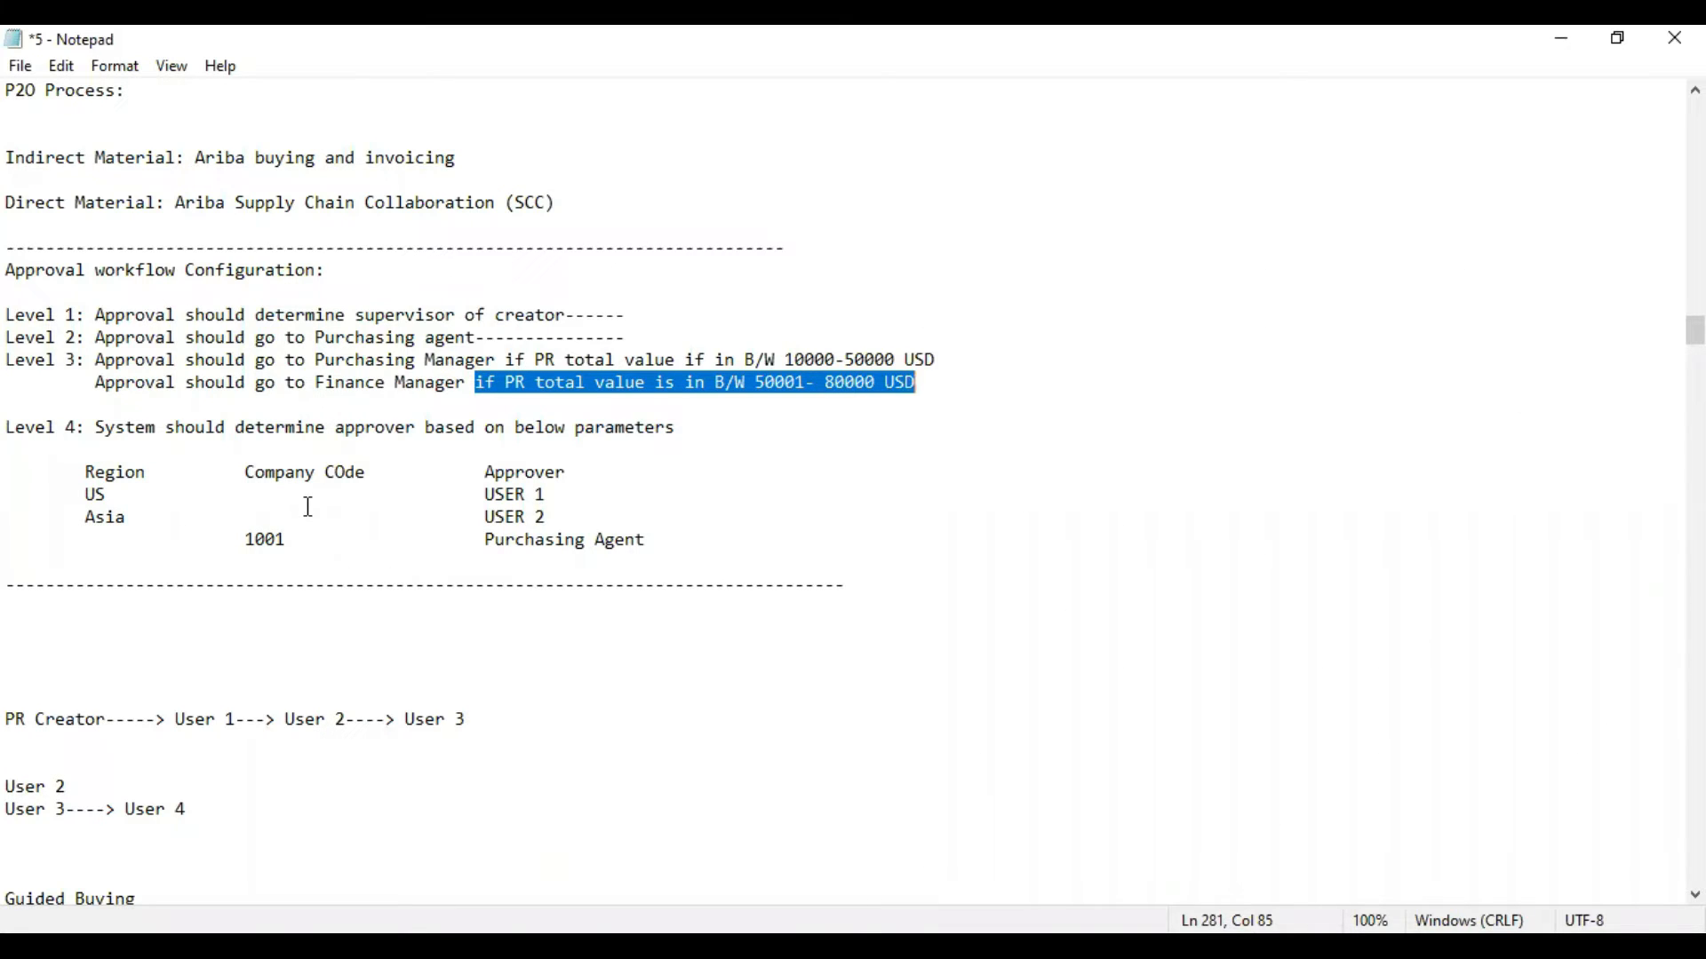
Correct the capitalization of the Level 4 table's middle heading to "Company Code"
left_click(345, 470)
key("BackSpace")
type("o")
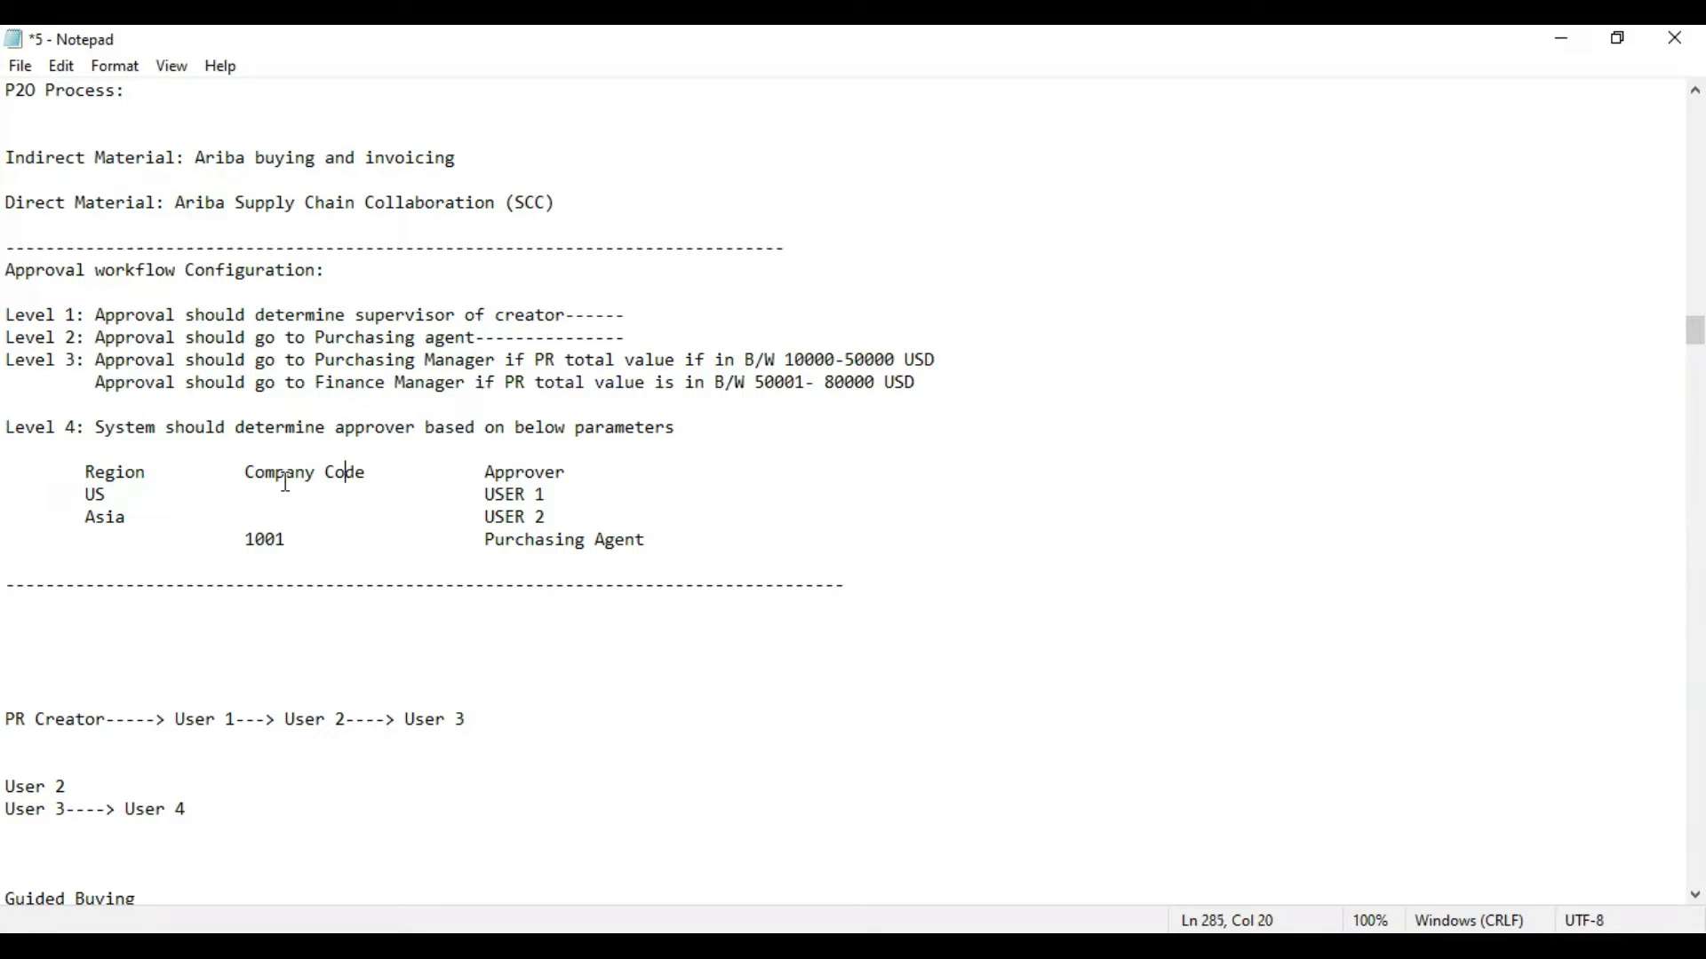
Examine the Level 4 table's region and company code approver rows, and review all four approval levels as a whole
left_click_drag(86, 495, 562, 492)
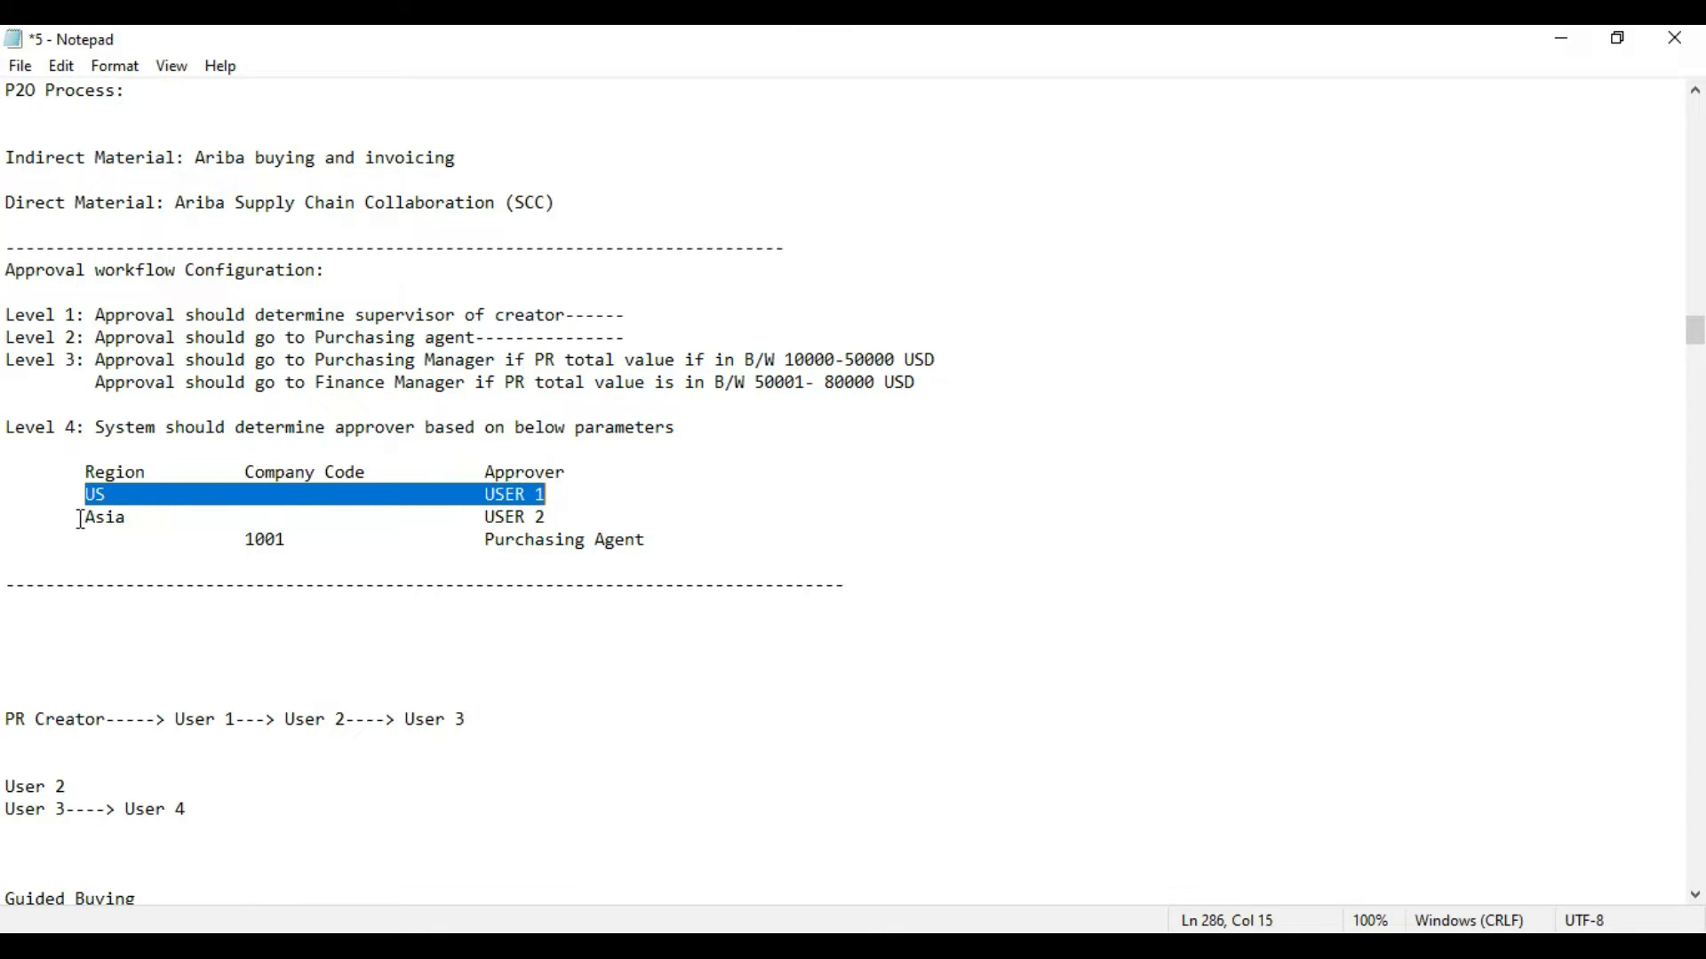
left_click_drag(86, 519, 554, 520)
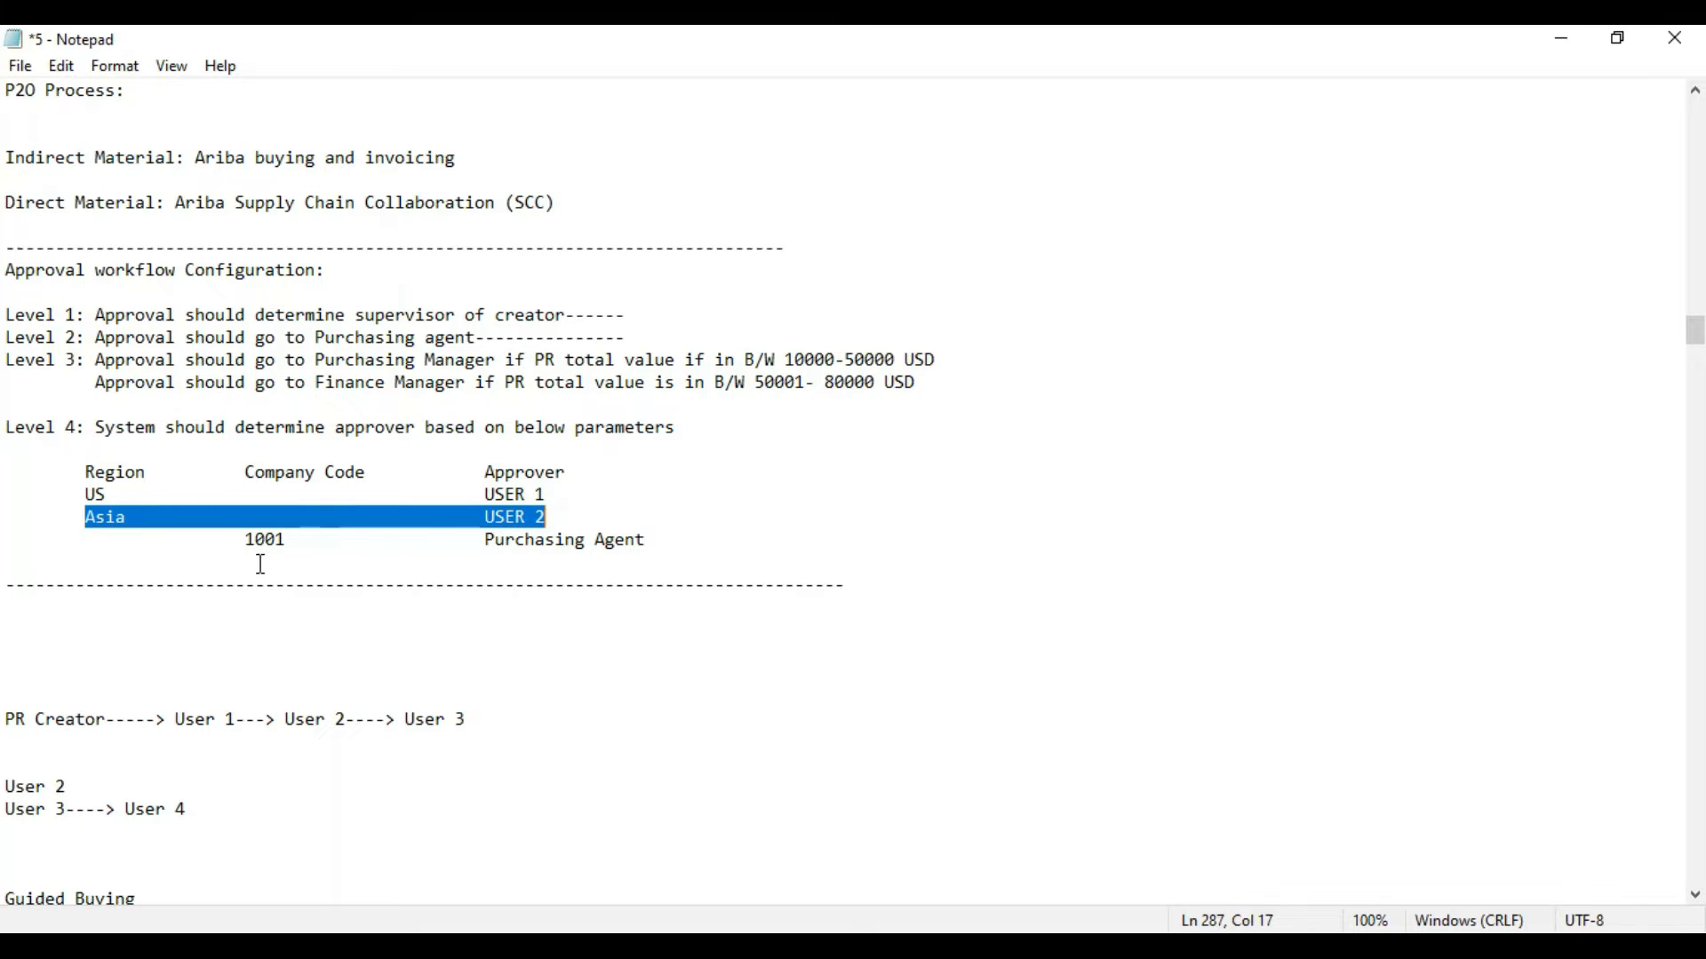
left_click_drag(248, 543, 661, 547)
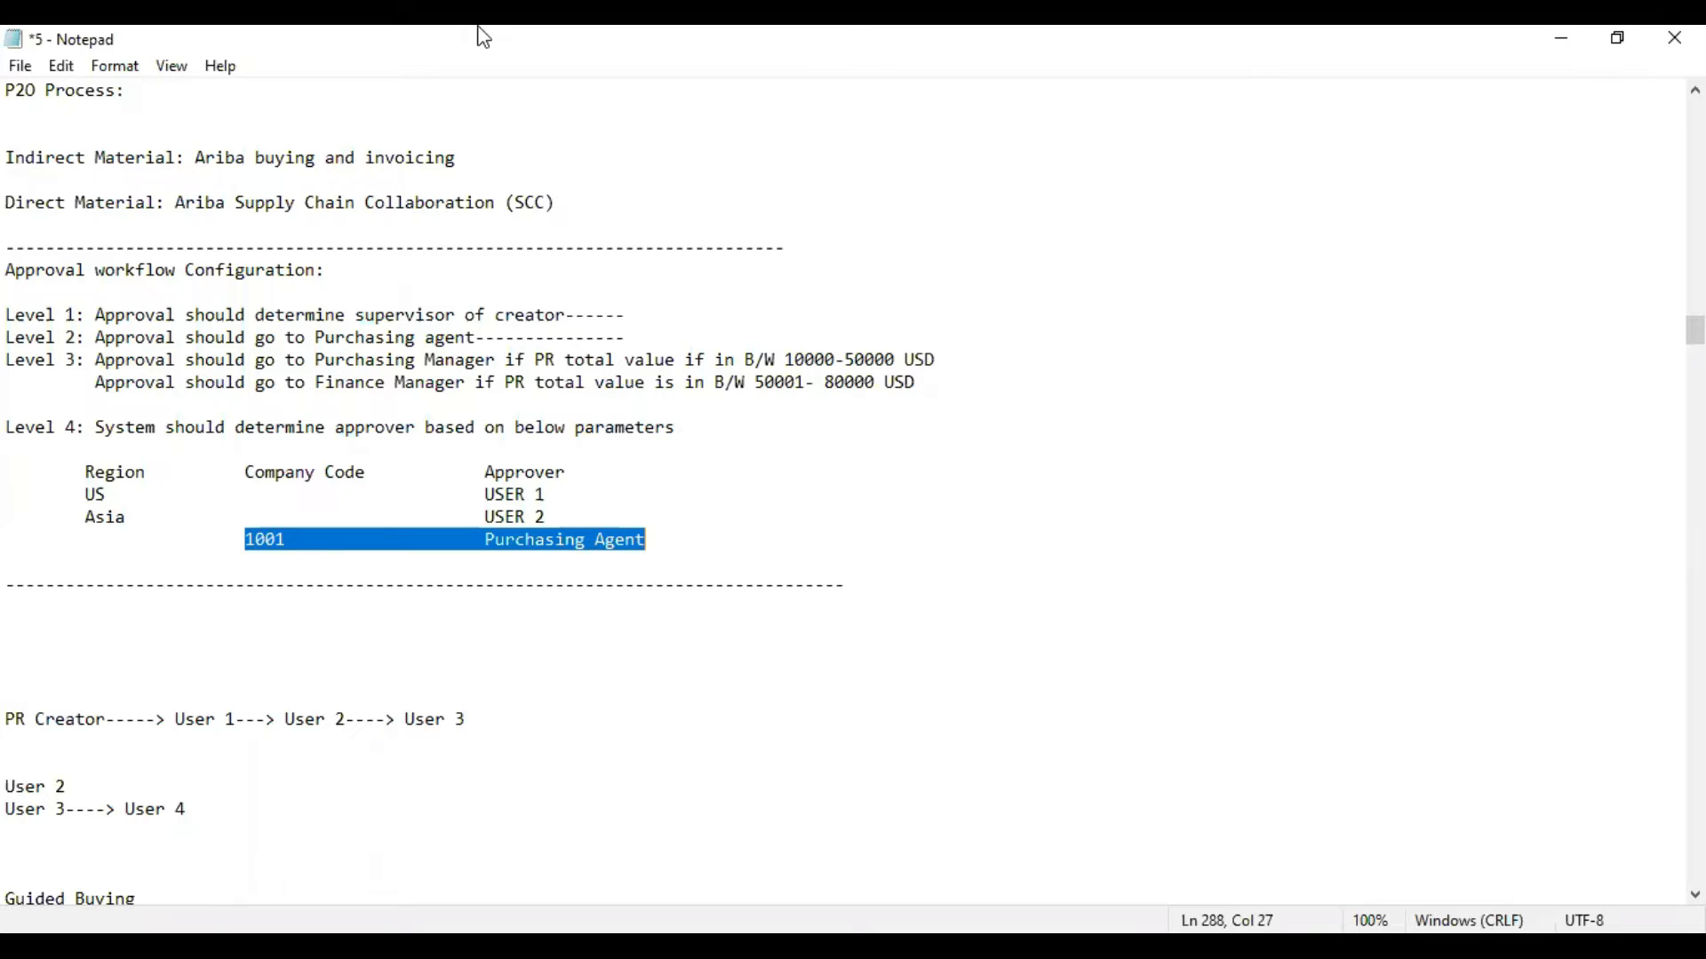
left_click(478, 26)
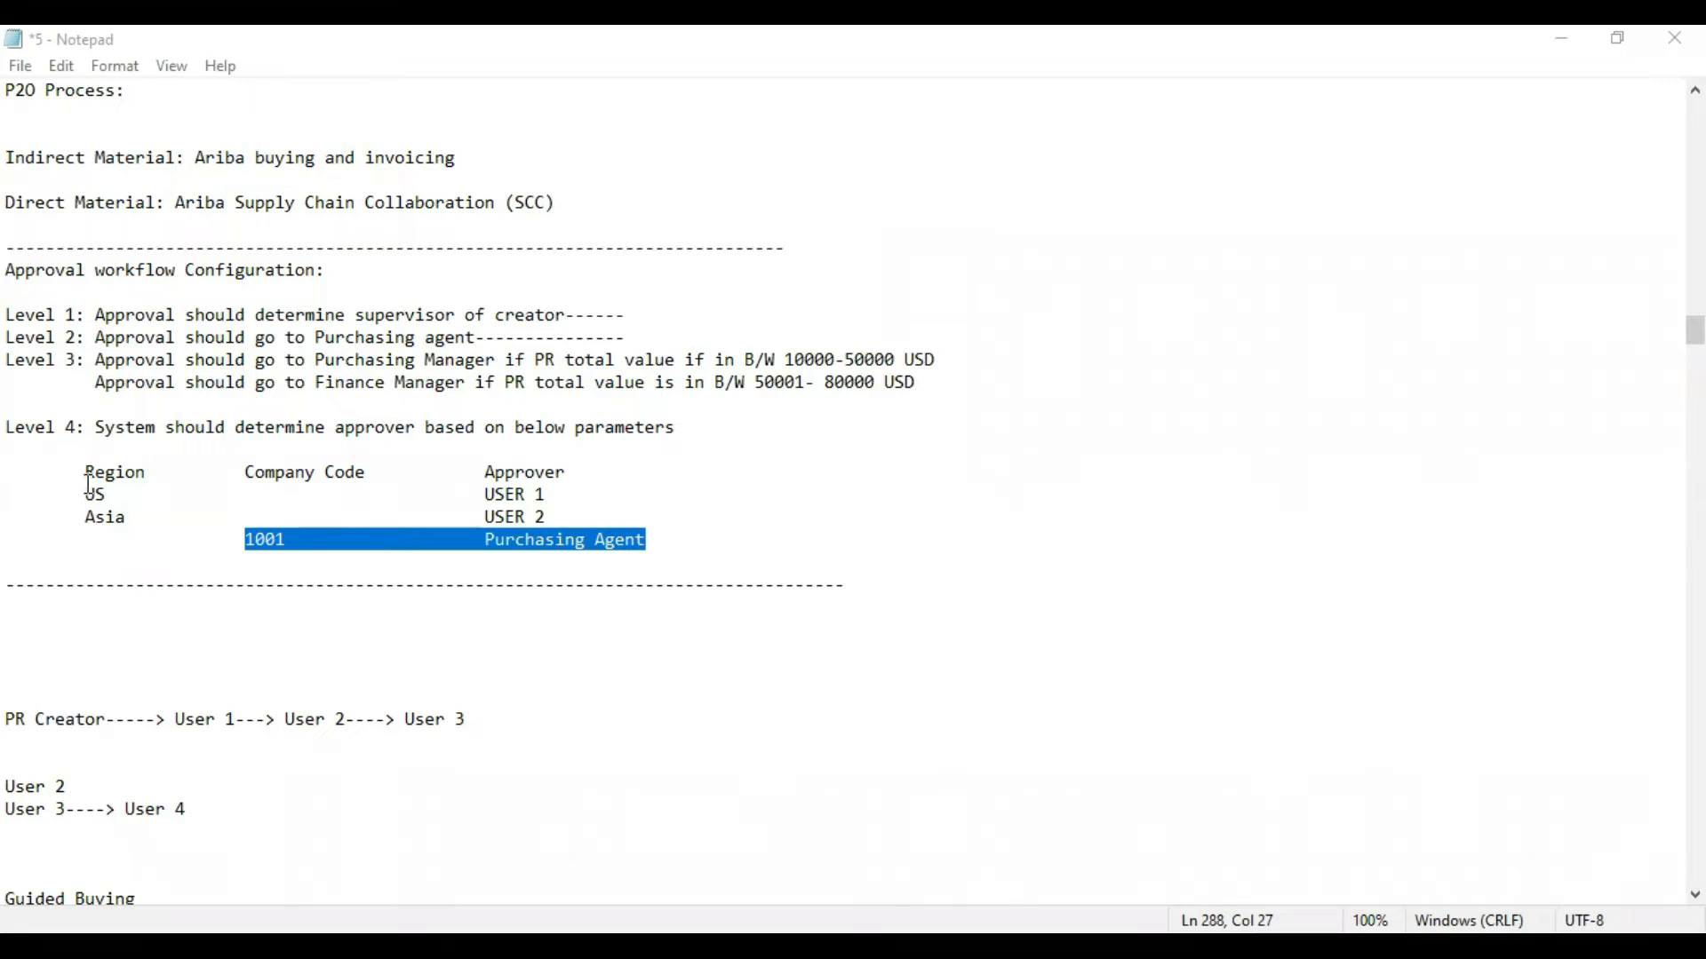
left_click_drag(86, 471, 636, 540)
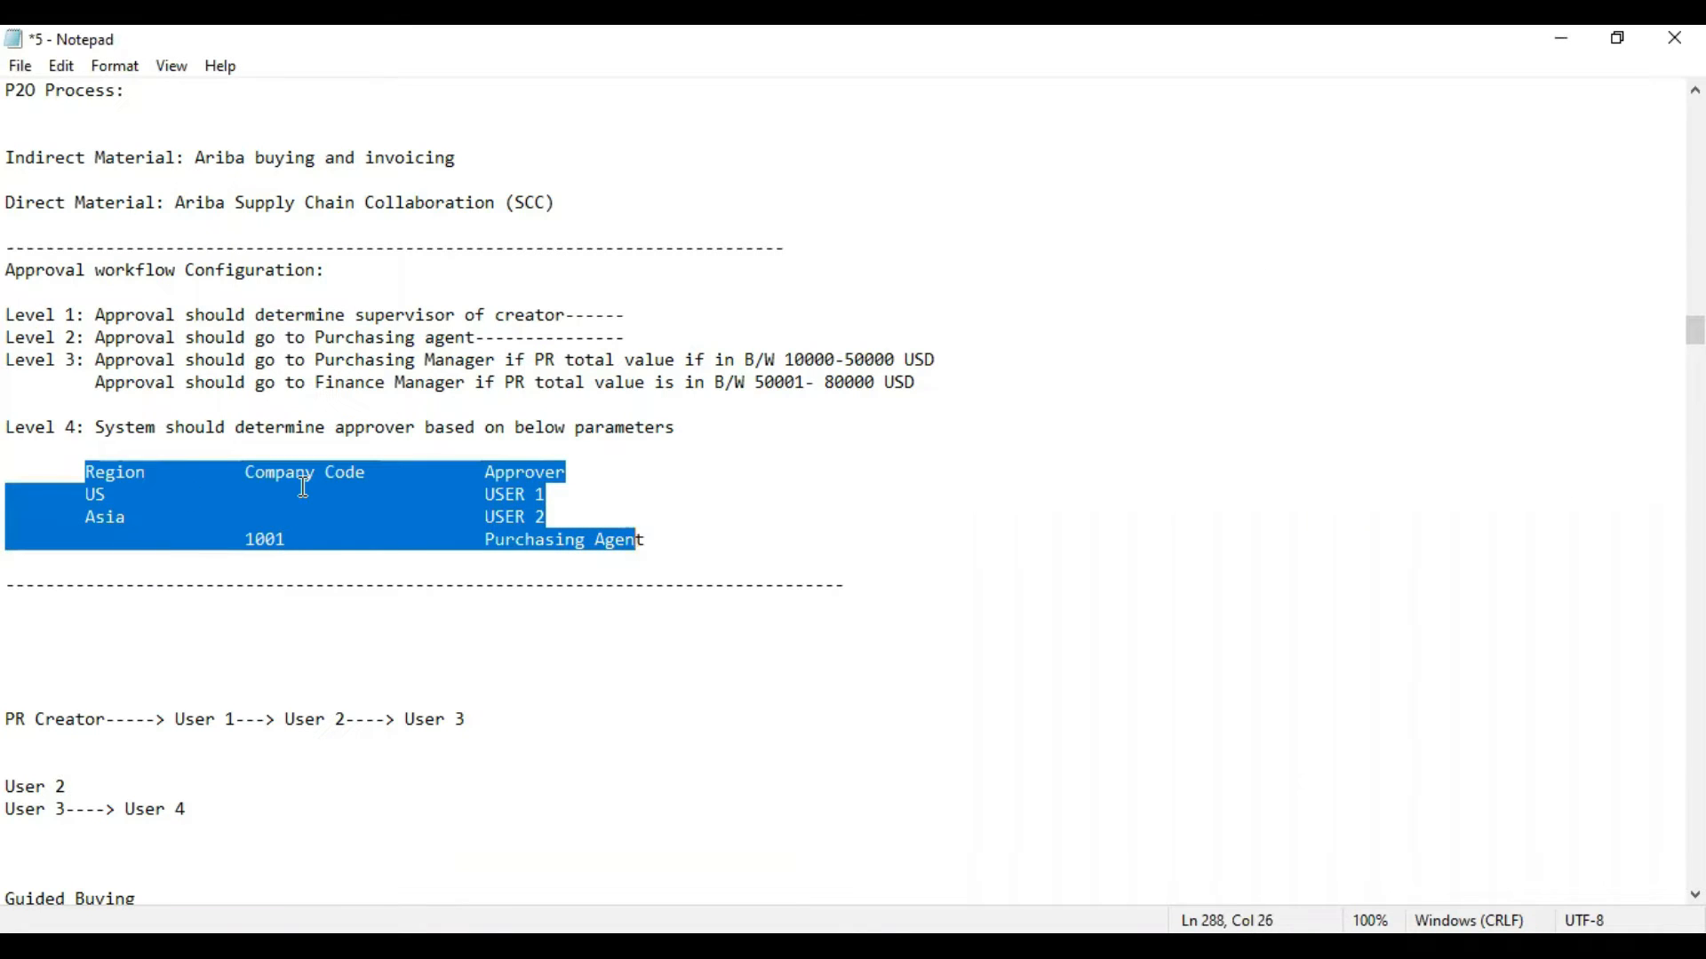
left_click(87, 473)
left_click_drag(87, 473, 372, 474)
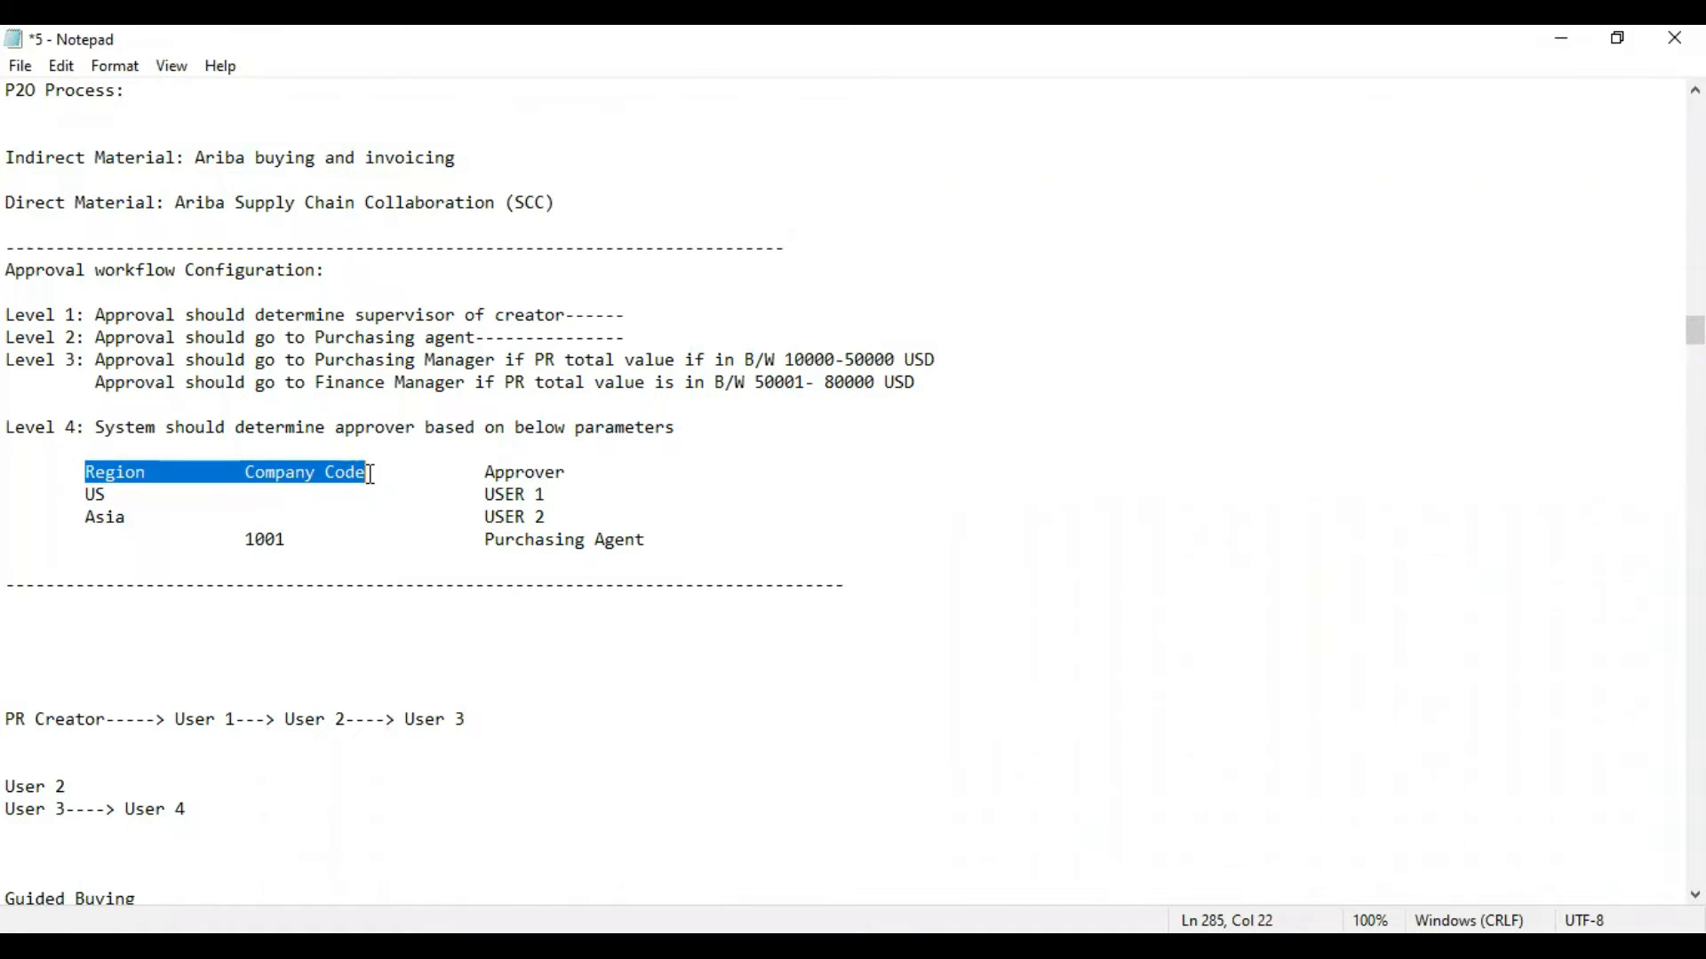
left_click(408, 37)
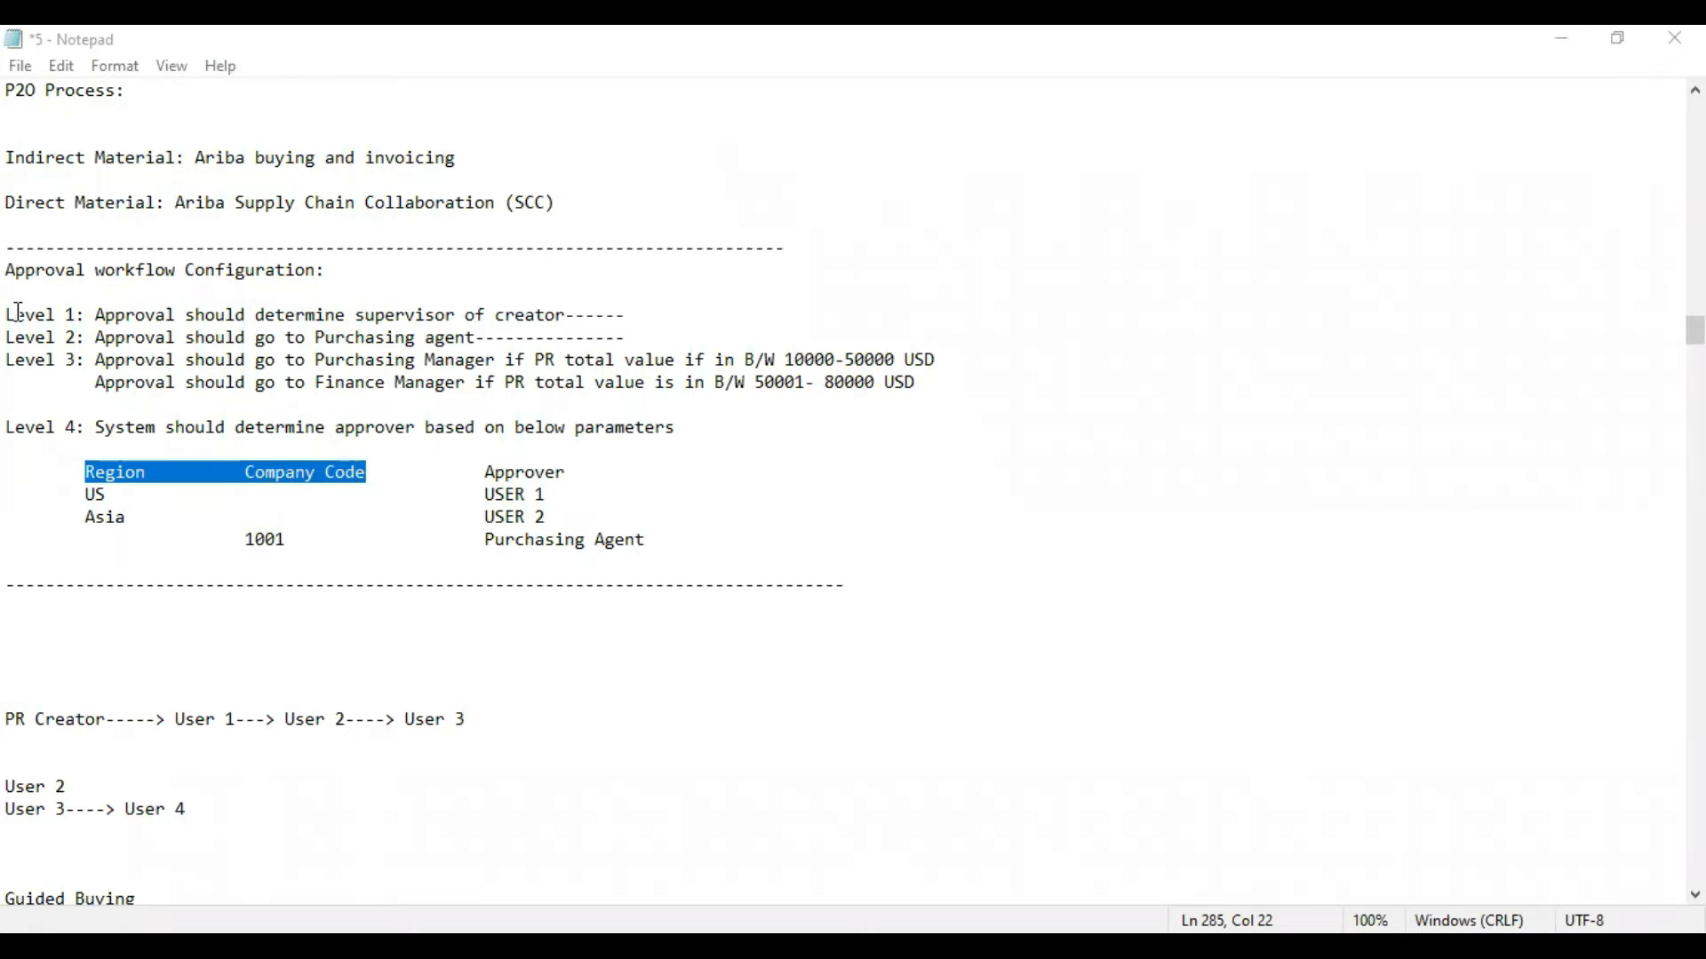
left_click_drag(12, 317, 653, 552)
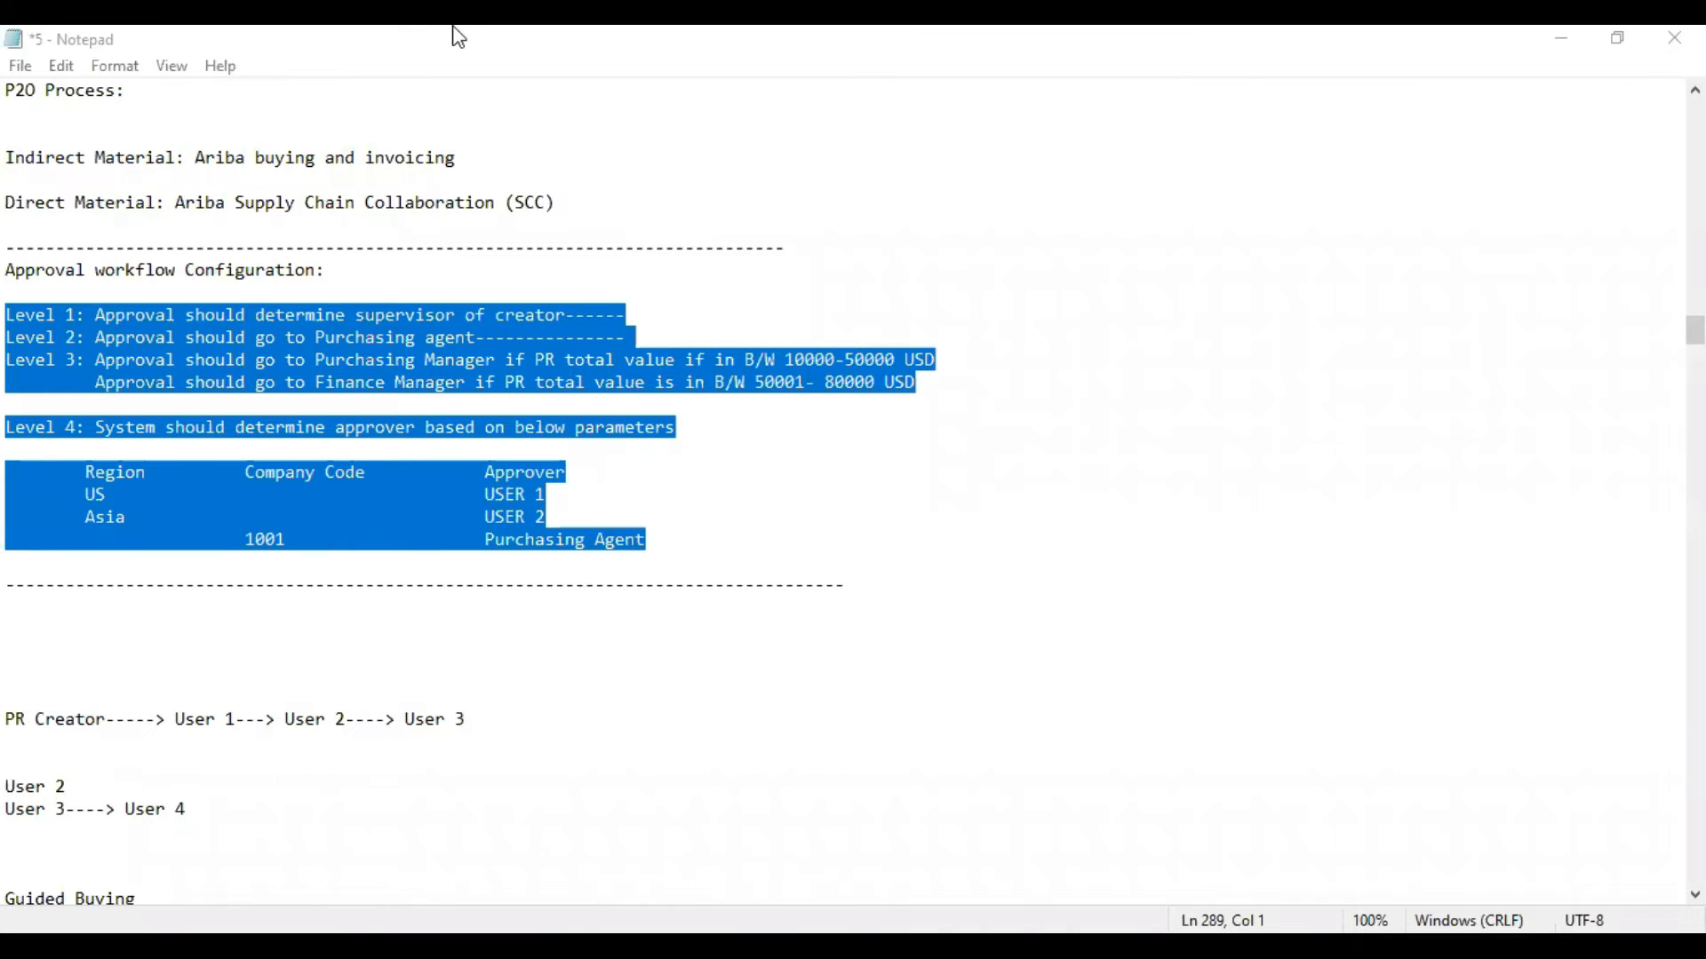
Switch to SAP Ariba in the browser and open the Approval Processes management page
key("alt+Tab")
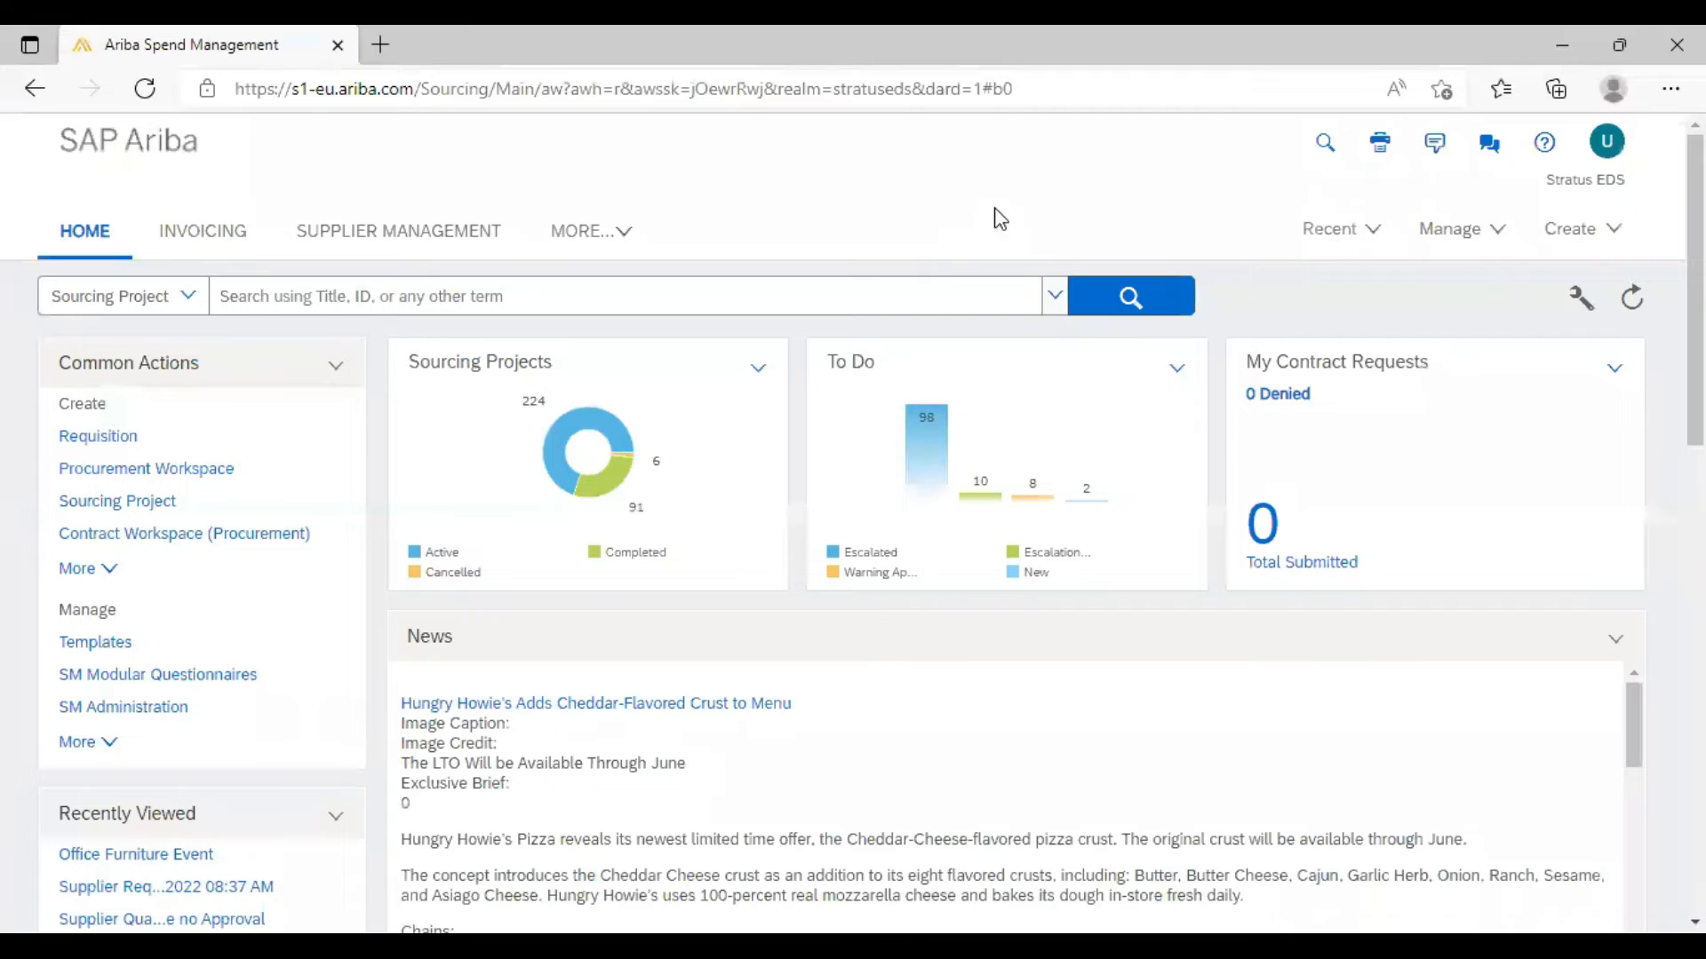
left_click(1499, 238)
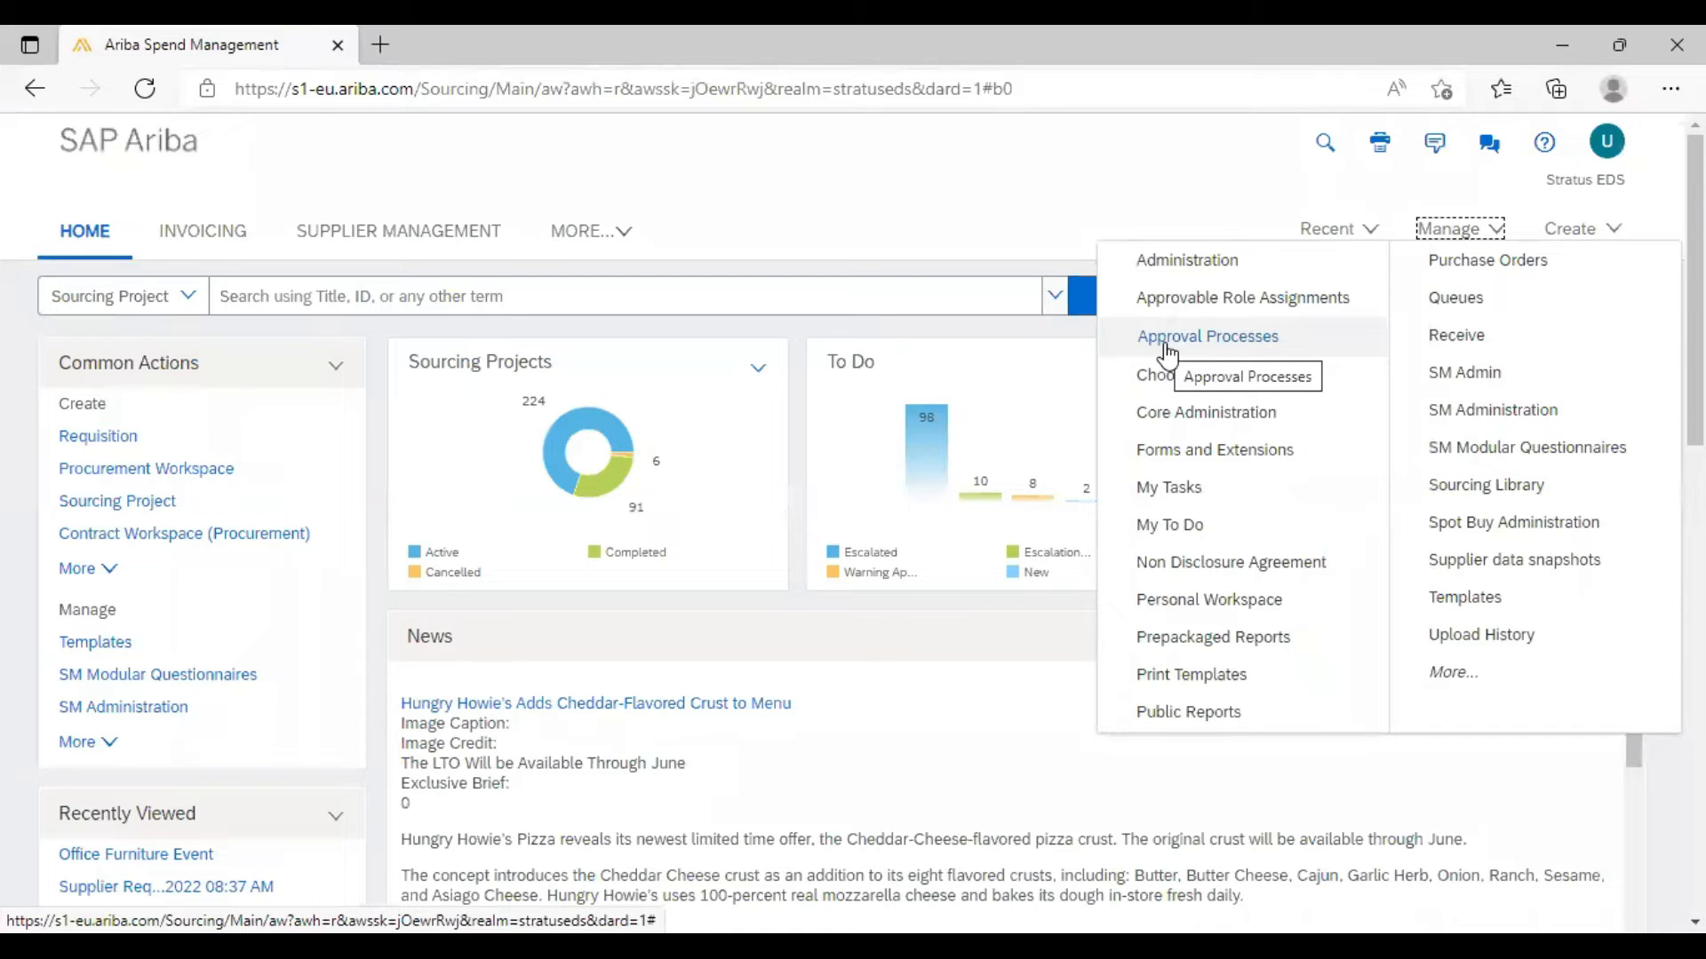
left_click(1166, 342)
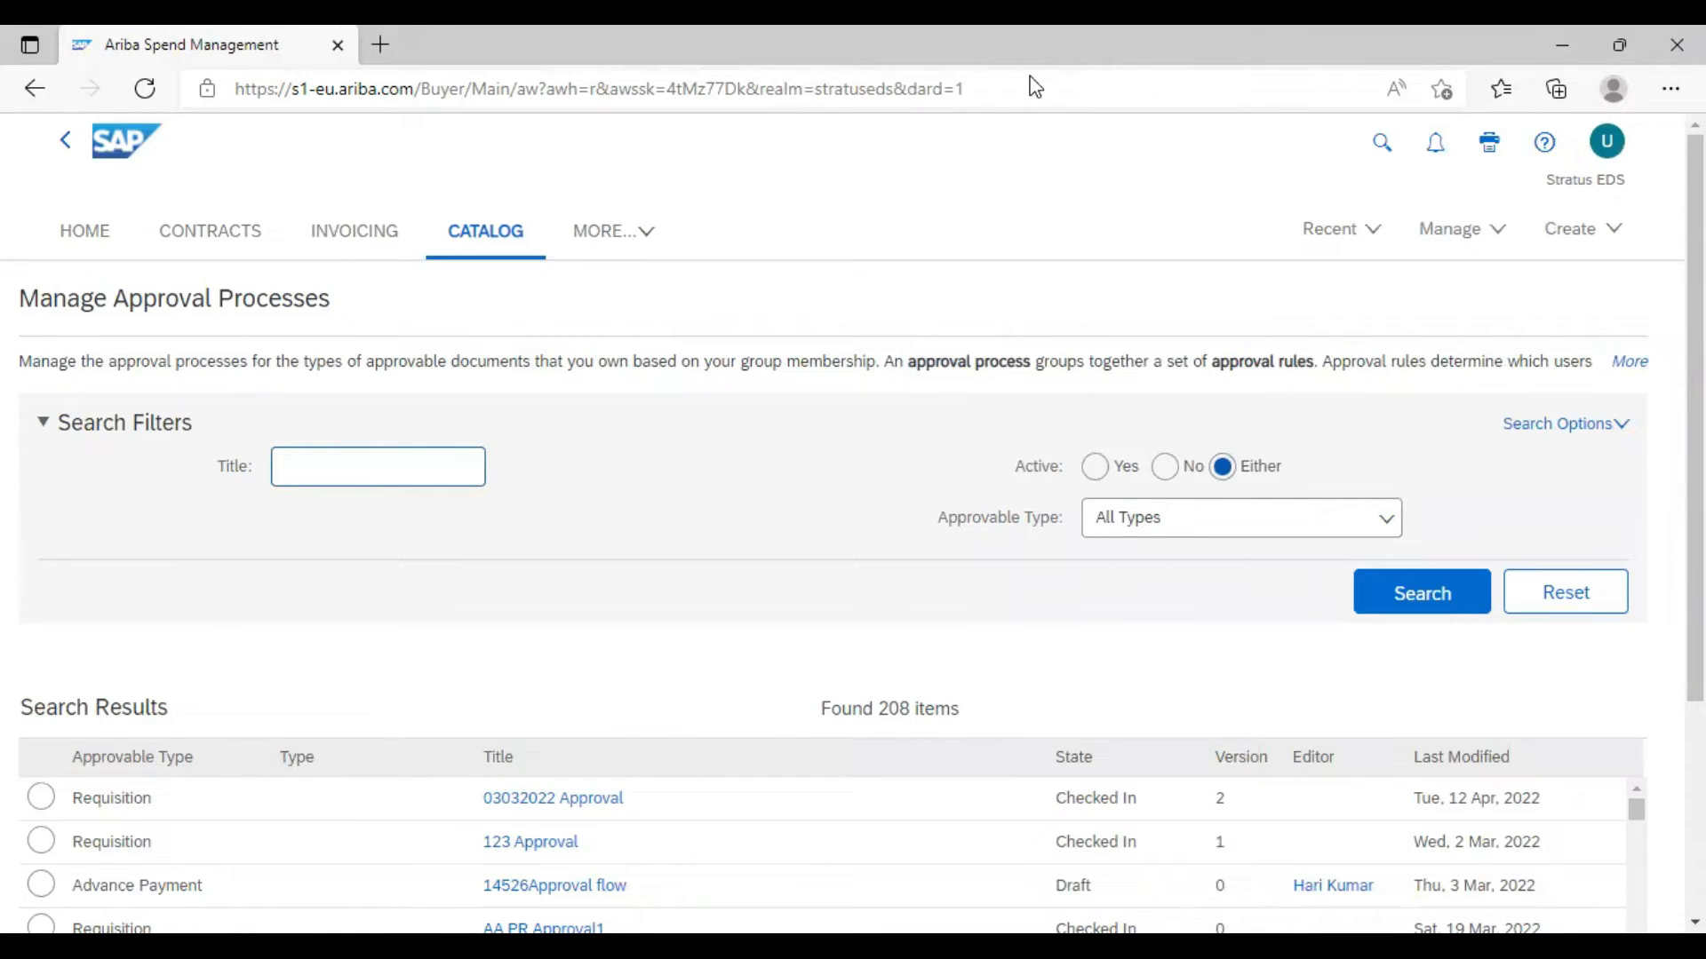
Search the approval processes with the approvable type set to Requisition and look through the listed processes
left_click_drag(940, 525, 1055, 536)
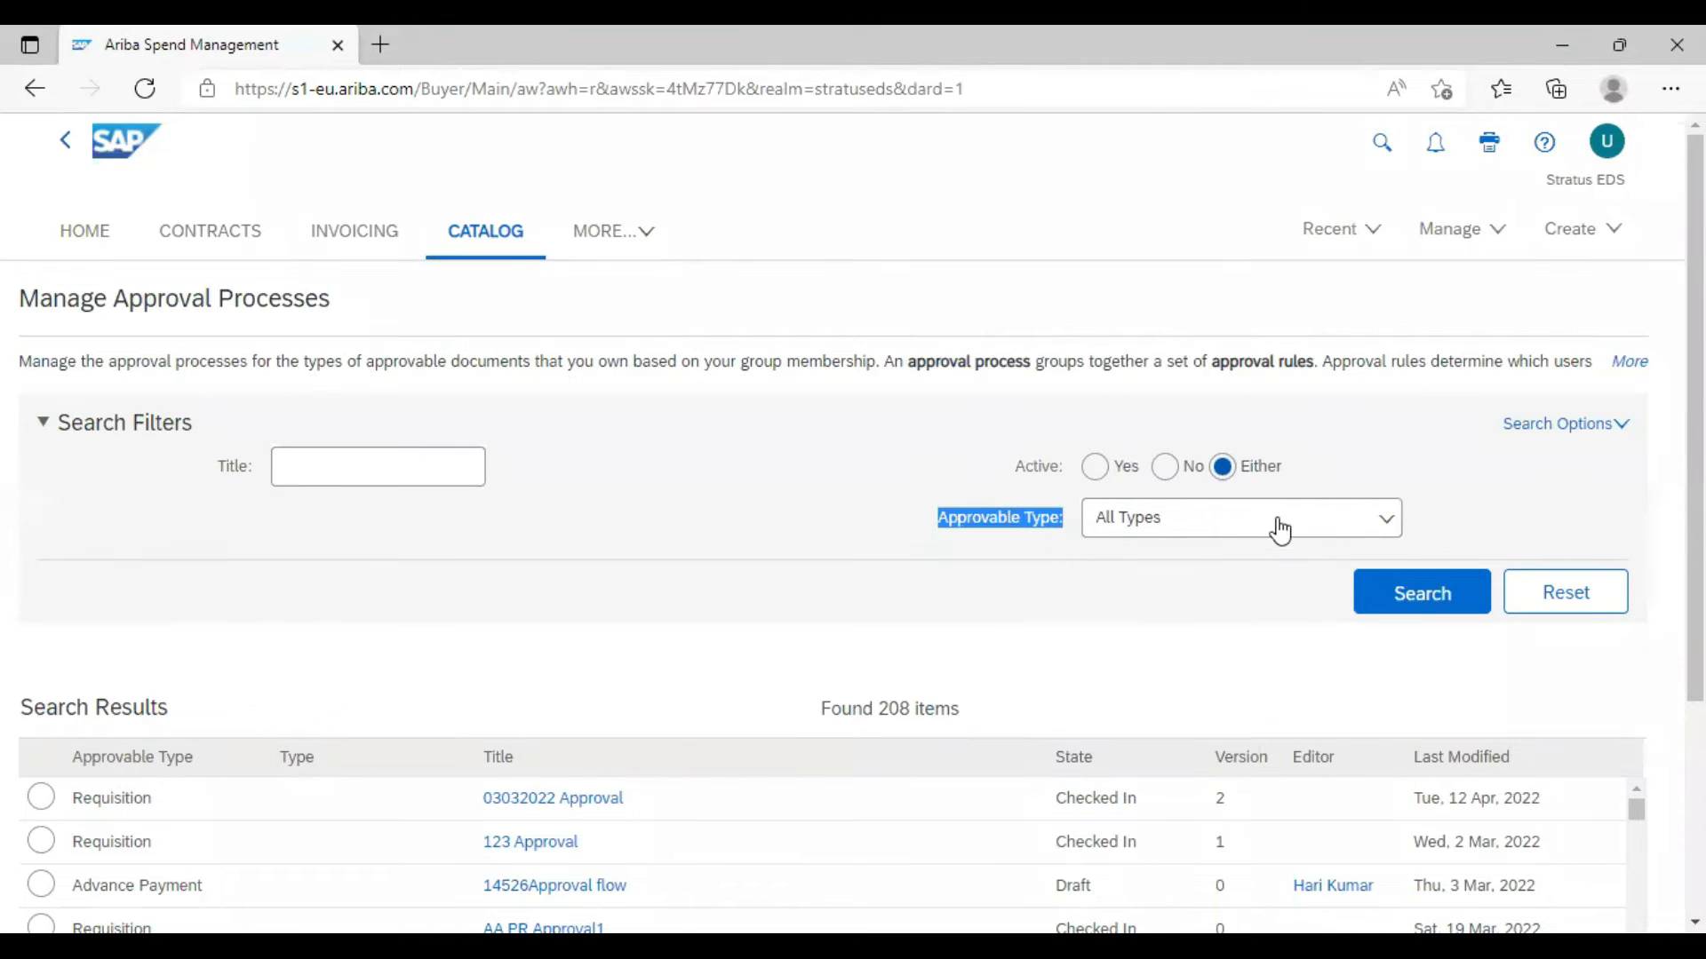
left_click(1388, 524)
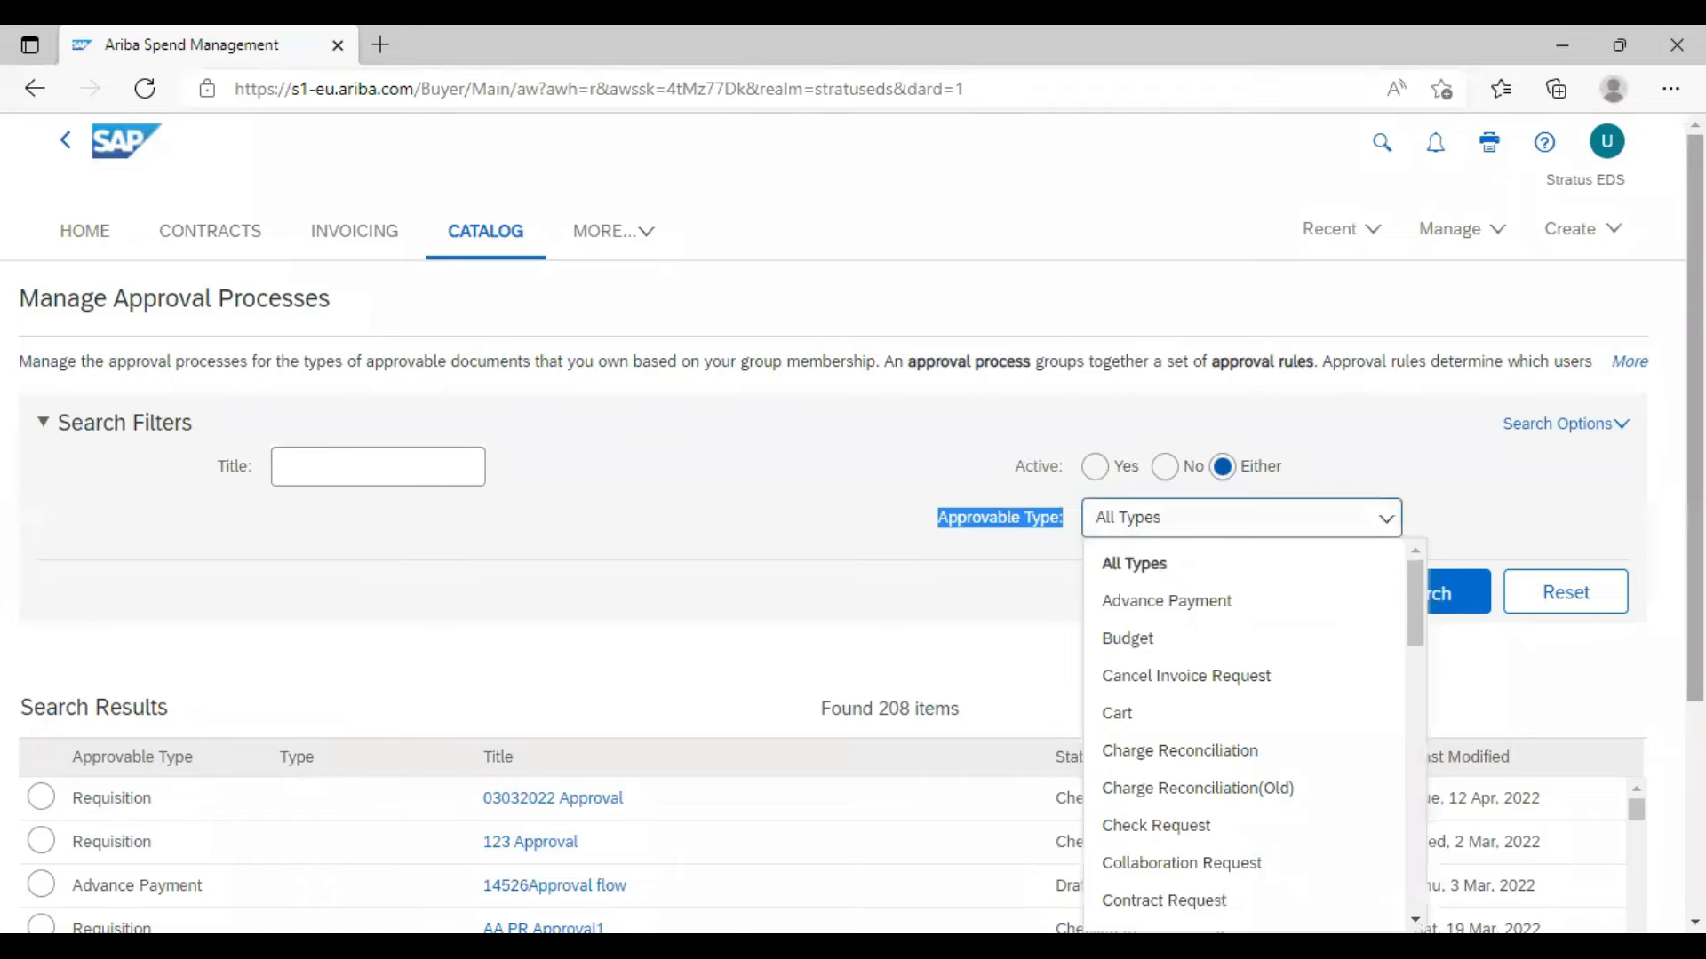
scroll(1313, 479, "down", 3)
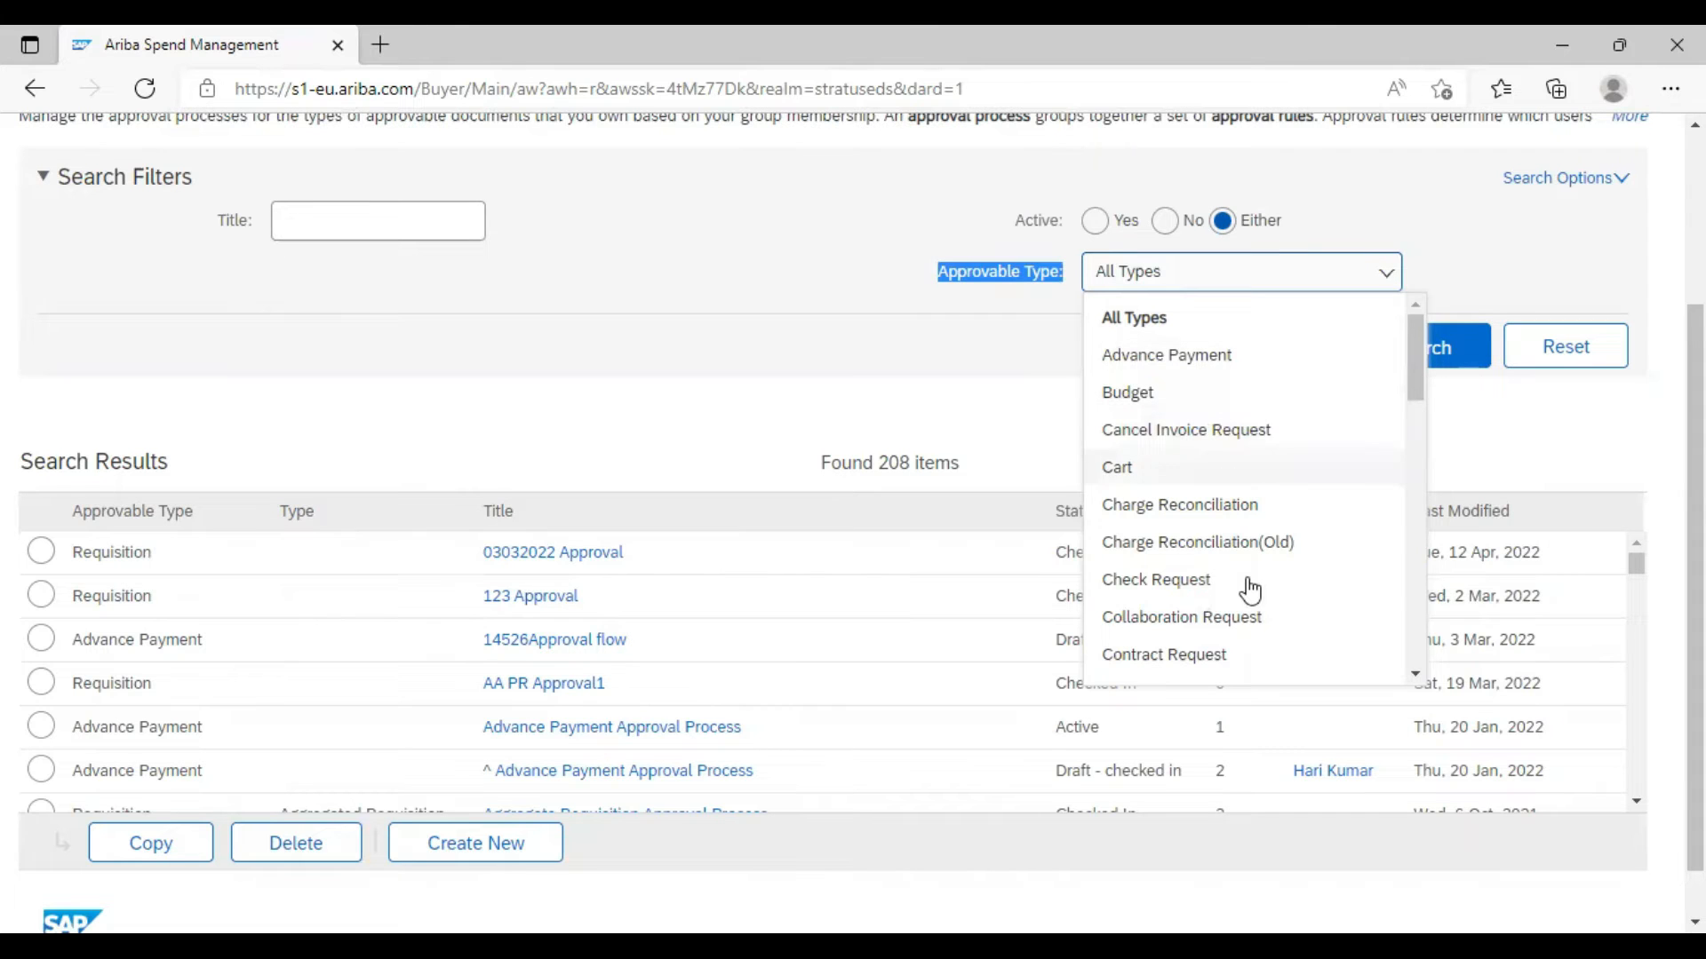
scroll(1235, 520, "down", 1)
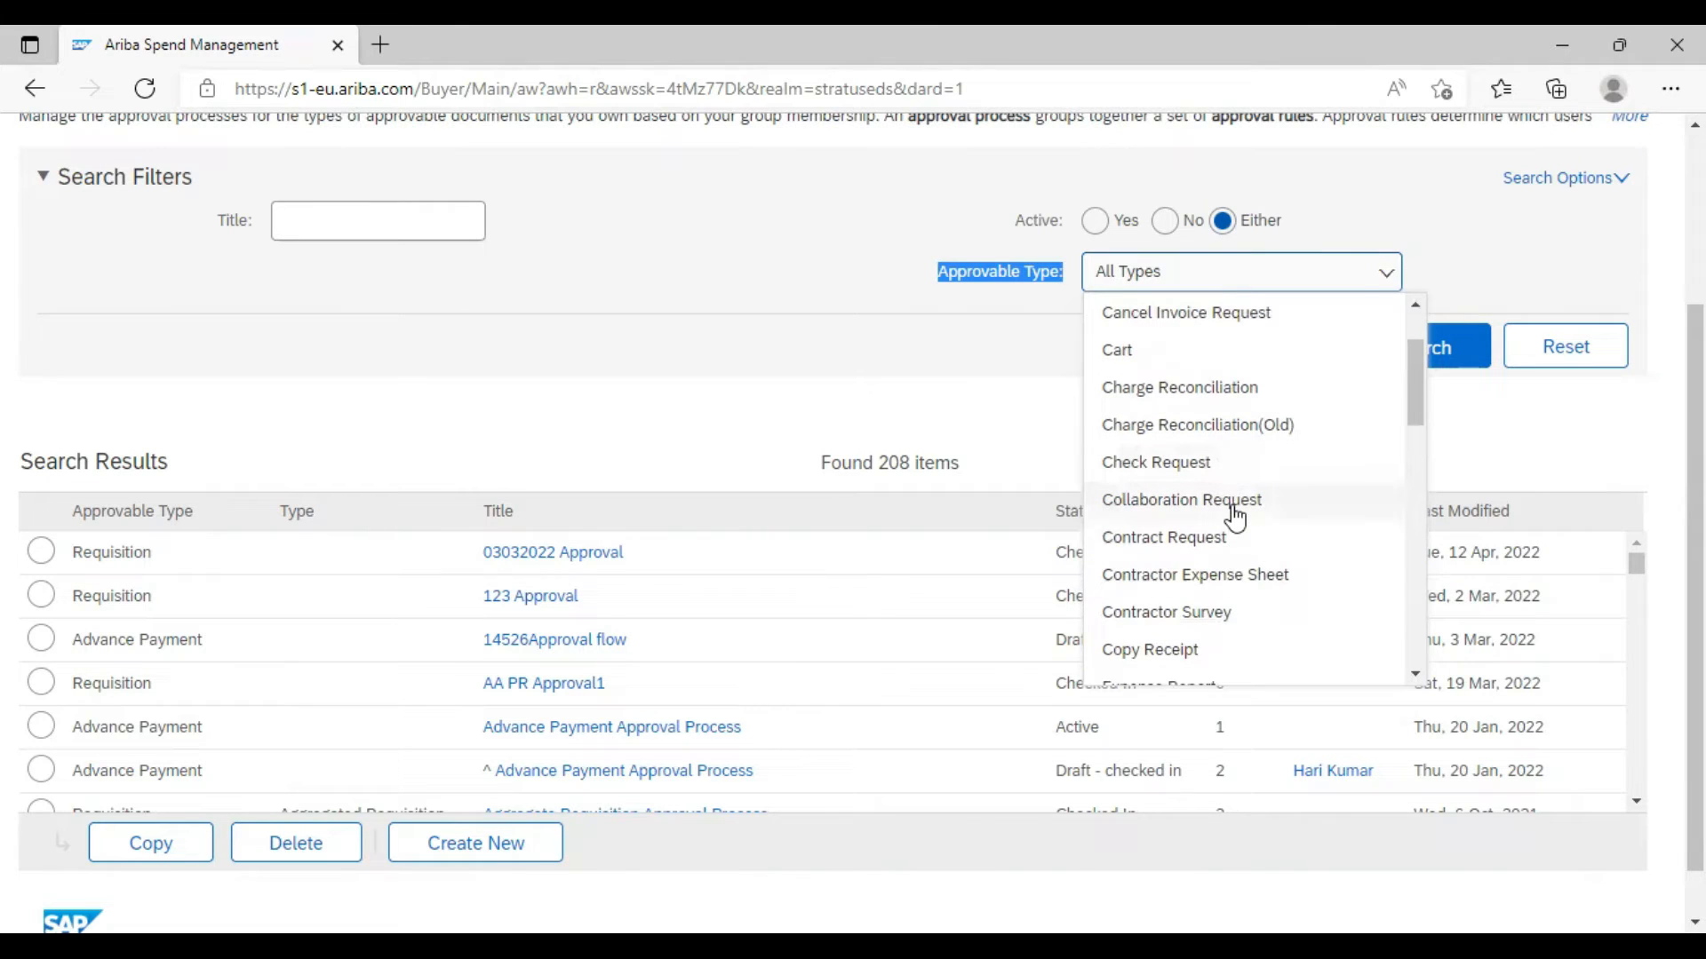
scroll(1221, 502, "down", 1)
scroll(1209, 550, "down", 2)
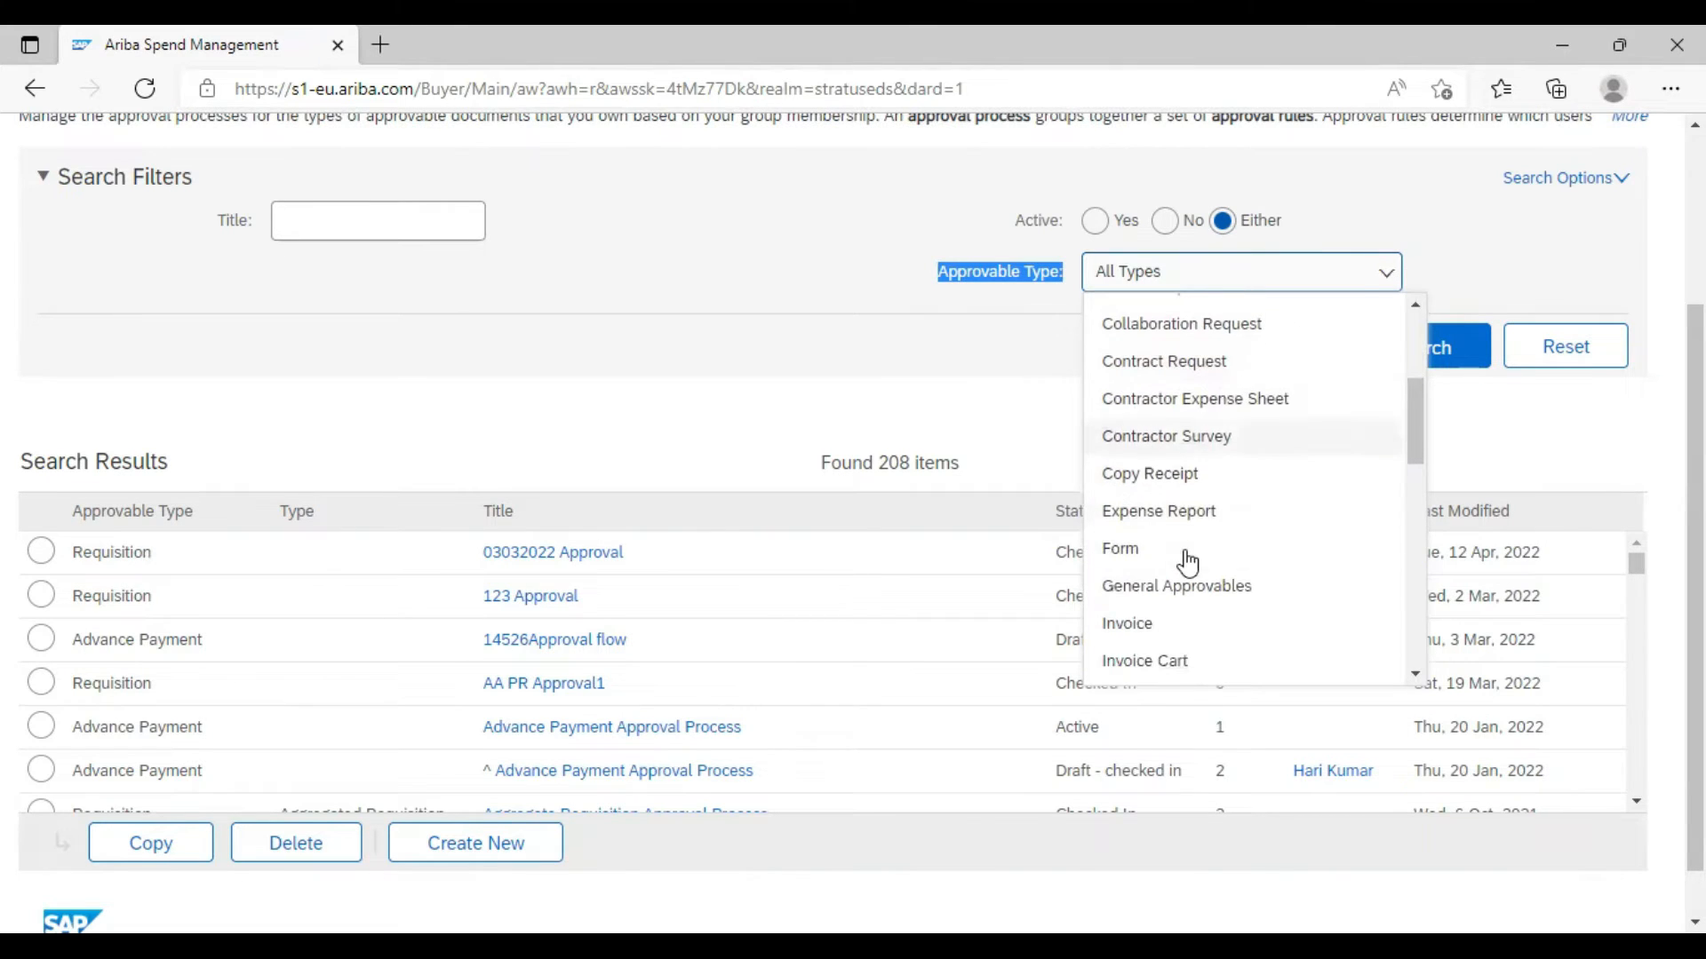
scroll(1186, 555, "down", 1)
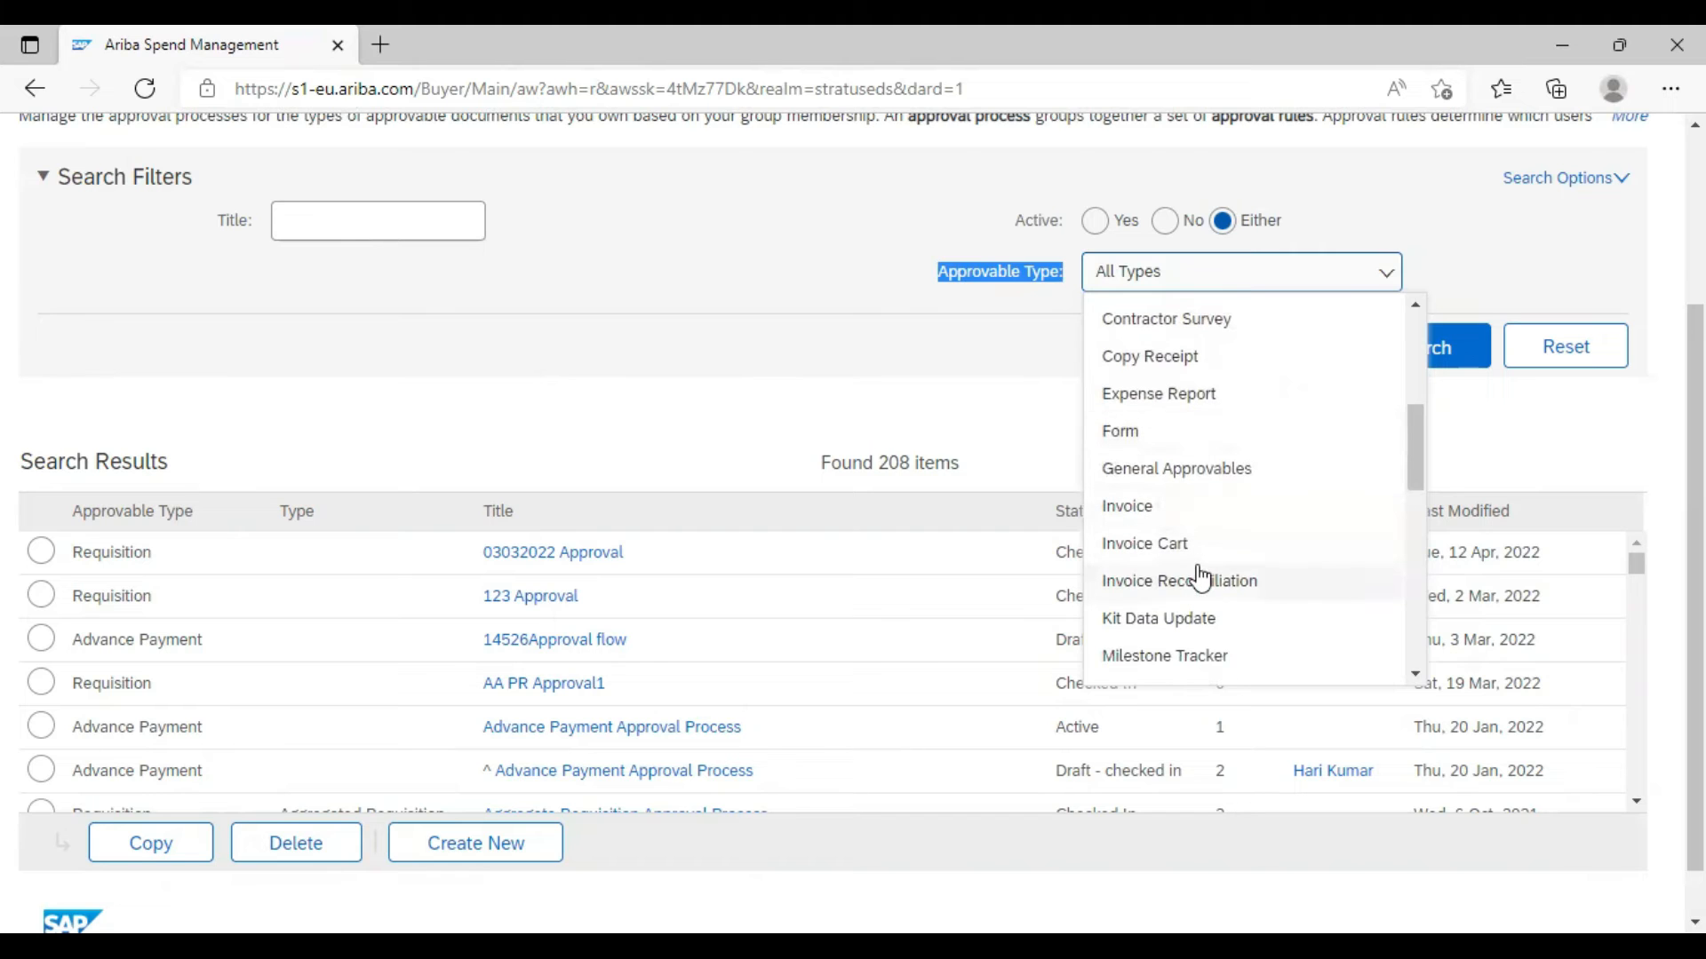
scroll(1201, 580, "down", 3)
scroll(1191, 641, "down", 3)
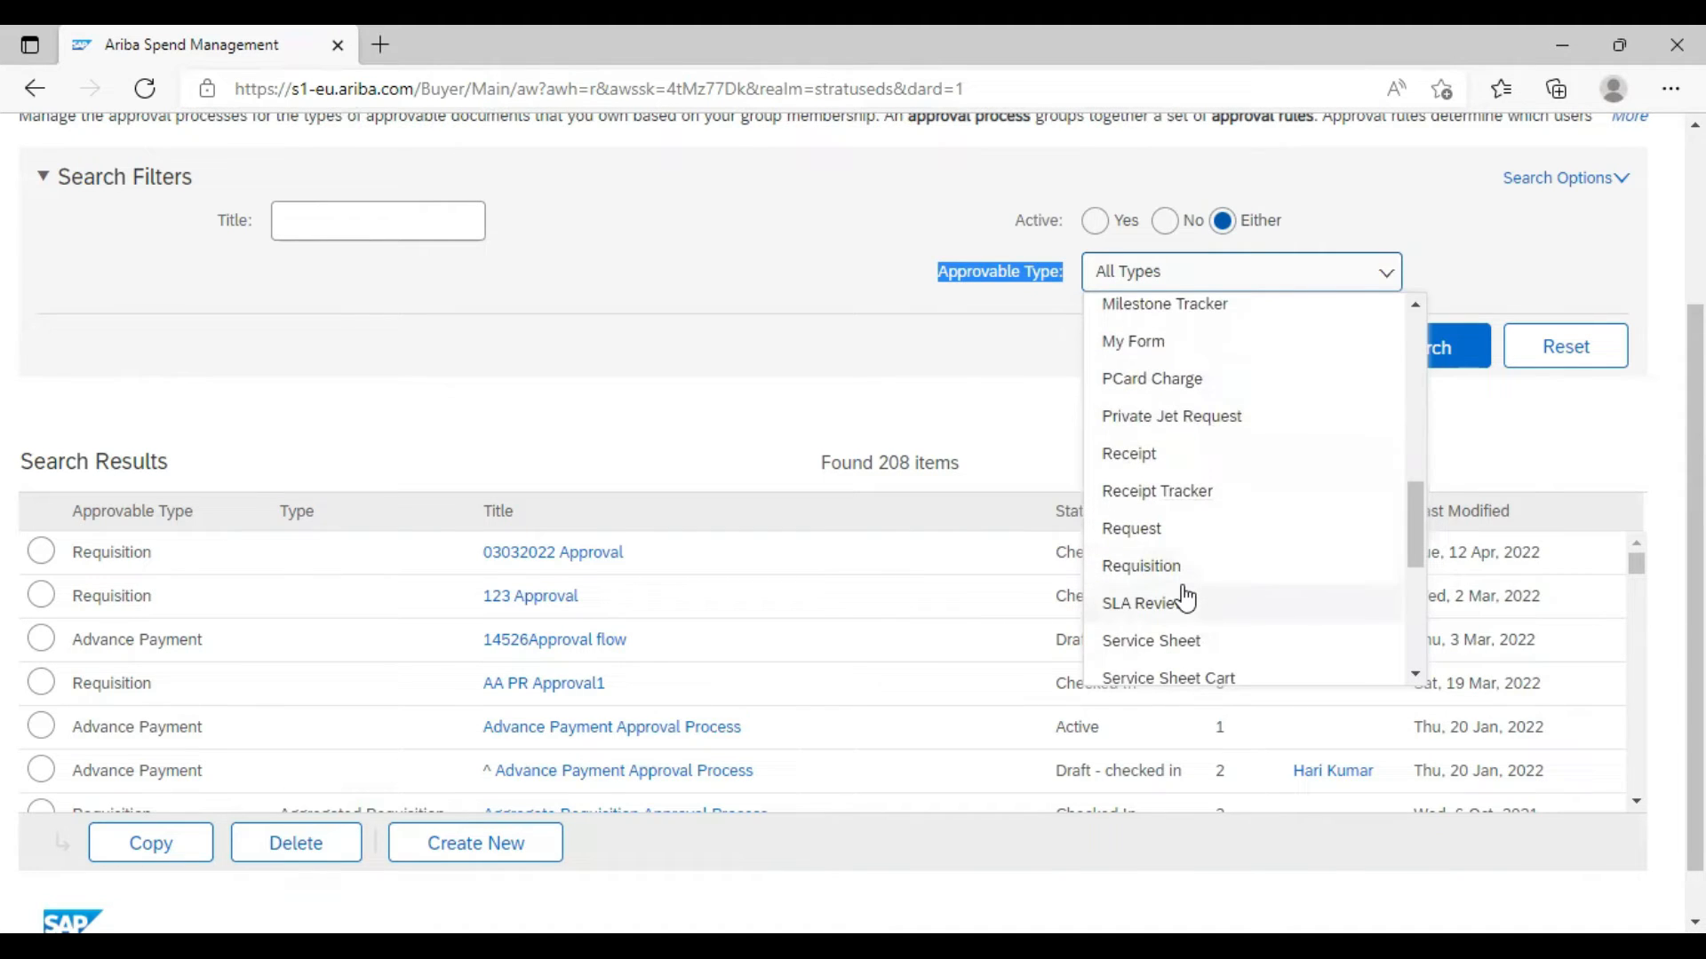
scroll(1185, 598, "down", 1)
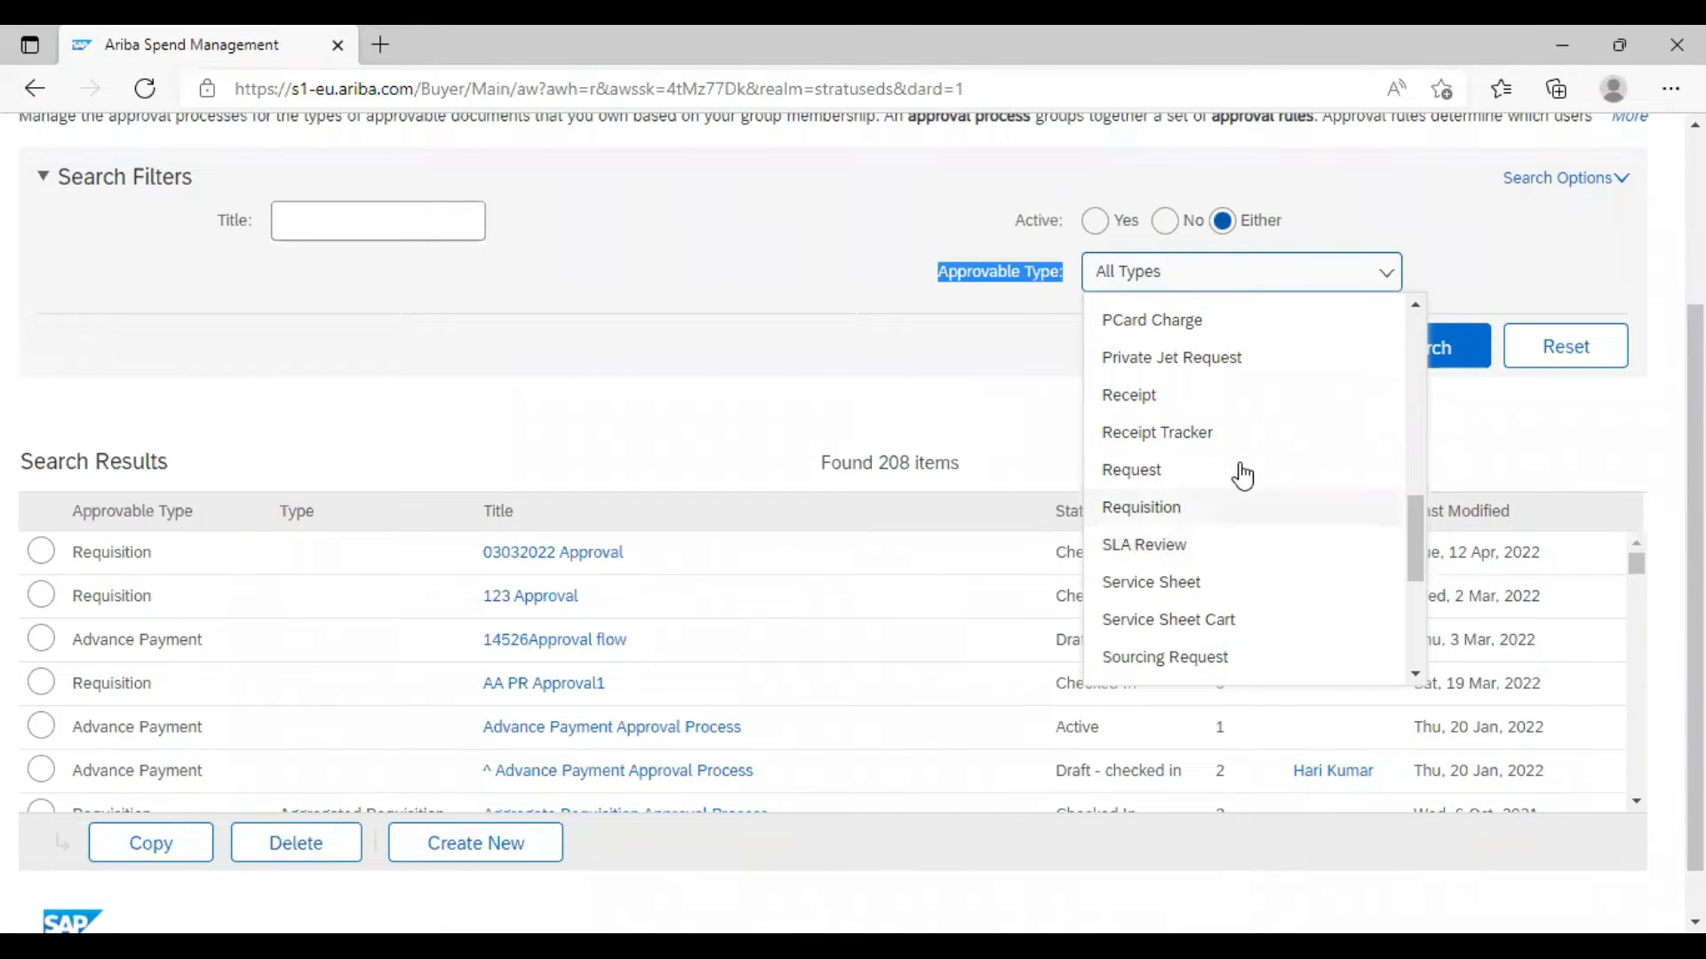
left_click(1161, 508)
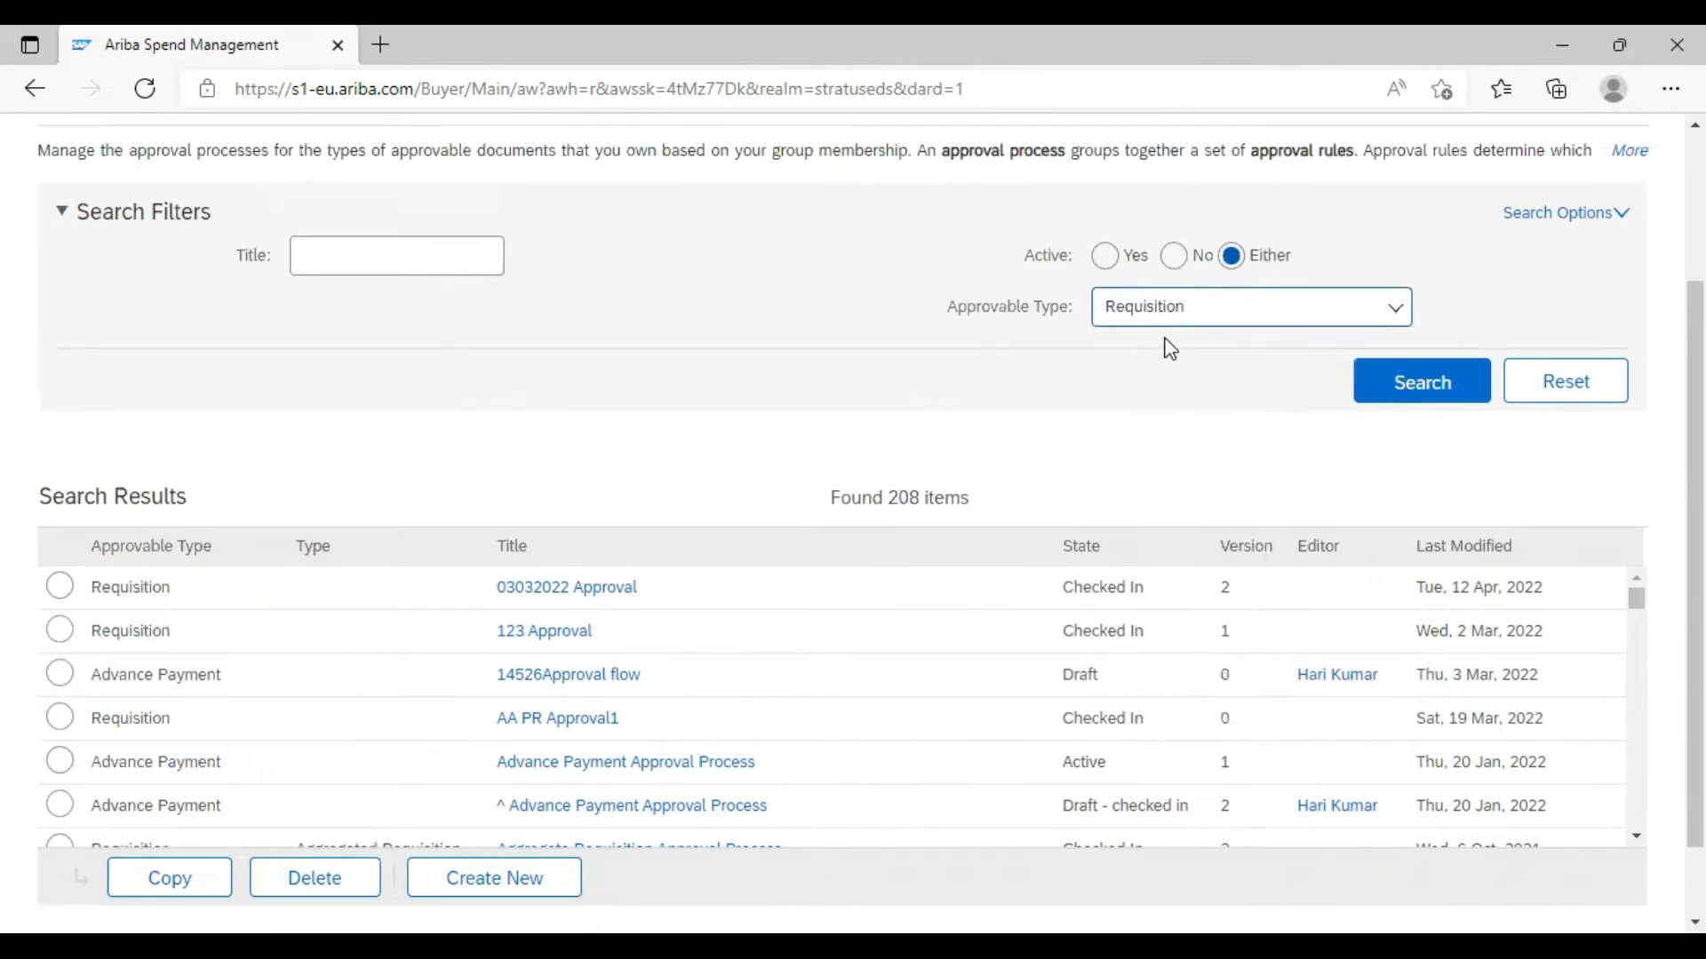
left_click(1404, 392)
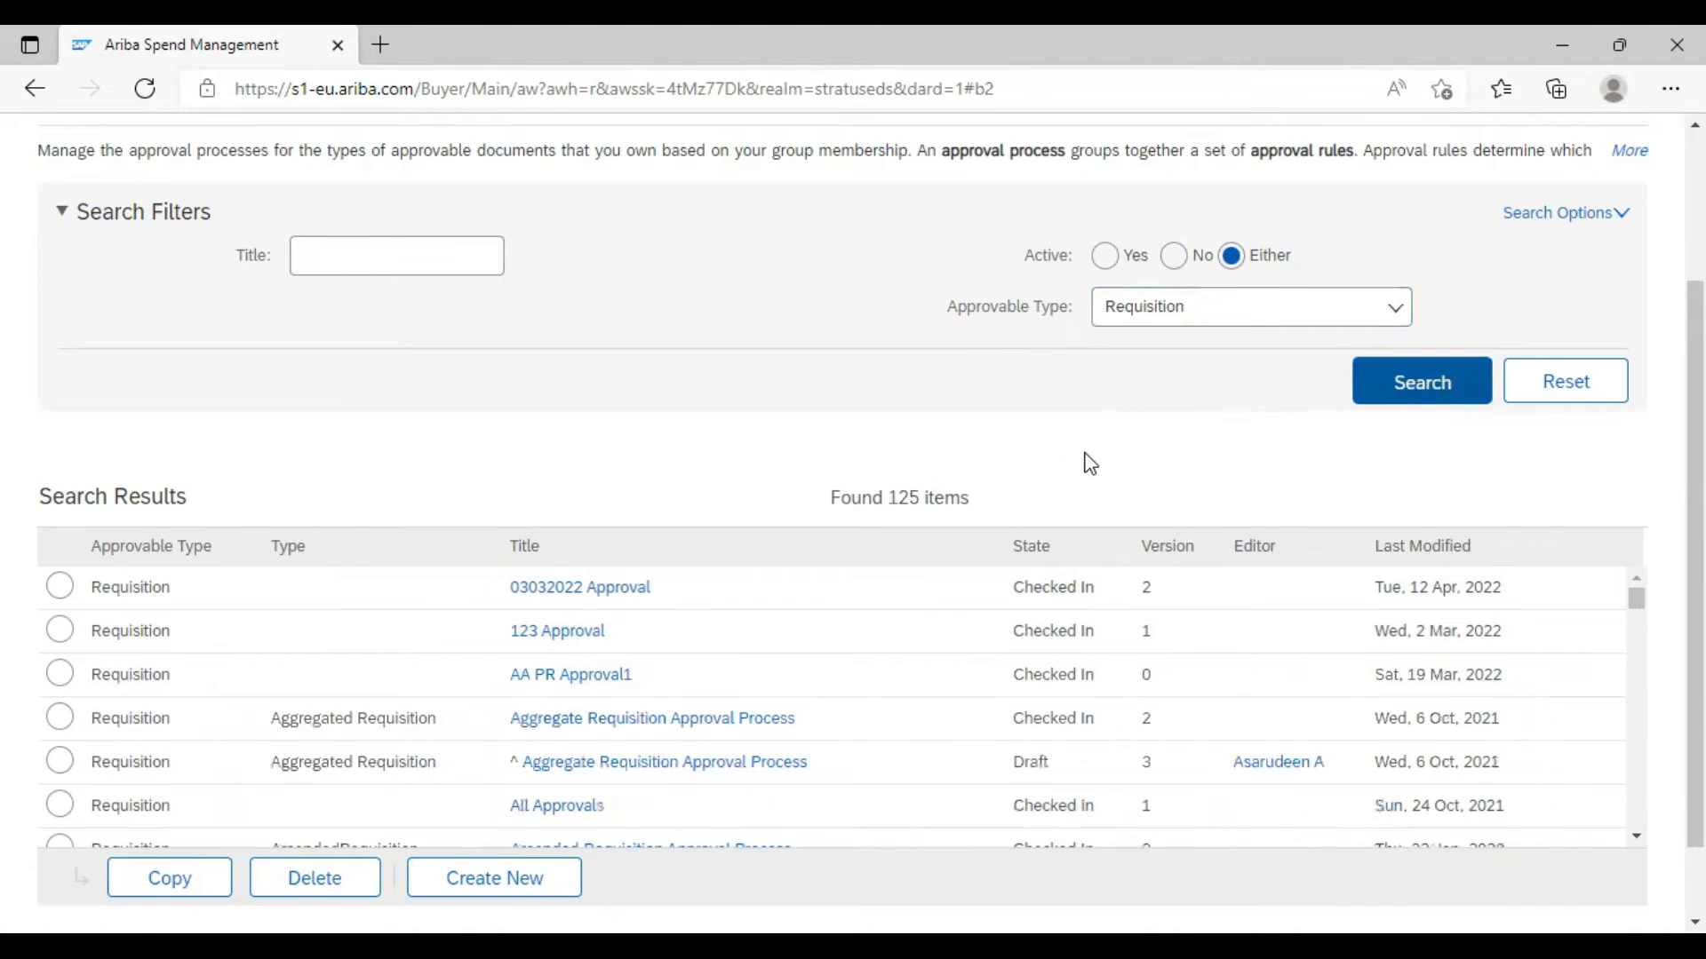
scroll(1085, 457, "down", 1)
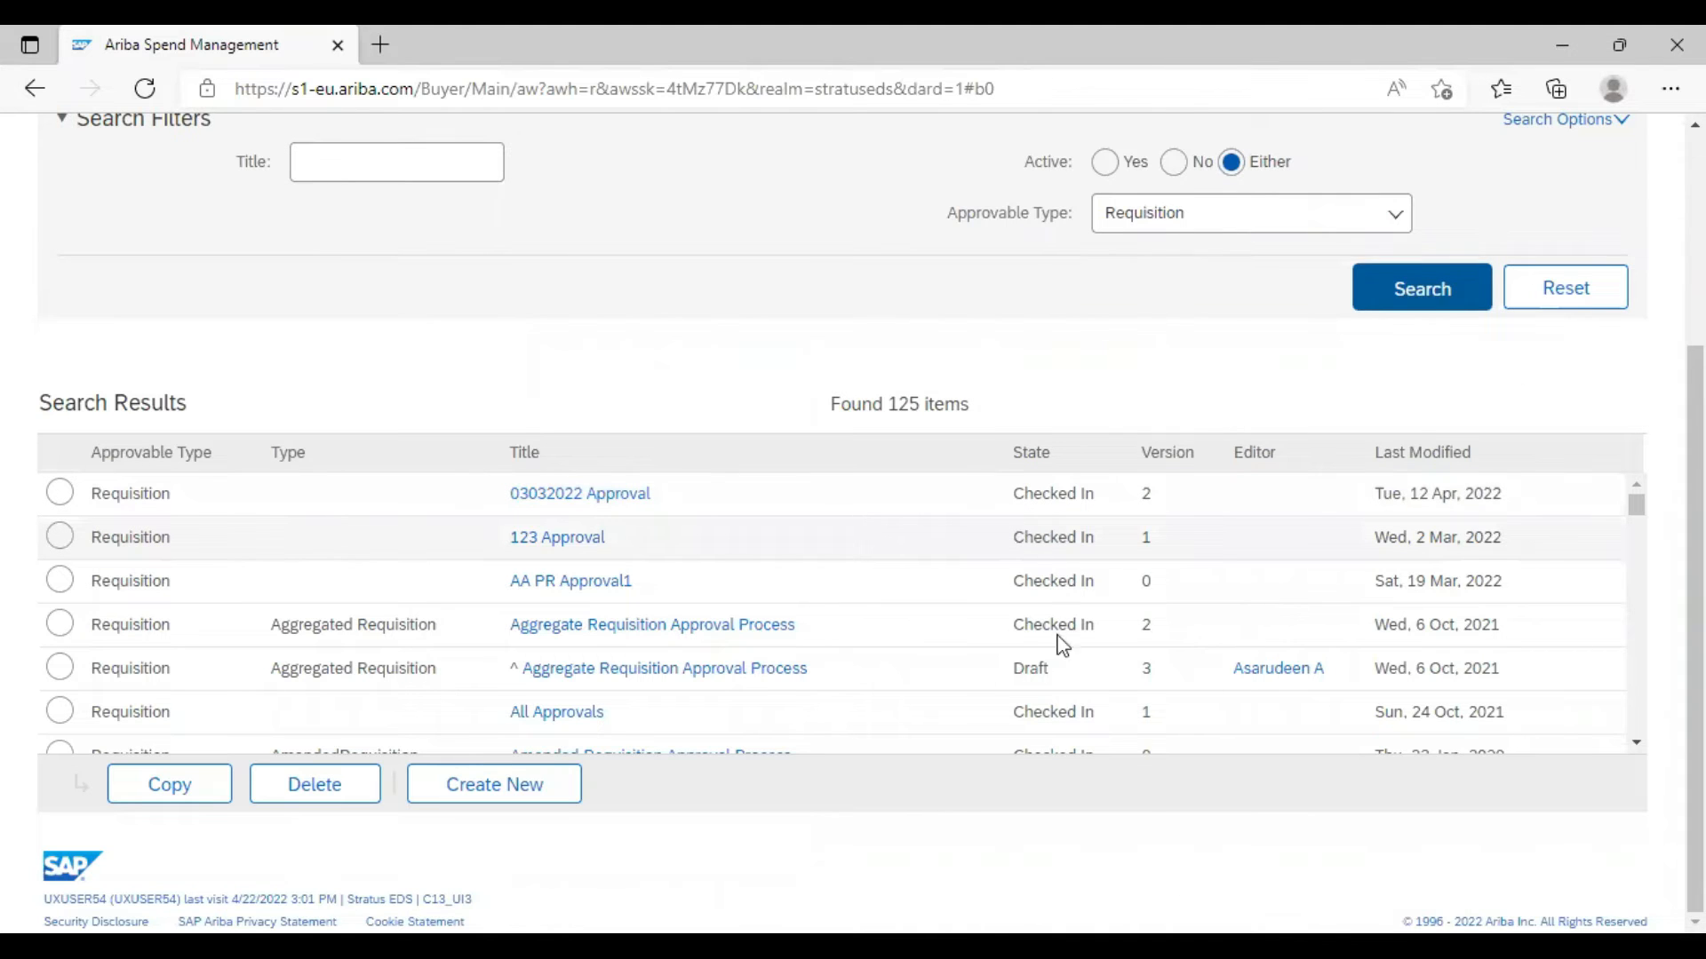
scroll(1048, 657, "down", 5)
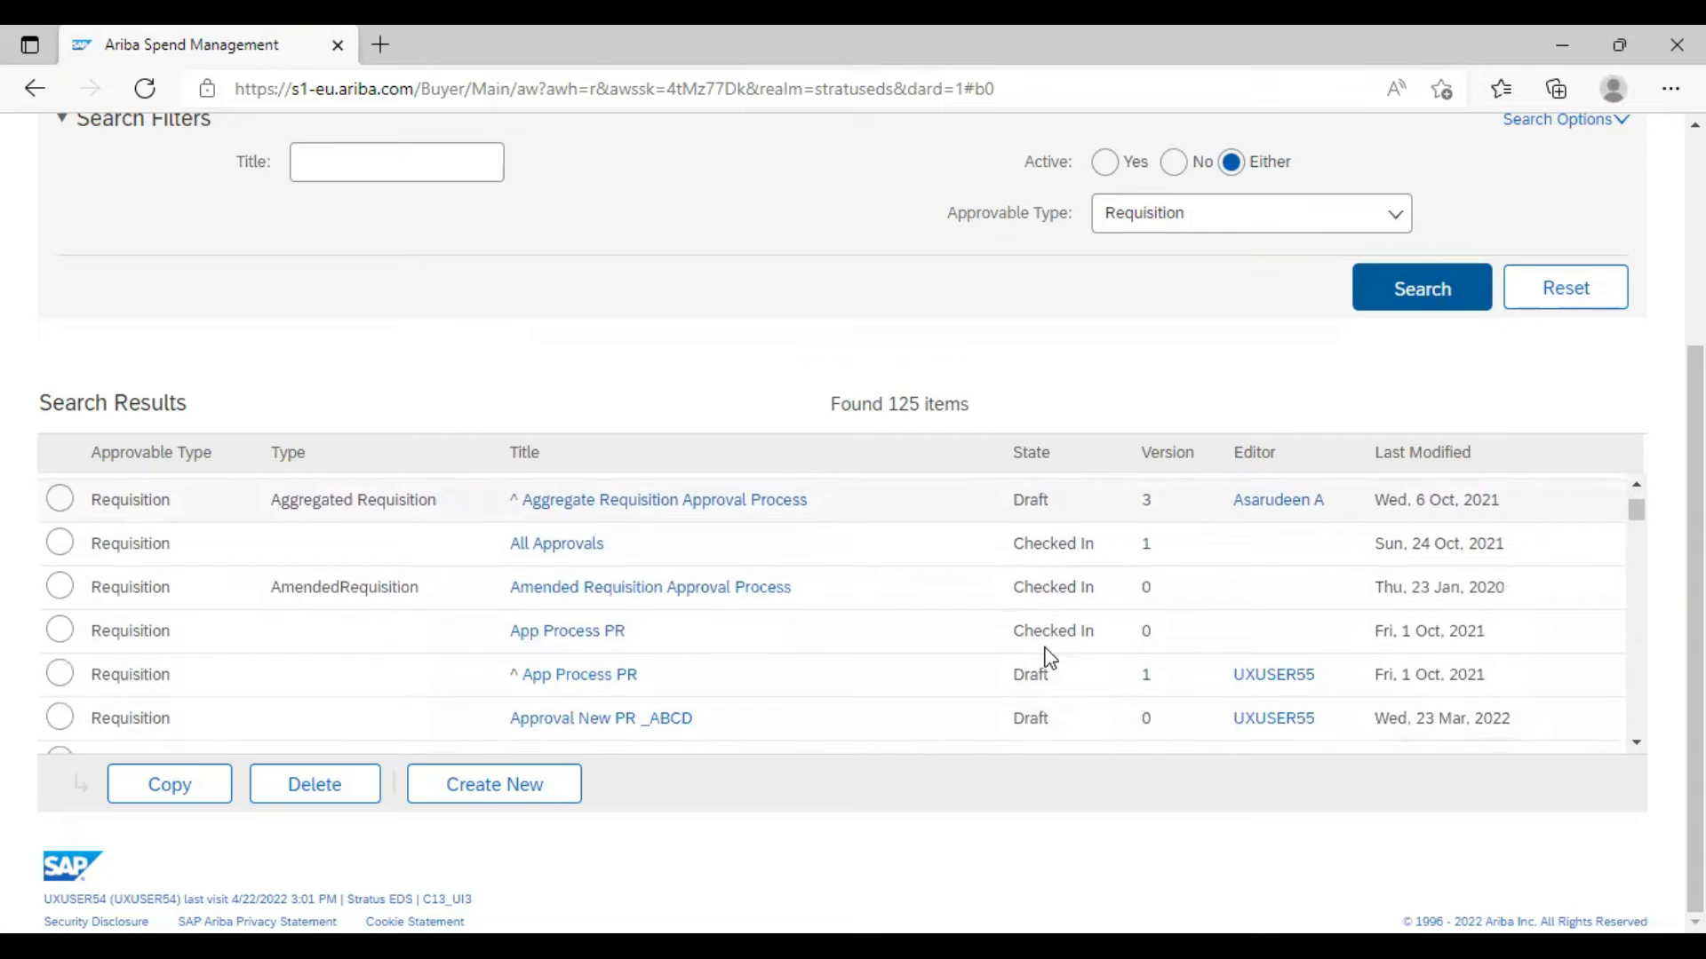
Browse further through the listed requisition approval processes, checking their titles, states and editors
scroll(1049, 657, "down", 5)
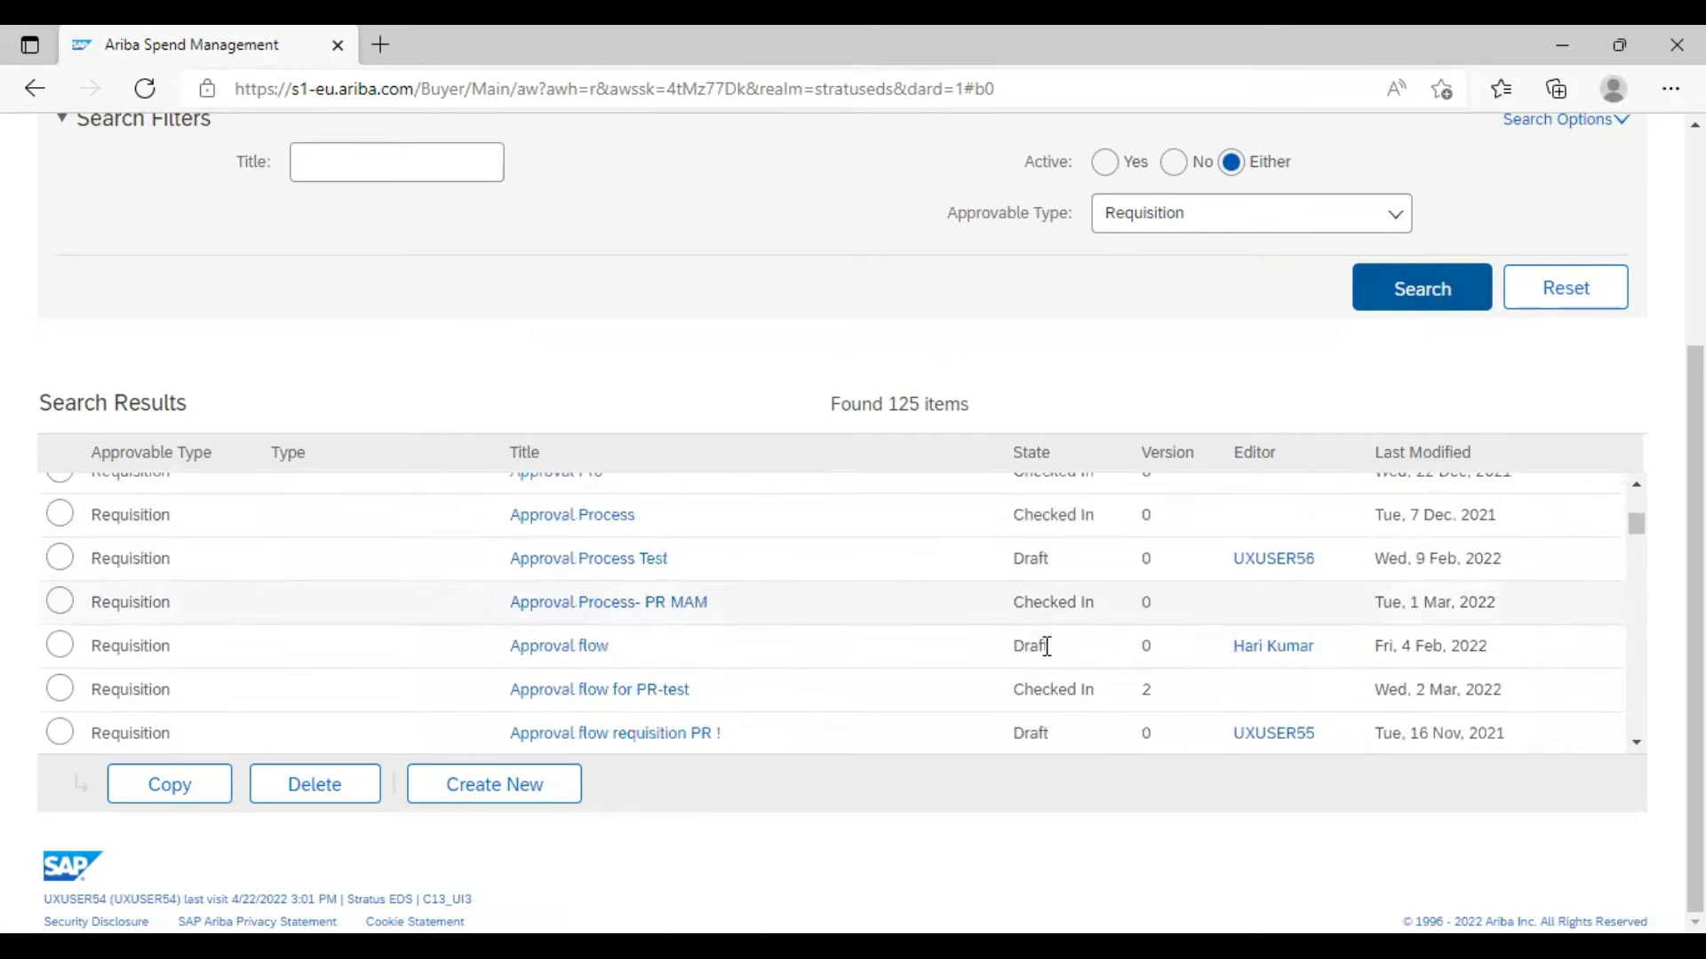
scroll(1047, 646, "down", 4)
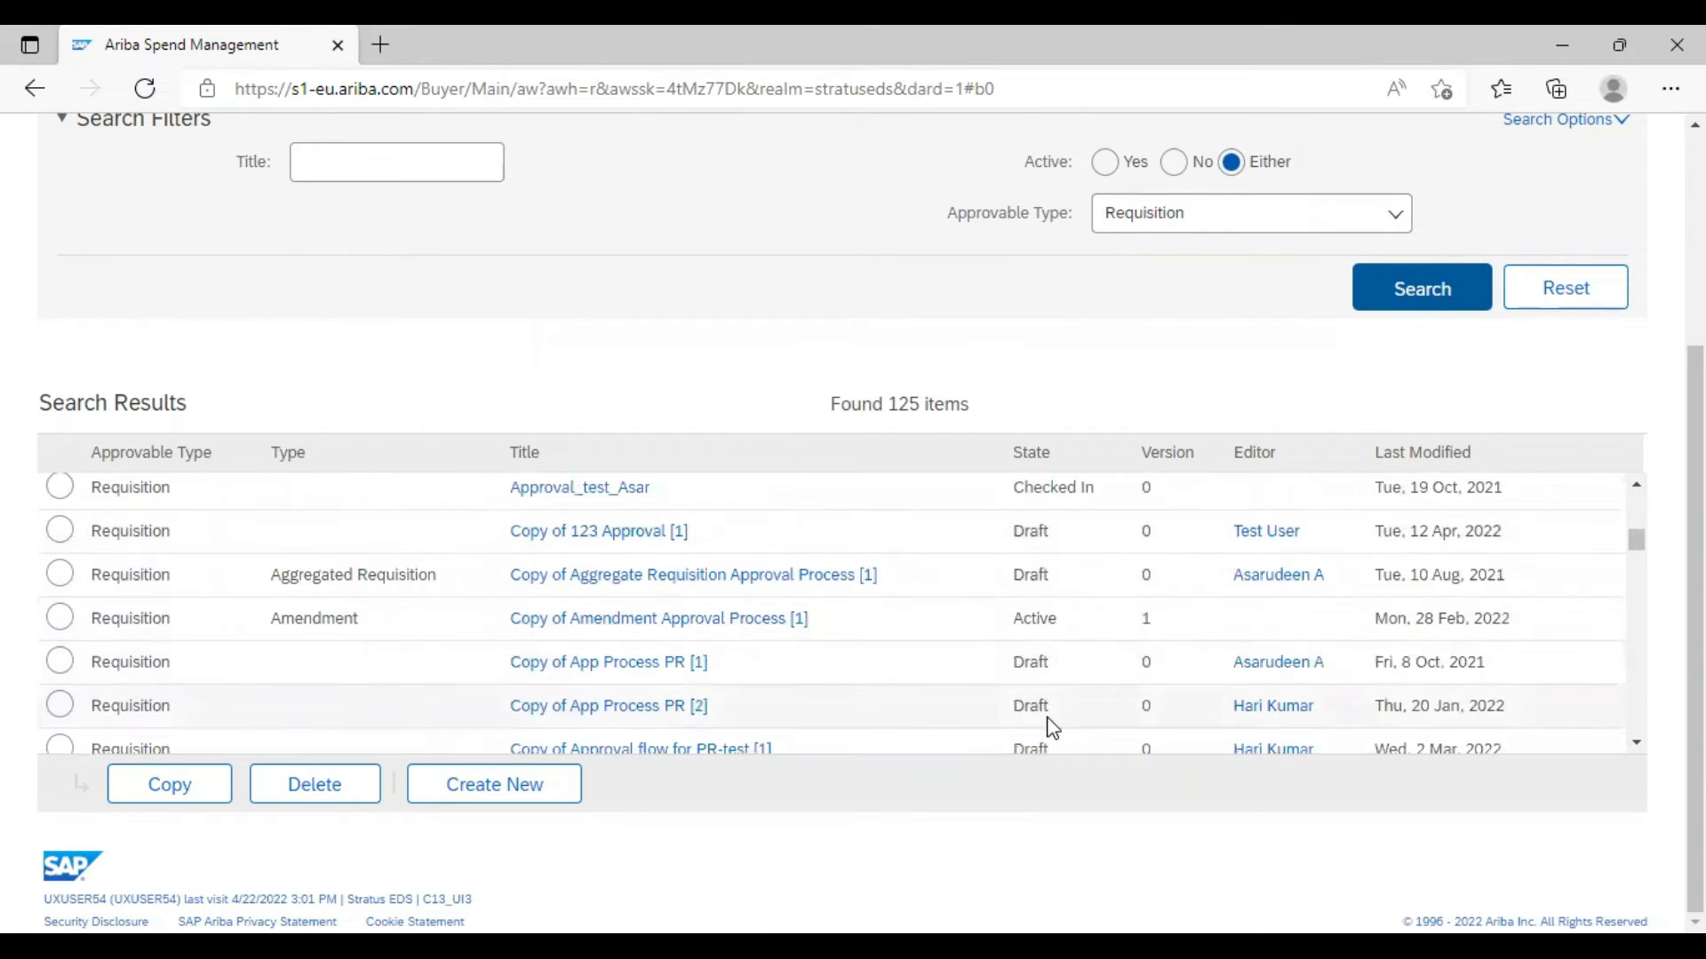
scroll(1048, 701, "down", 5)
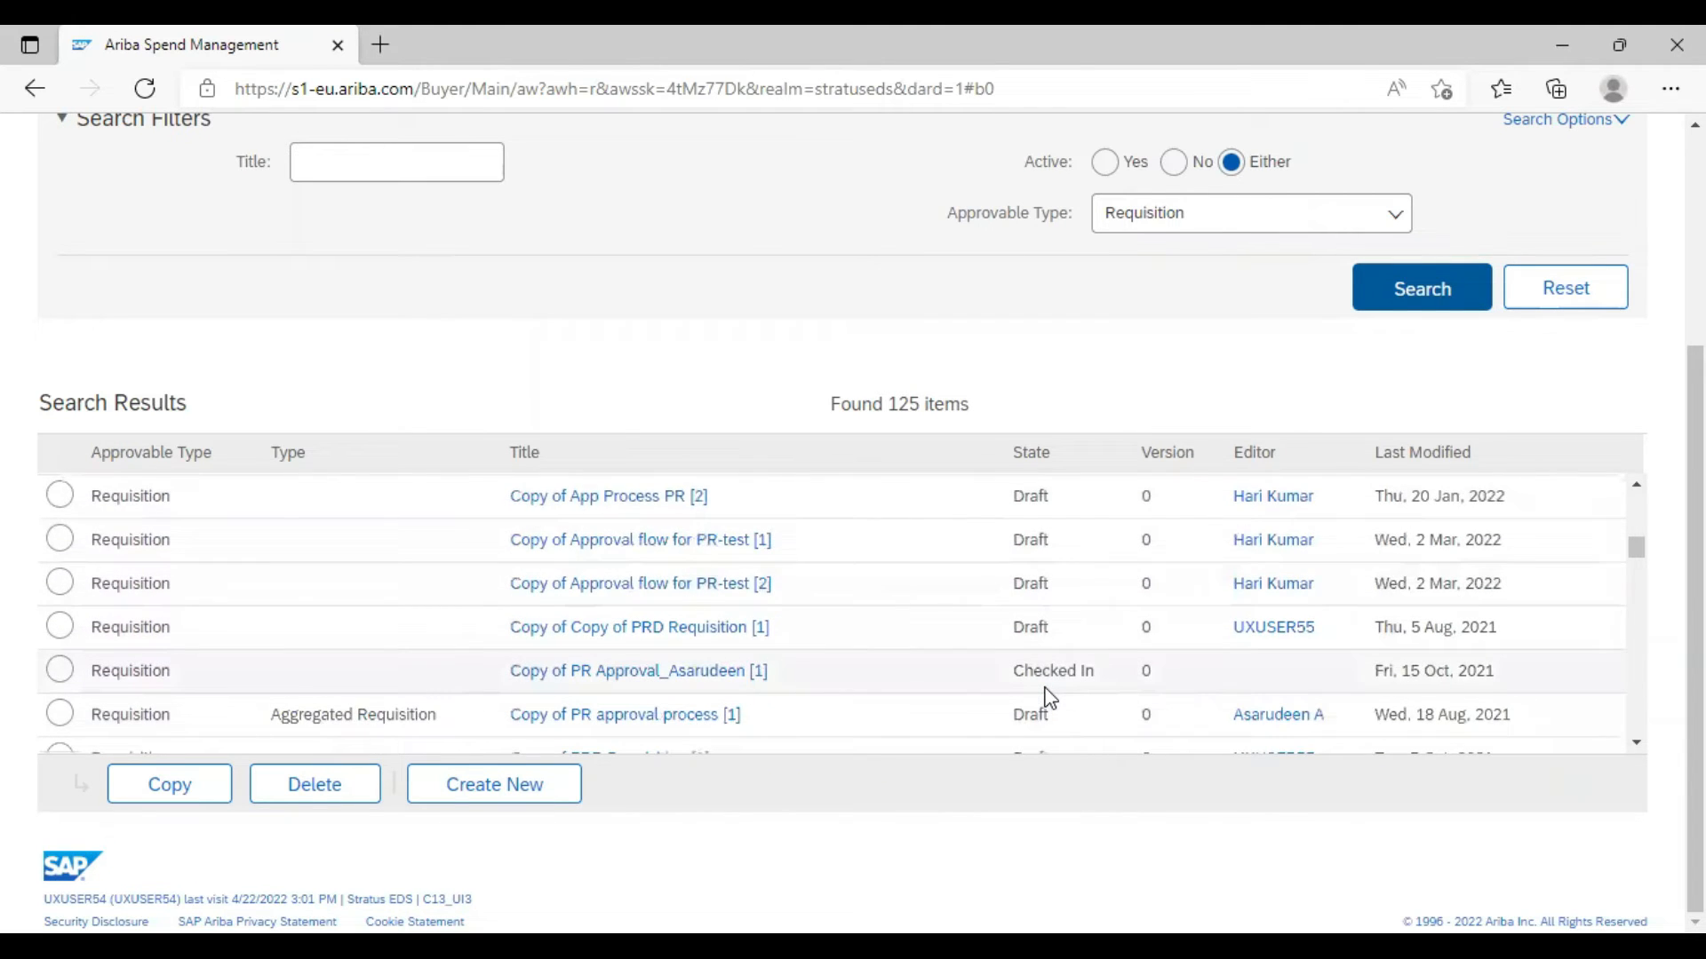
scroll(1048, 699, "down", 3)
scroll(1048, 699, "up", 2)
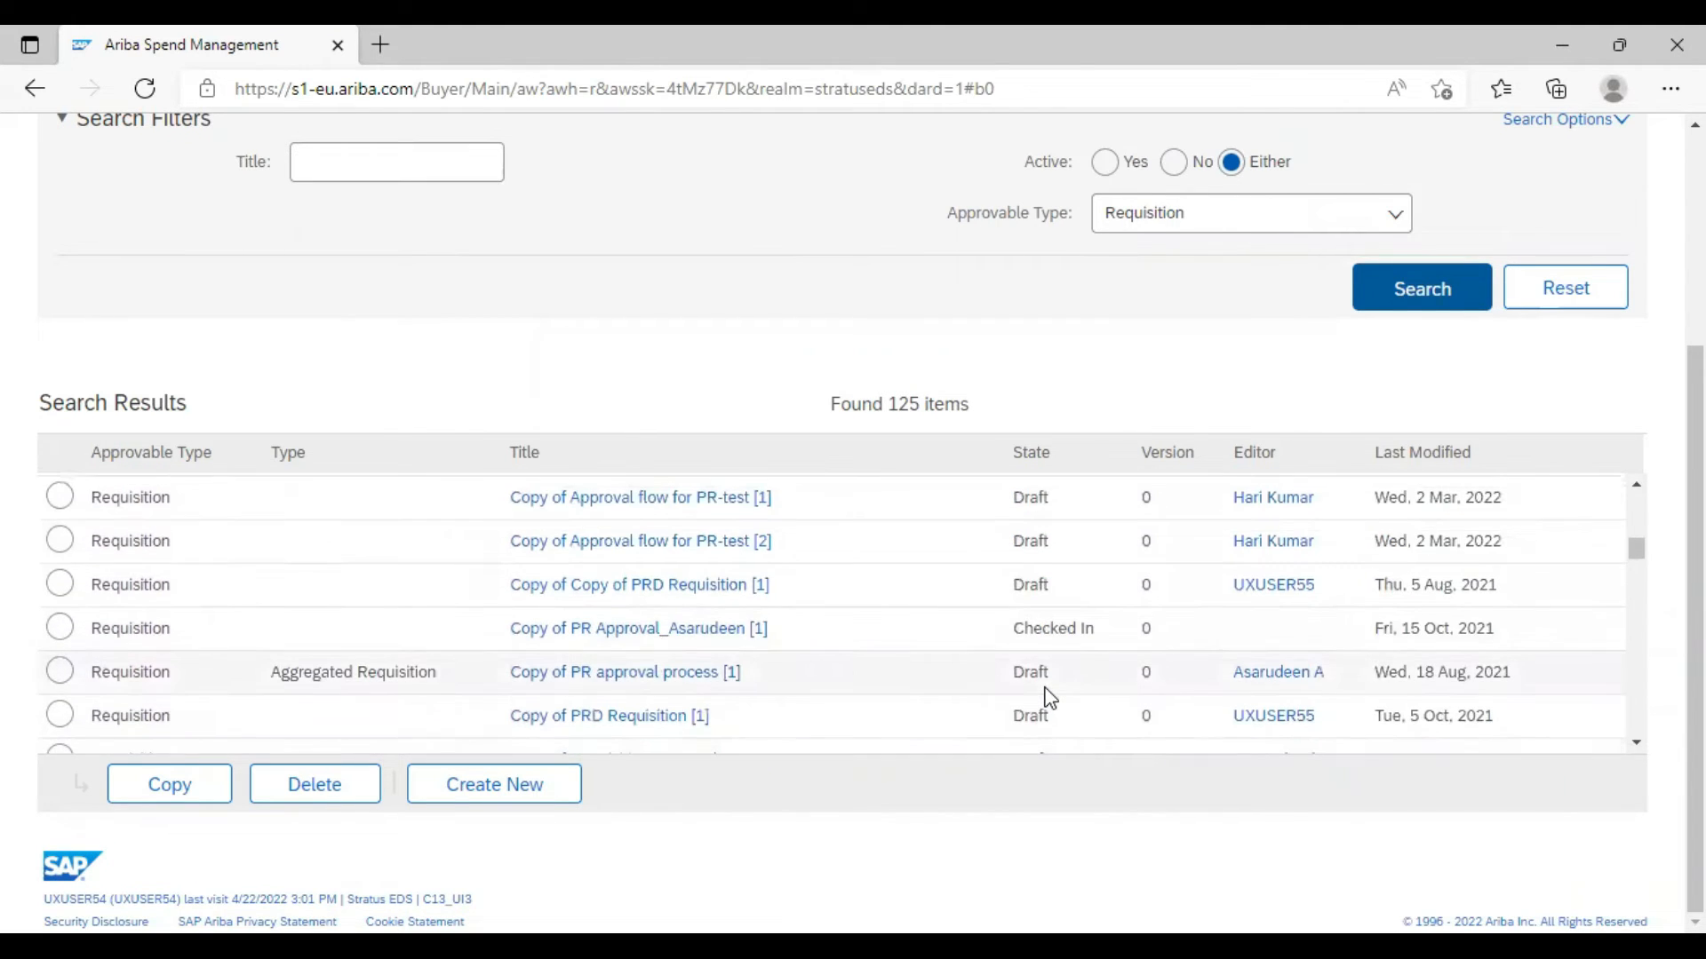
scroll(1048, 700, "up", 4)
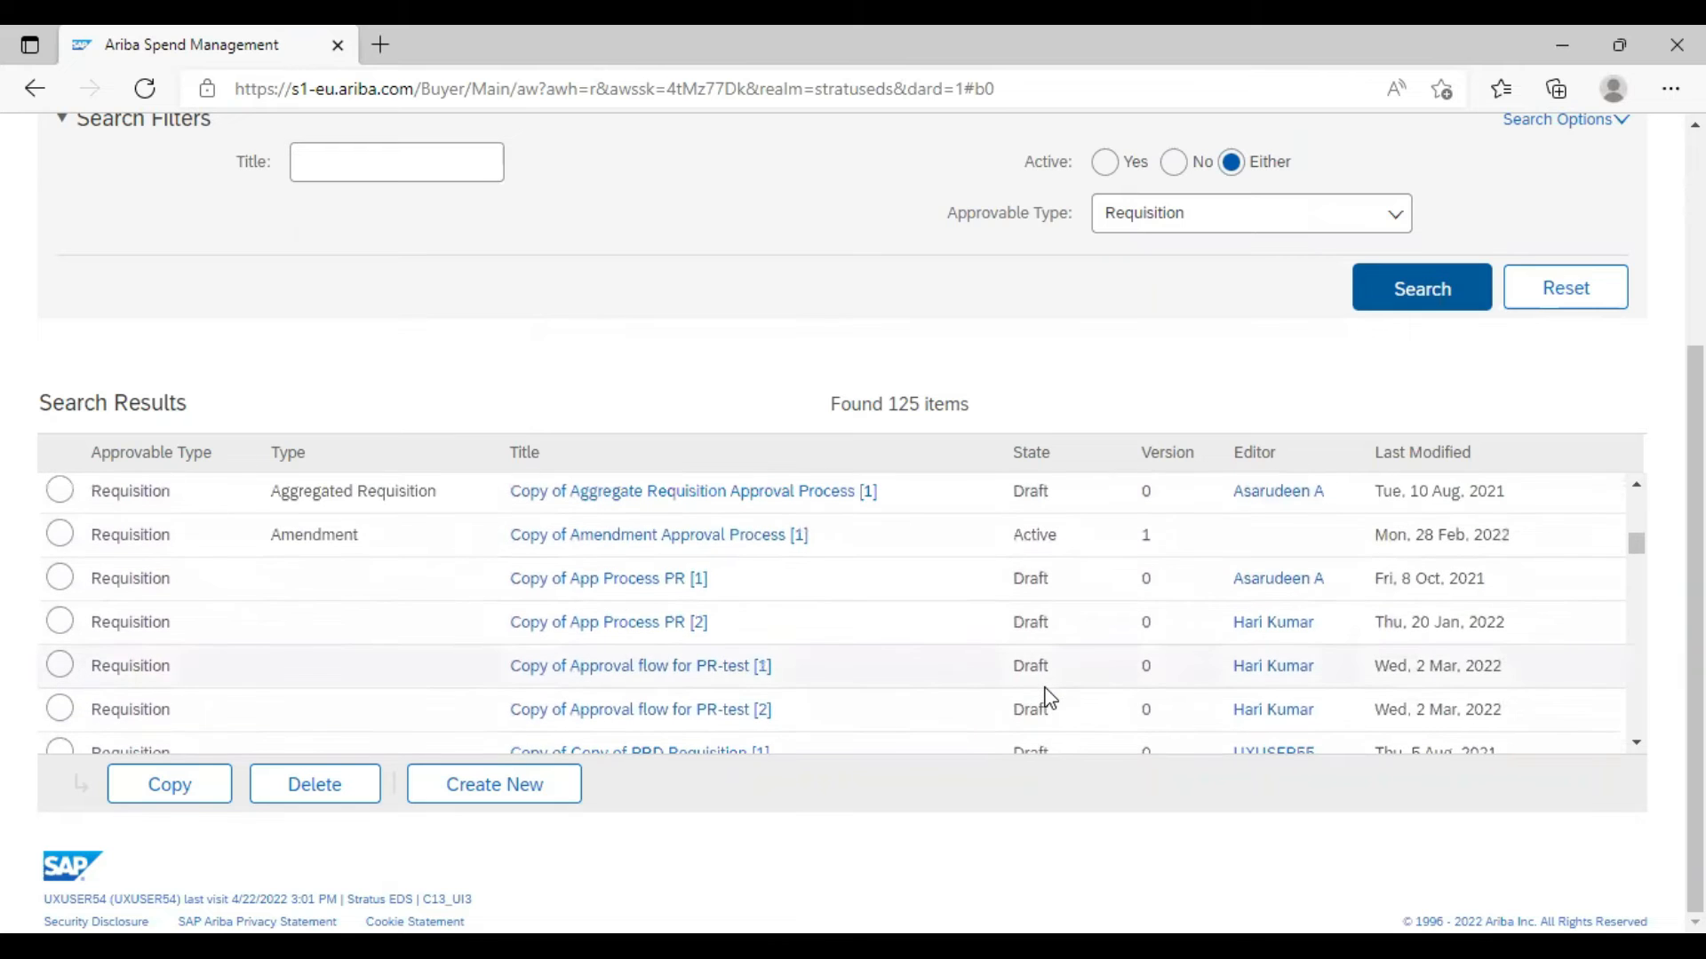
scroll(1048, 699, "up", 4)
scroll(1048, 699, "up", 12)
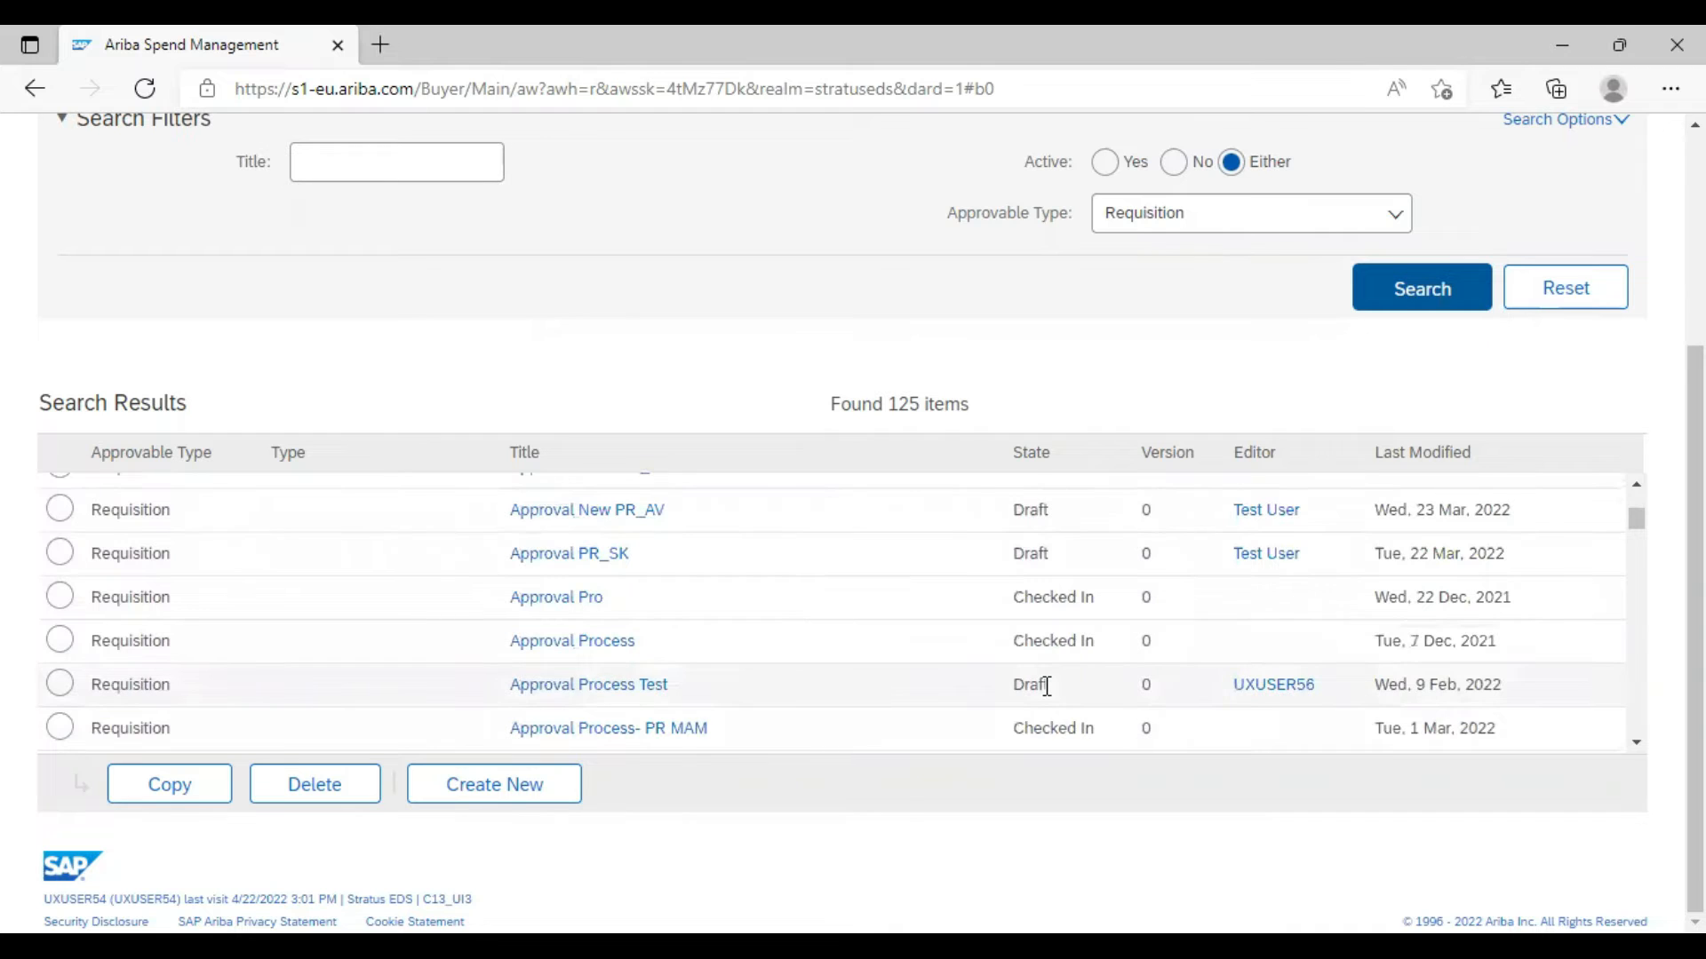
scroll(1046, 685, "up", 3)
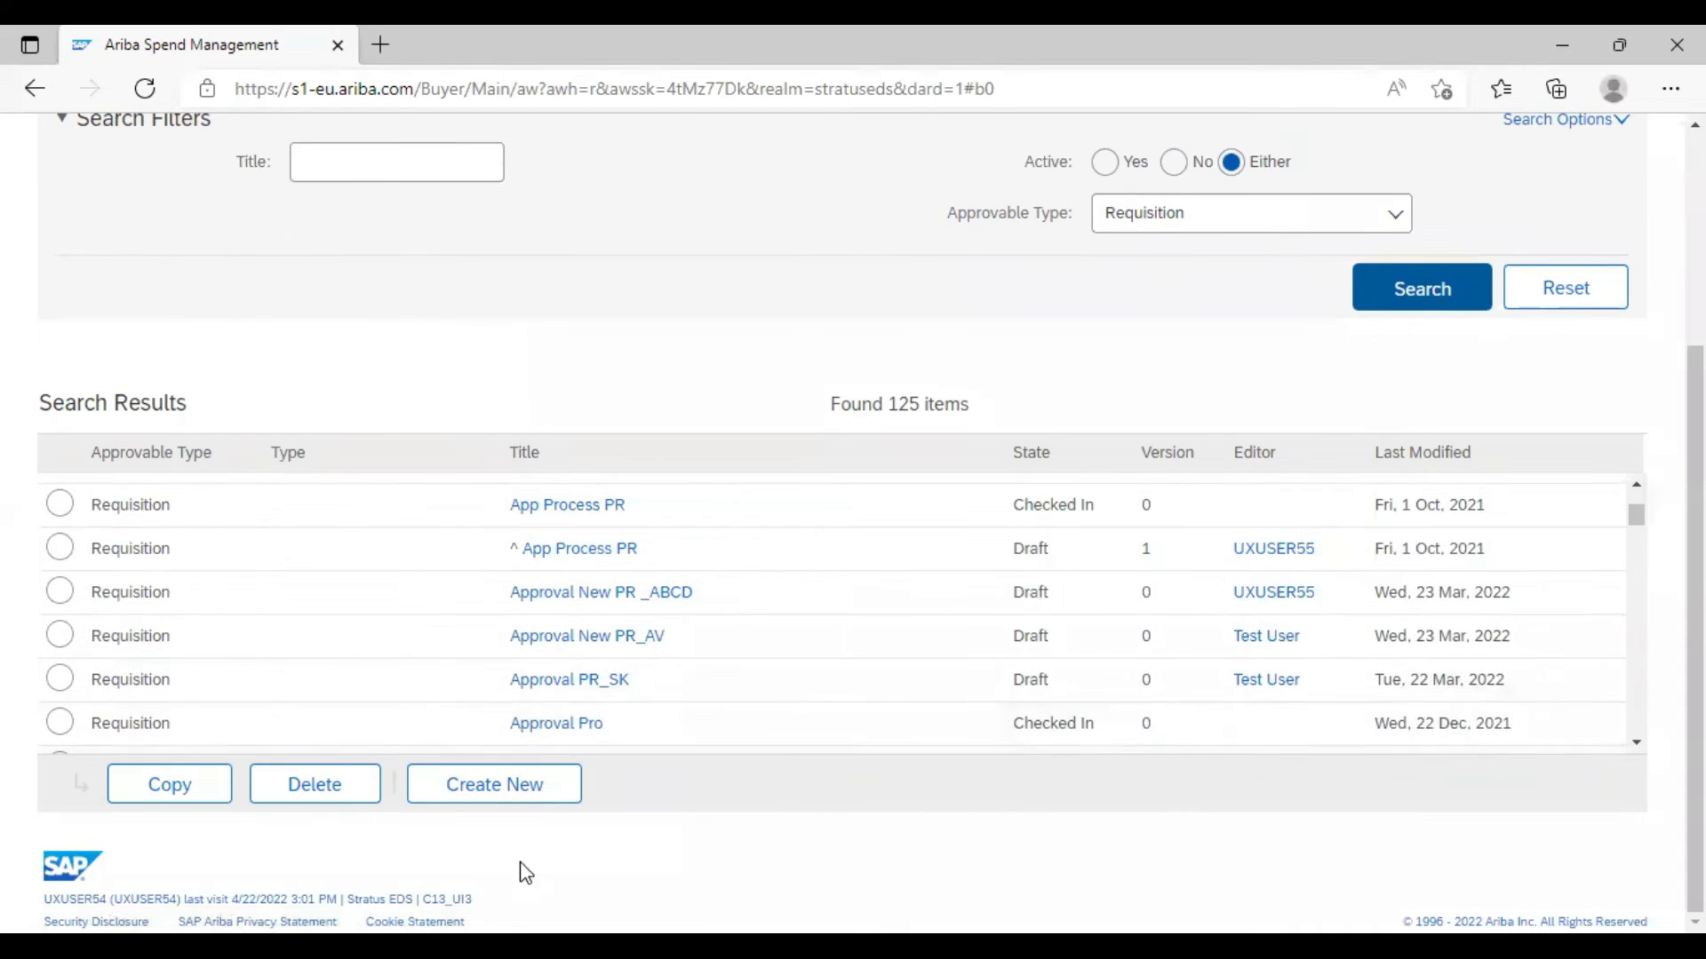
Start a new approval process and title it "PR Approval WF_AD"
left_click(512, 786)
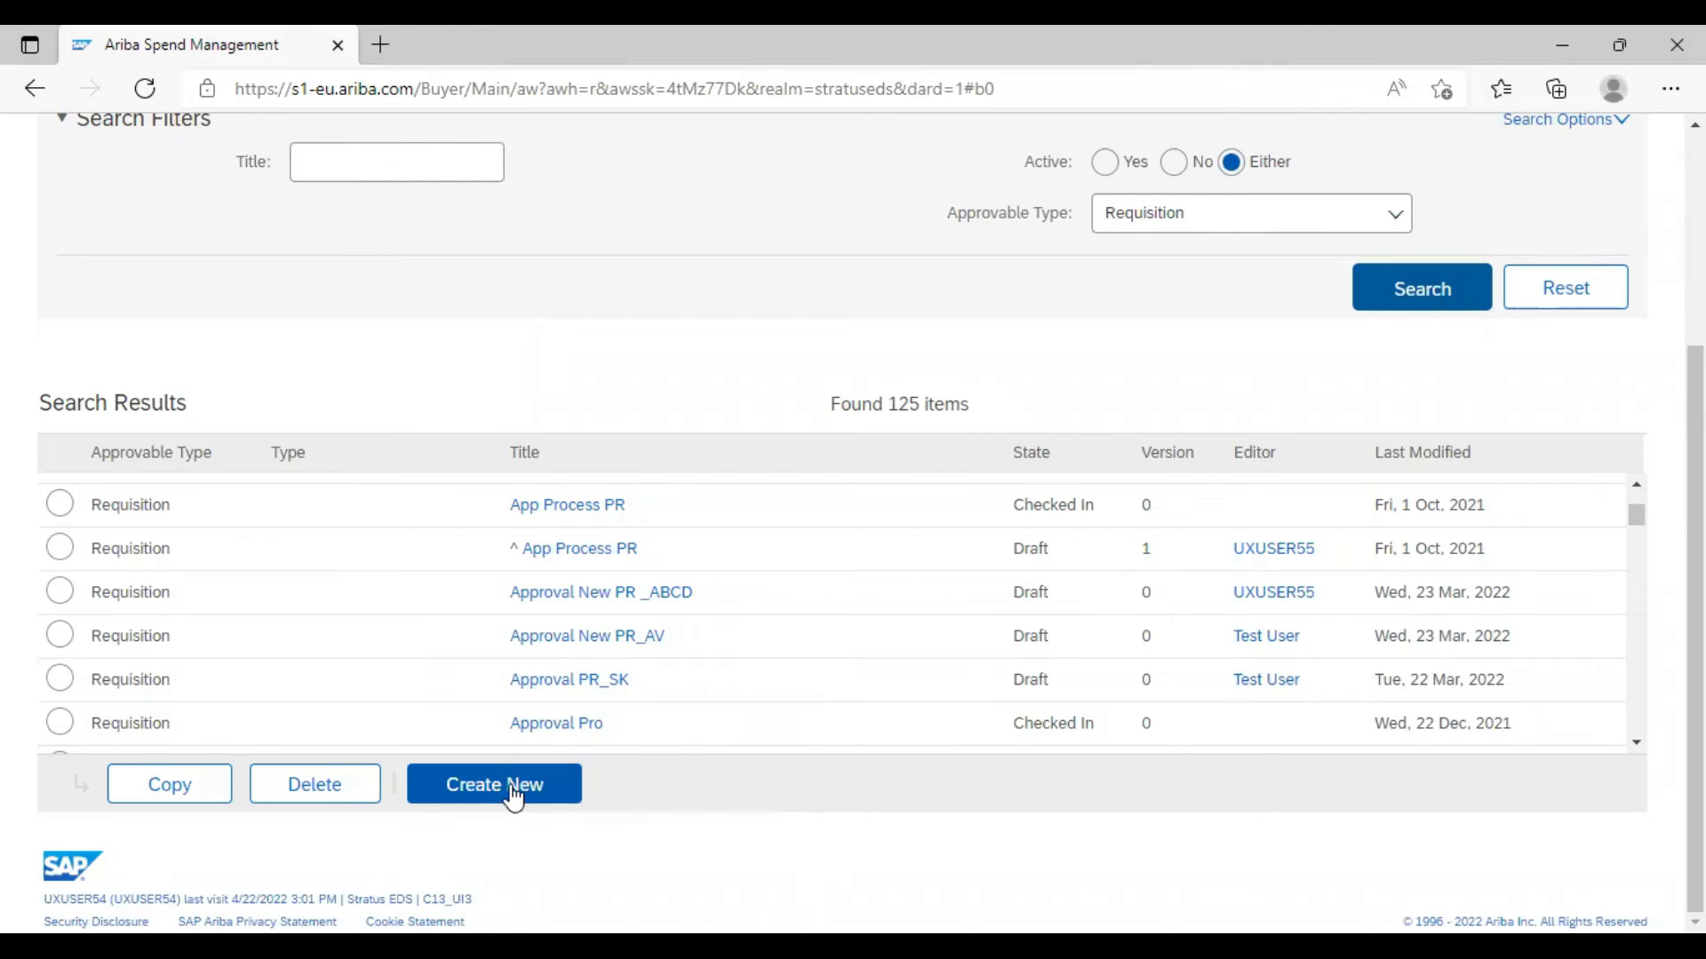
left_click(512, 786)
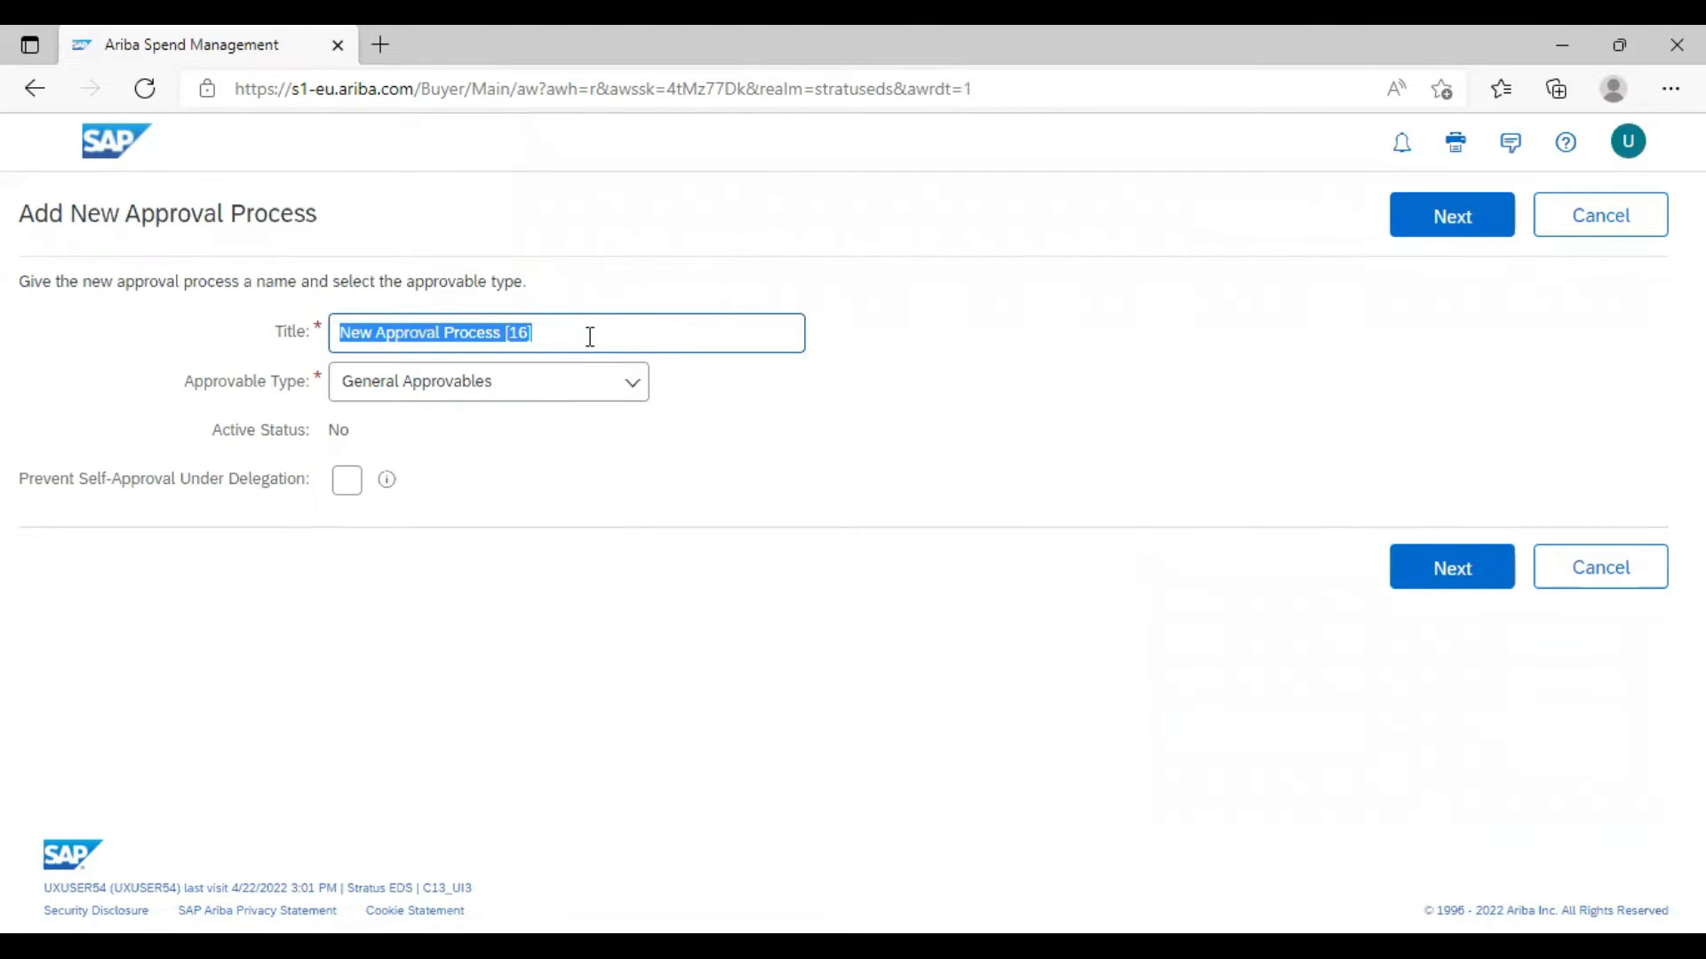
left_click_drag(586, 335, 328, 338)
type("PR Appro")
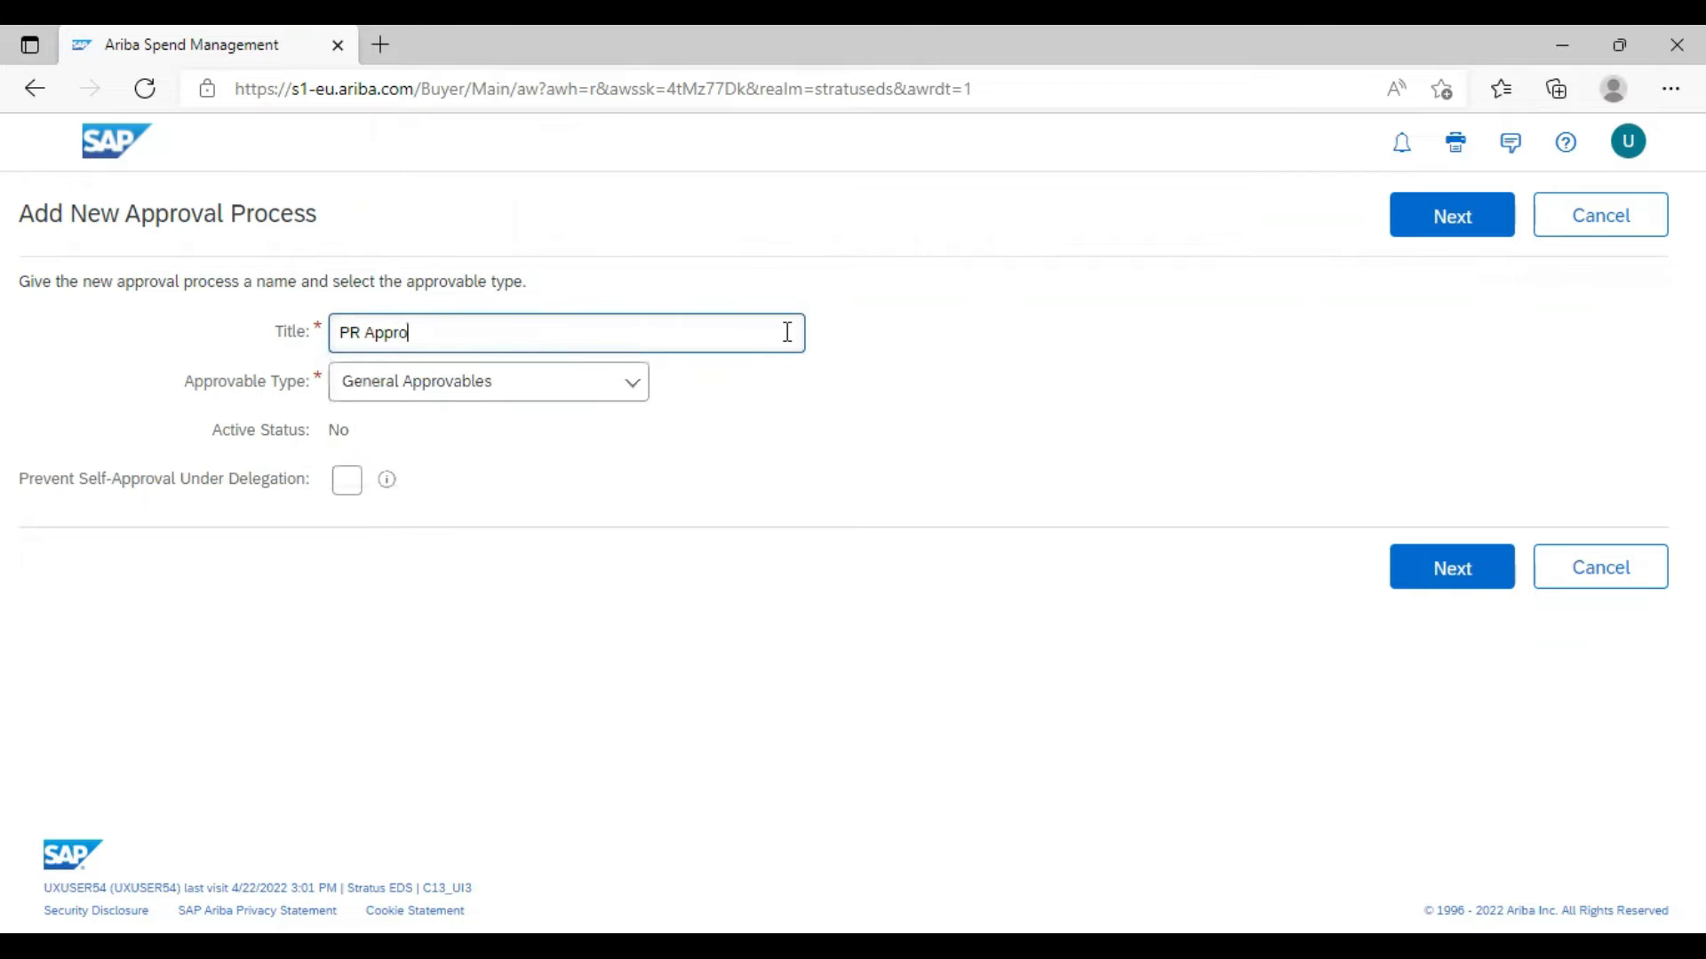
type("val WF_AD")
Set the new approval process's approvable type to Requisition
left_click(628, 395)
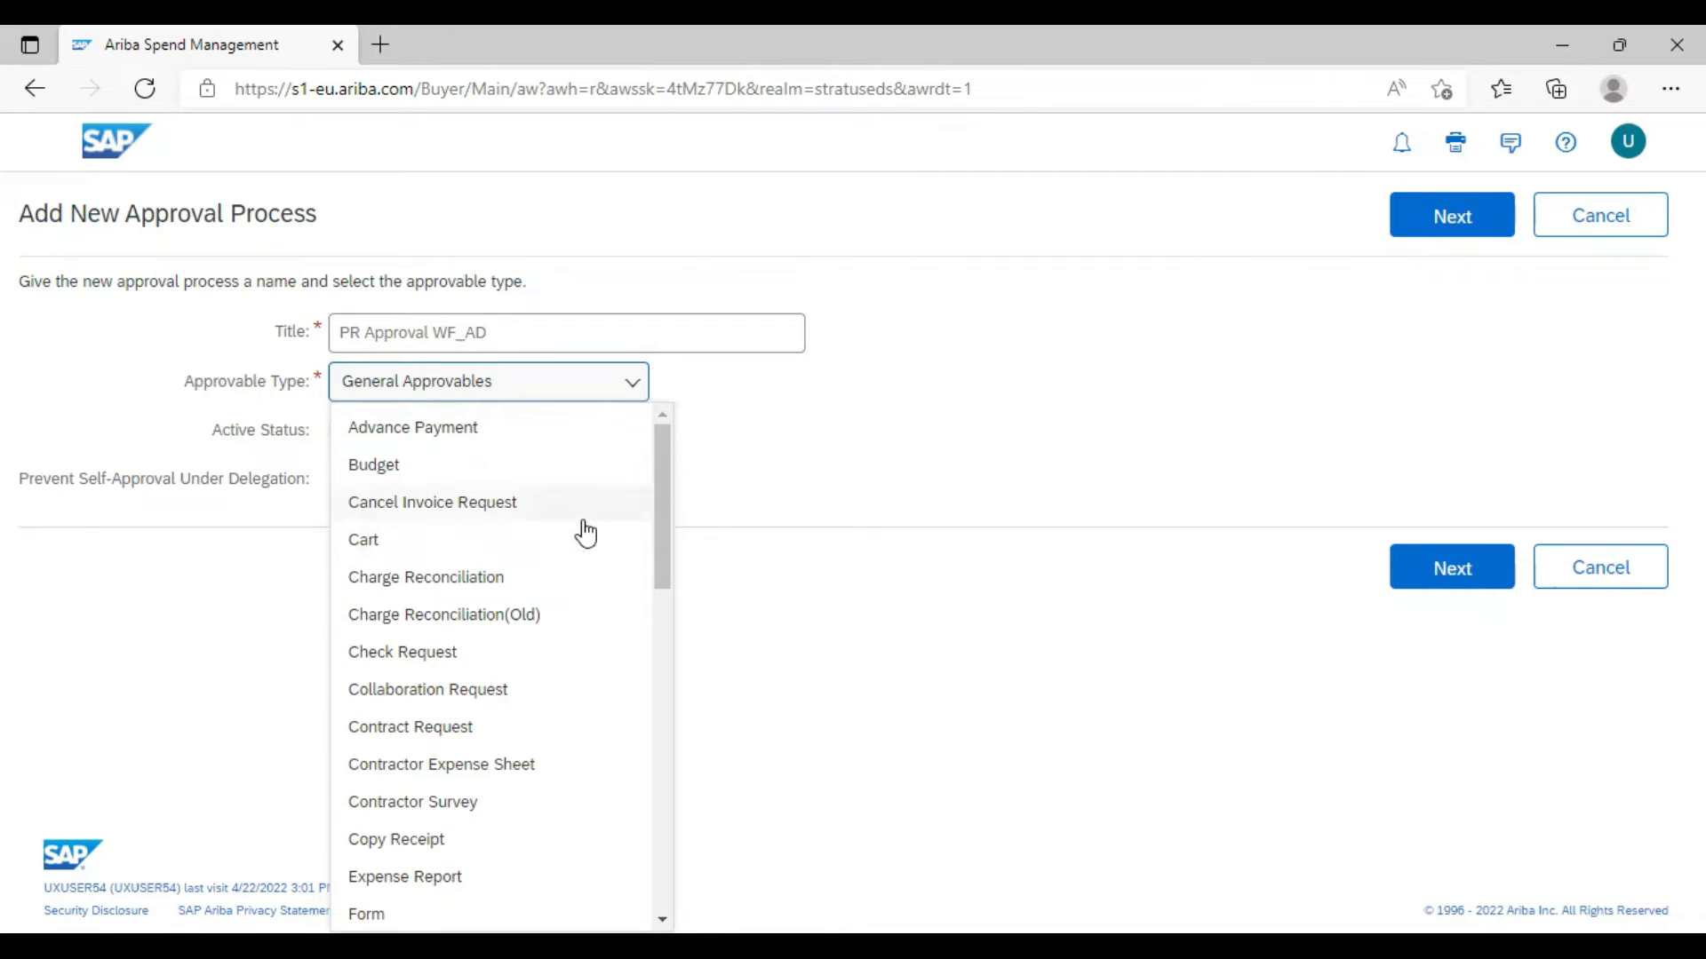
scroll(442, 788, "down", 1)
scroll(498, 763, "down", 3)
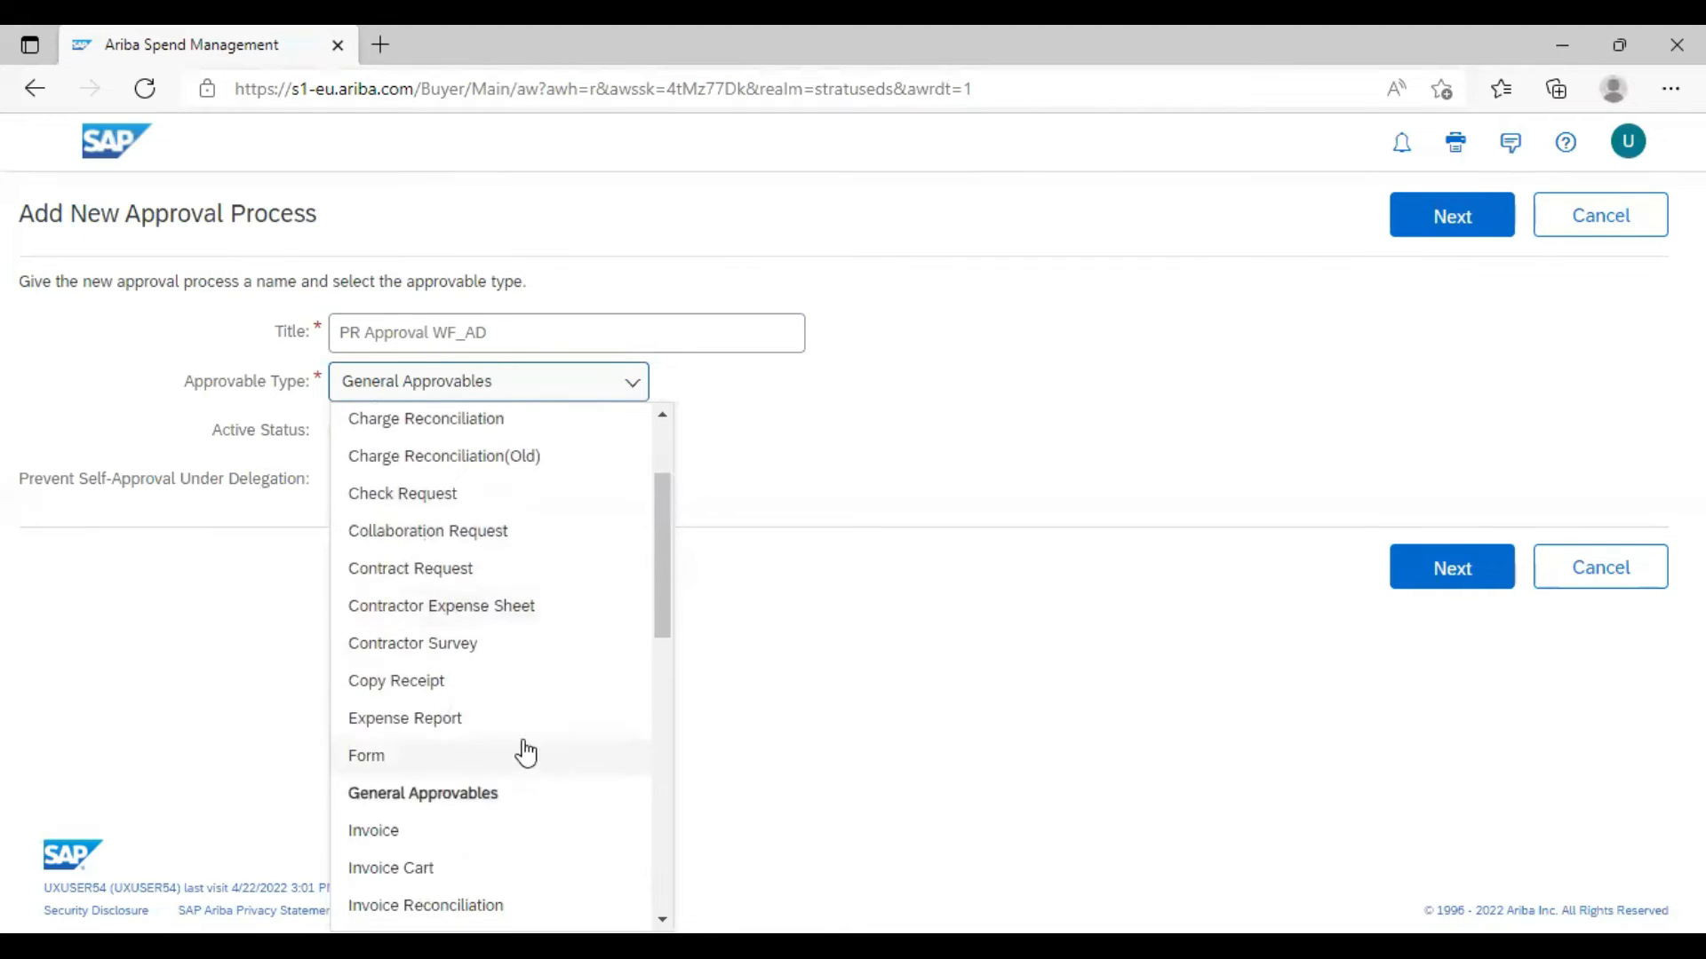
scroll(506, 731, "down", 5)
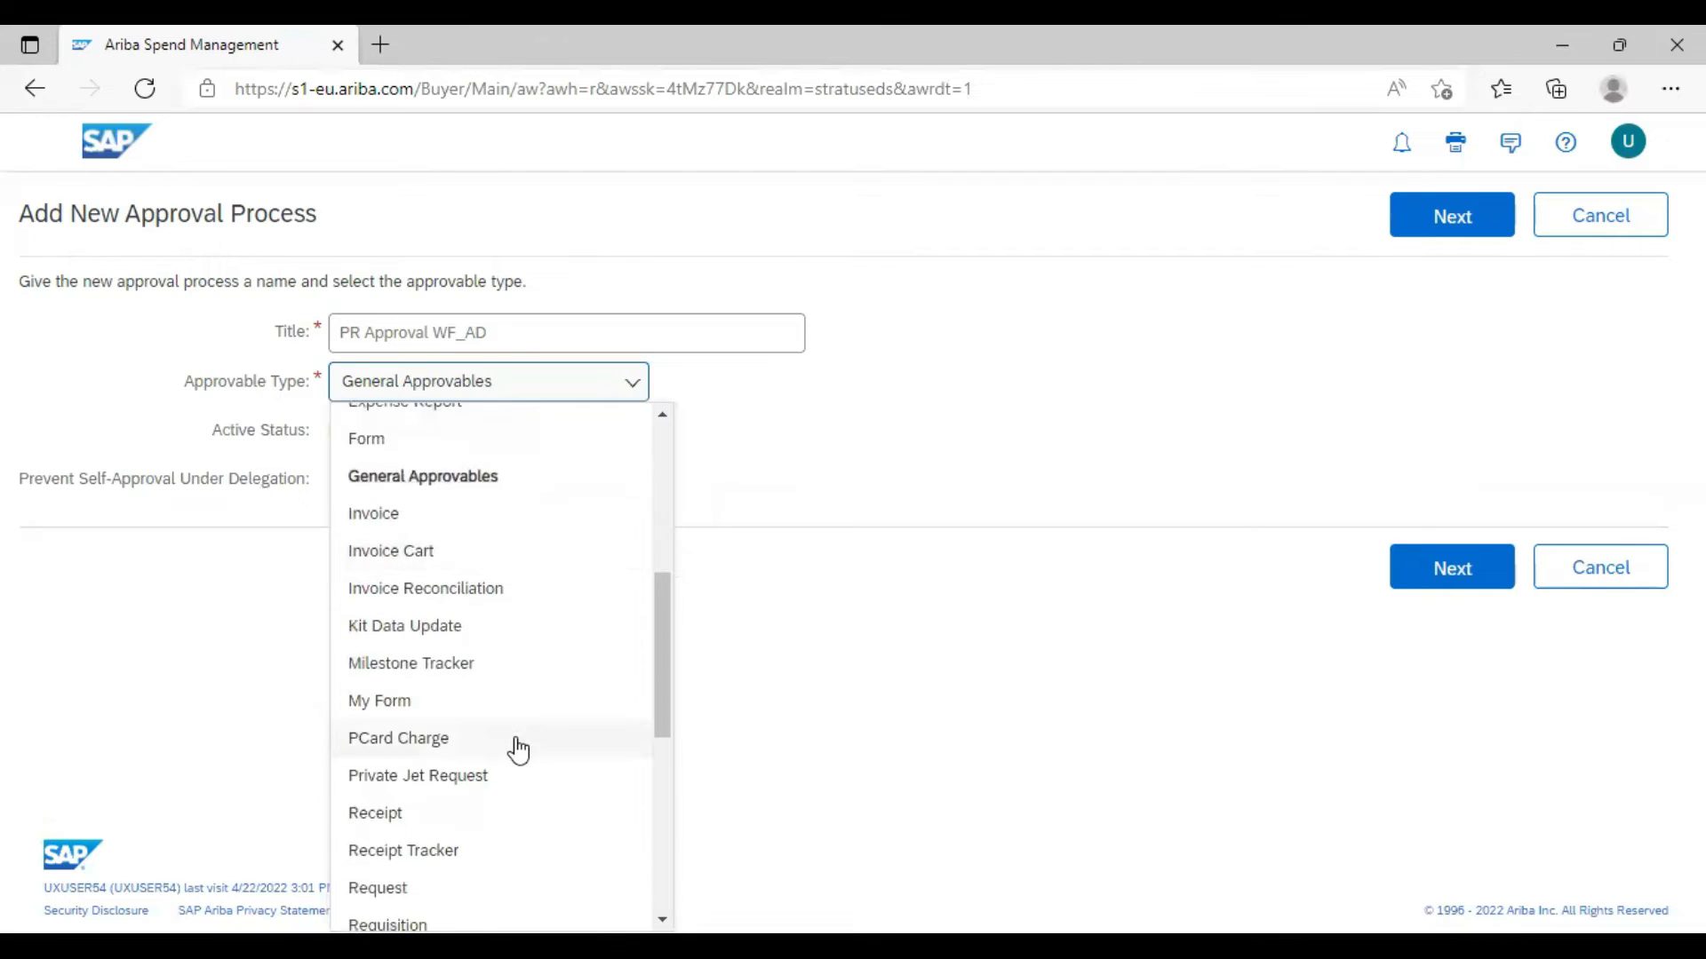
scroll(524, 764, "down", 2)
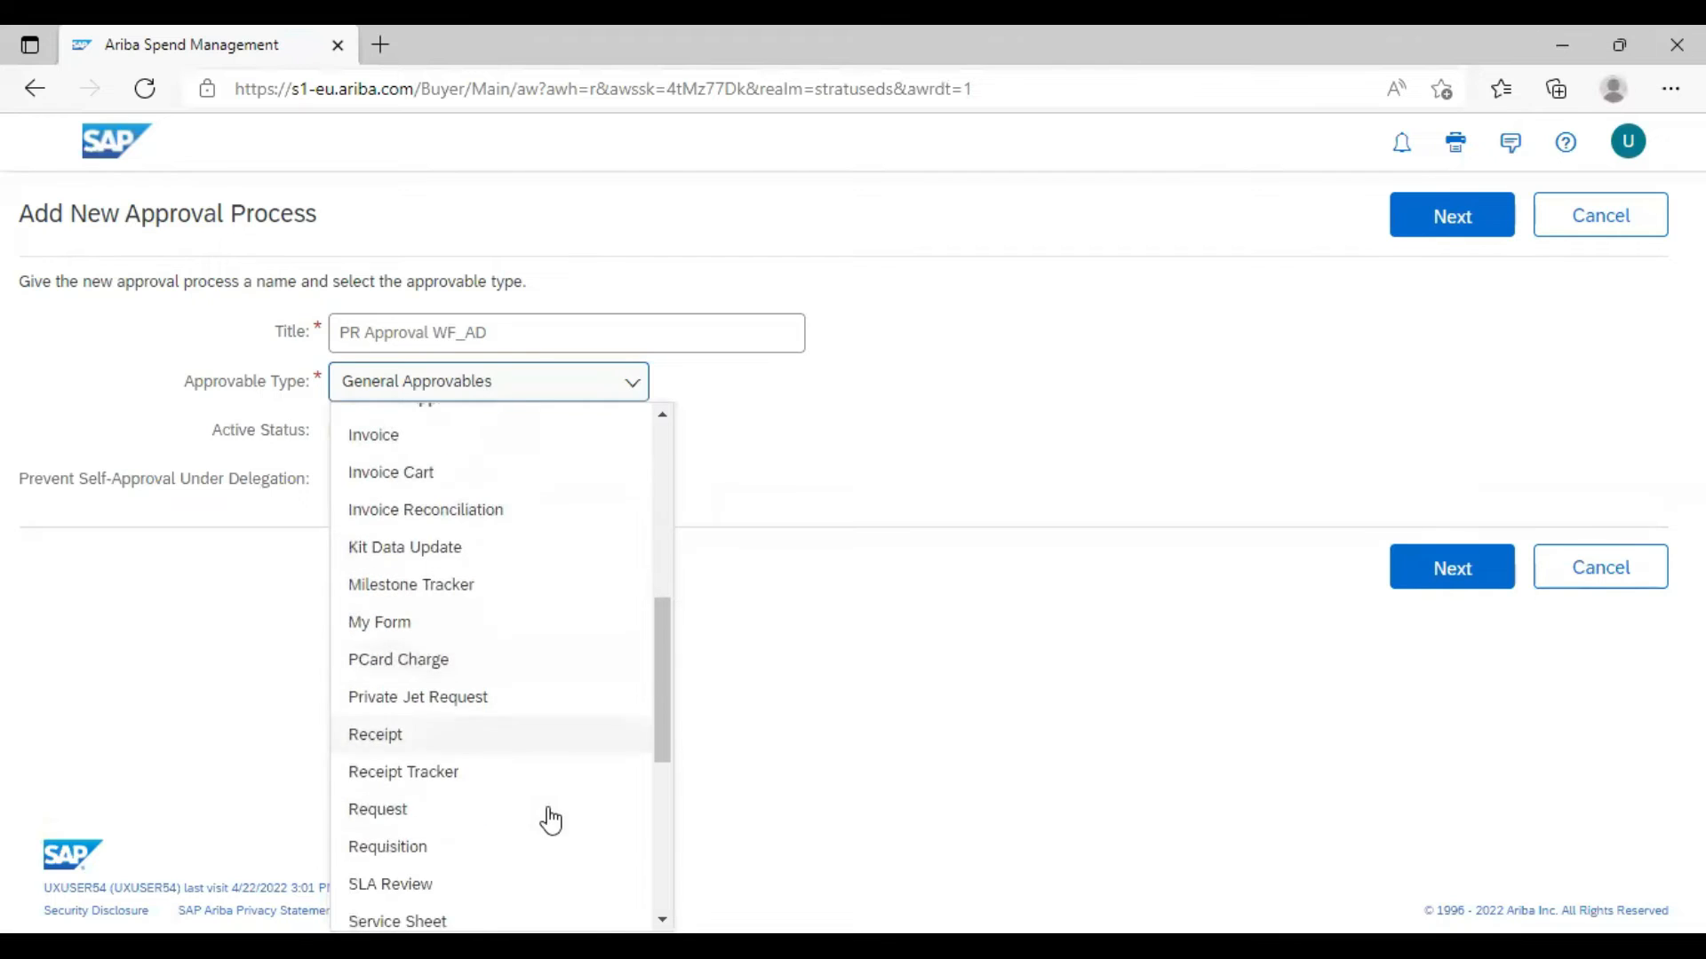
left_click(413, 849)
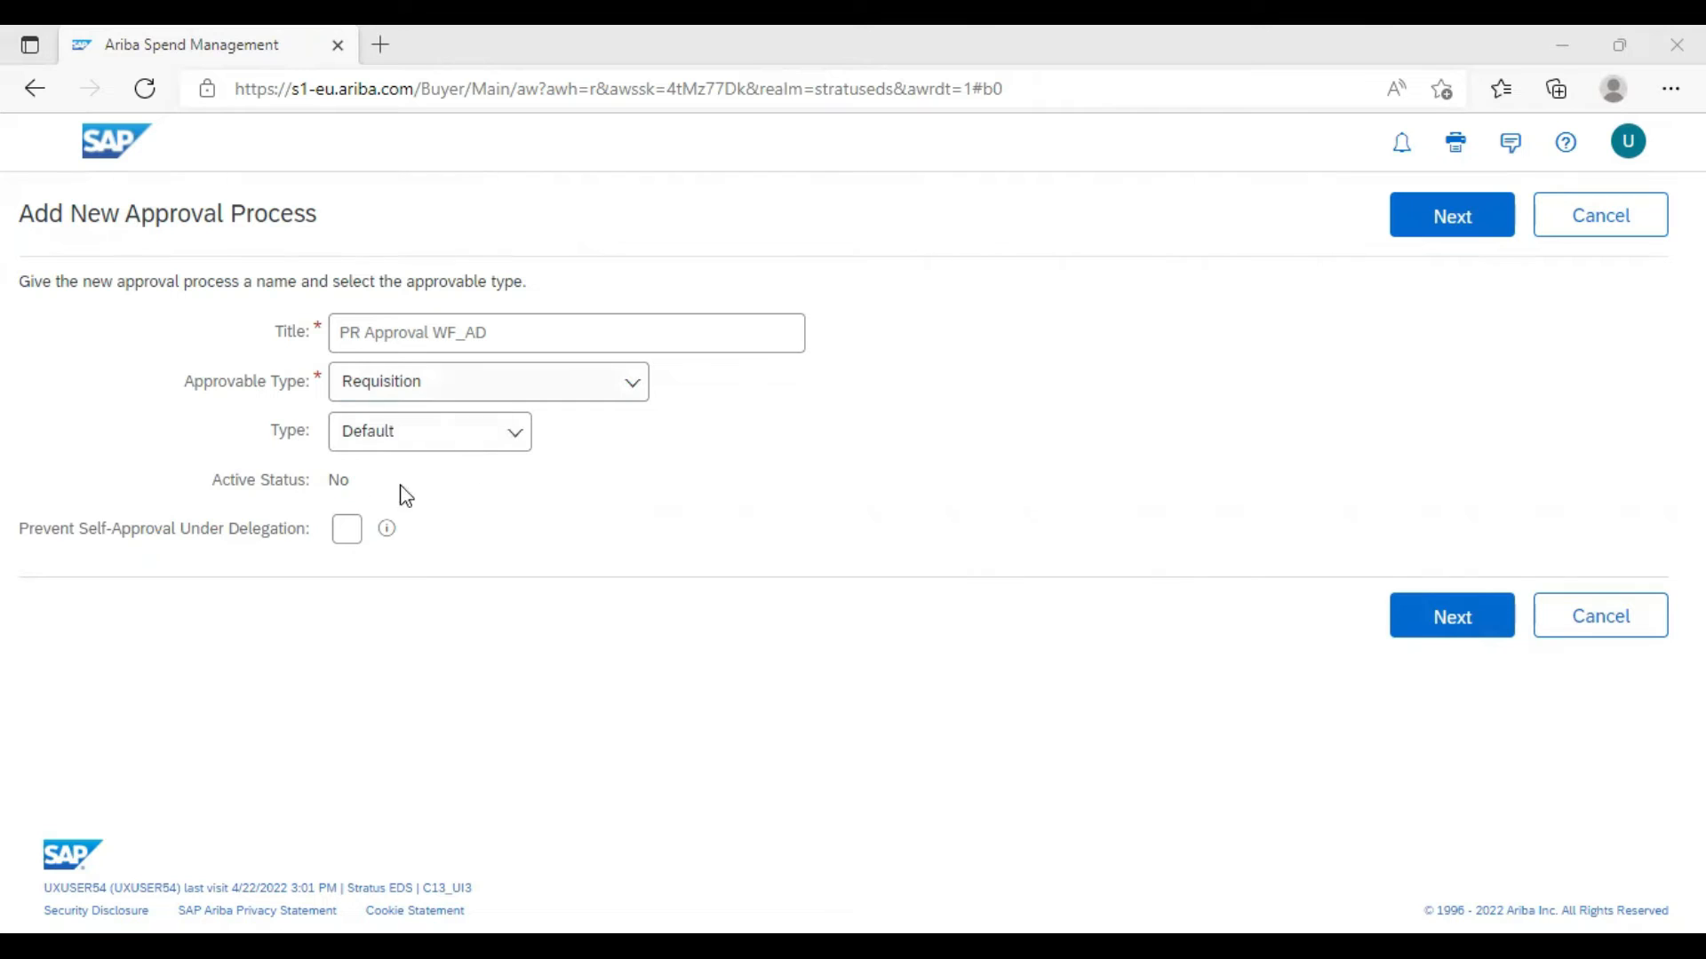
Examine the type options available for a requisition approval process, leaving Default selected
double_click(281, 432)
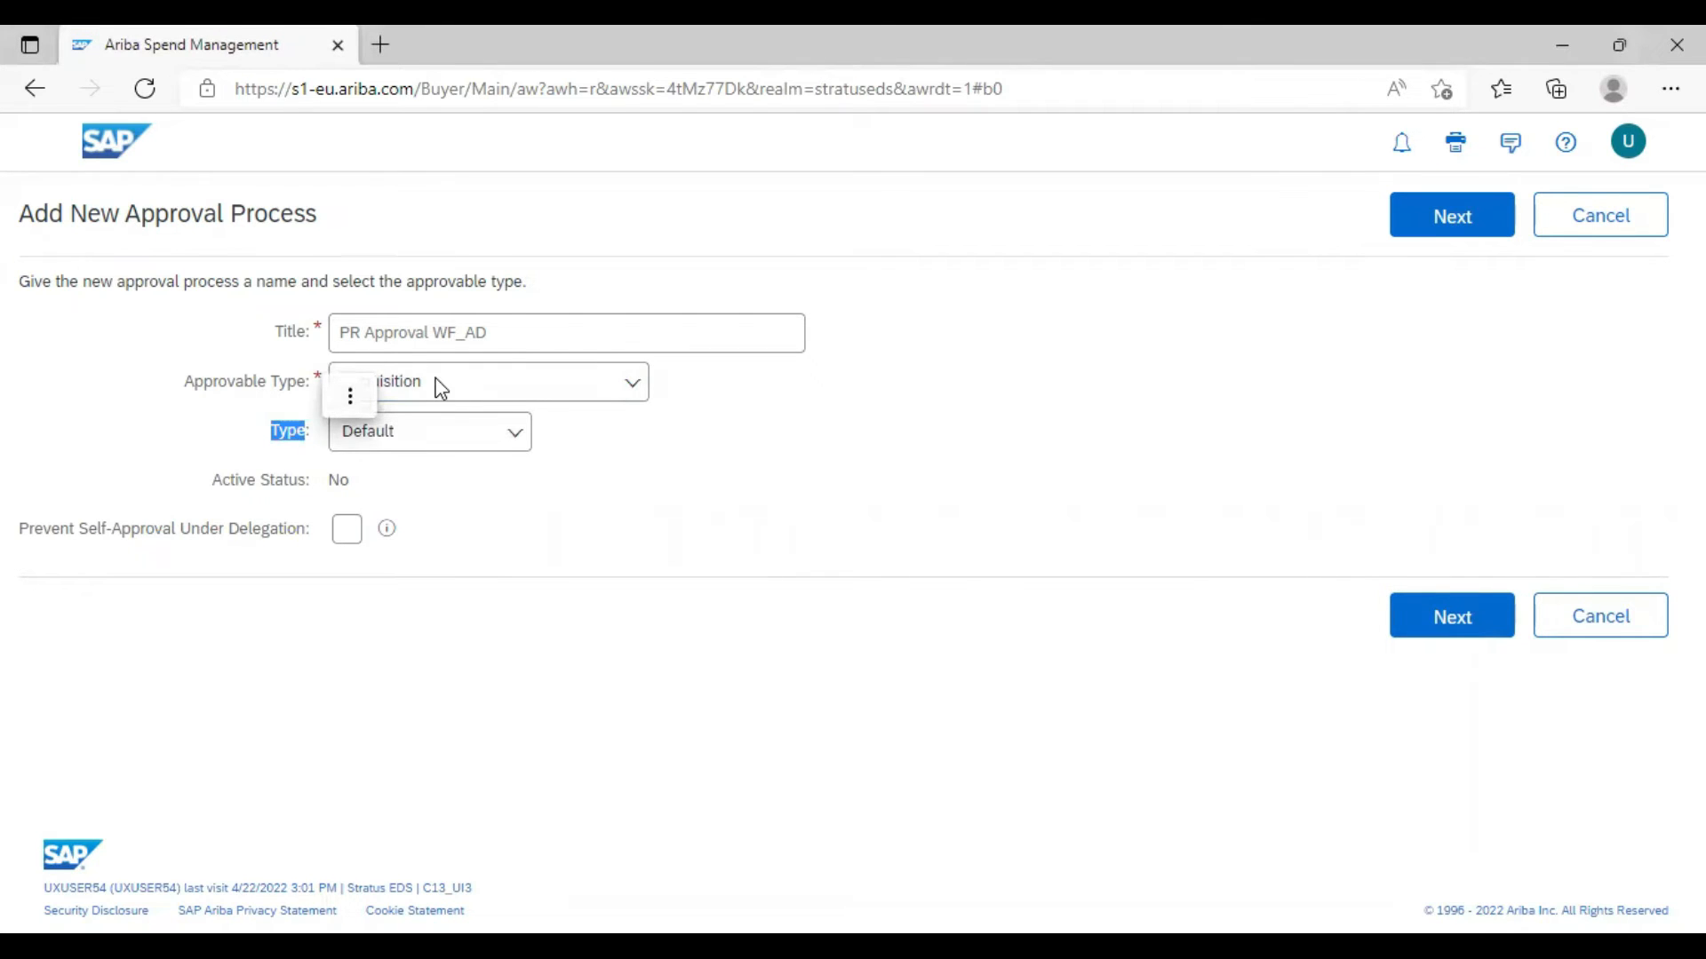
left_click(887, 388)
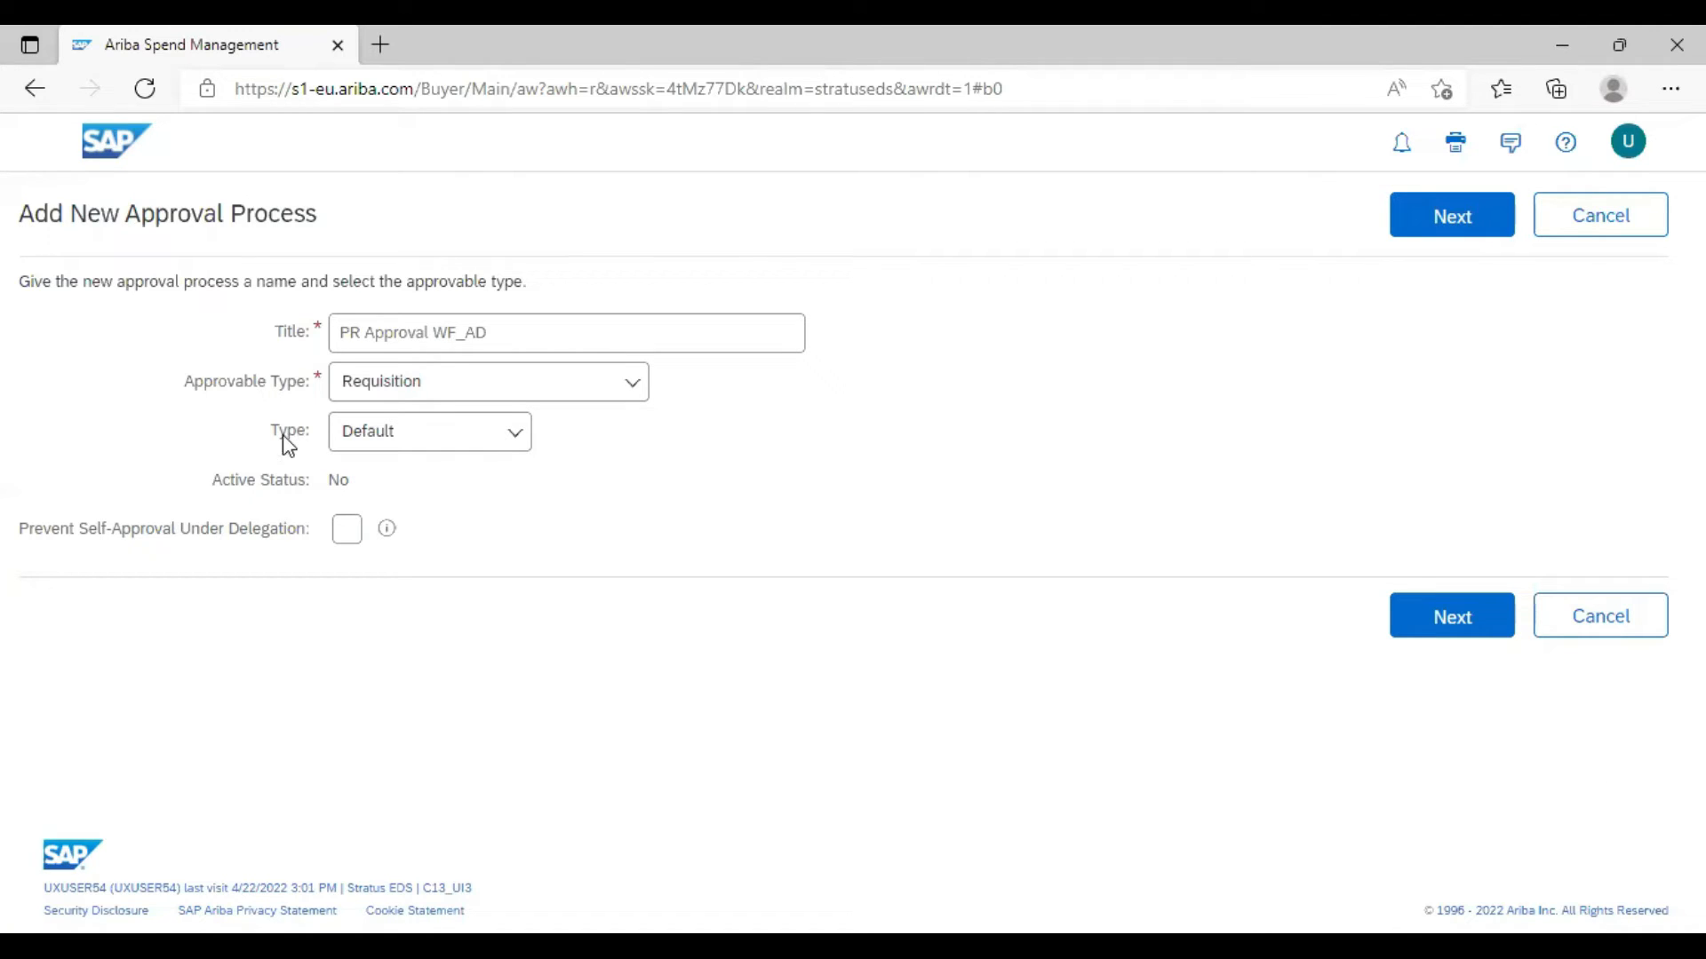
left_click(506, 444)
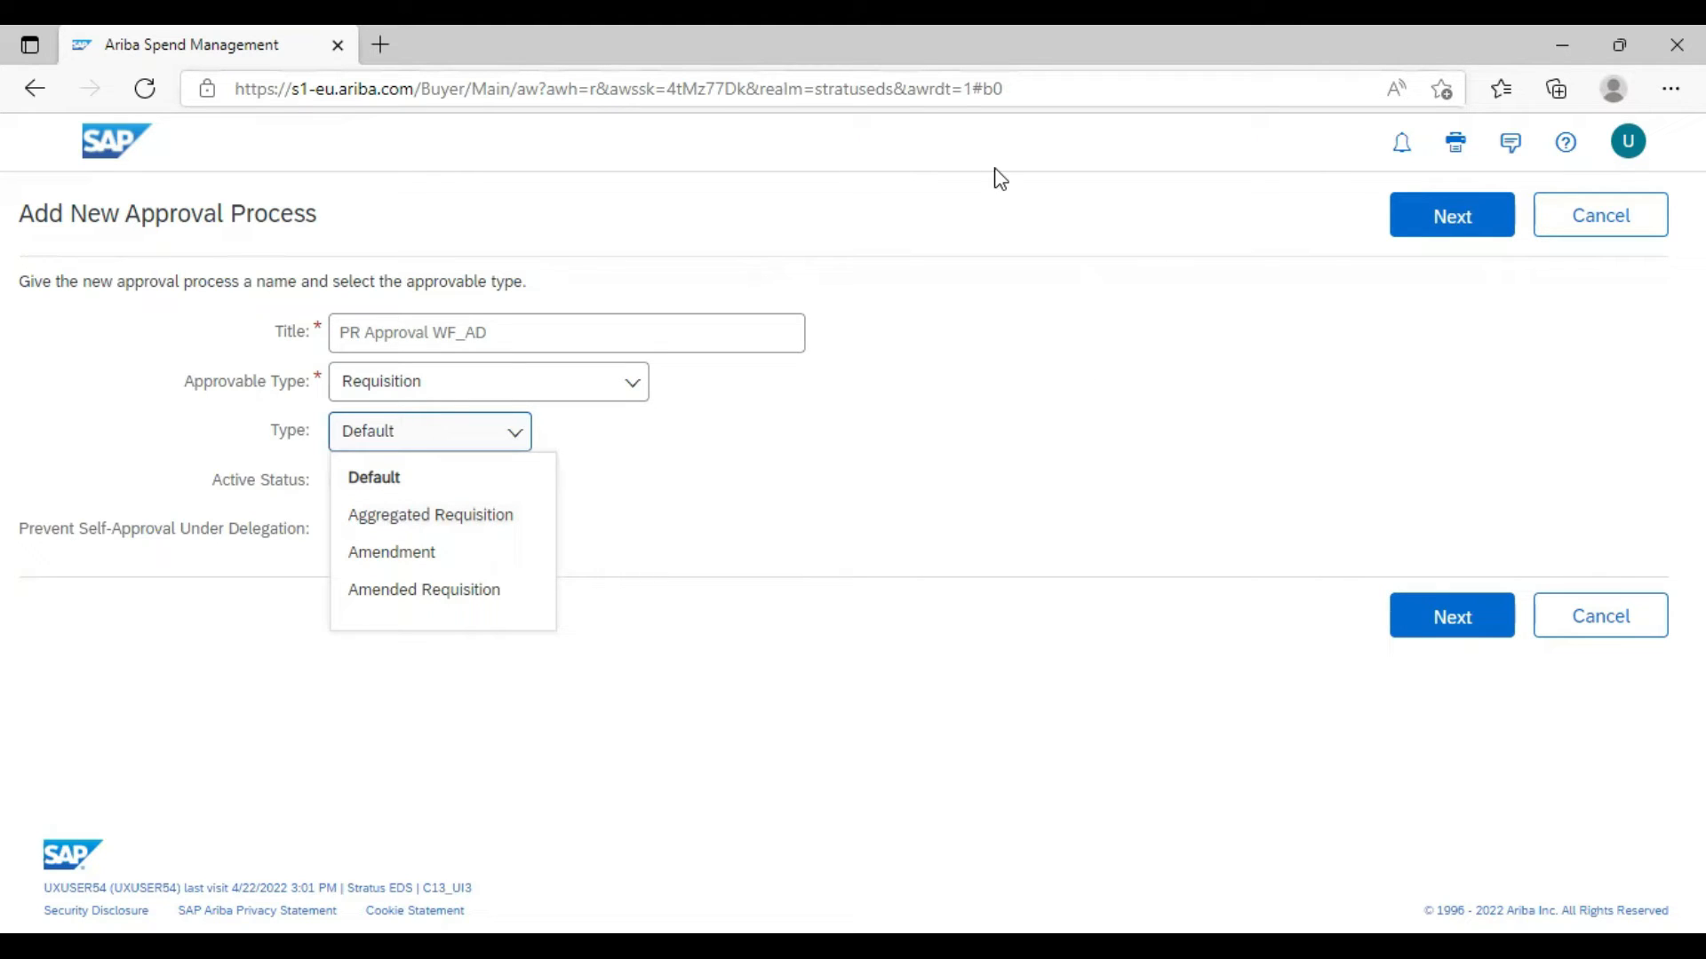
left_click(781, 369)
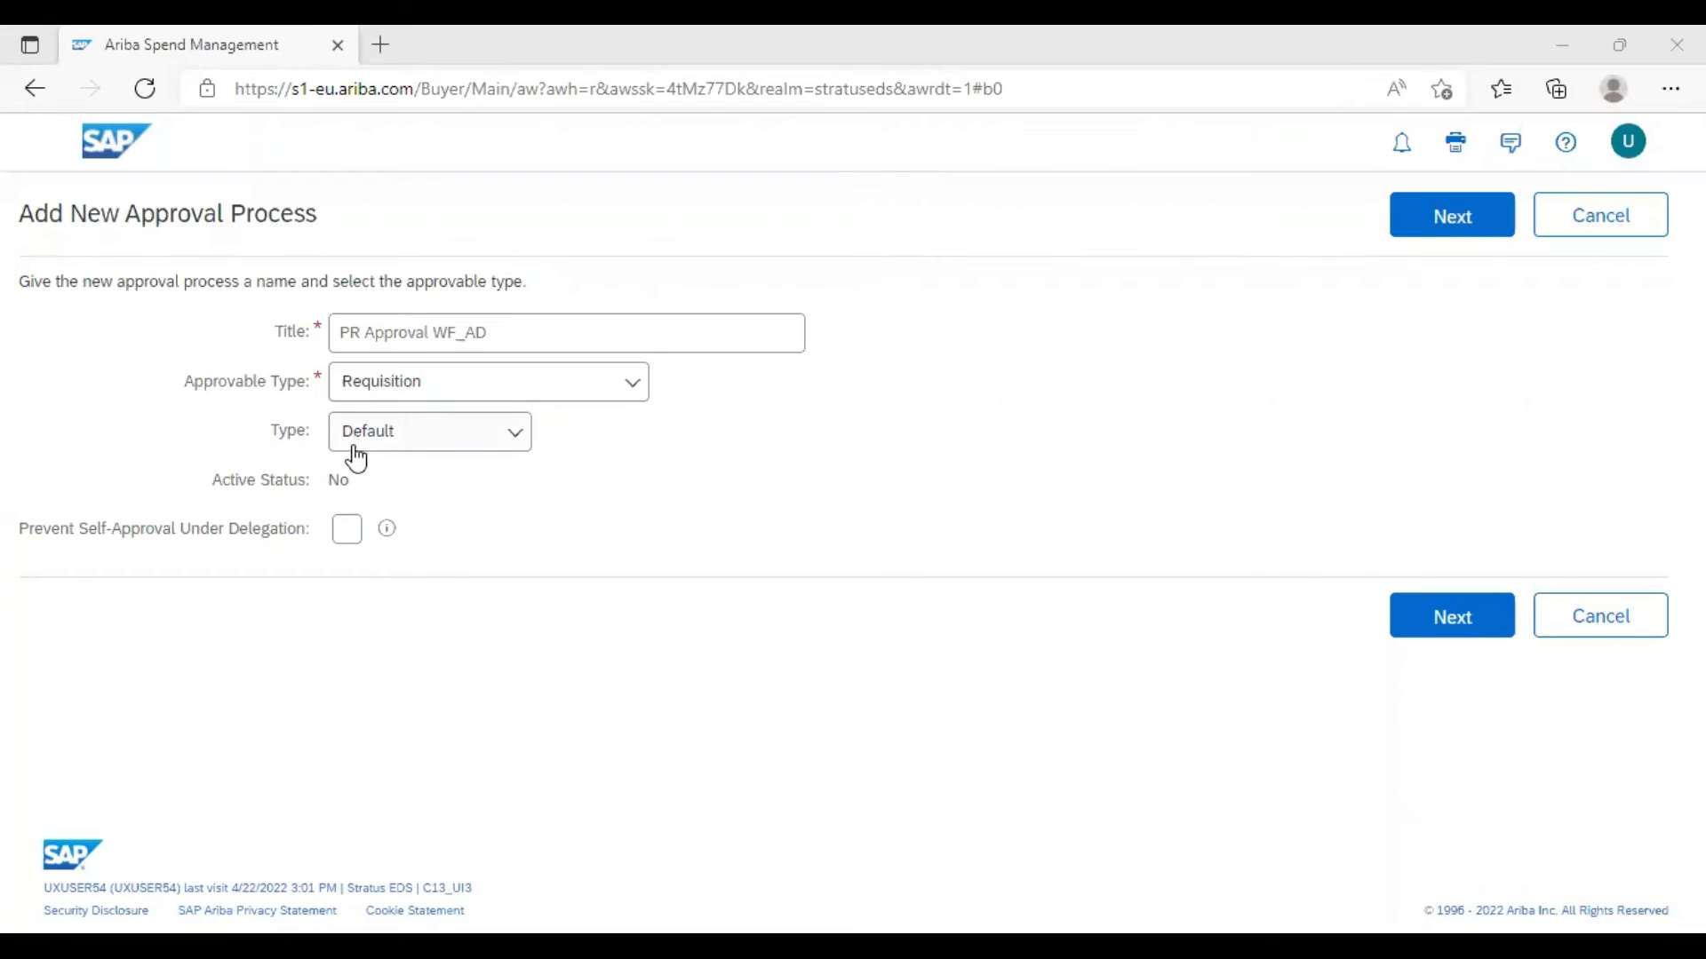
left_click(516, 436)
left_click(631, 494)
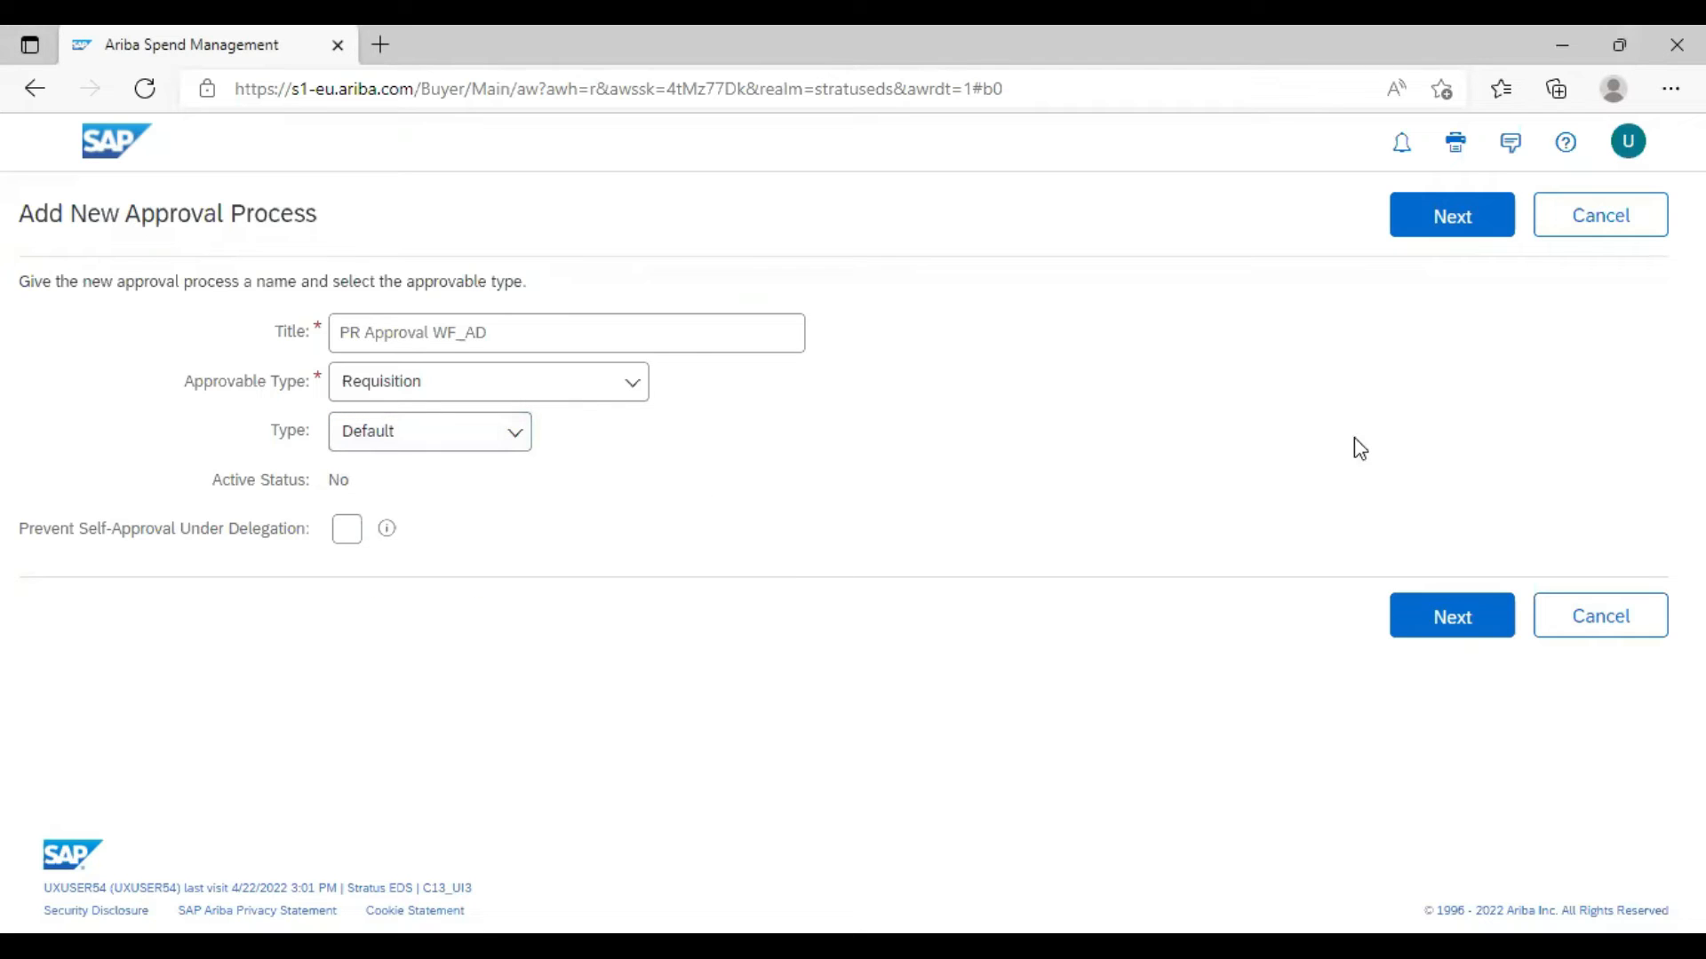
Continue from the new approval process's basic details to its approval rules and process diagram
left_click(1449, 219)
left_click(1448, 222)
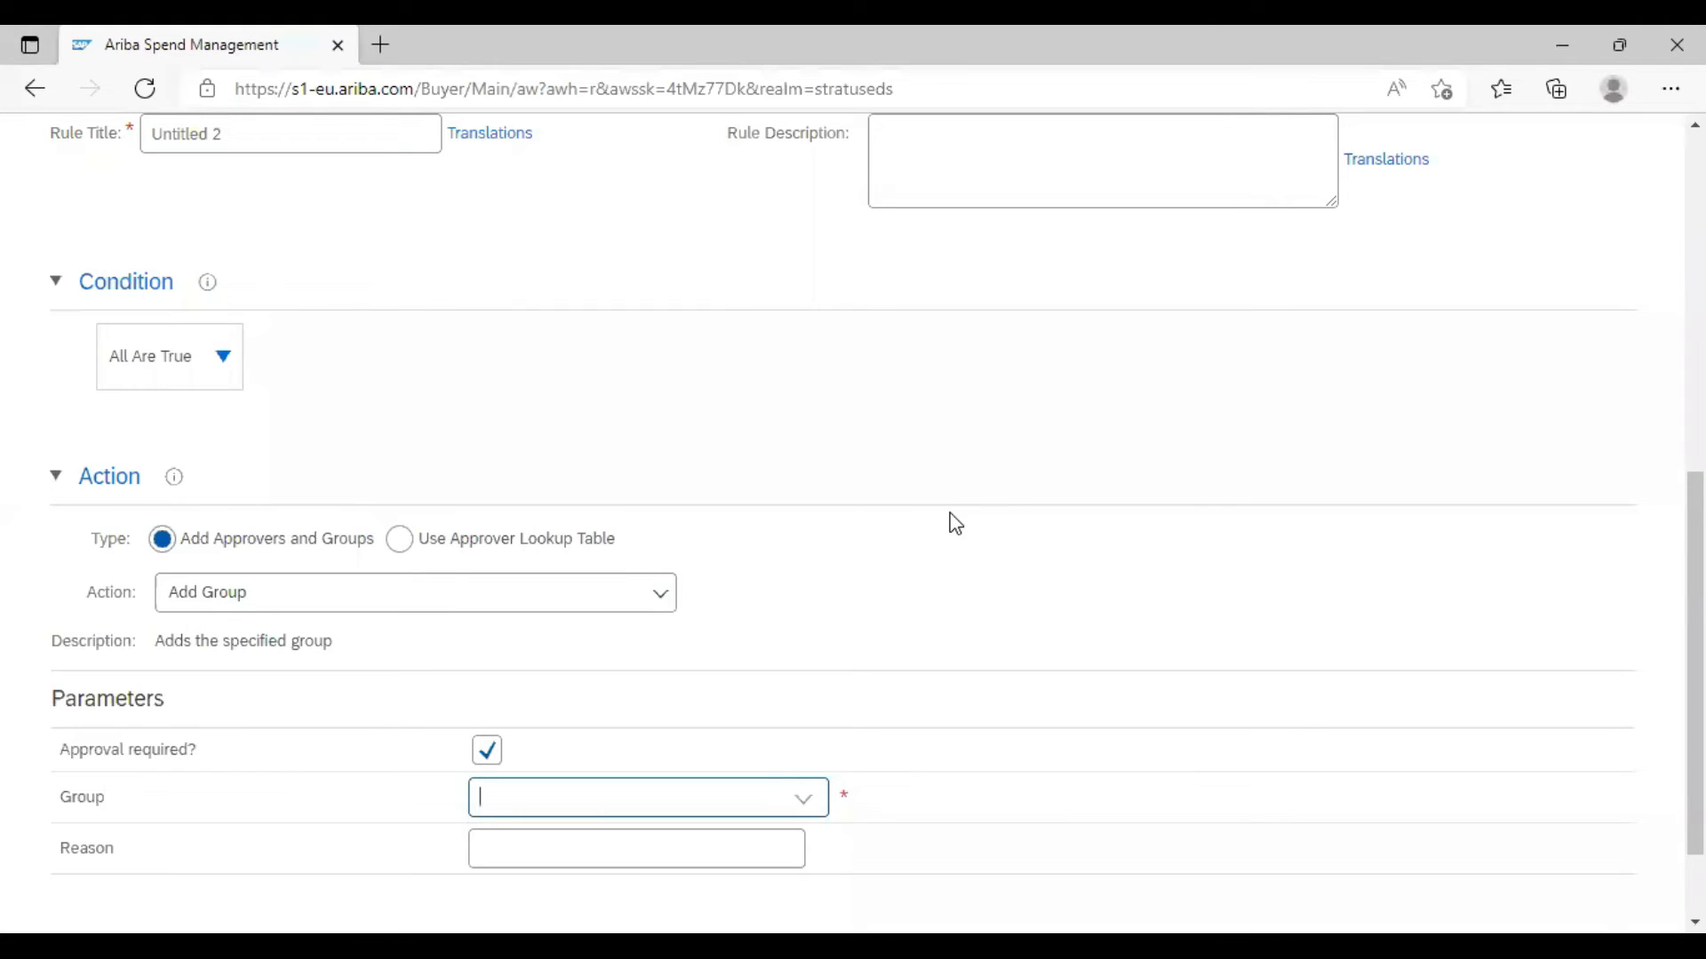
scroll(955, 524, "up", 5)
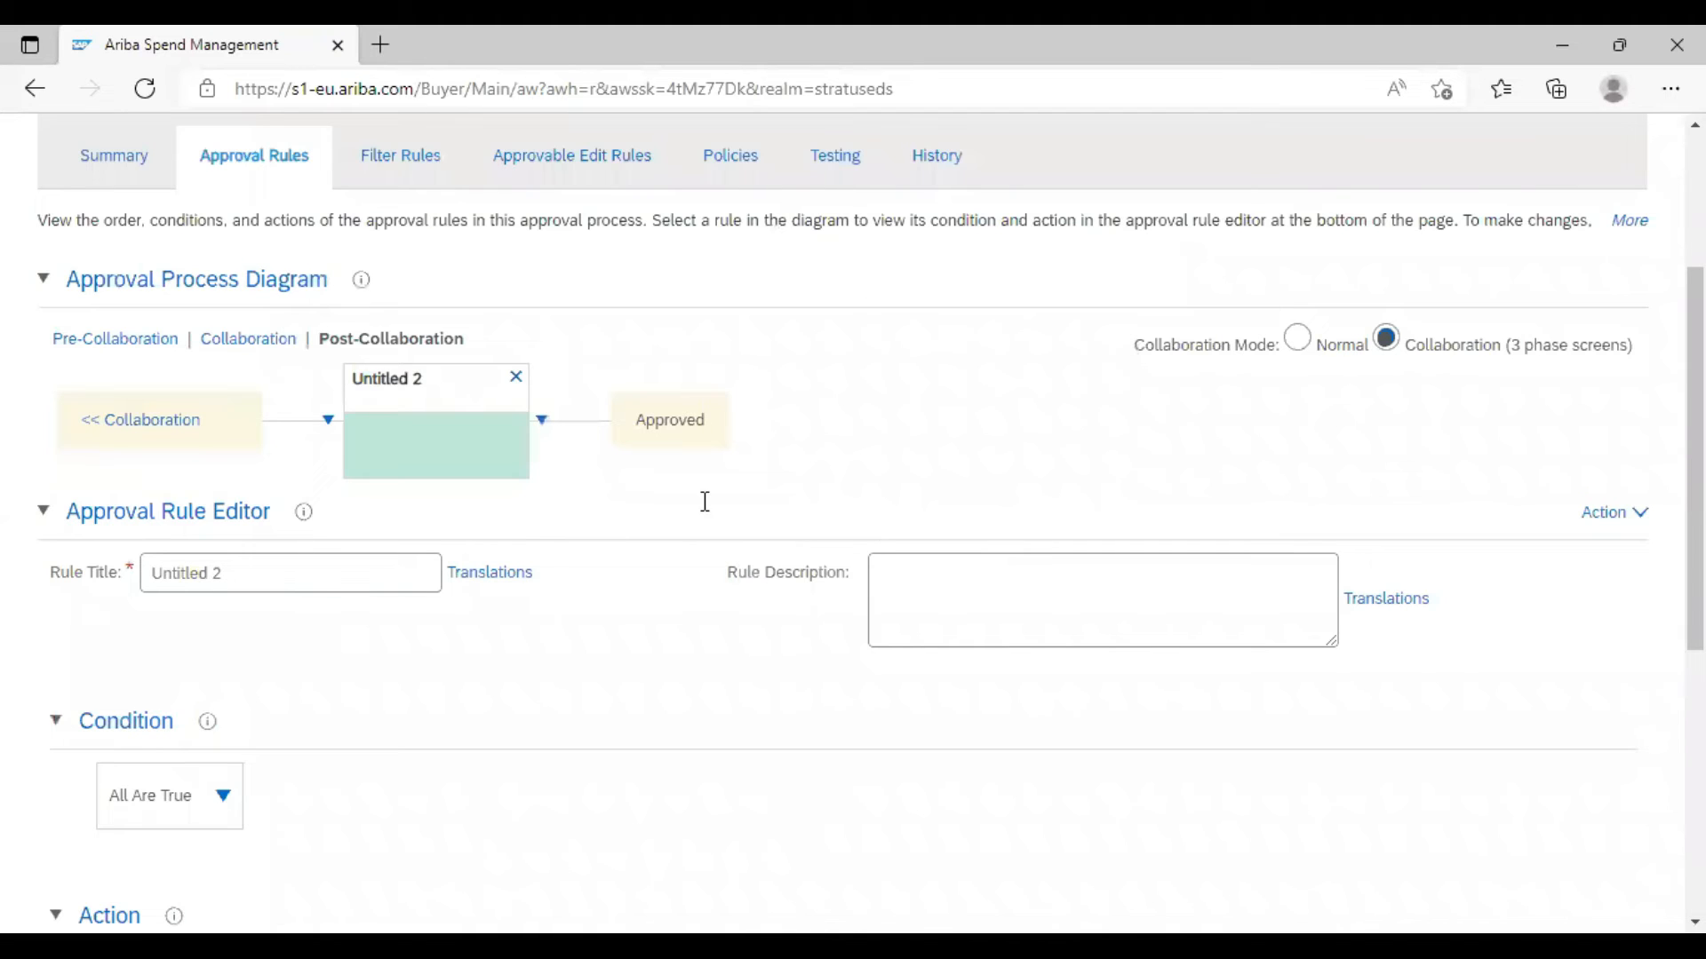
scroll(705, 504, "up", 3)
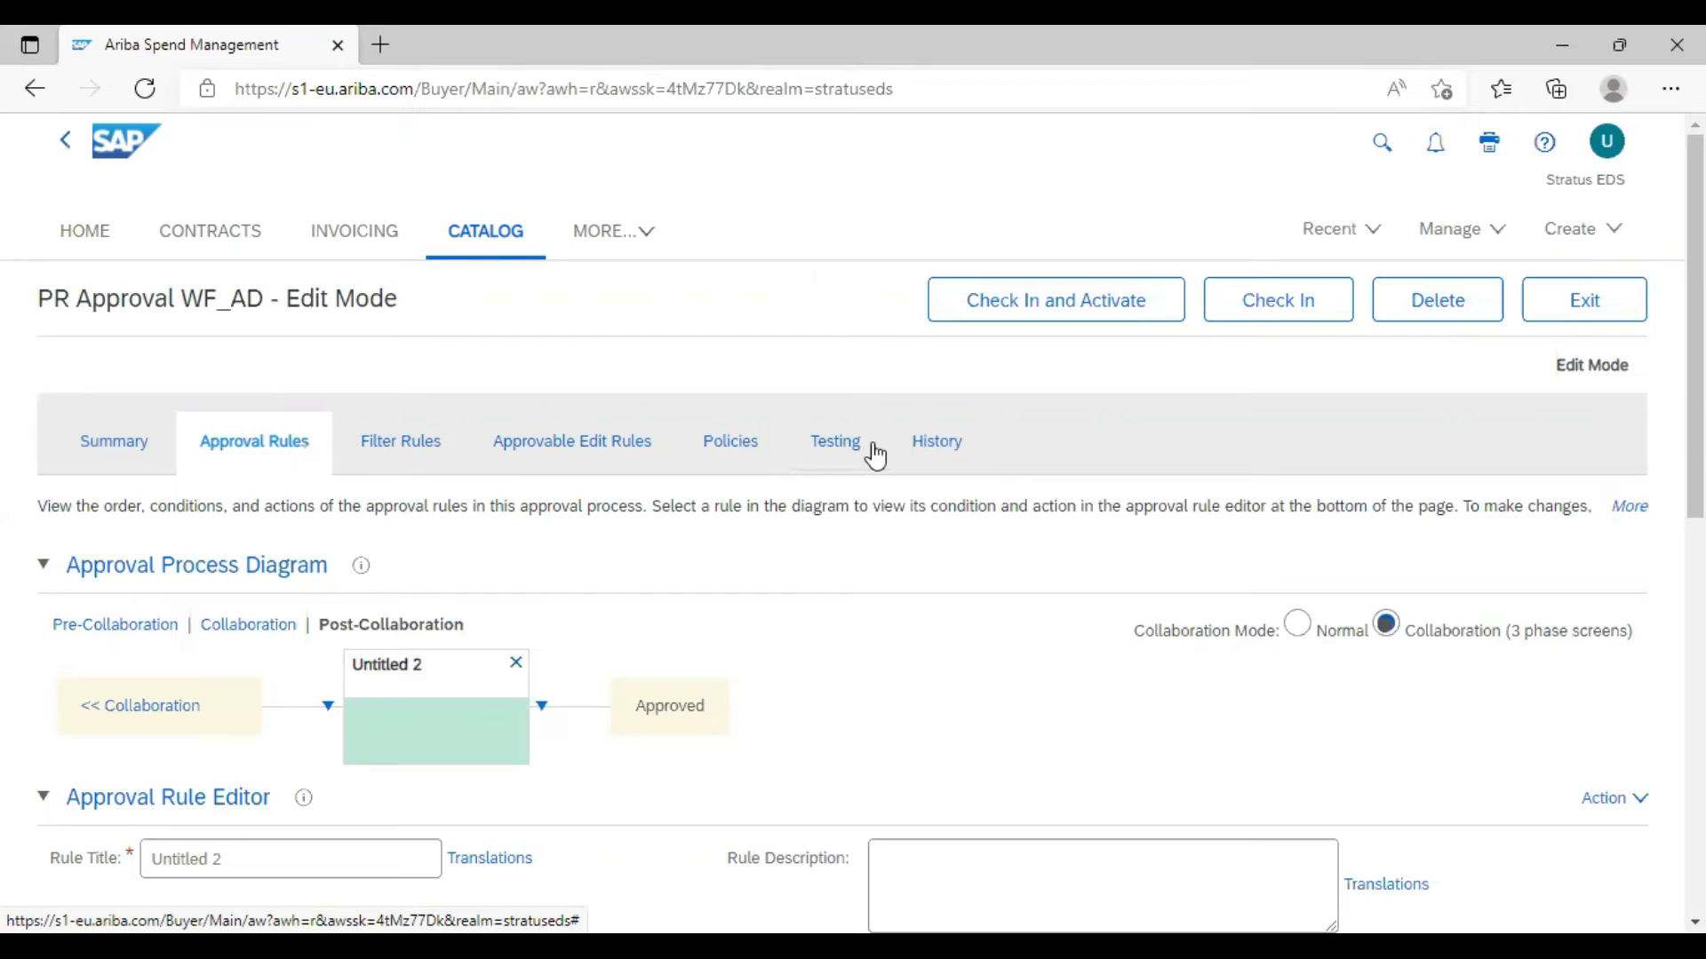
Open the approval process summary and review its title, approvable type, state, version and delegation setting
left_click(113, 442)
left_click(803, 684)
left_click(666, 716)
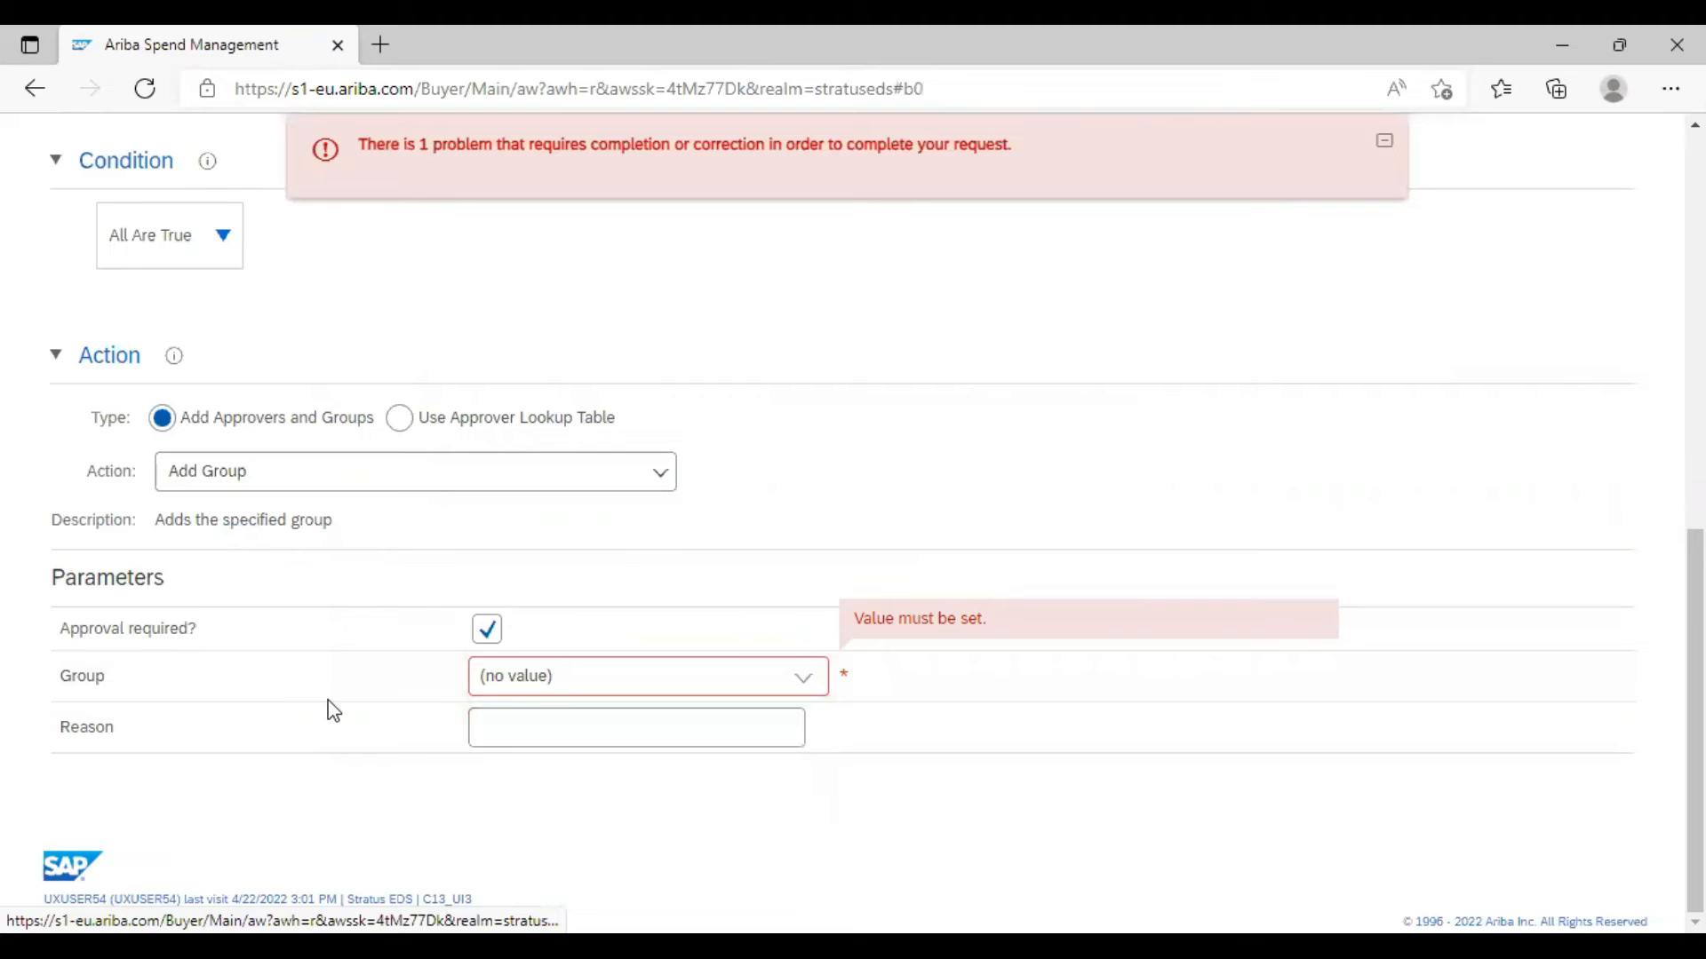
scroll(129, 556, "up", 10)
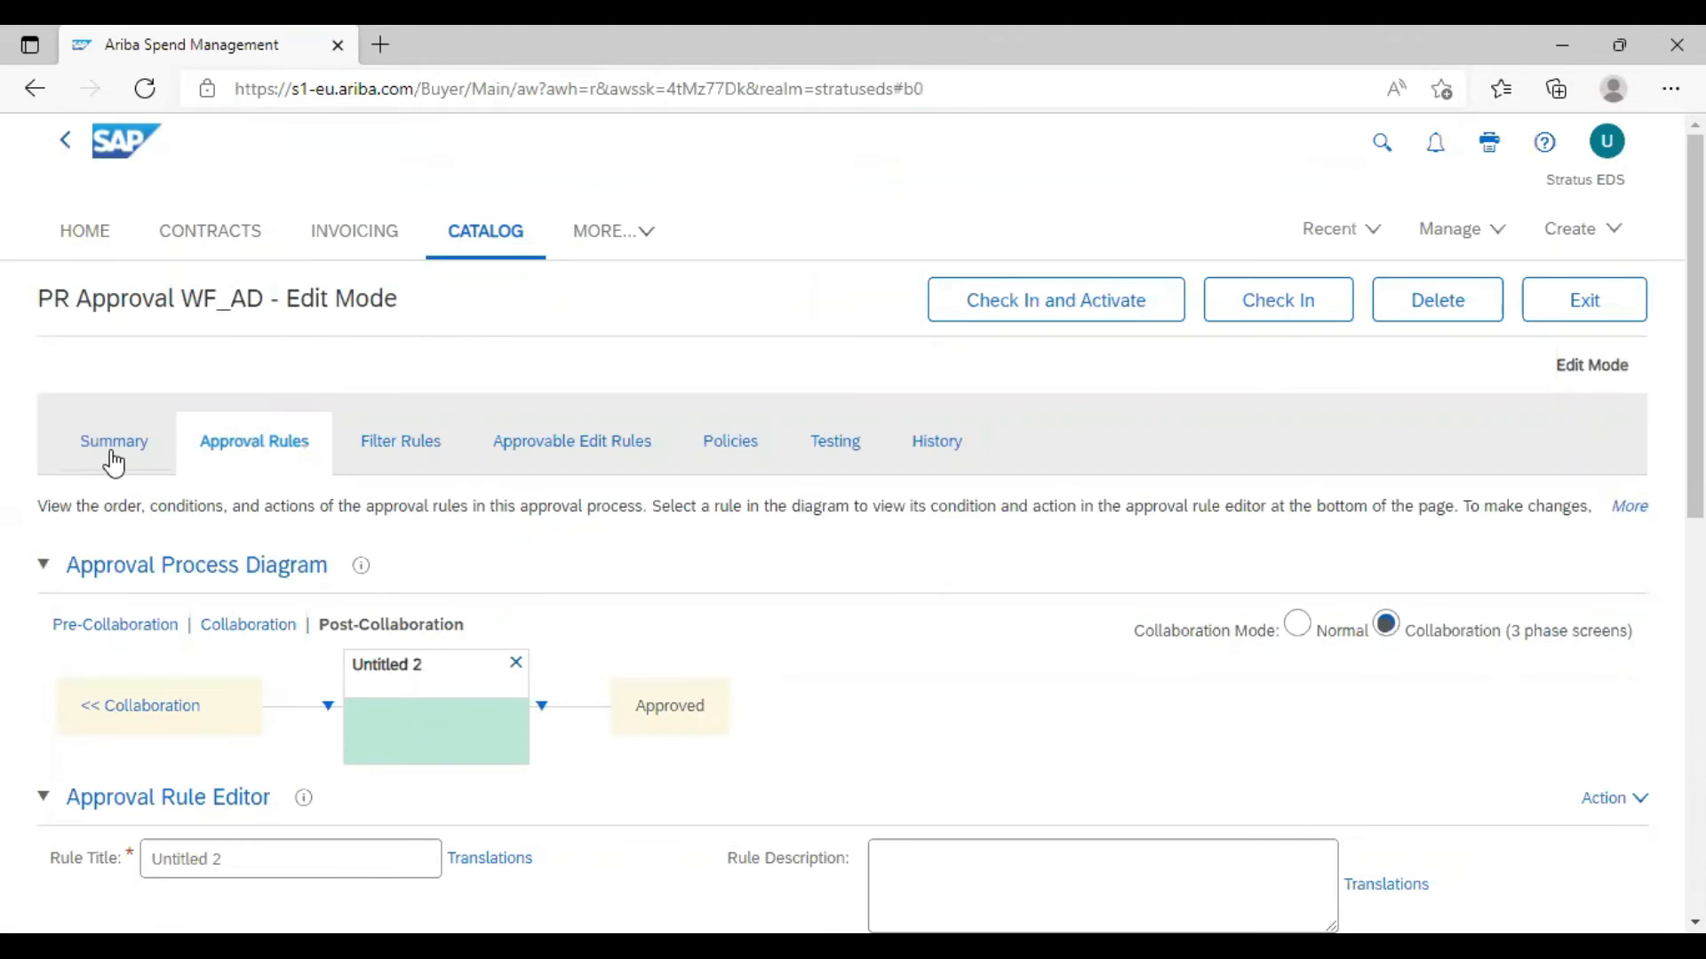
left_click(111, 451)
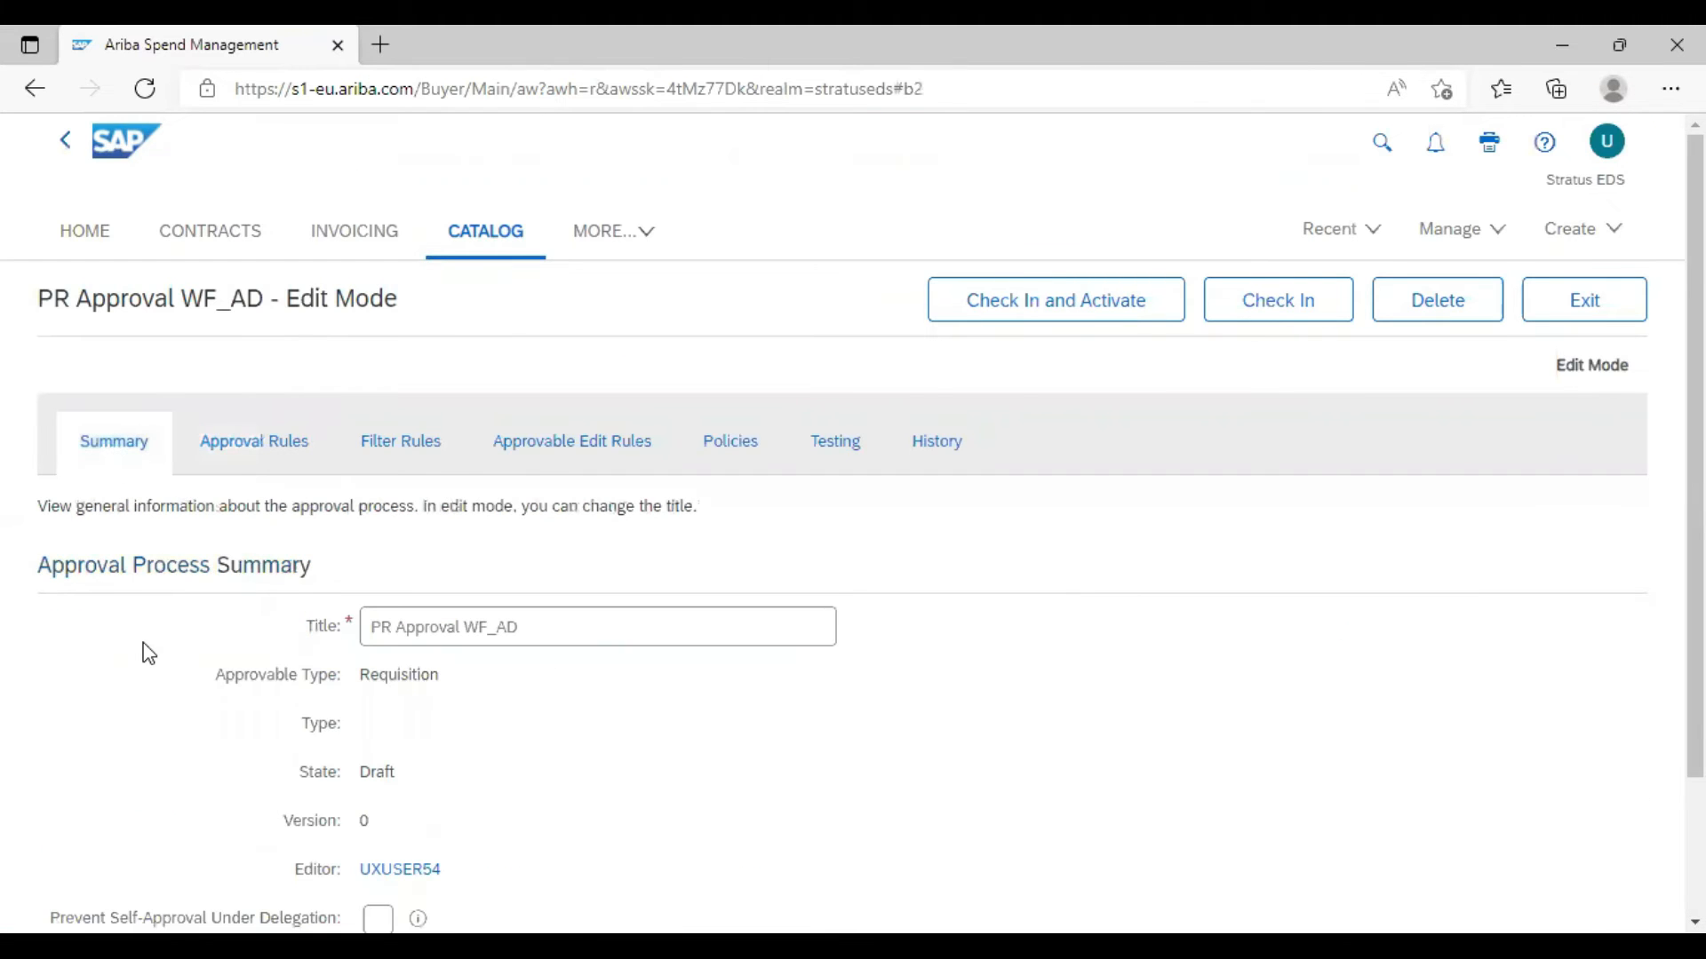
scroll(311, 498, "down", 2)
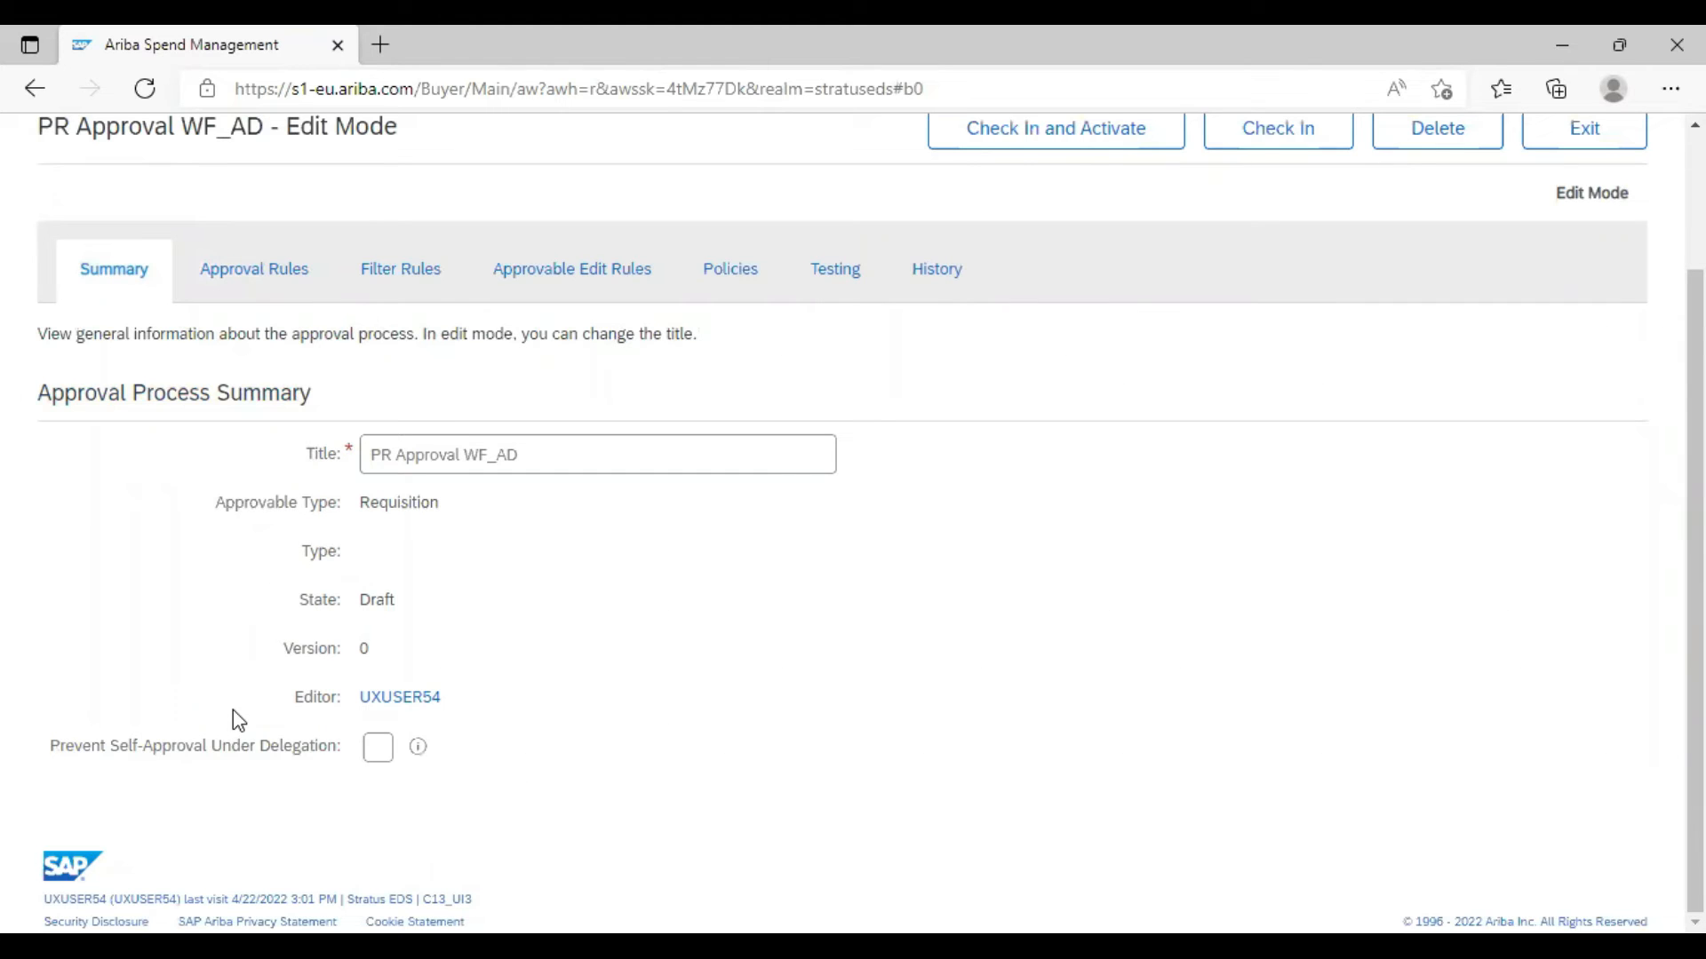
scroll(191, 666, "up", 2)
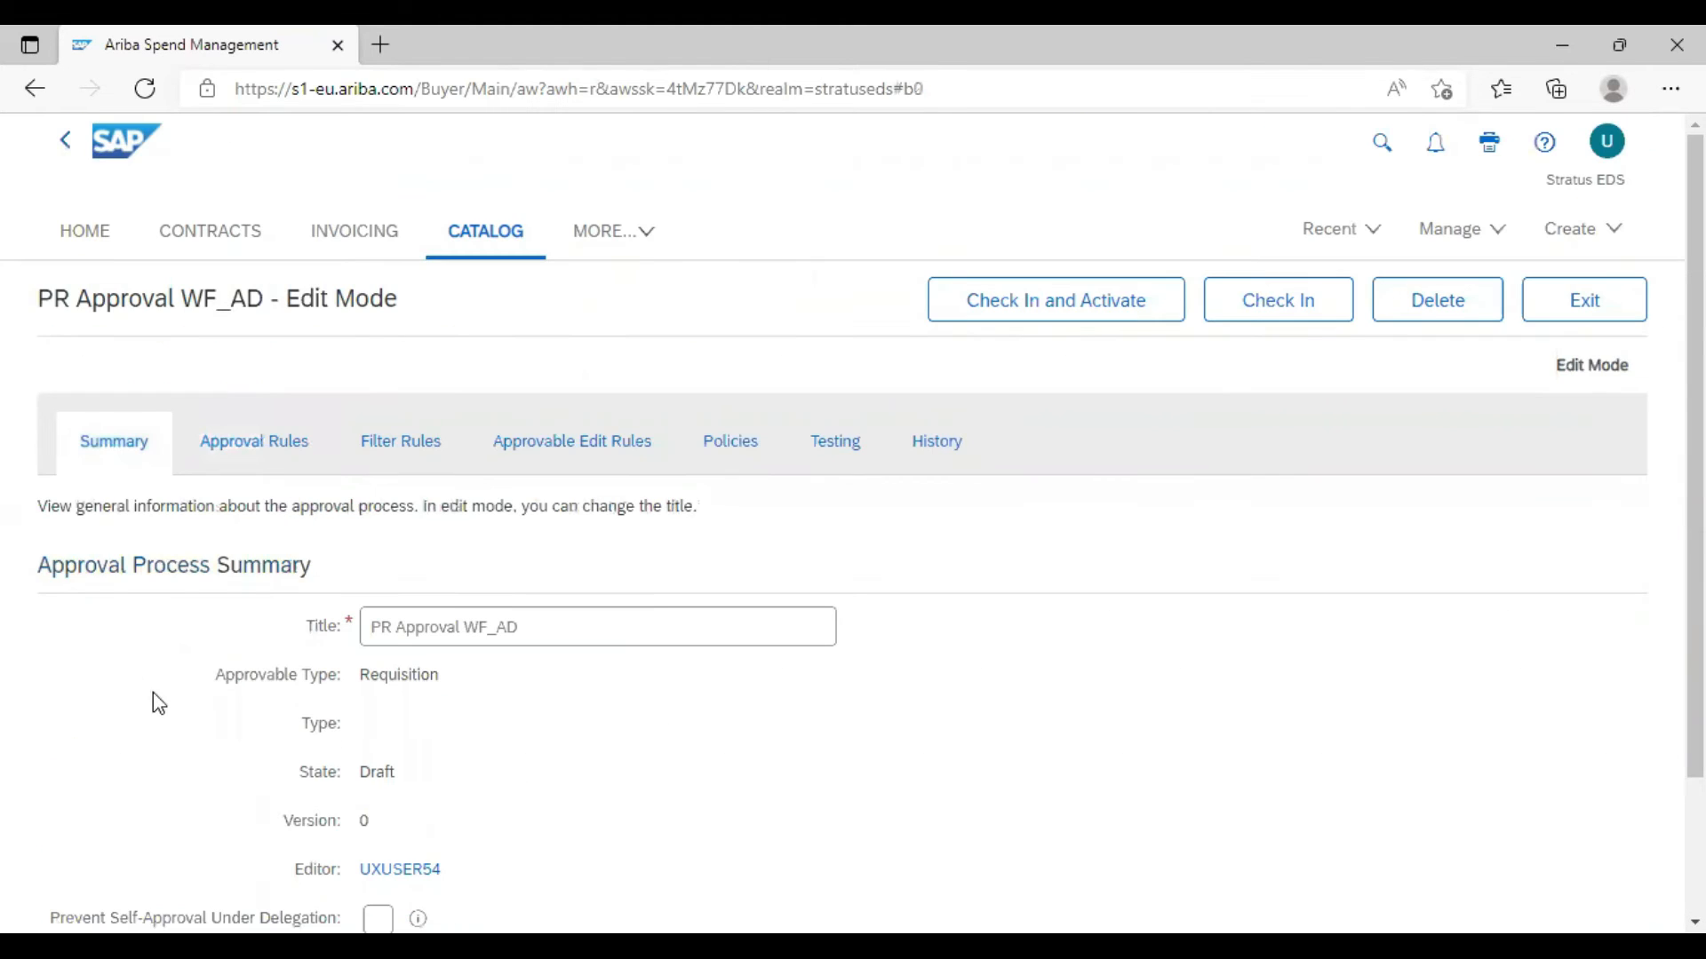
Return to the approval rules and set the title of the untitled post-collaboration rule to "Level 1"
left_click(238, 453)
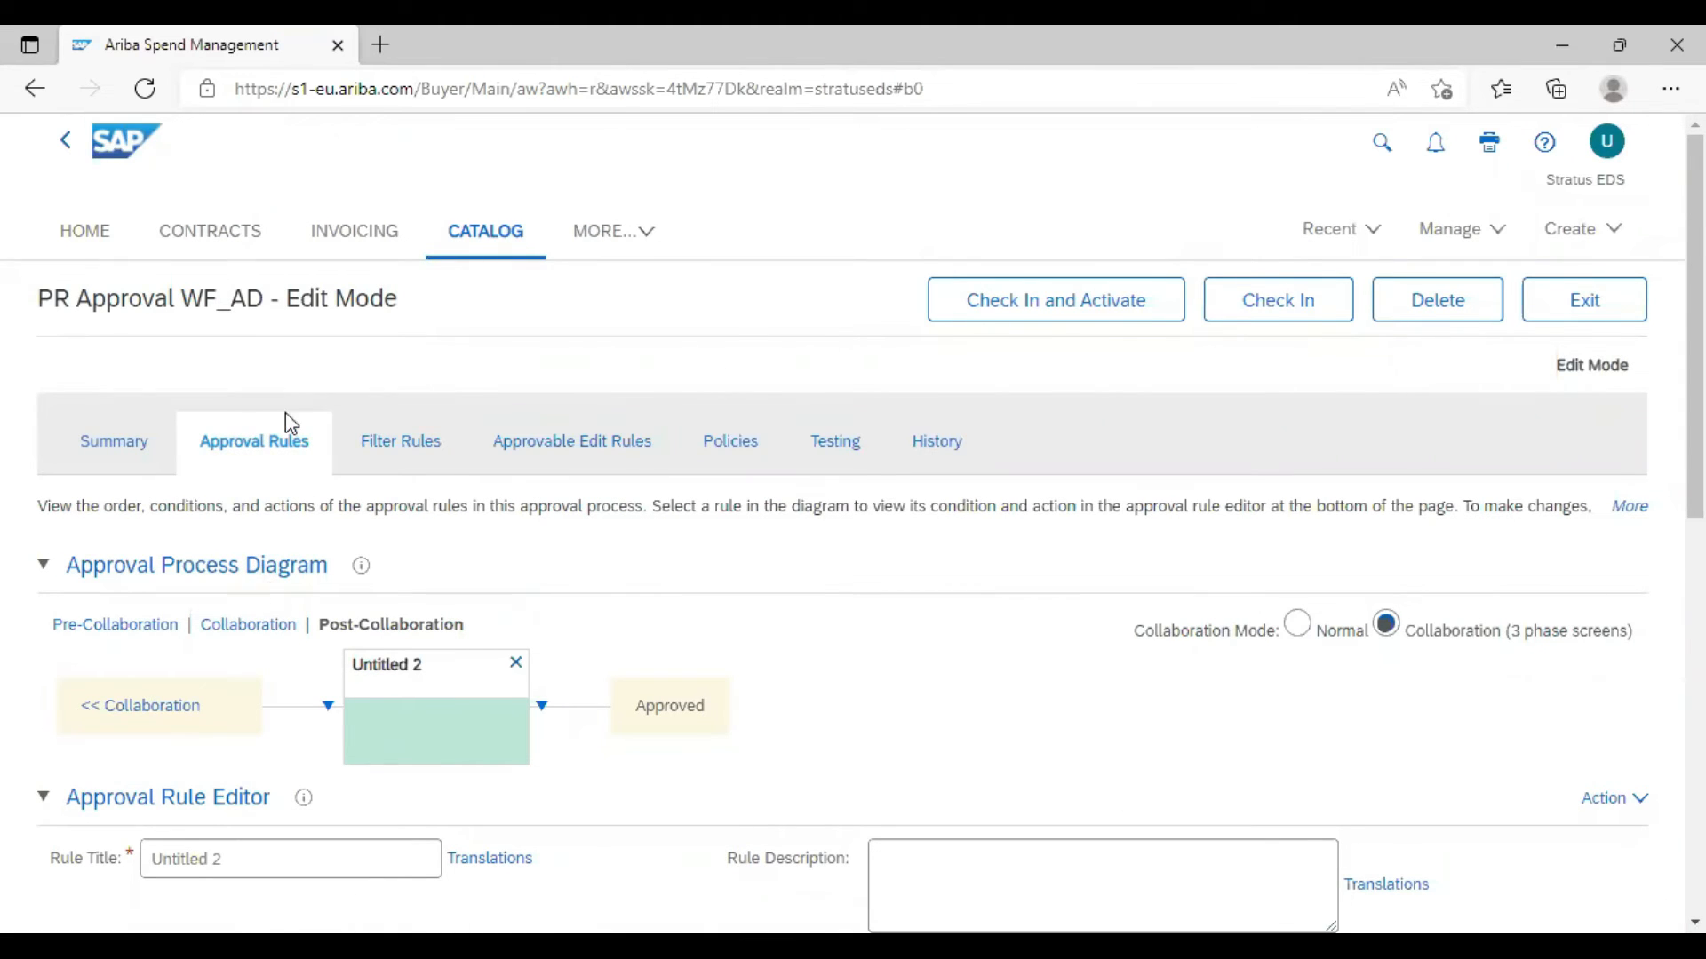
scroll(271, 489, "down", 1)
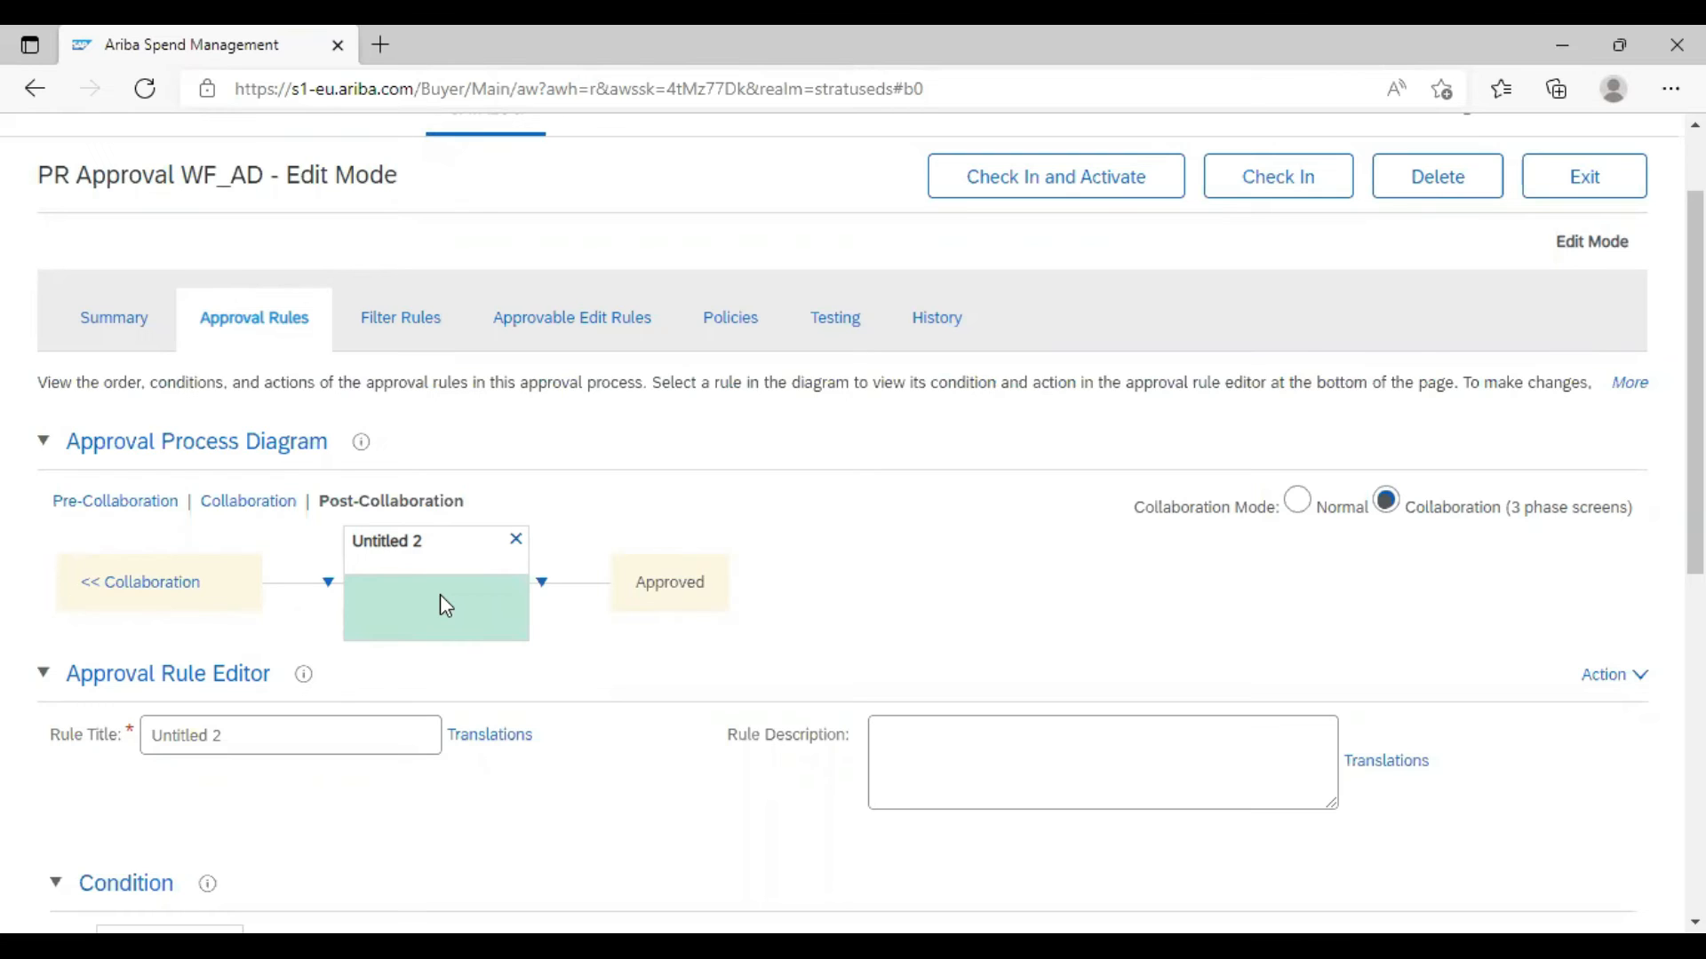
scroll(258, 716, "down", 1)
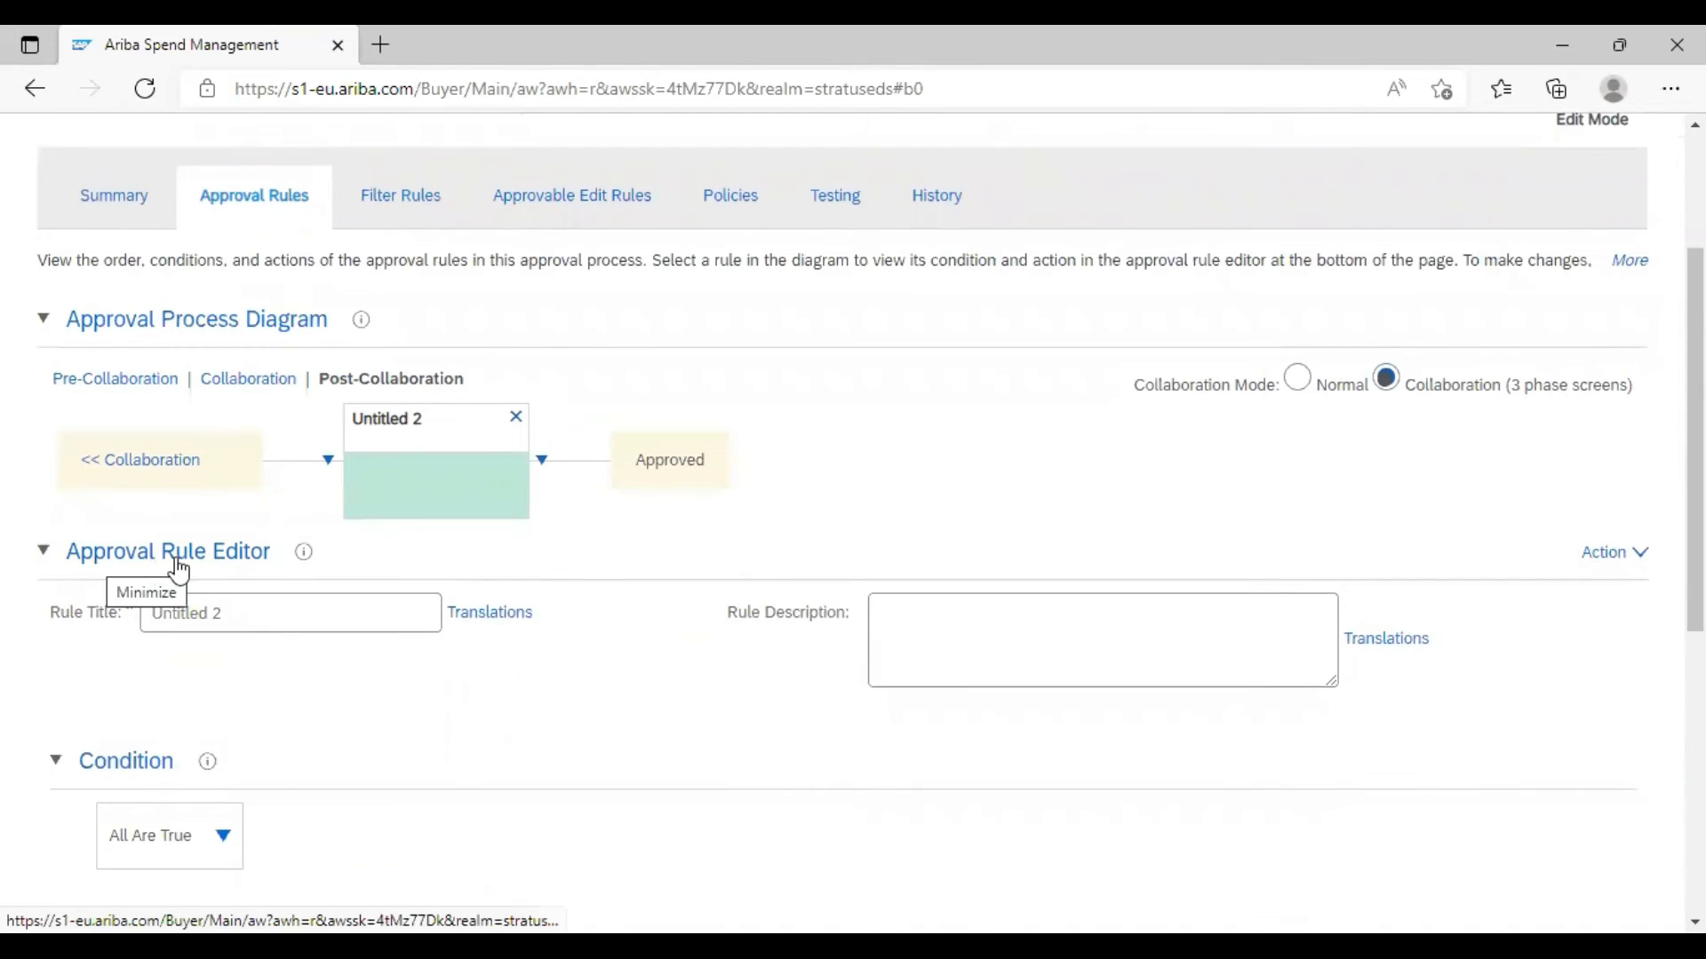
left_click(210, 611)
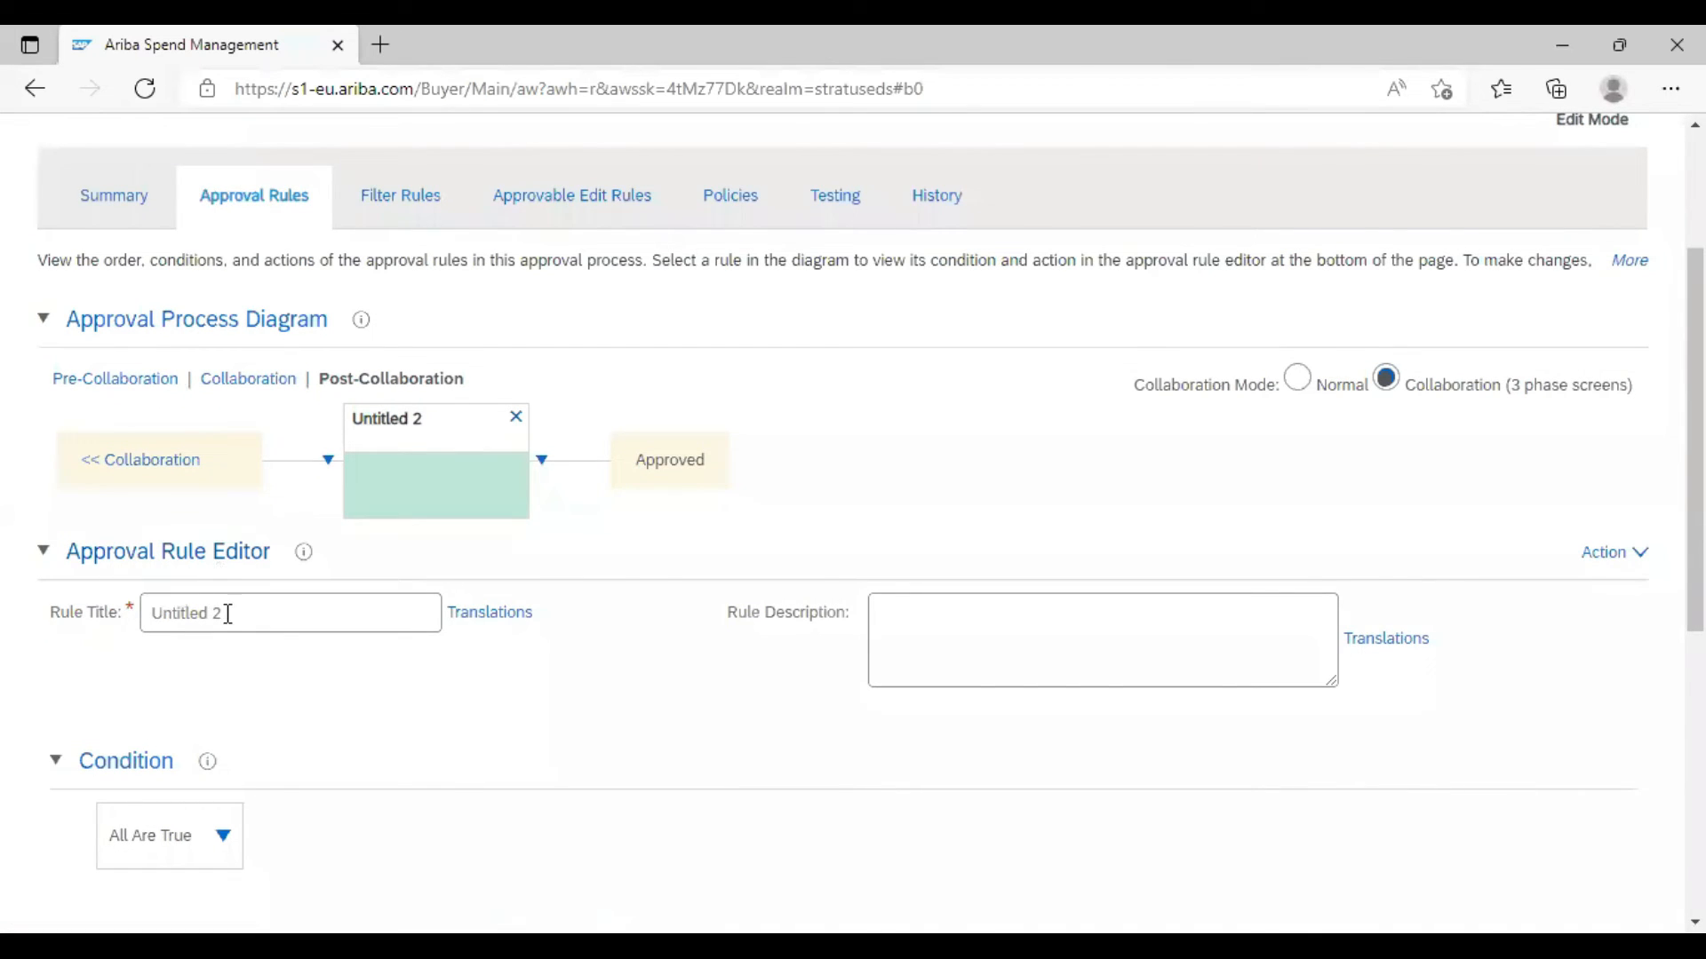
left_click_drag(221, 612, 145, 613)
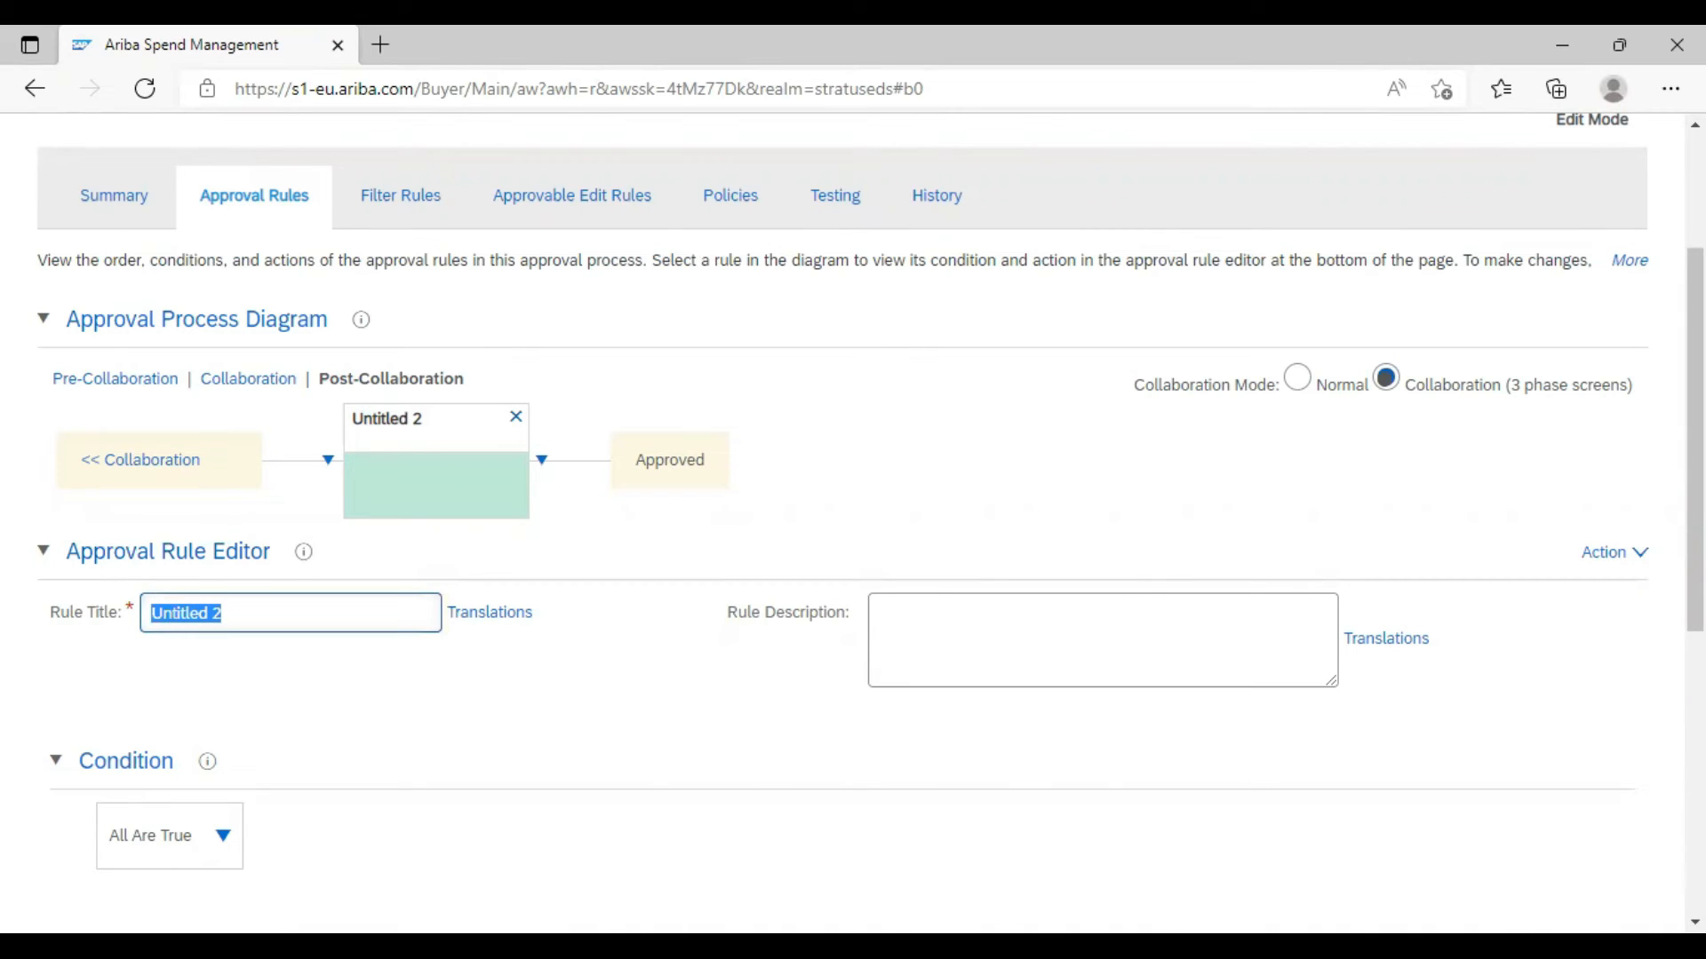
left_click(982, 897)
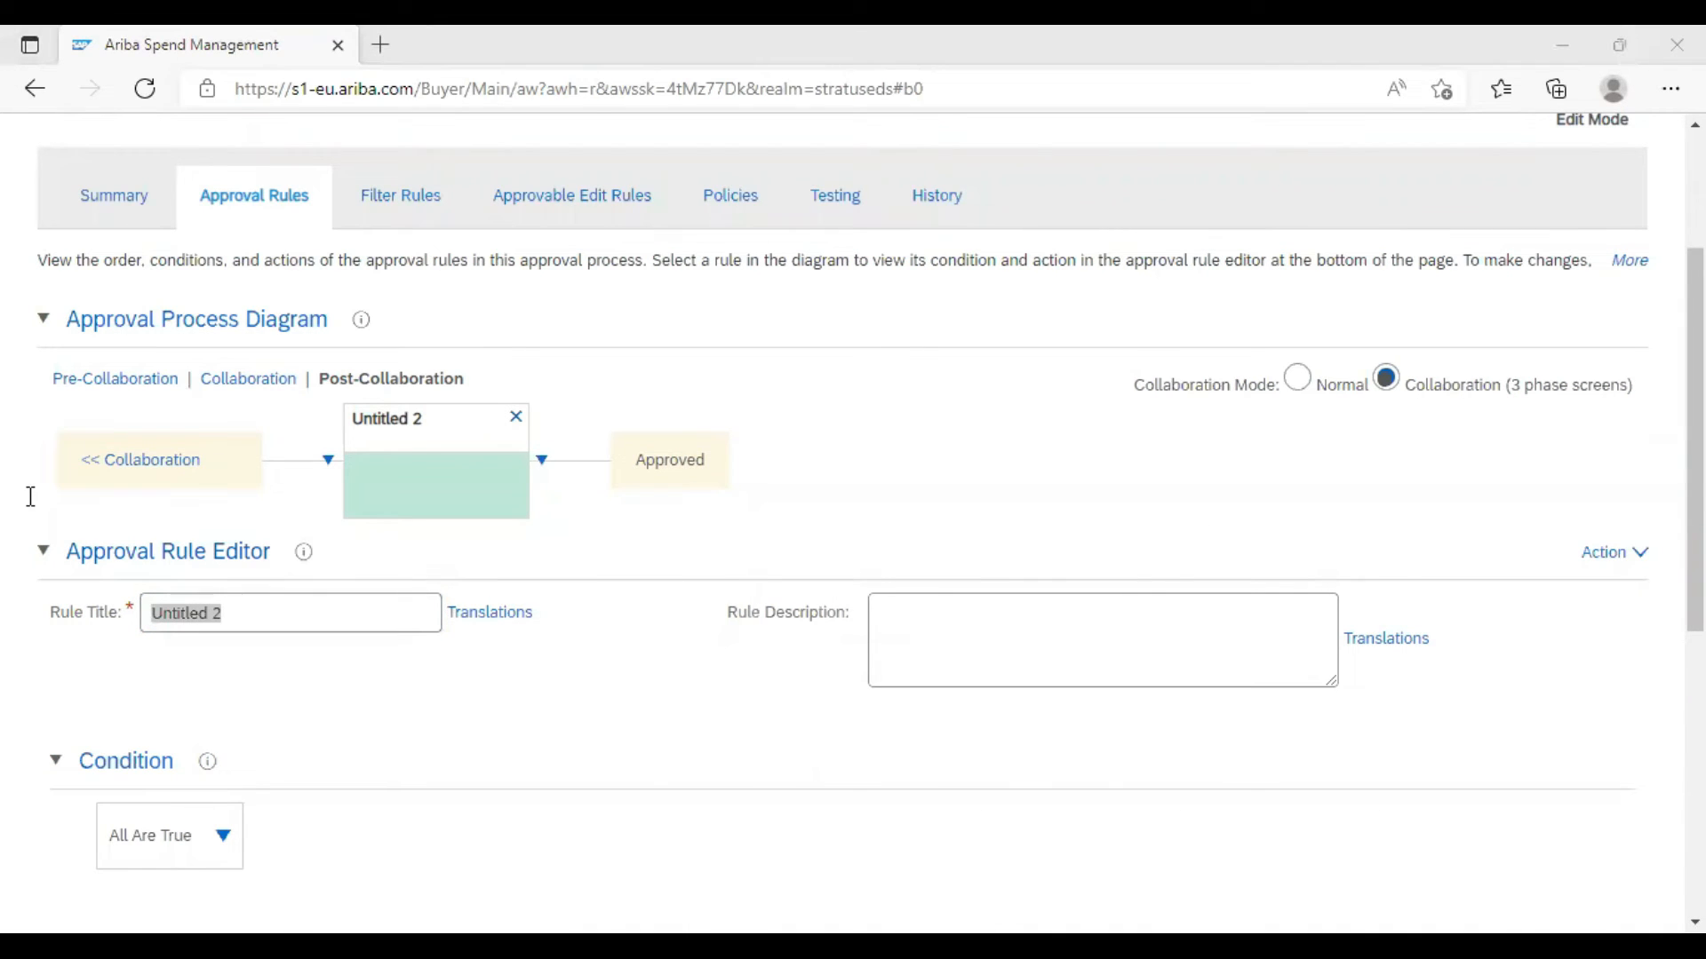
left_click(252, 618)
type("Level 1")
left_click(887, 633)
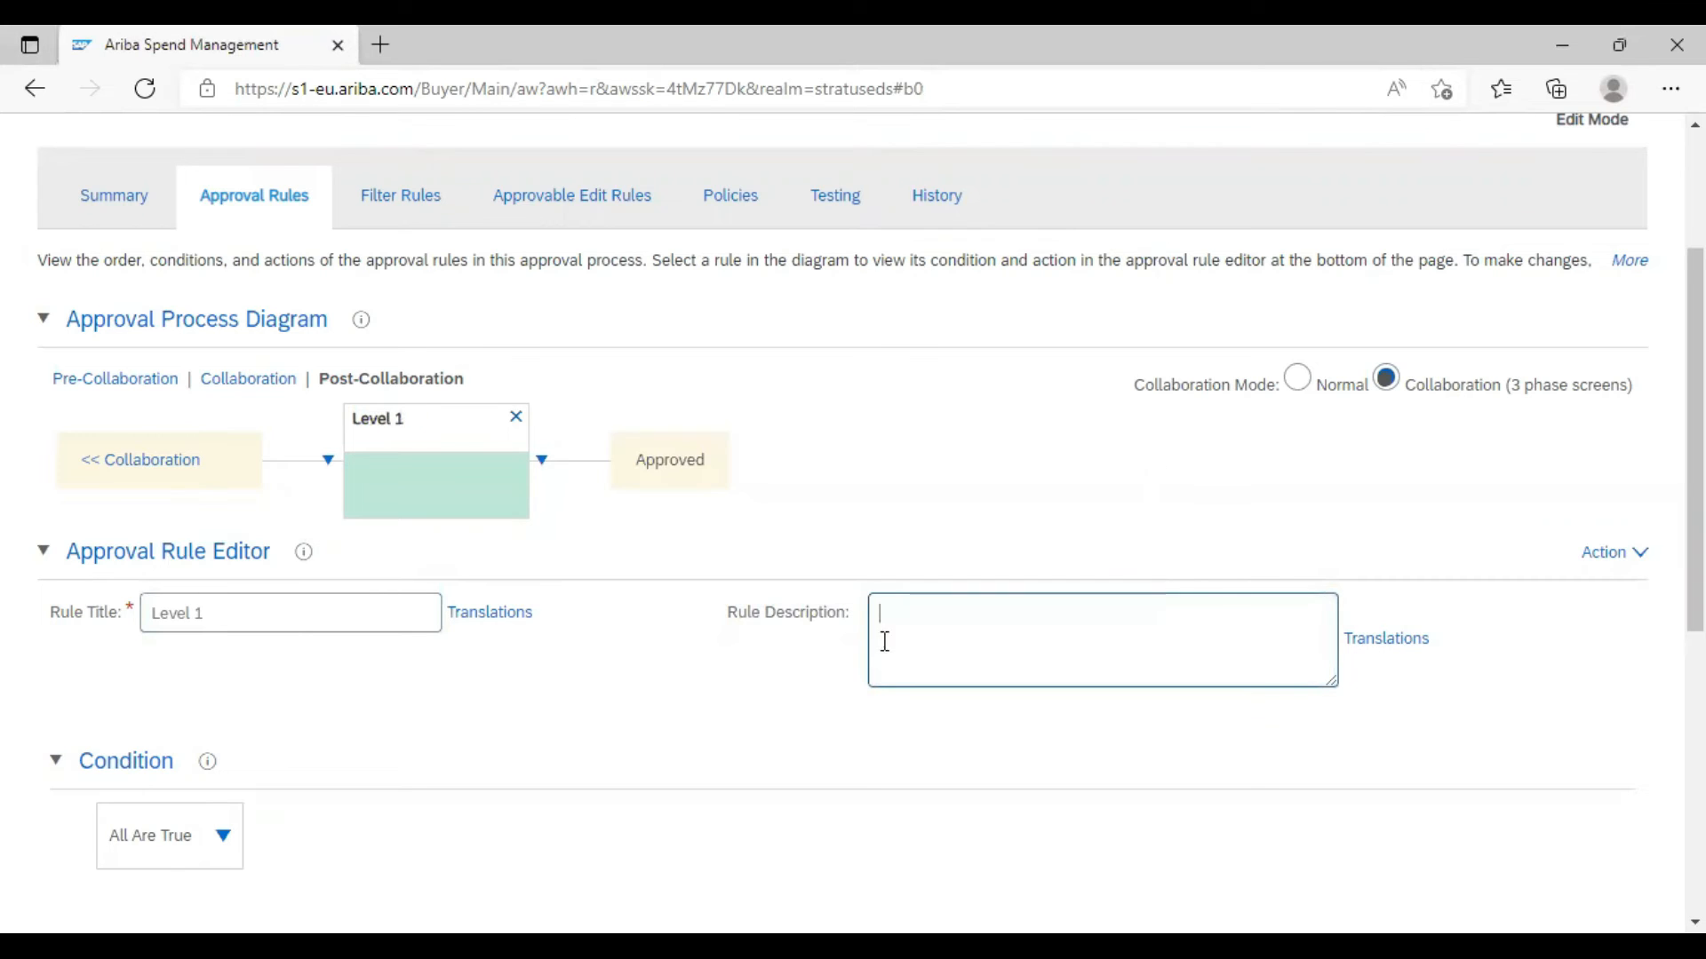
Enter "Approval should determine supervisor of creator" as the description of the Level 1 rule
type("Approval should determine supervisor of creator")
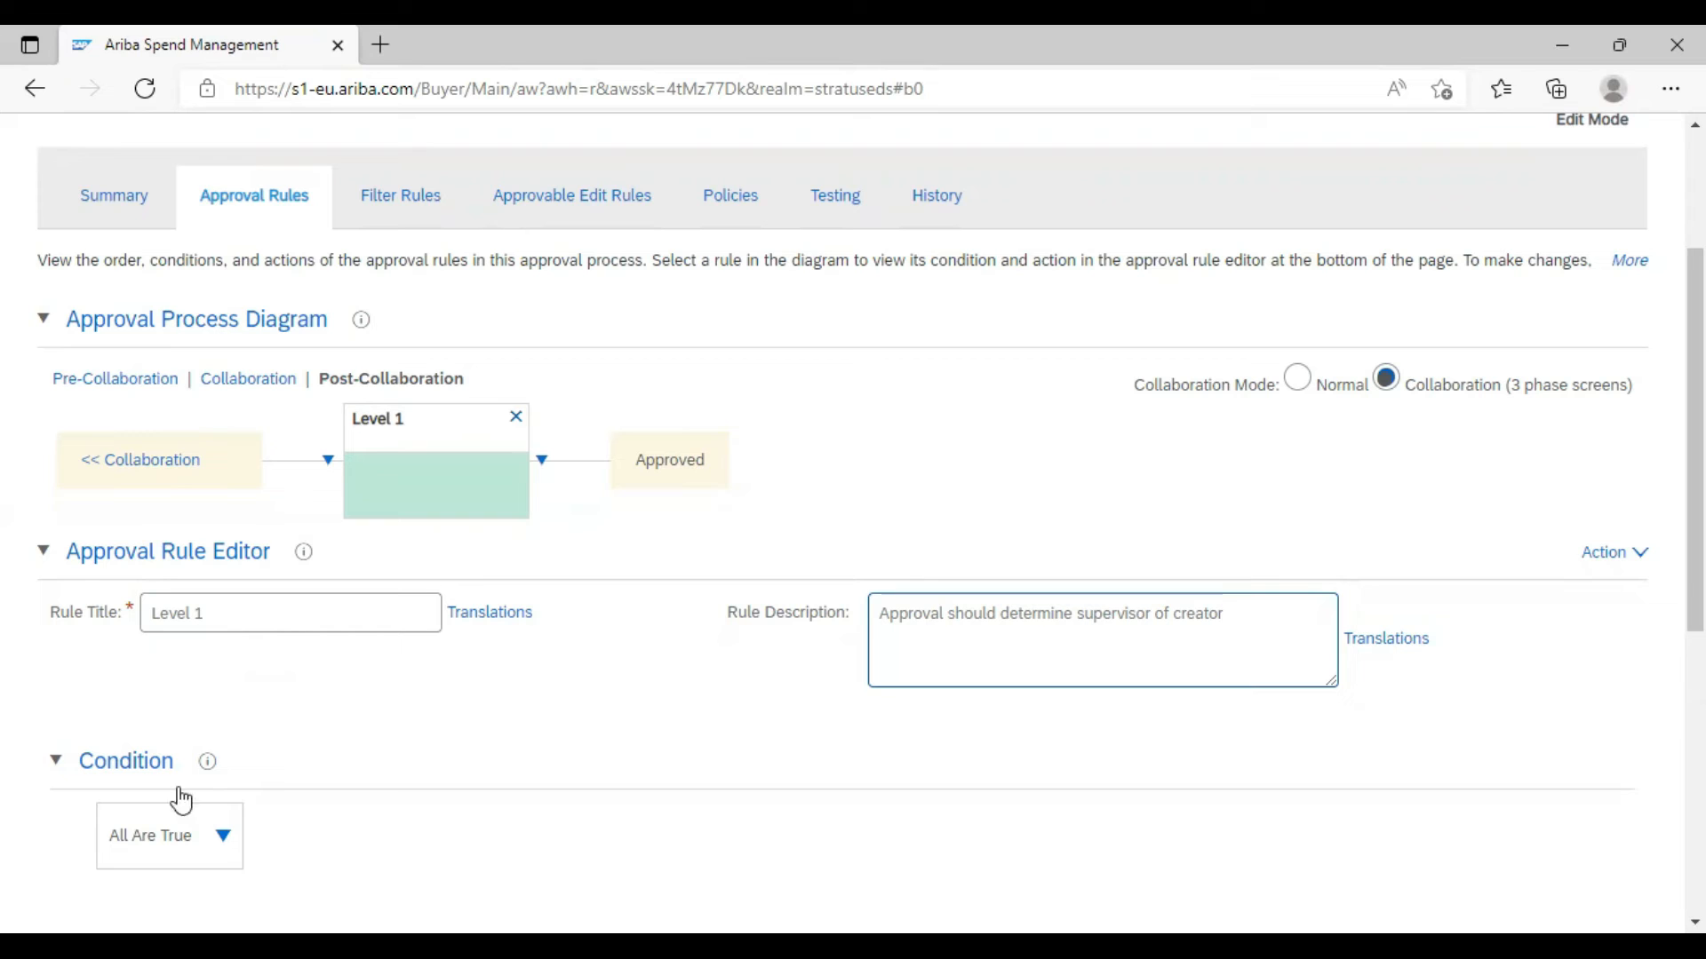
left_click_drag(880, 613, 1249, 640)
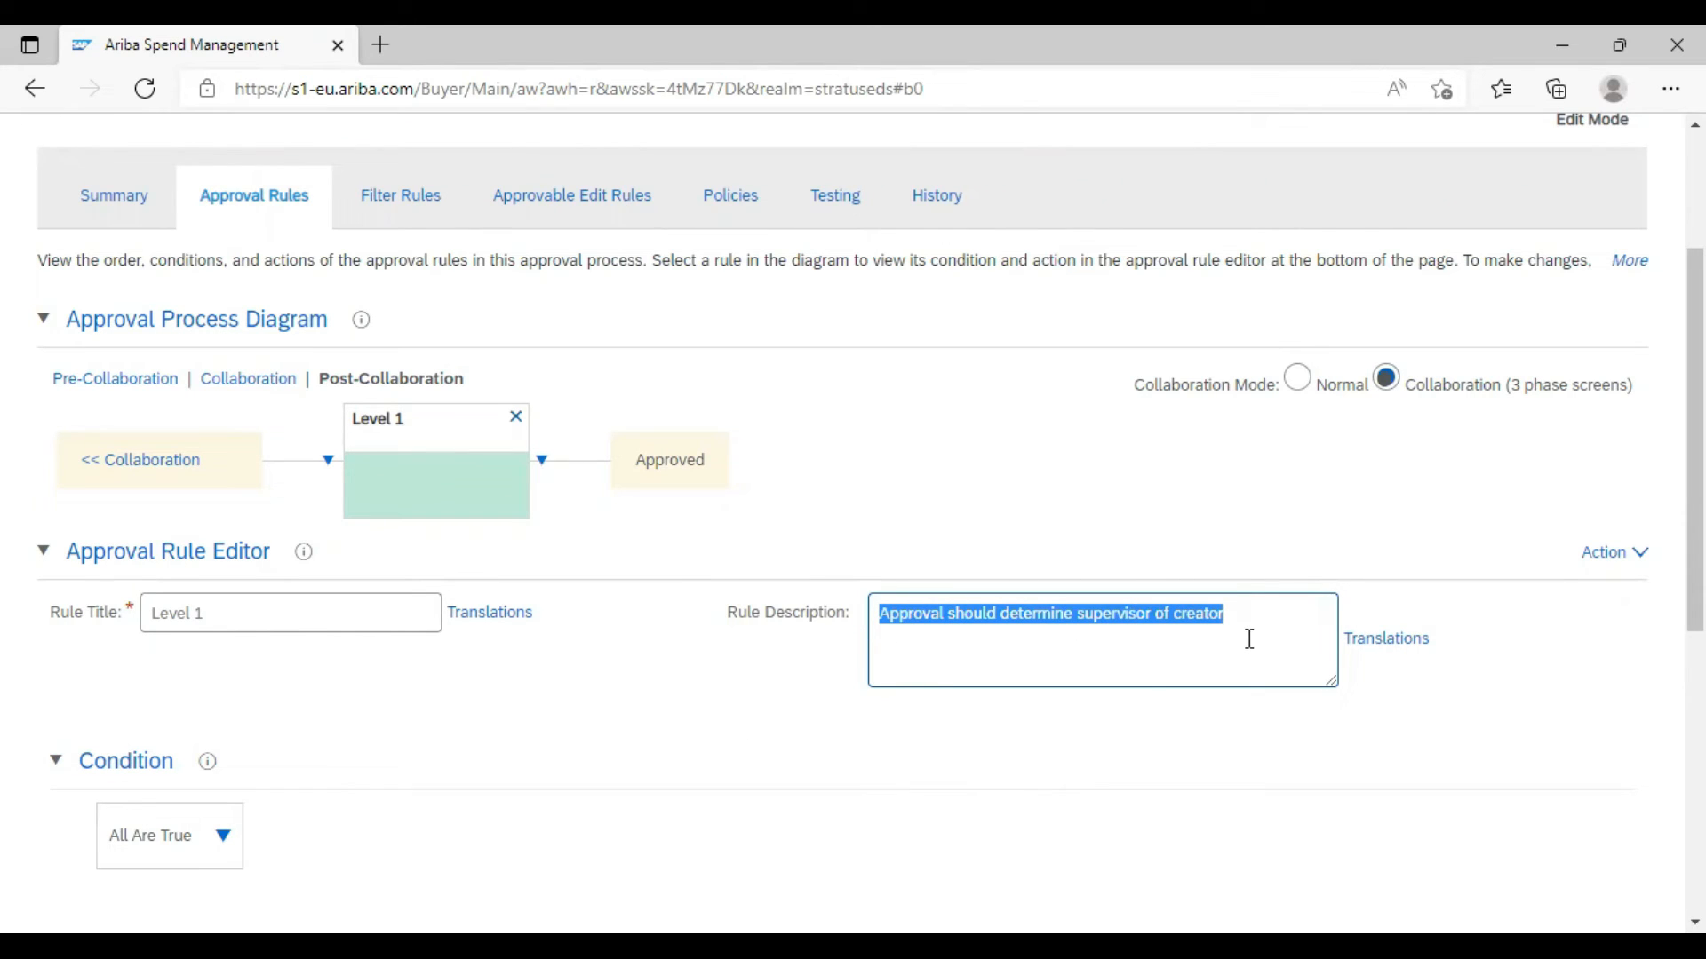
left_click(957, 649)
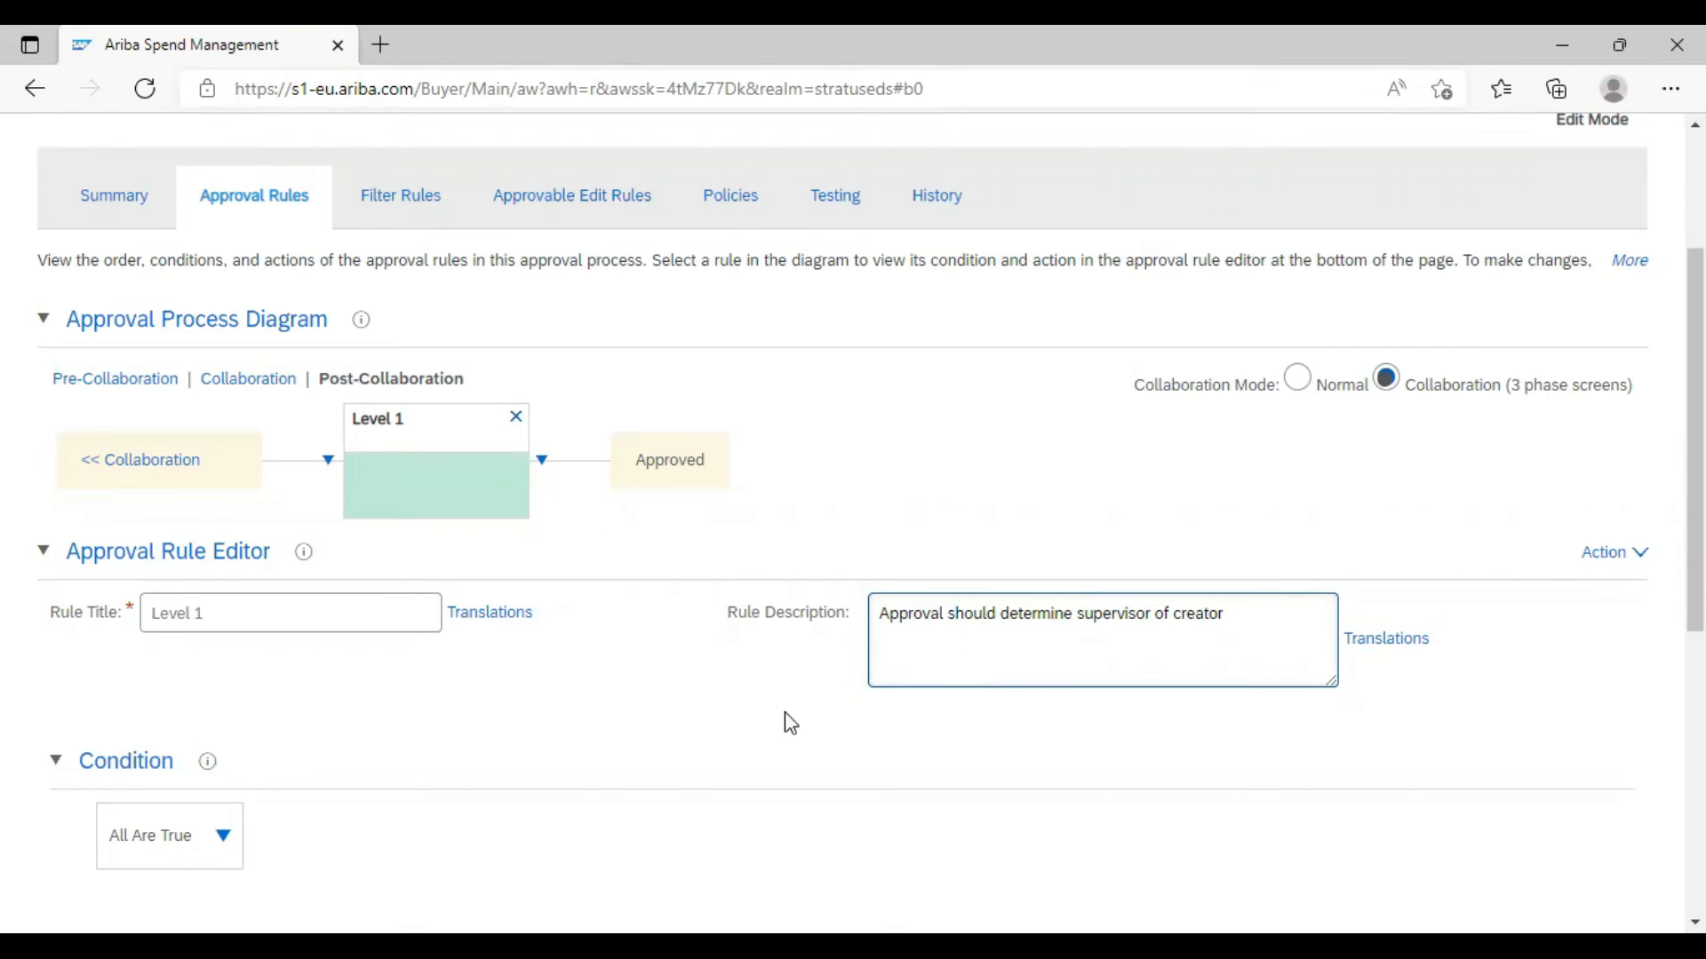
Set the Level 1 rule's action to Add Supervisor, keeping the Add Approvers and Groups type
scroll(533, 745, "down", 3)
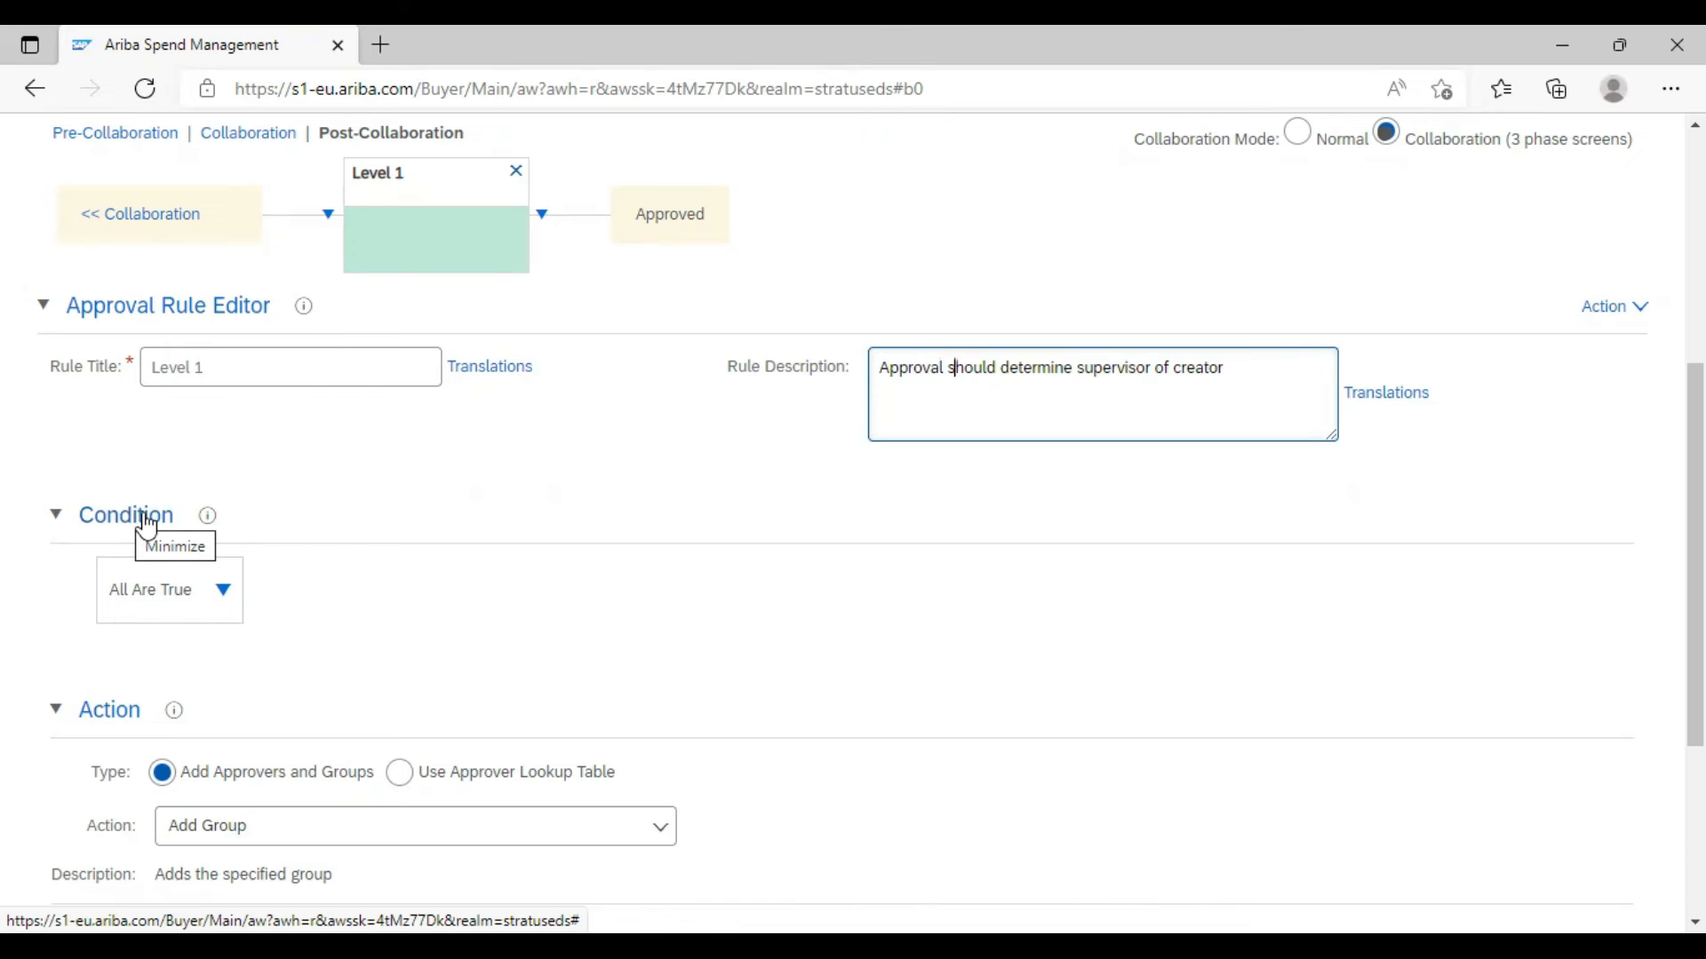
scroll(122, 678, "down", 3)
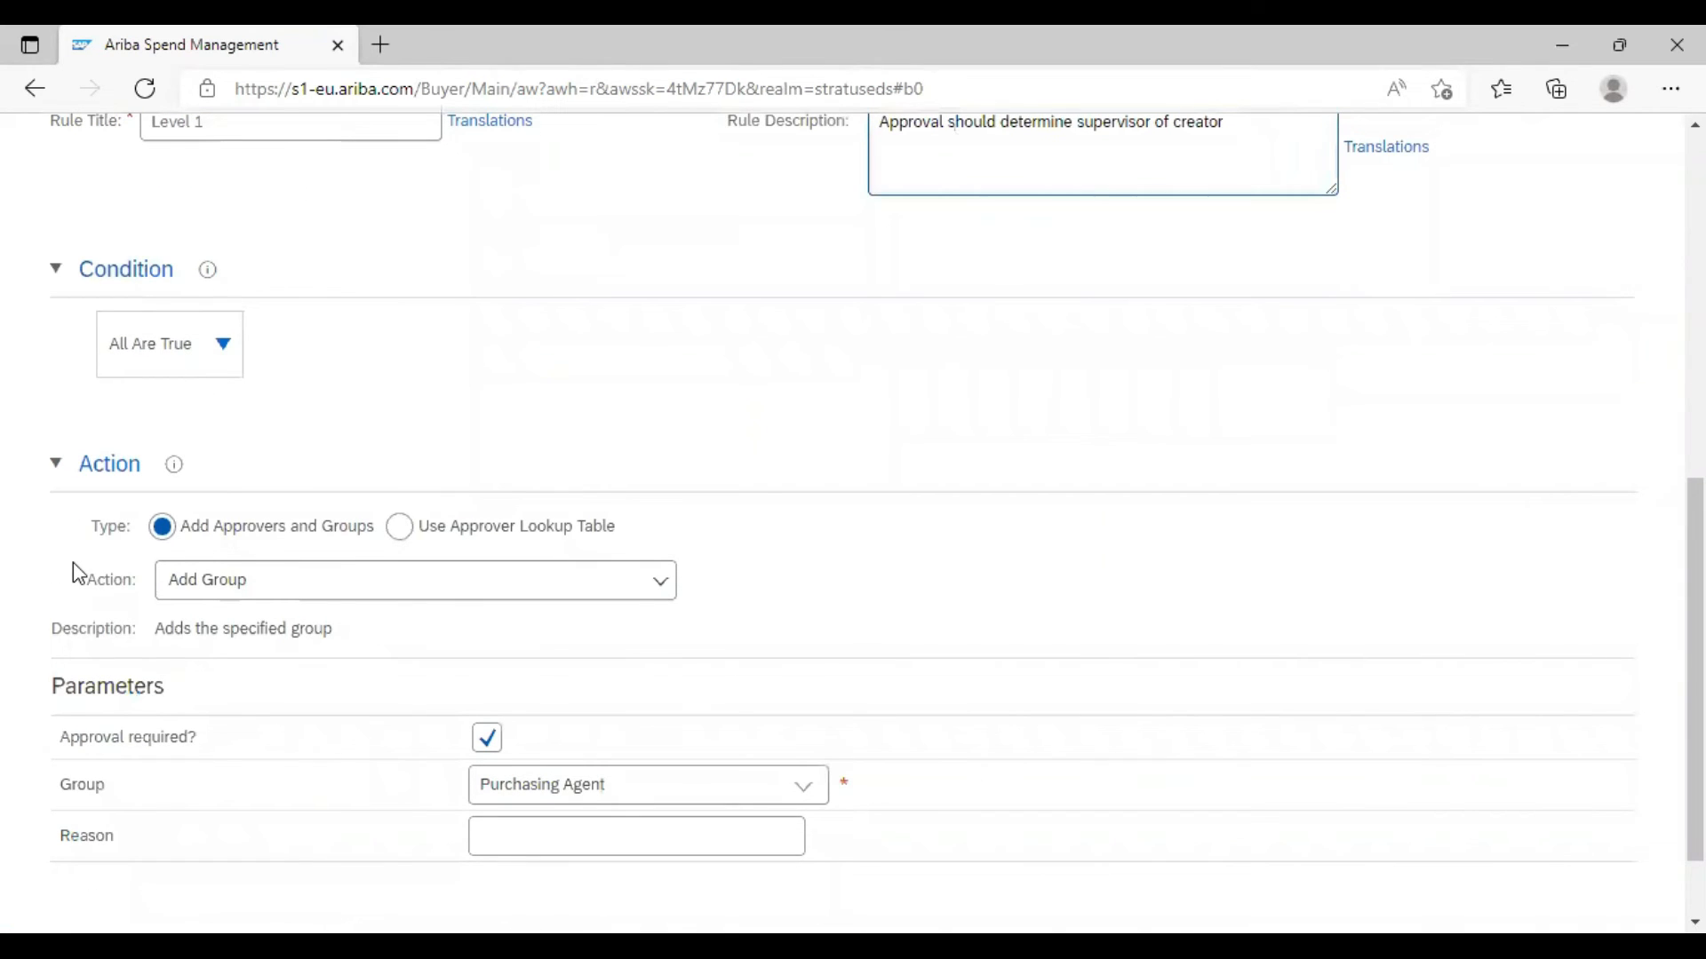
scroll(696, 518, "up", 2)
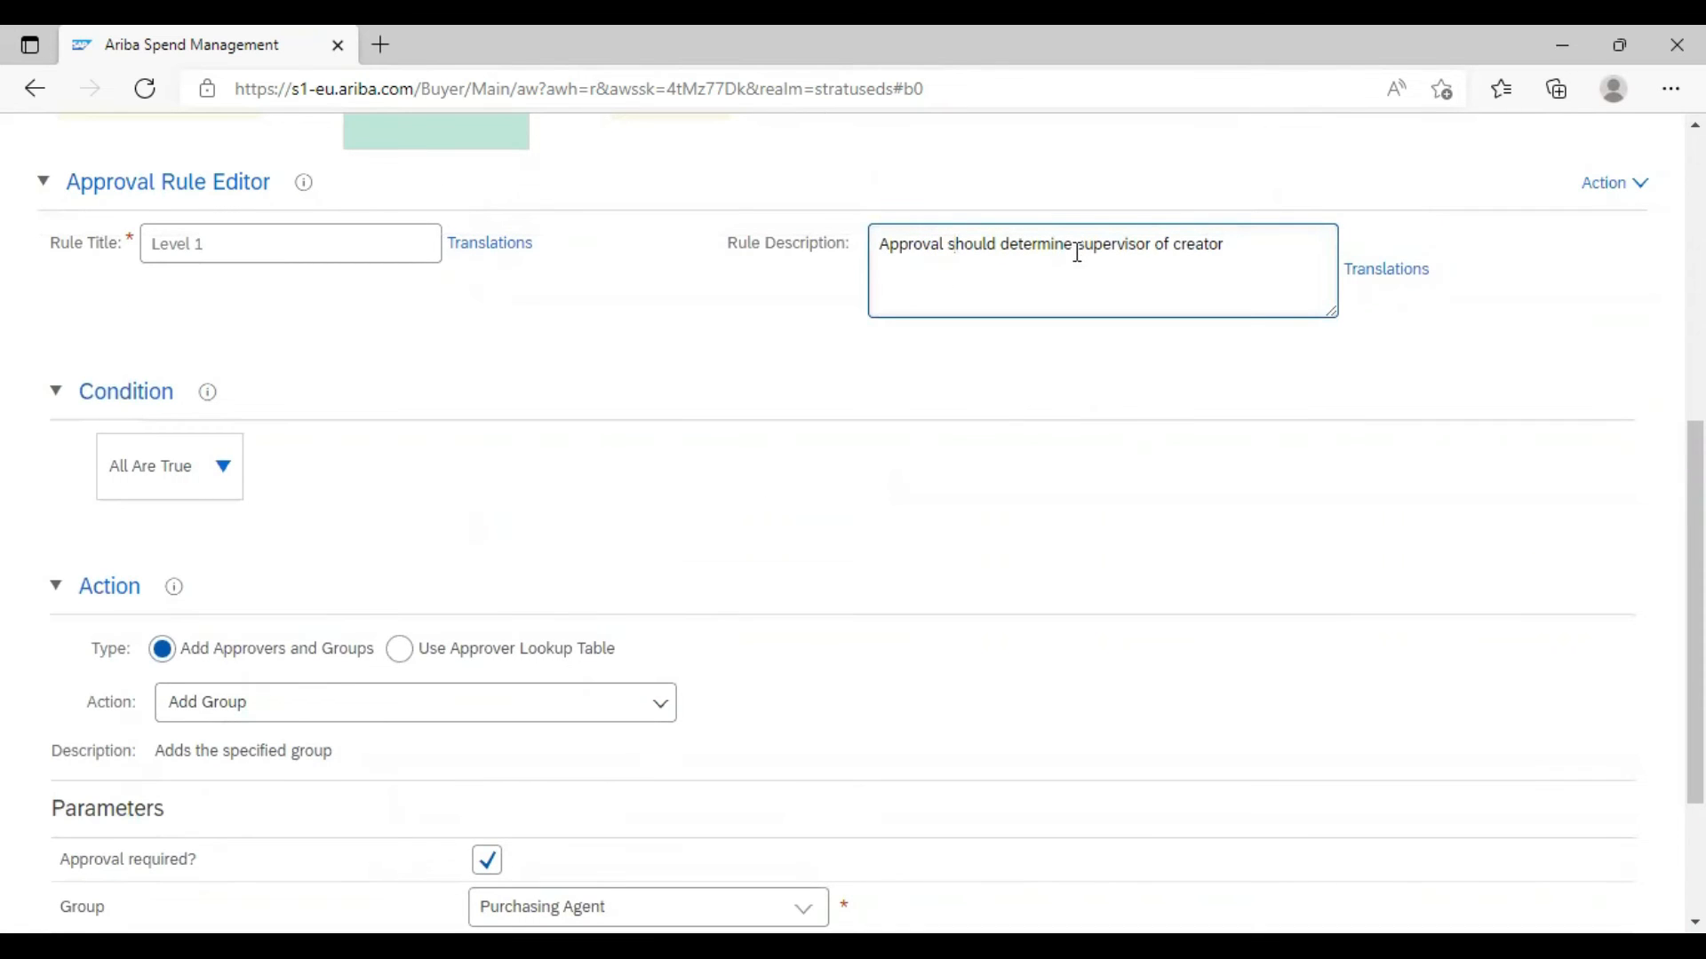
left_click_drag(1077, 249, 1151, 256)
scroll(311, 668, "down", 3)
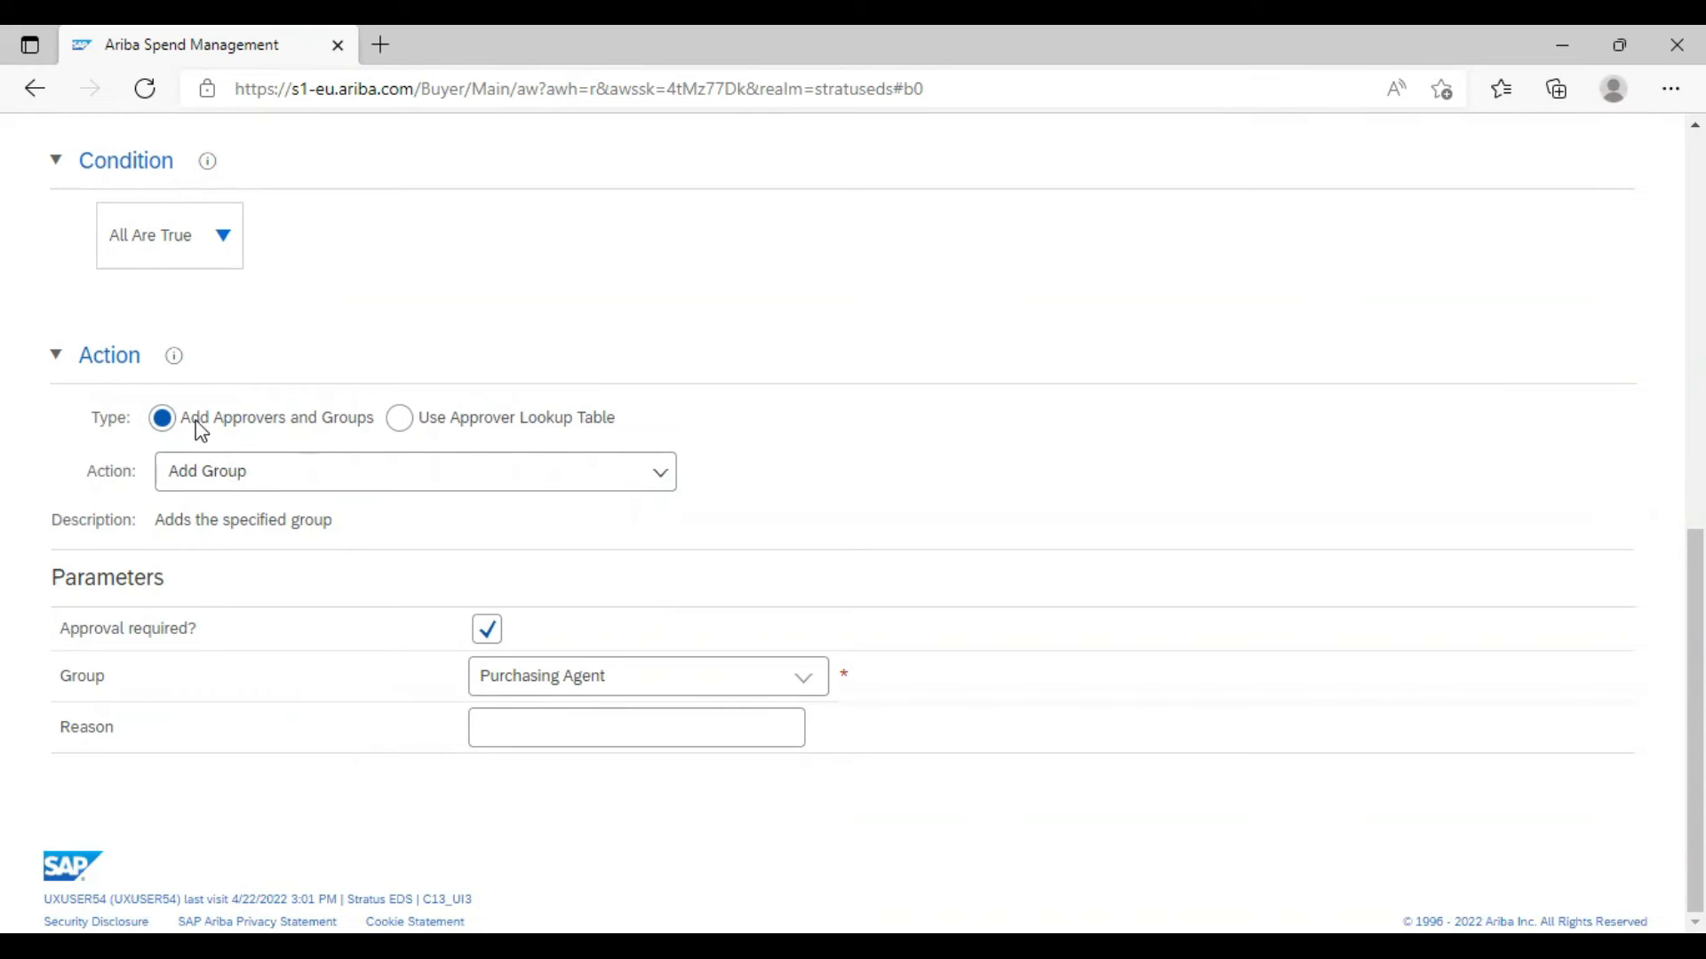
left_click_drag(81, 473, 129, 481)
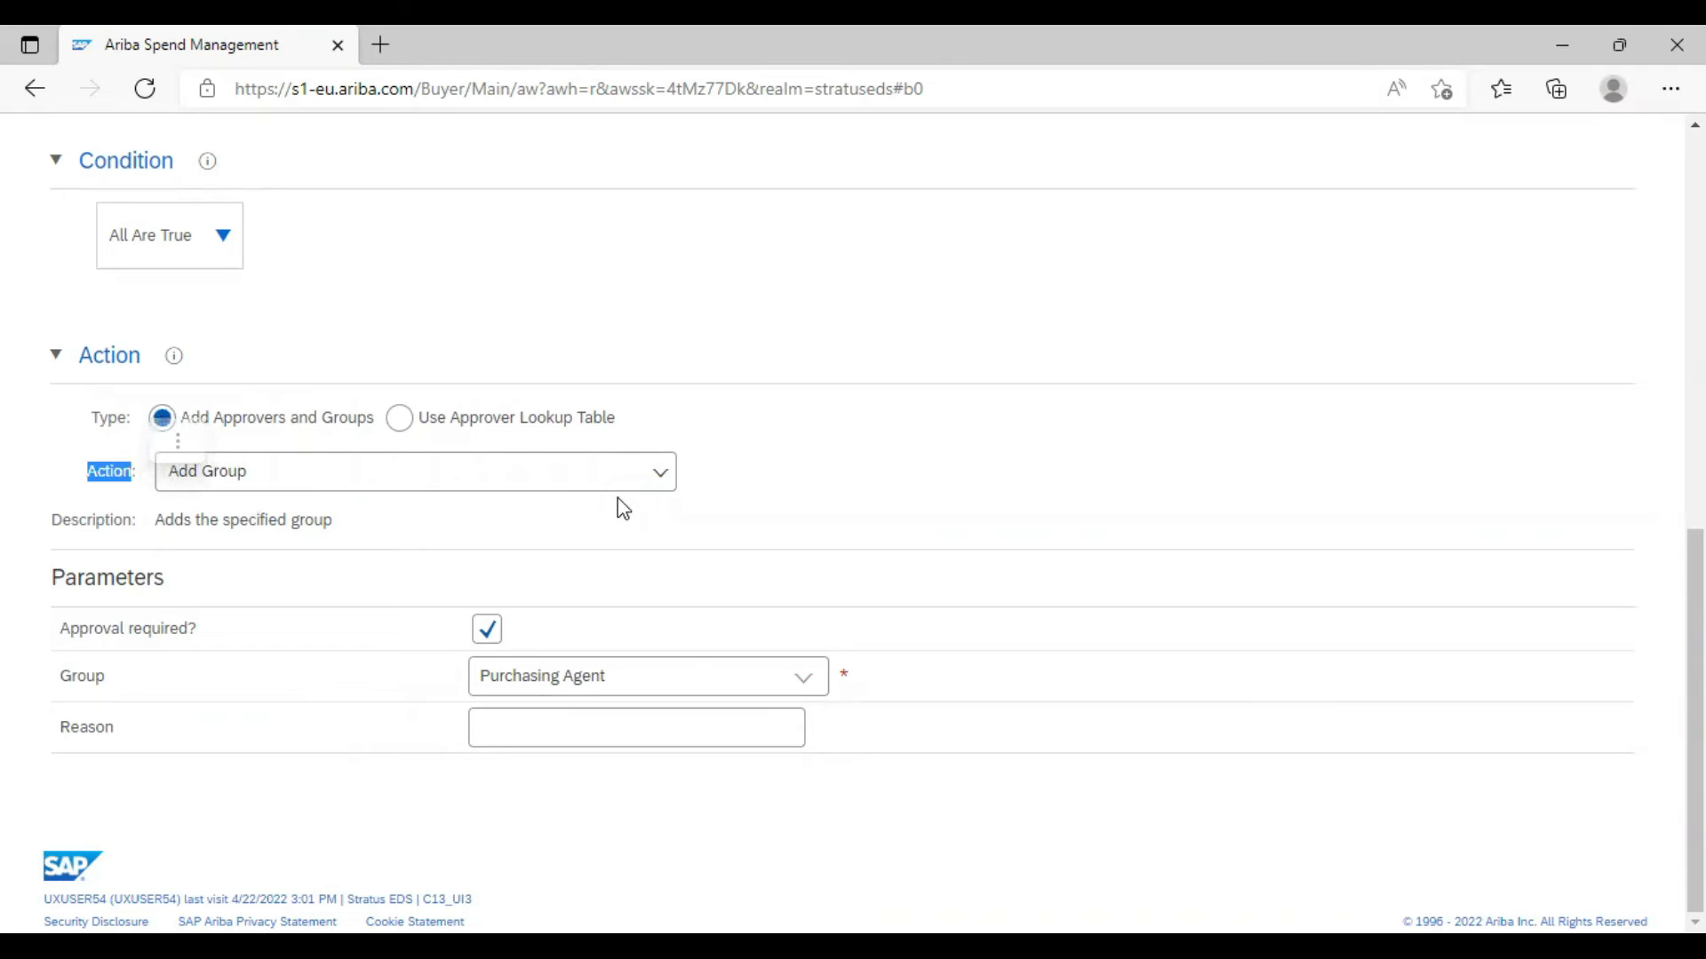
left_click(658, 472)
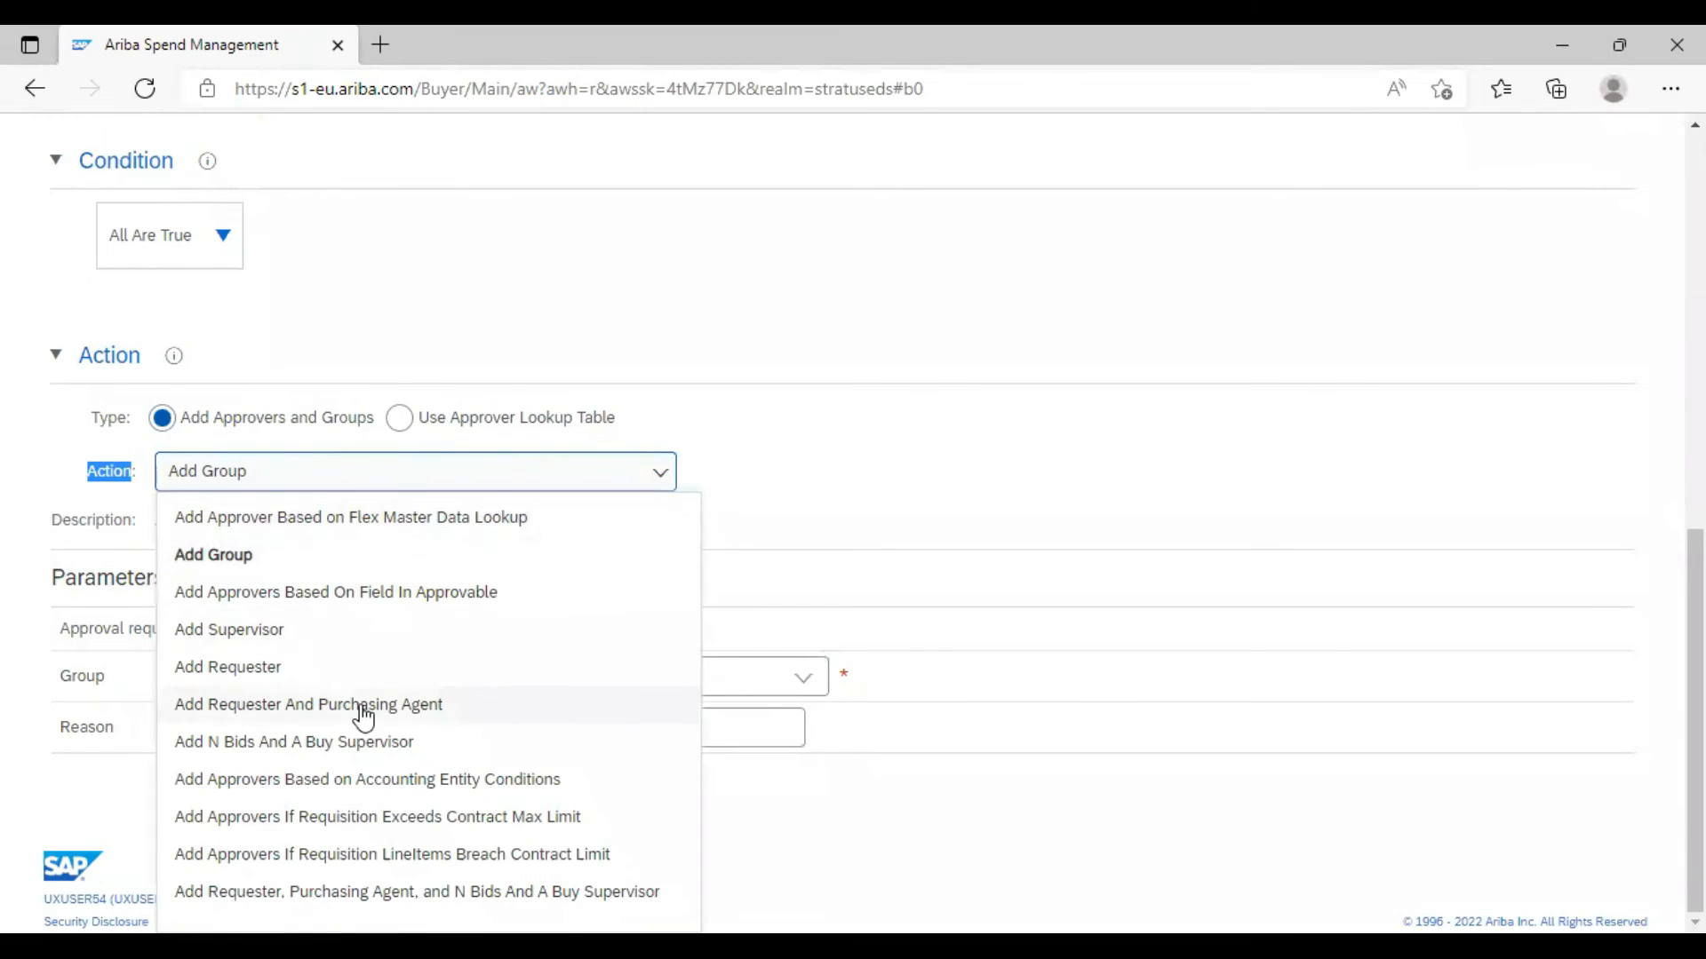
left_click(279, 636)
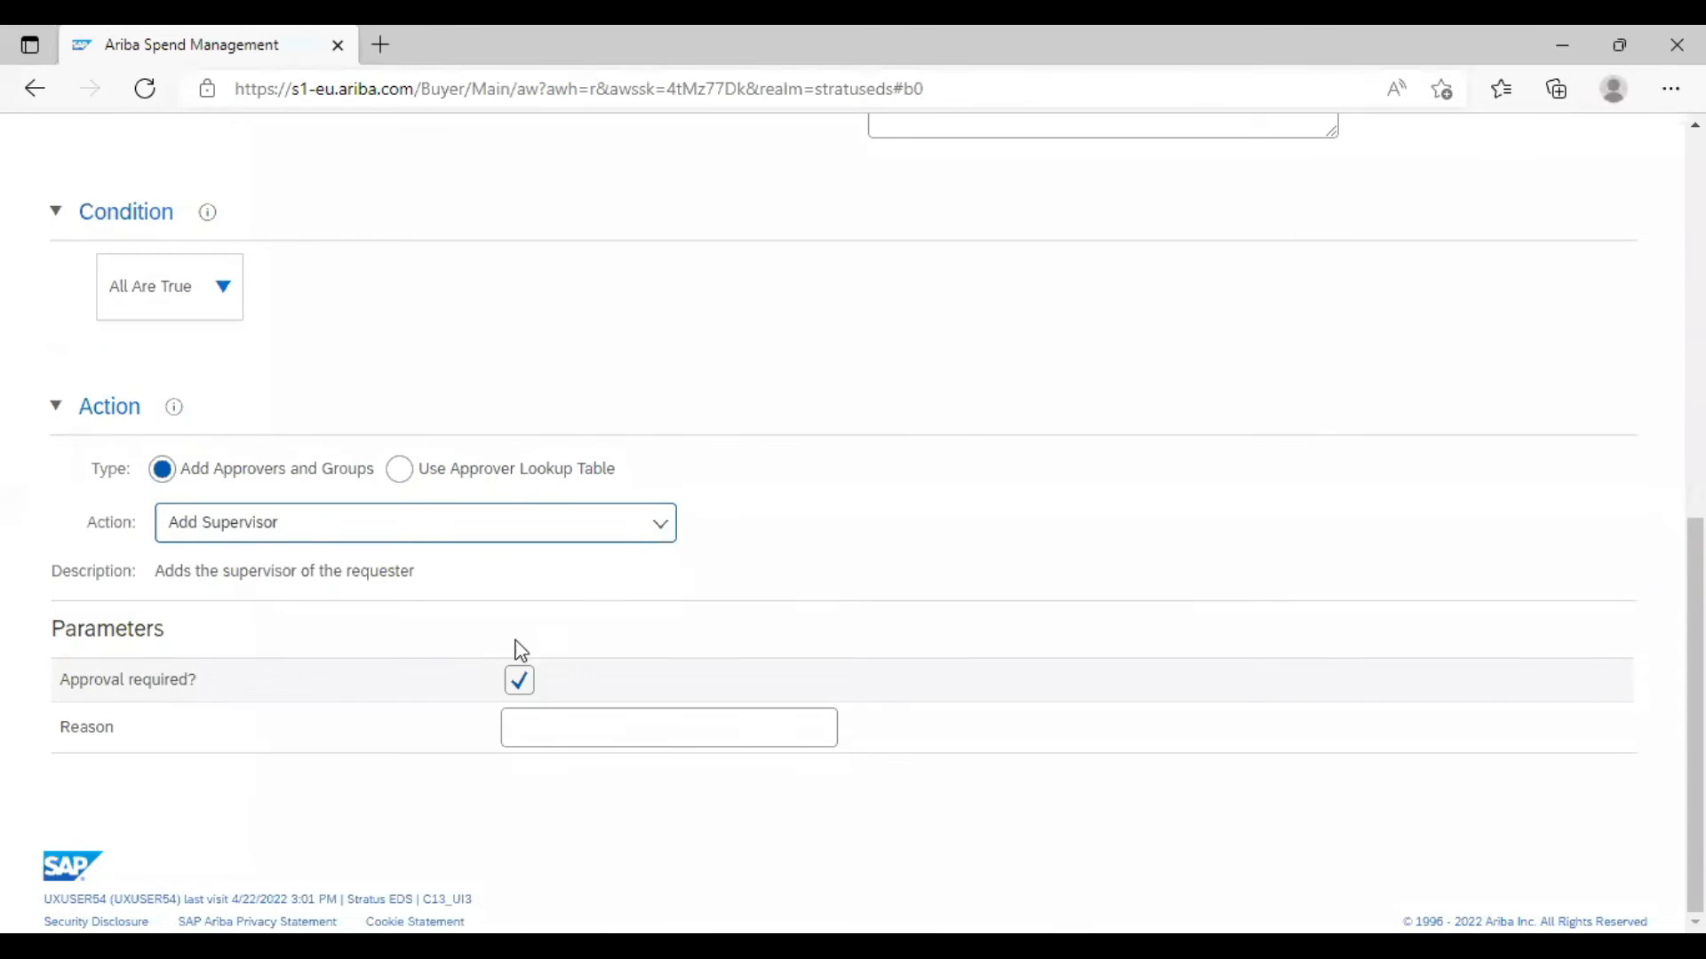
Turn off the approval requirement for the Level 1 supervisor action and enter the reason "Please approve the PR"
scroll(825, 581, "up", 3)
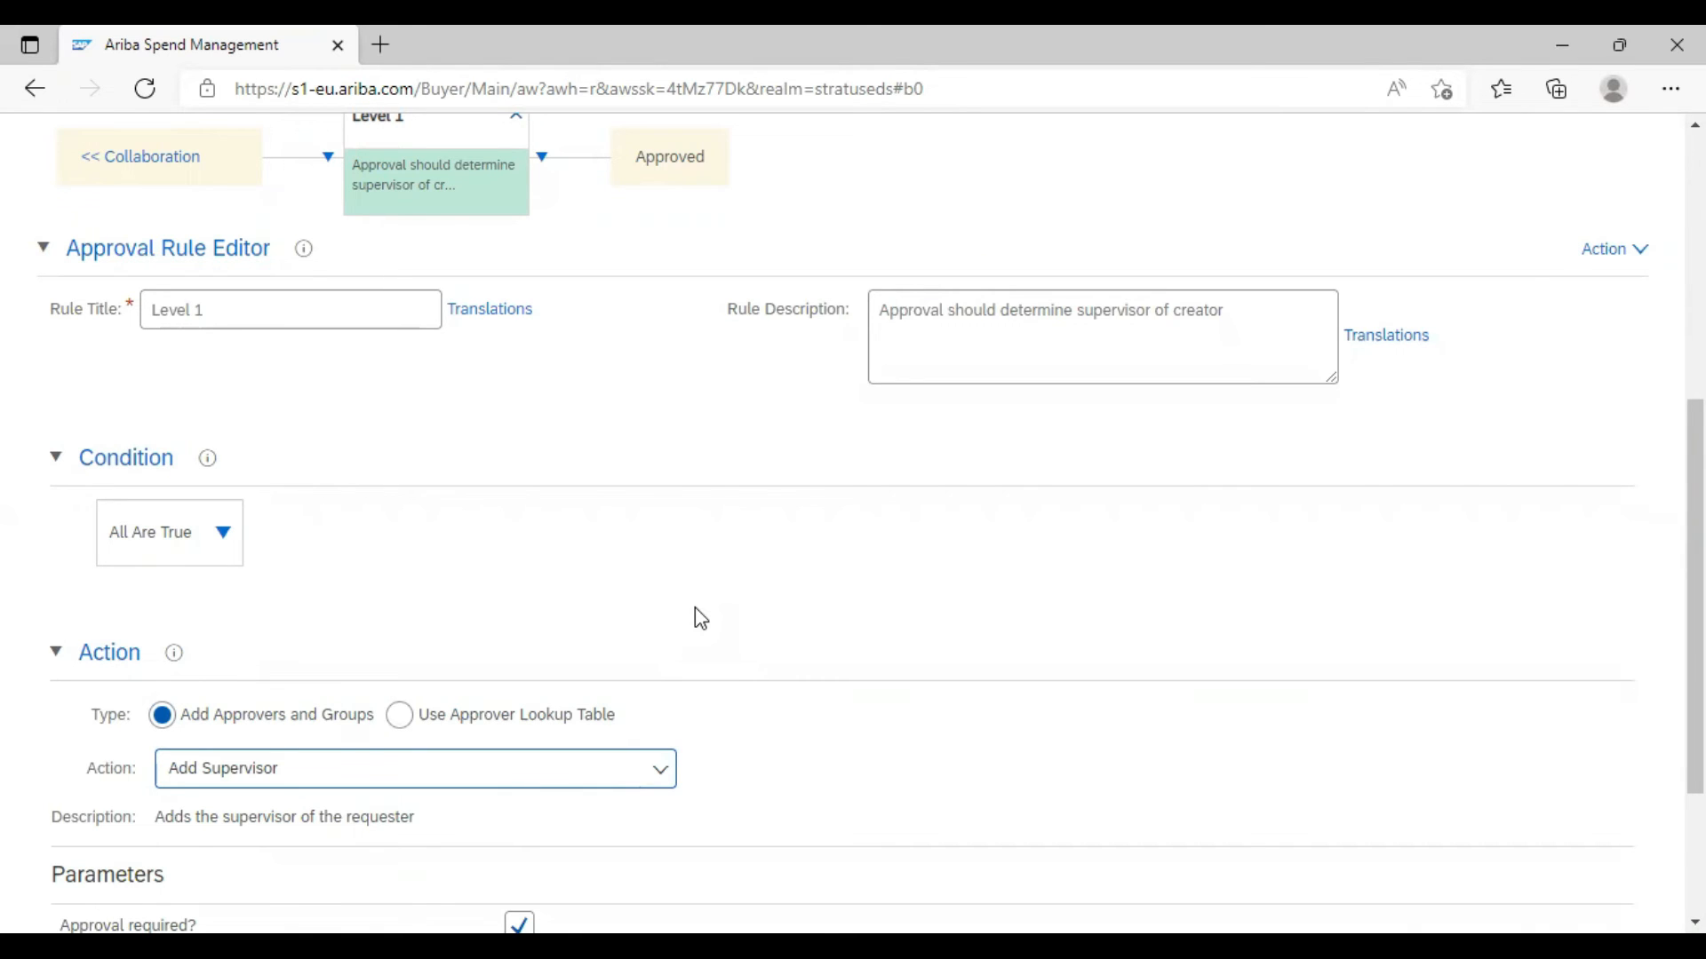
scroll(701, 619, "down", 3)
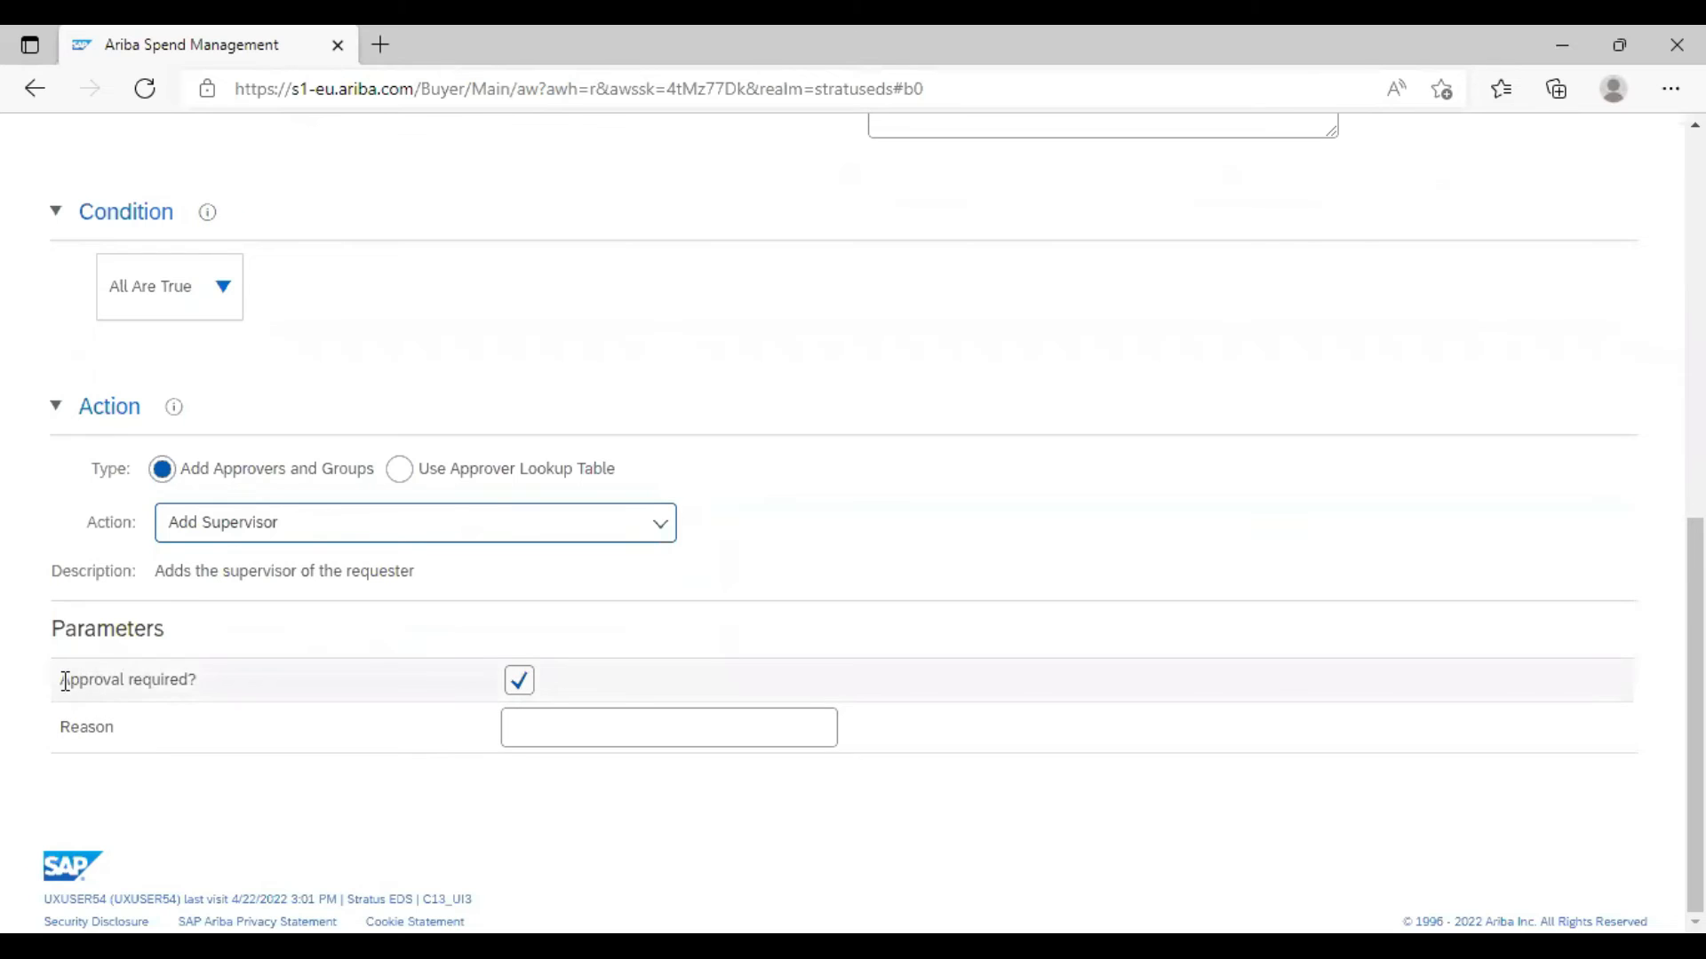
left_click_drag(60, 679, 190, 693)
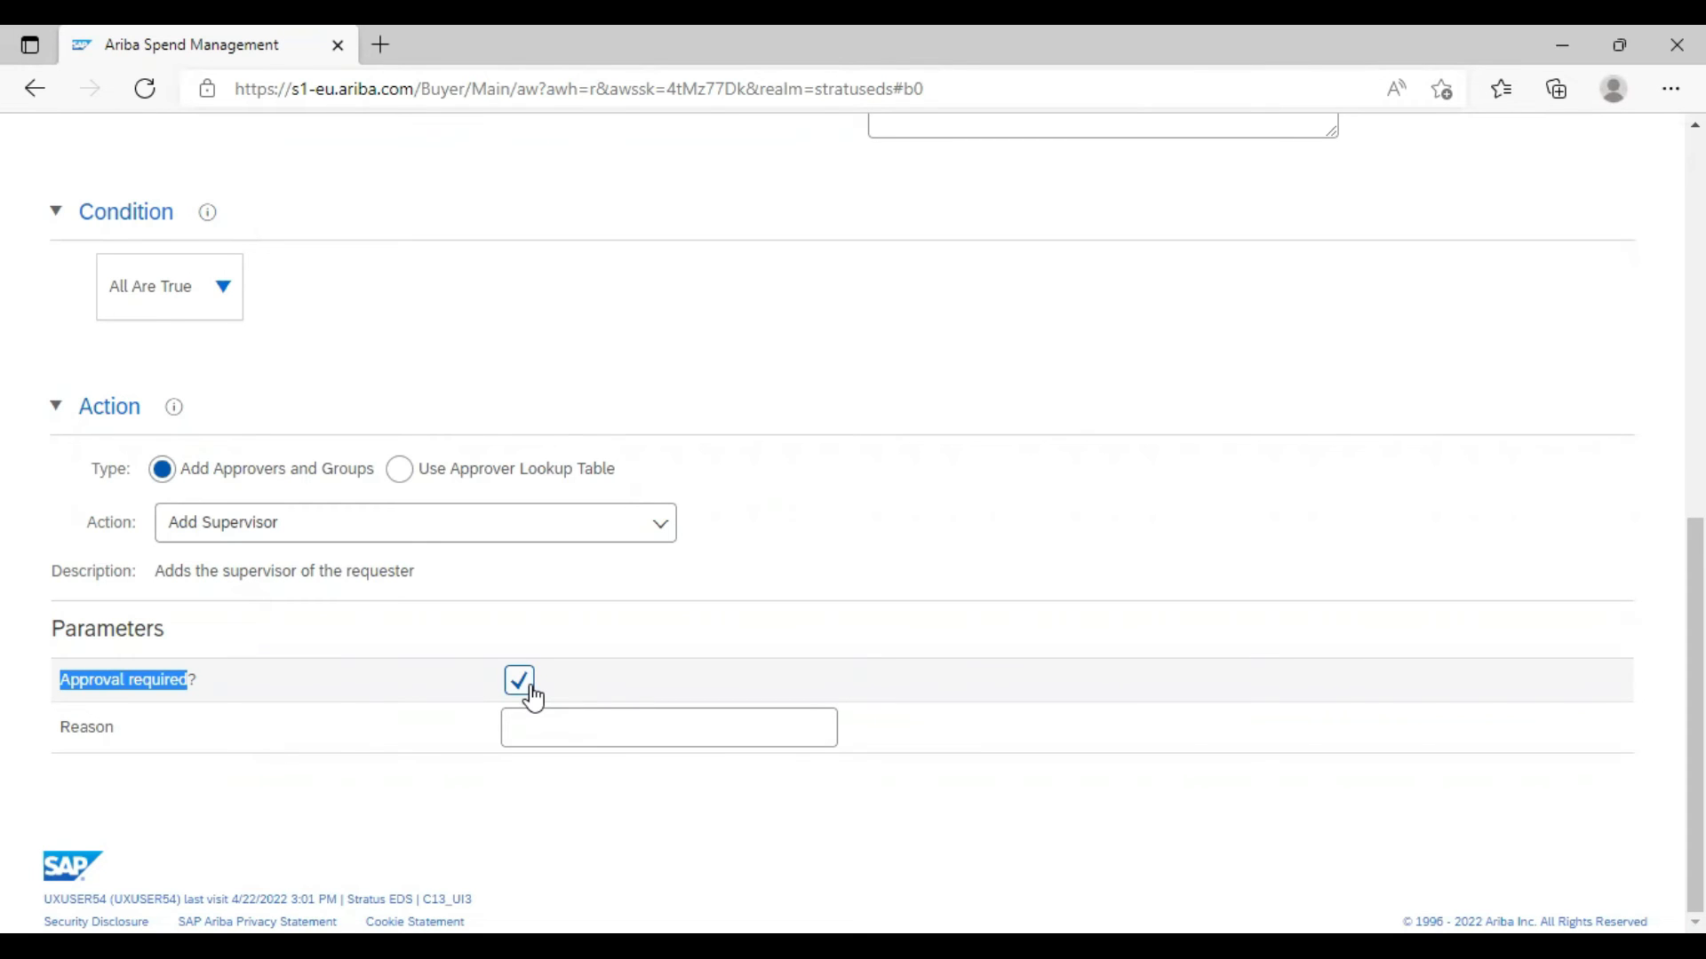
left_click(519, 682)
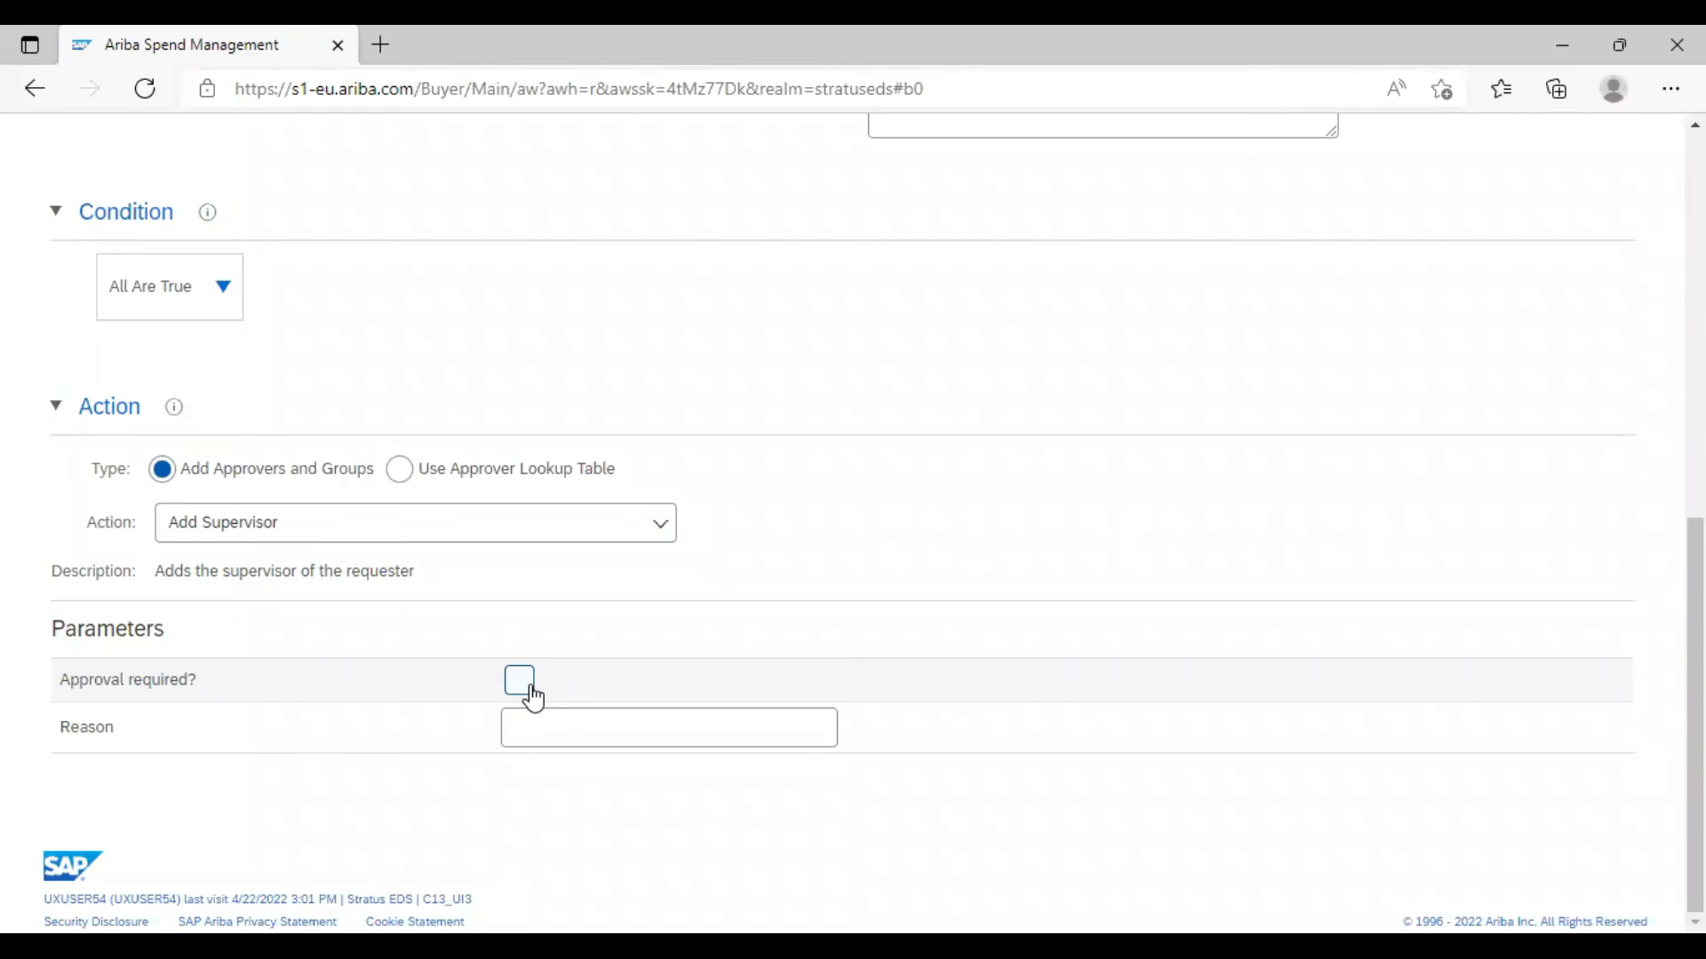
left_click(549, 735)
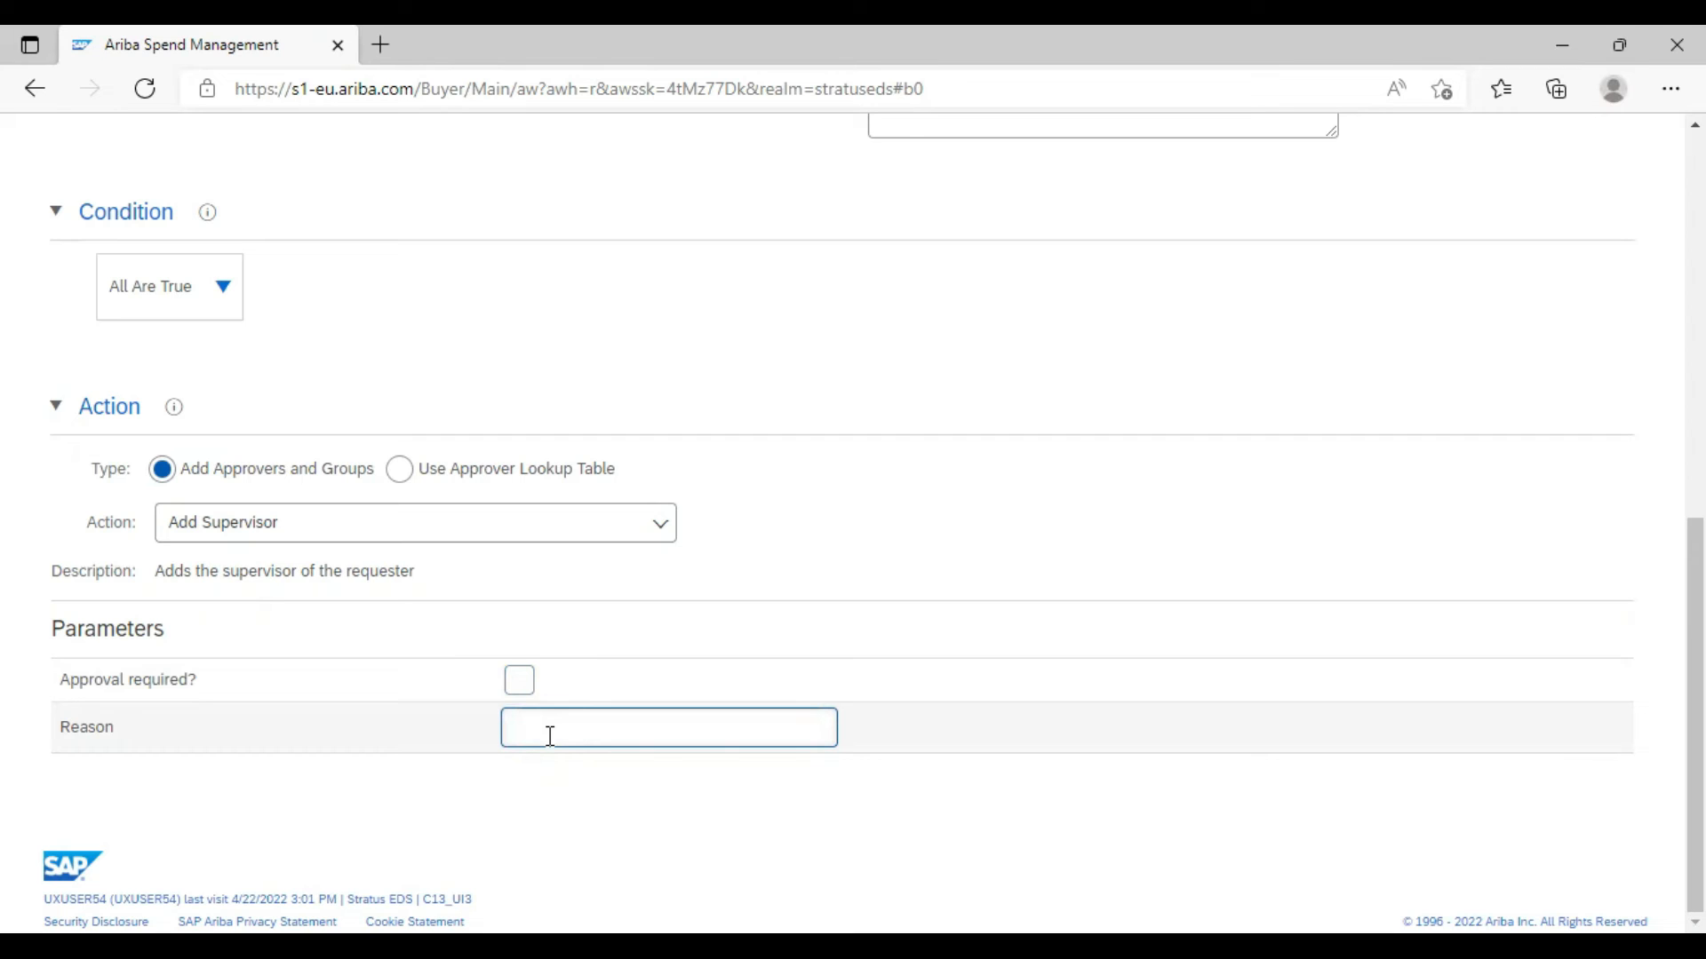
type("Please approve the PR")
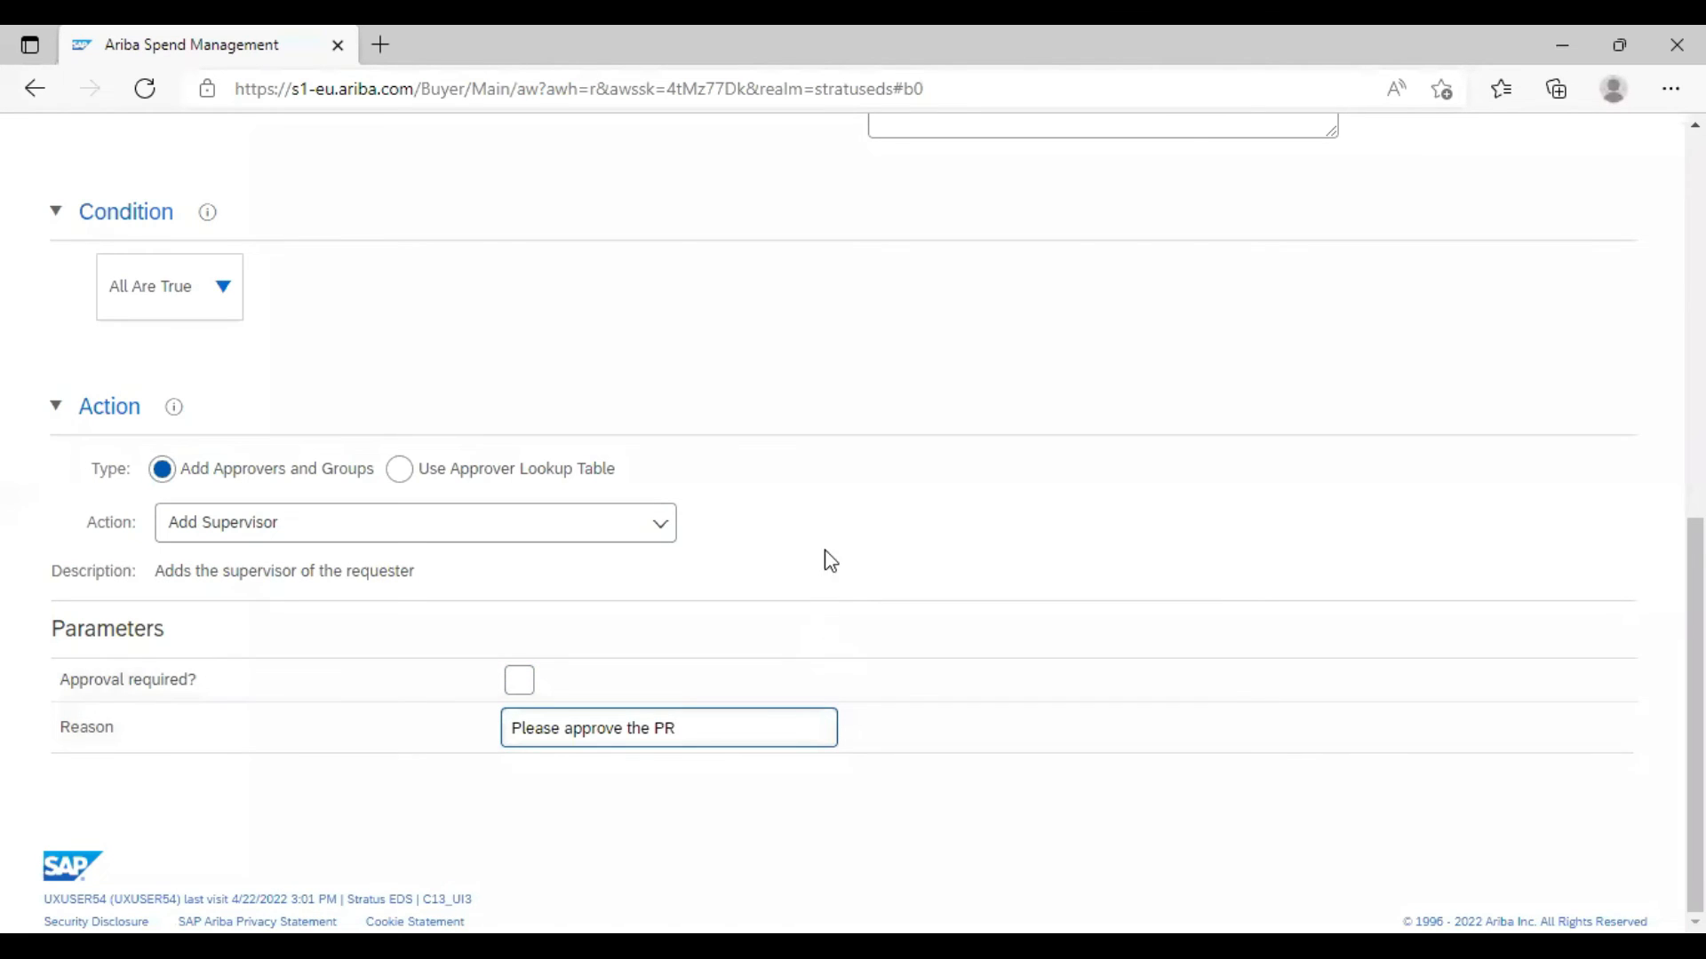
Switch to the workflow specification in Notepad and look up the Level 2 approval requirement
scroll(811, 472, "up", 4)
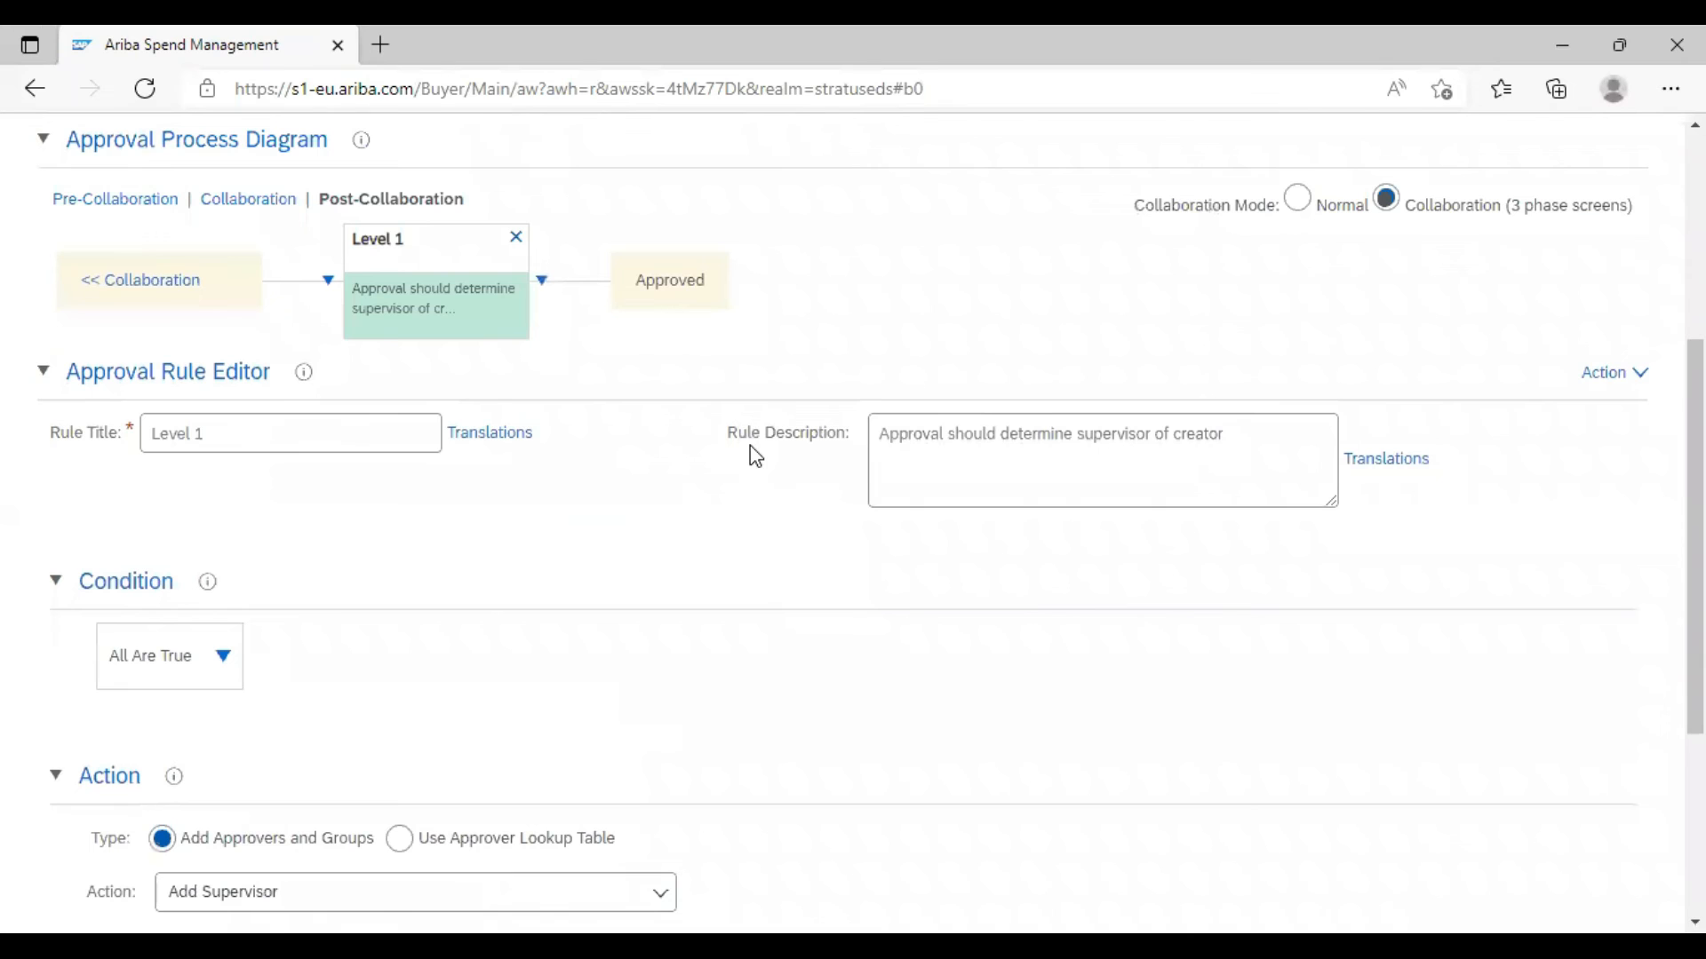
scroll(750, 446, "up", 5)
scroll(749, 446, "down", 3)
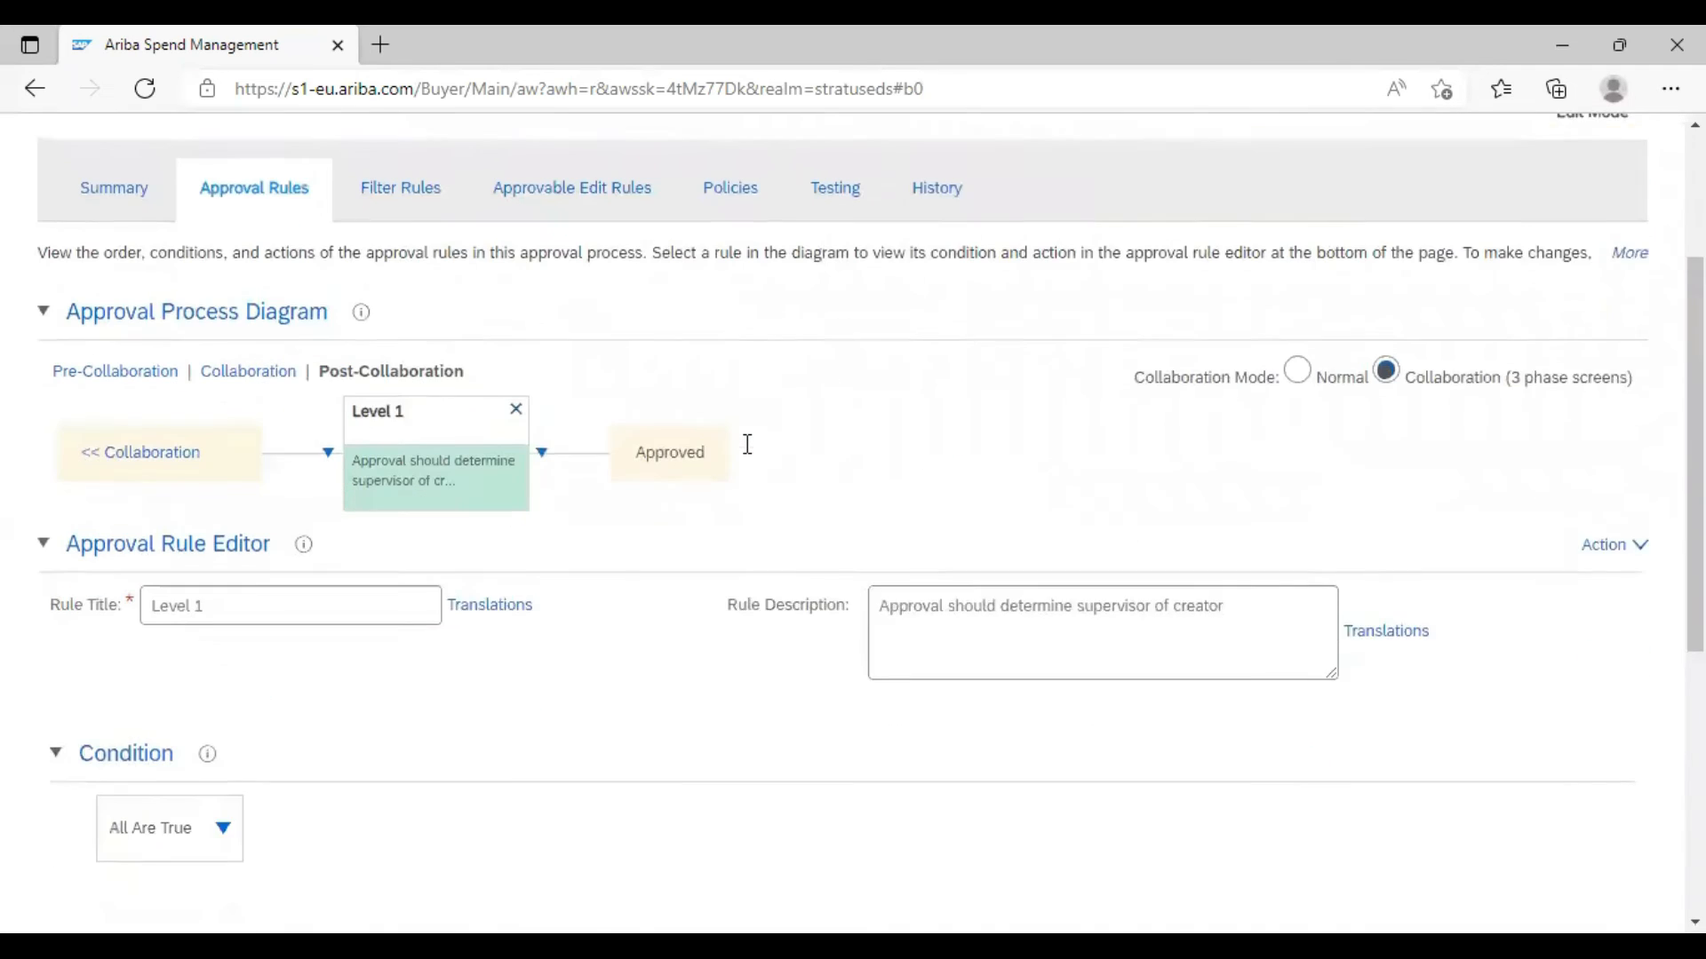
scroll(748, 445, "down", 1)
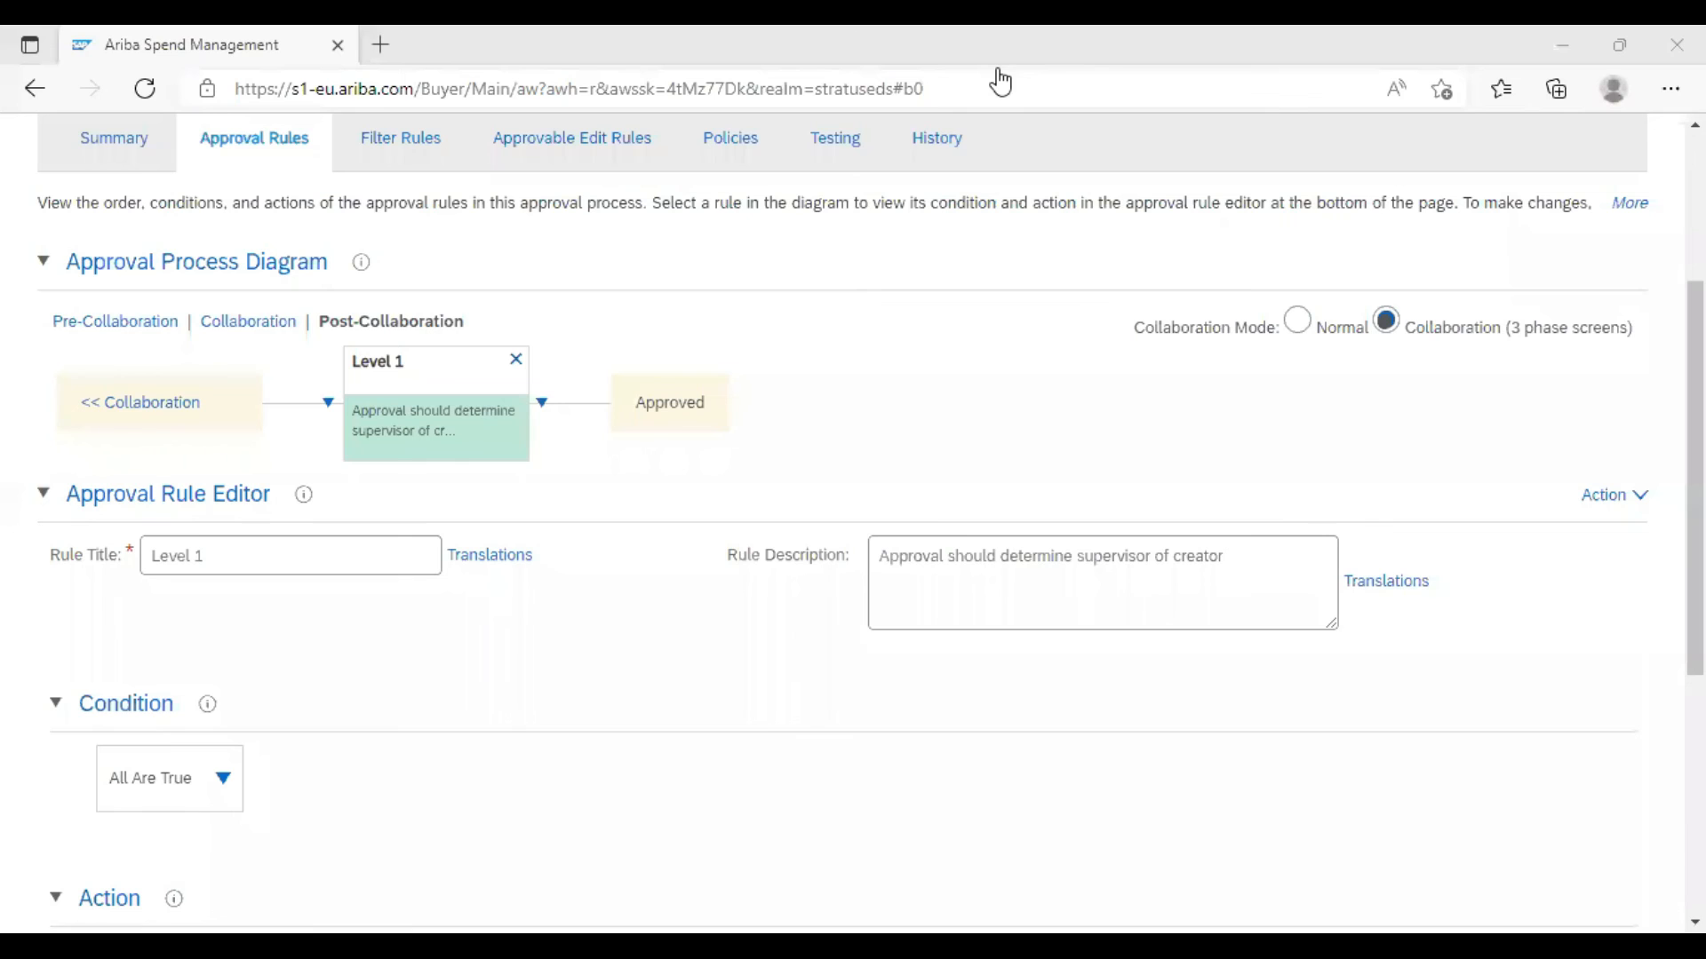
key("alt+Tab")
left_click_drag(96, 339, 477, 339)
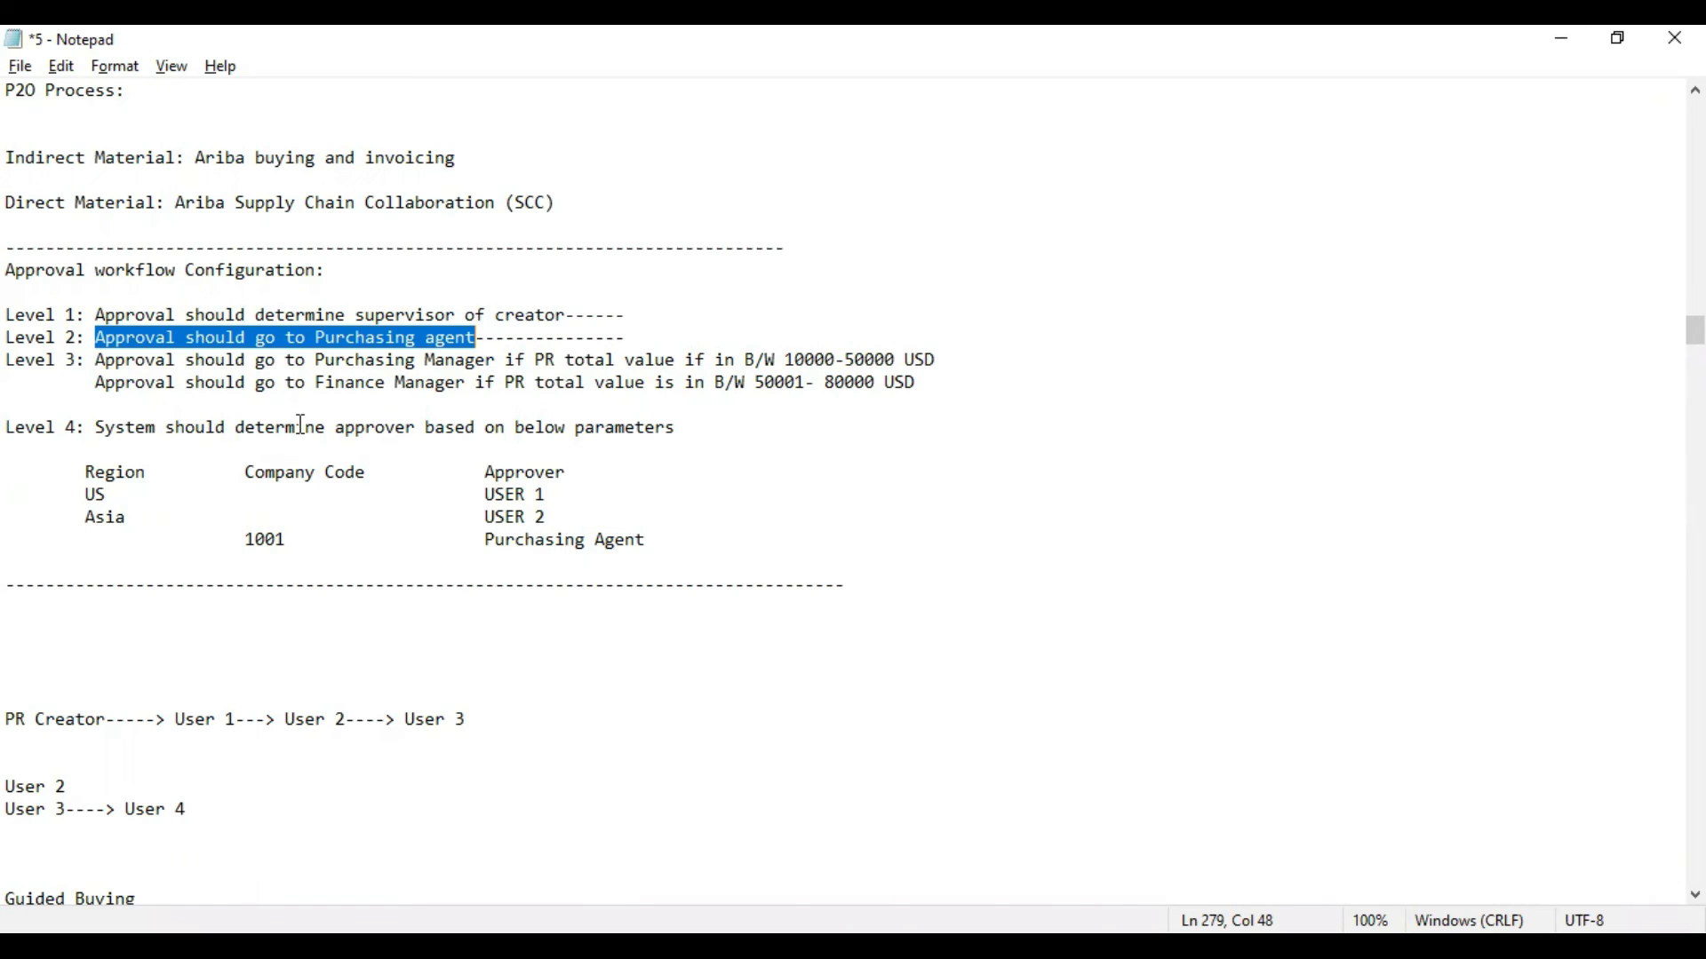
left_click(442, 26)
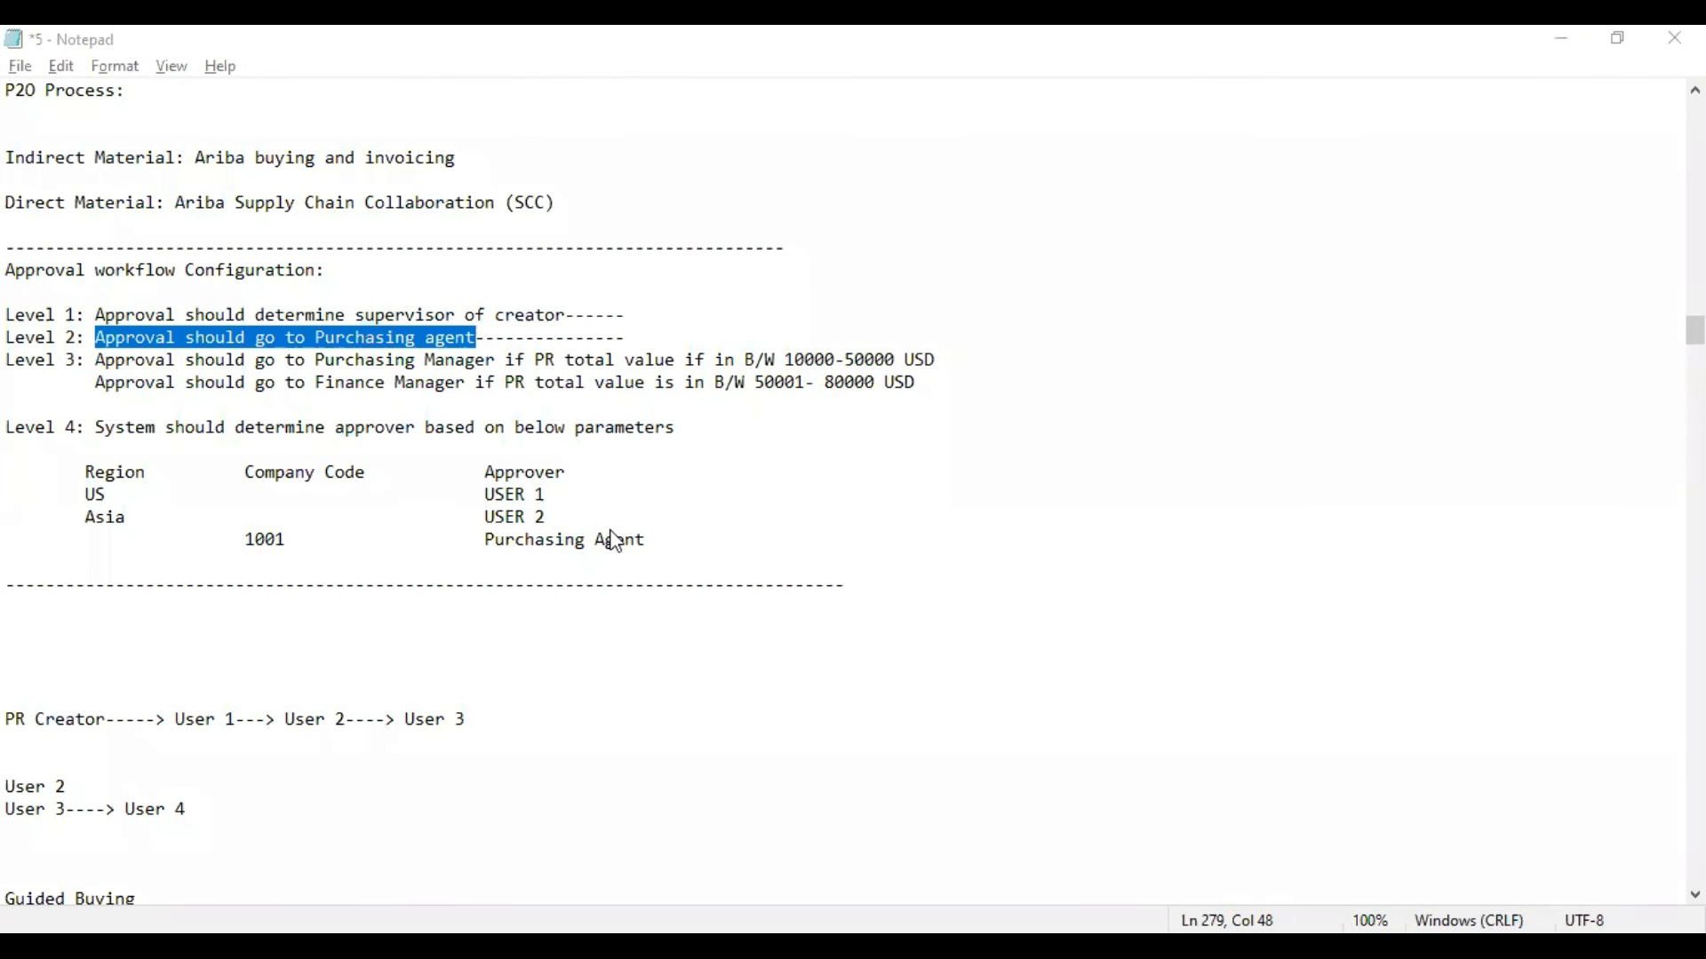
Return to Ariba and add a serial rule directly after Level 1 in the post-collaboration diagram
key("alt+Tab")
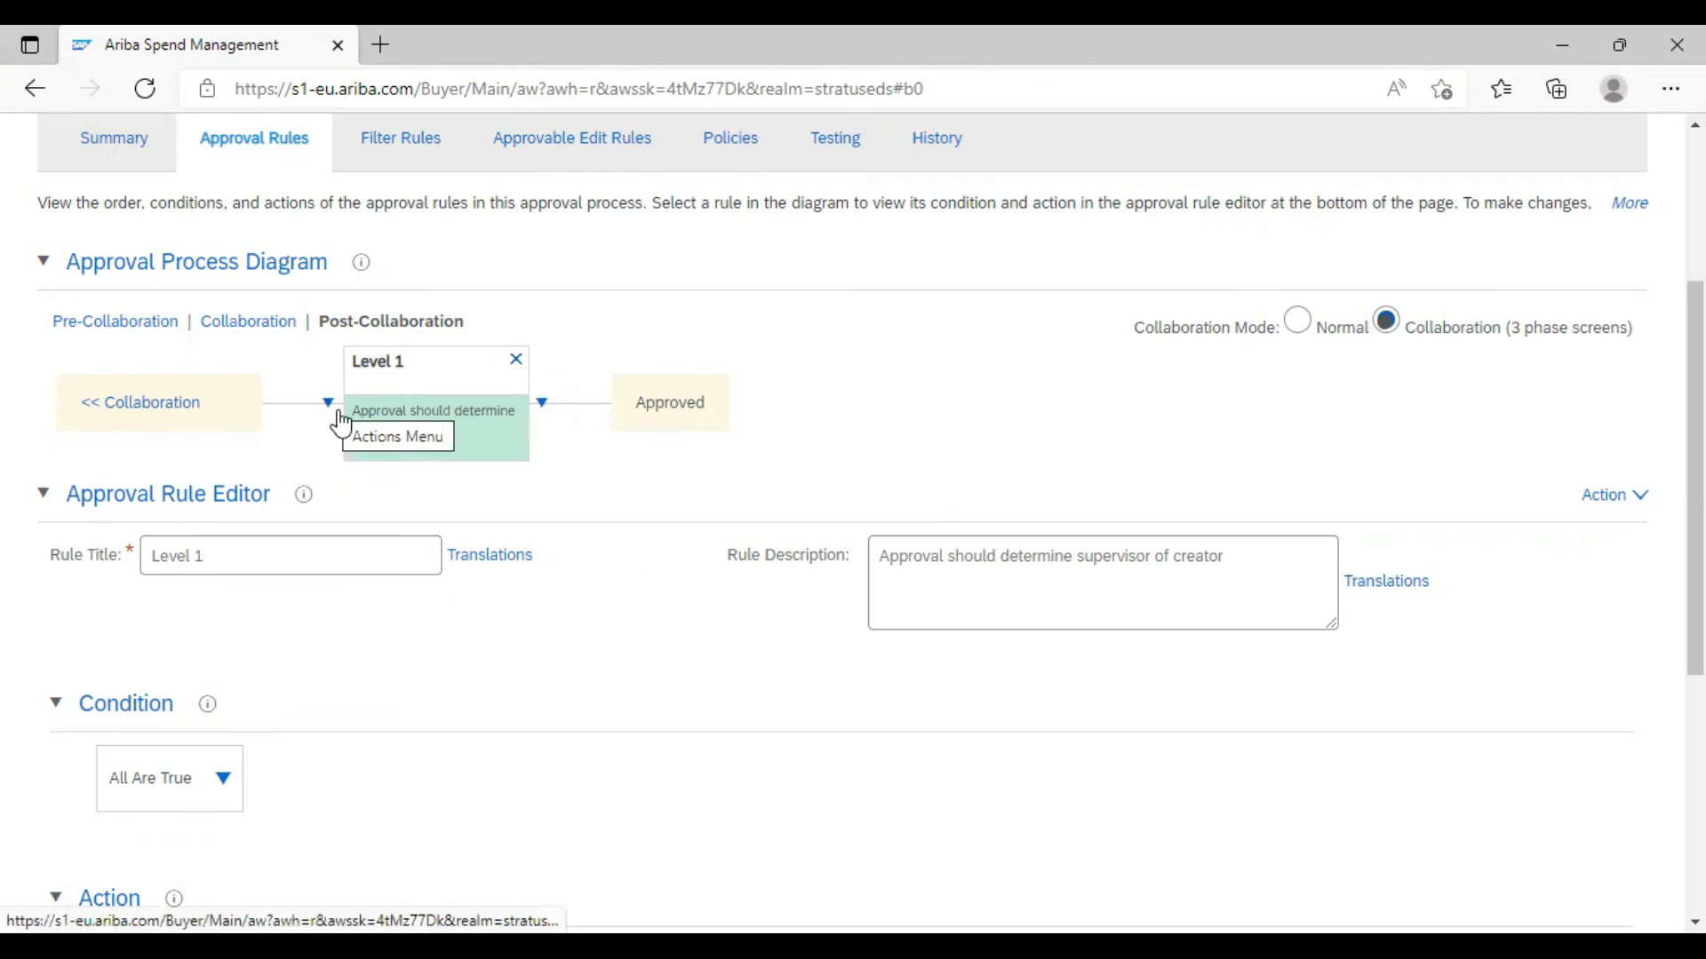
left_click(544, 406)
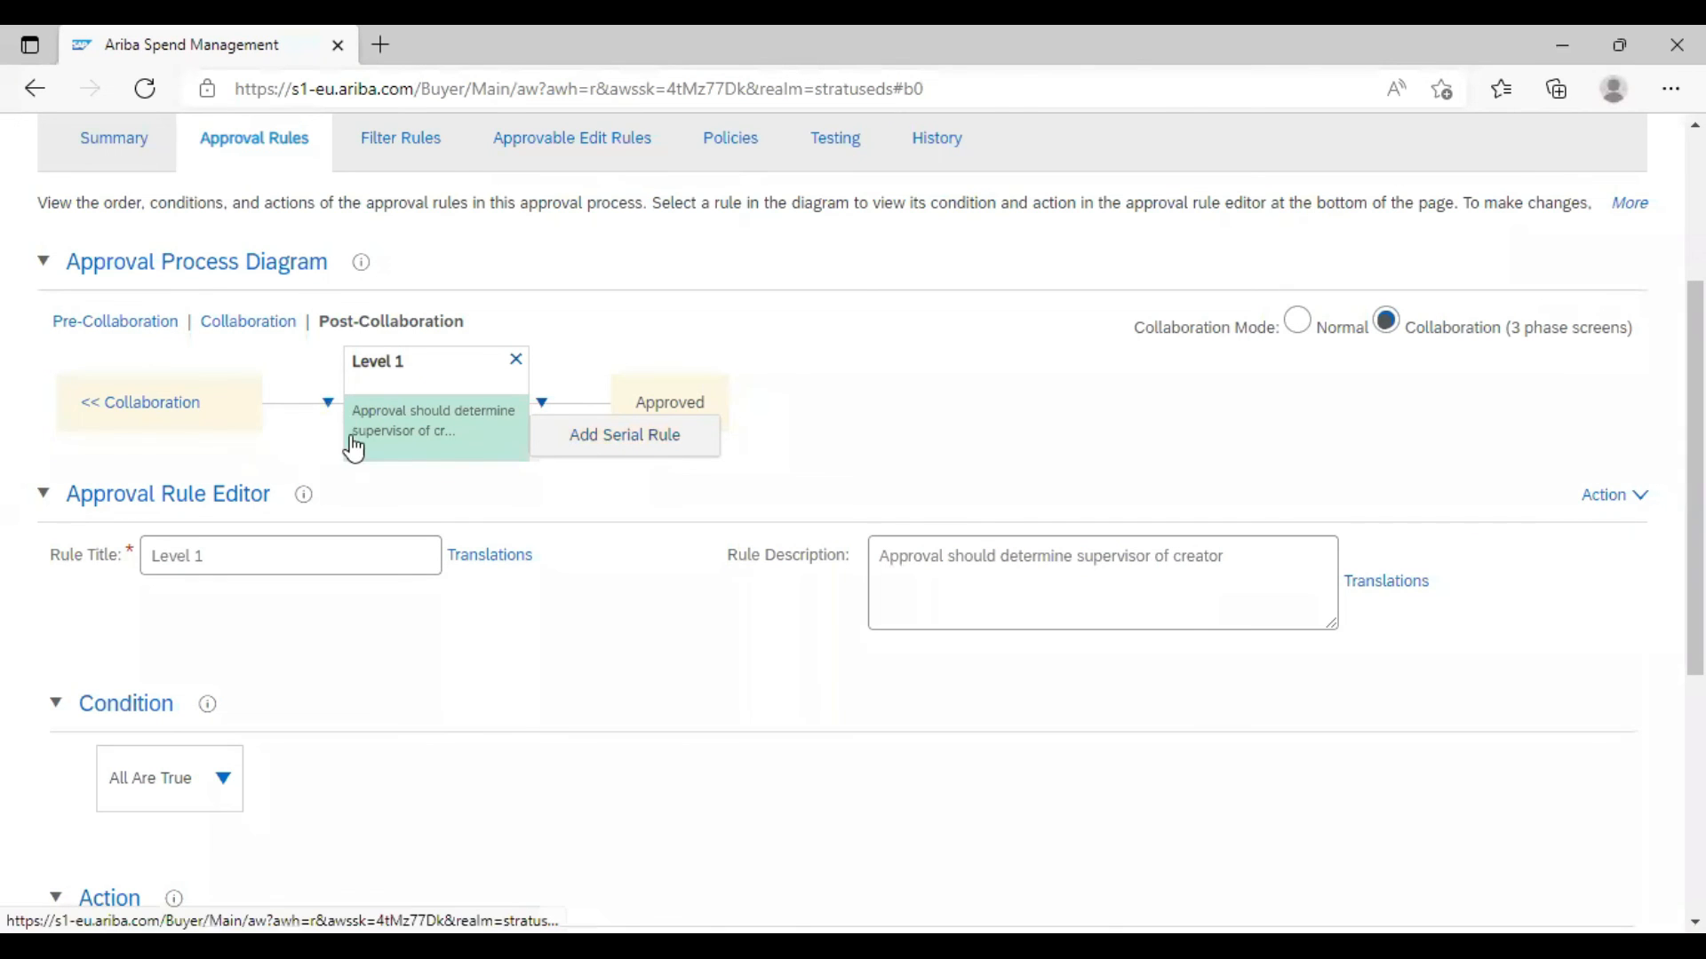
left_click(329, 403)
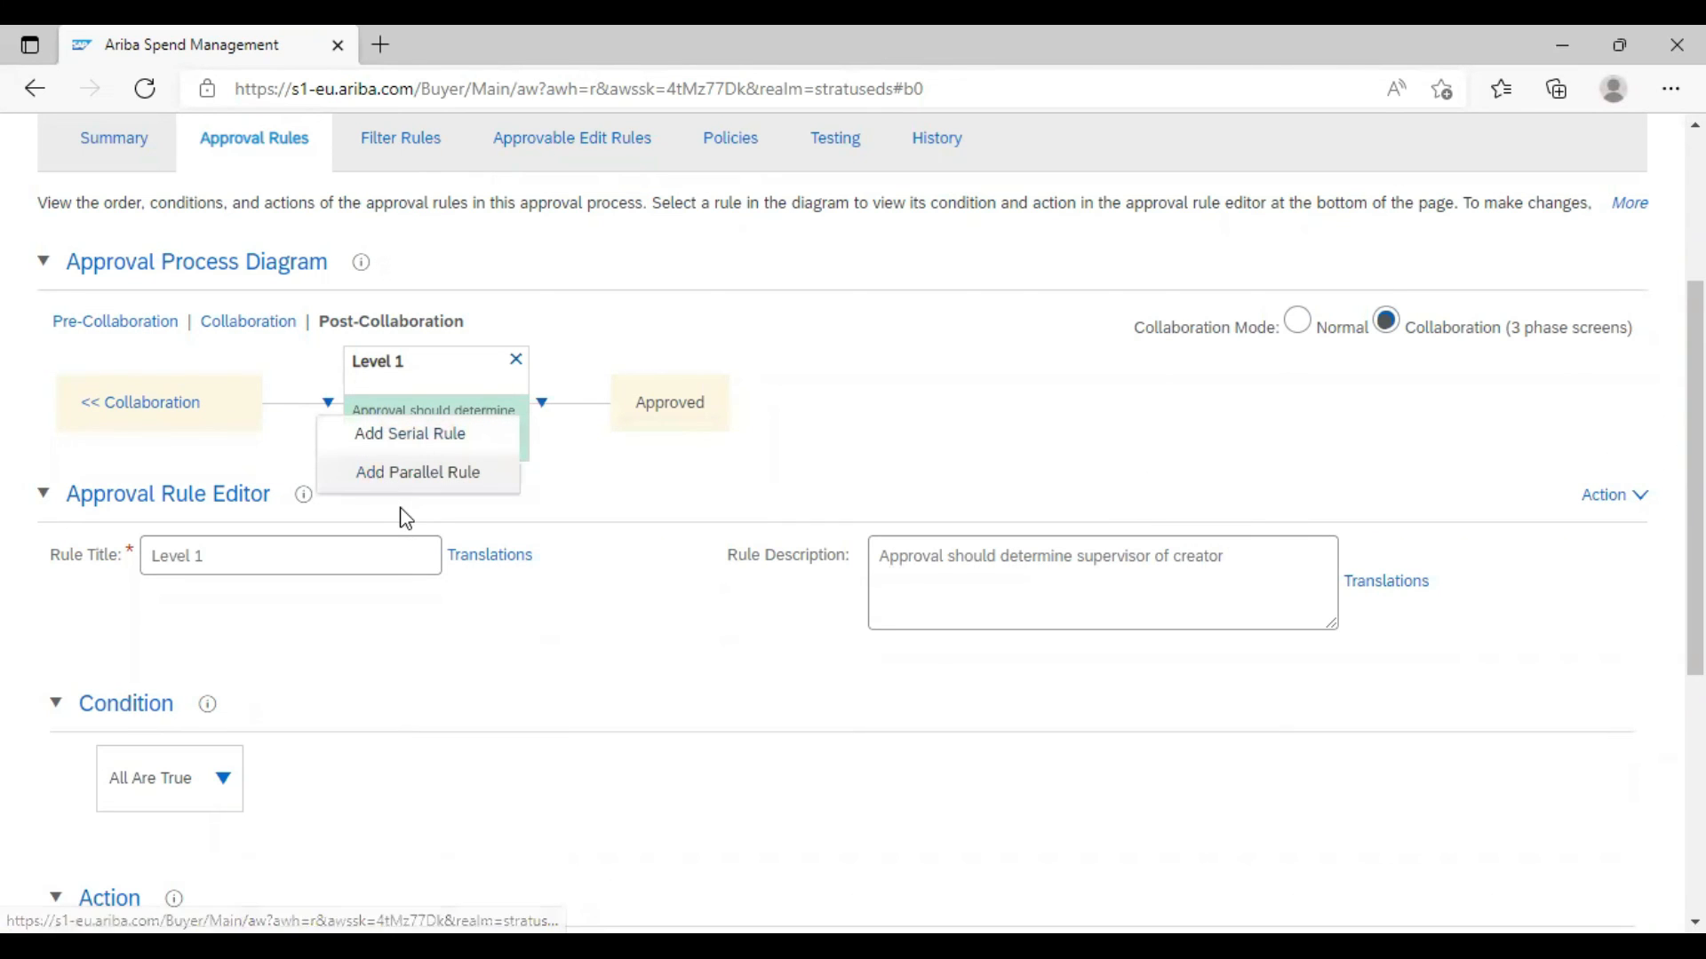
left_click(580, 446)
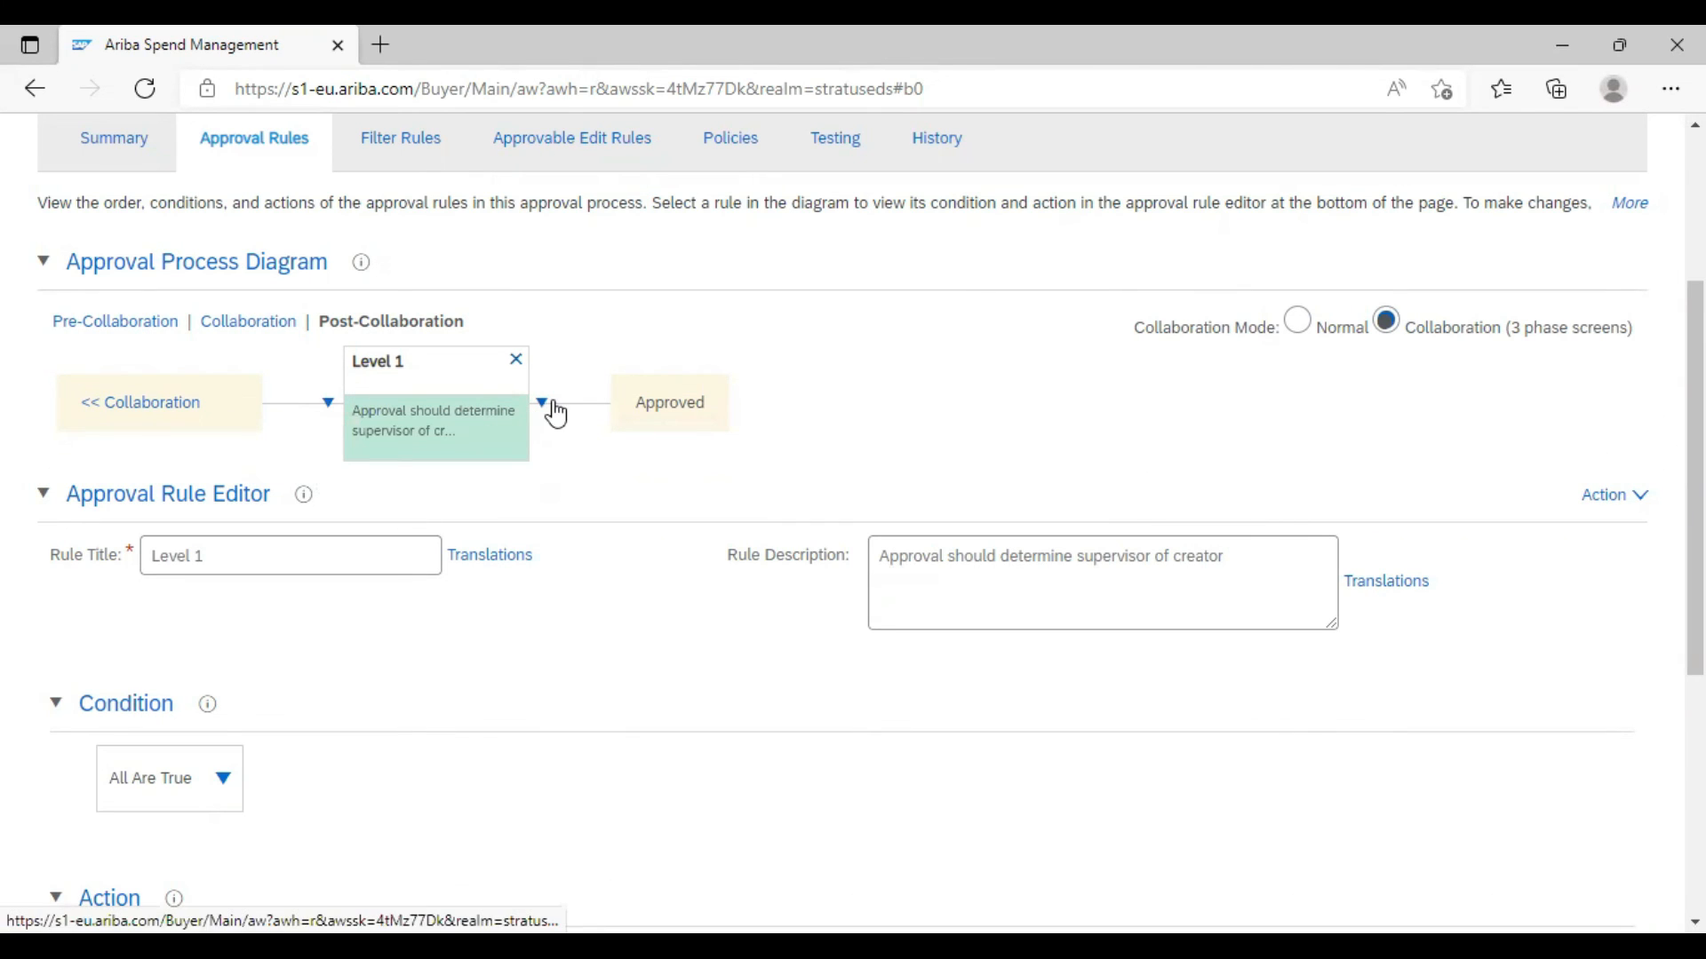
left_click(543, 407)
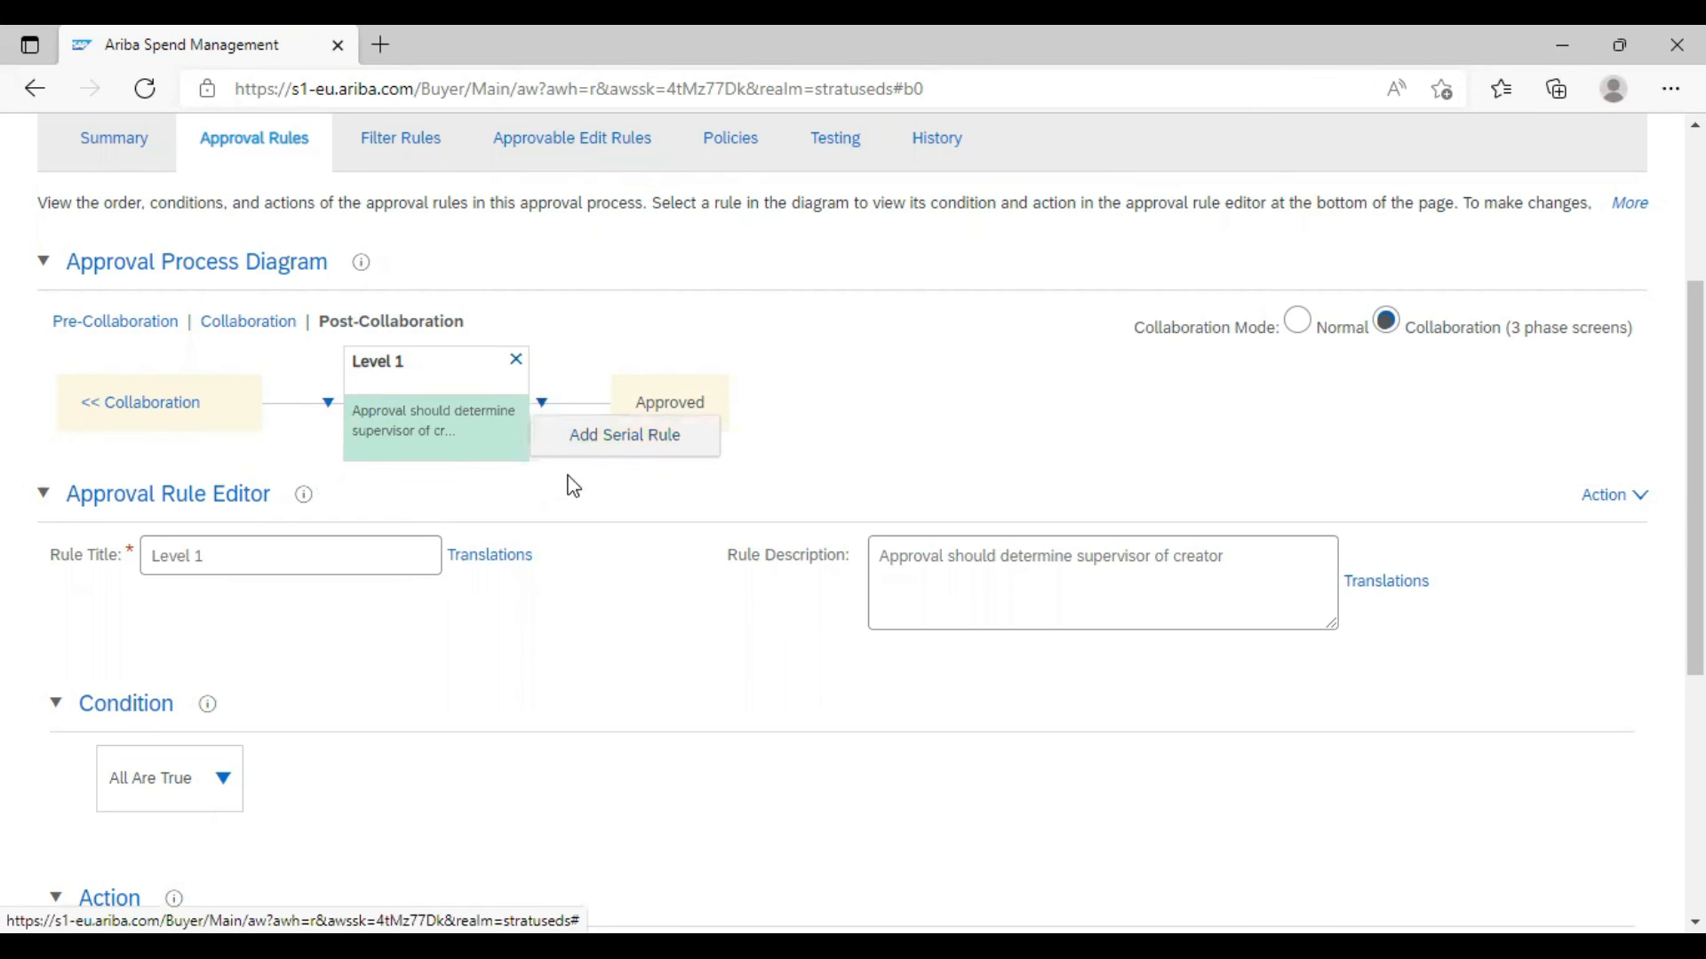
left_click(593, 443)
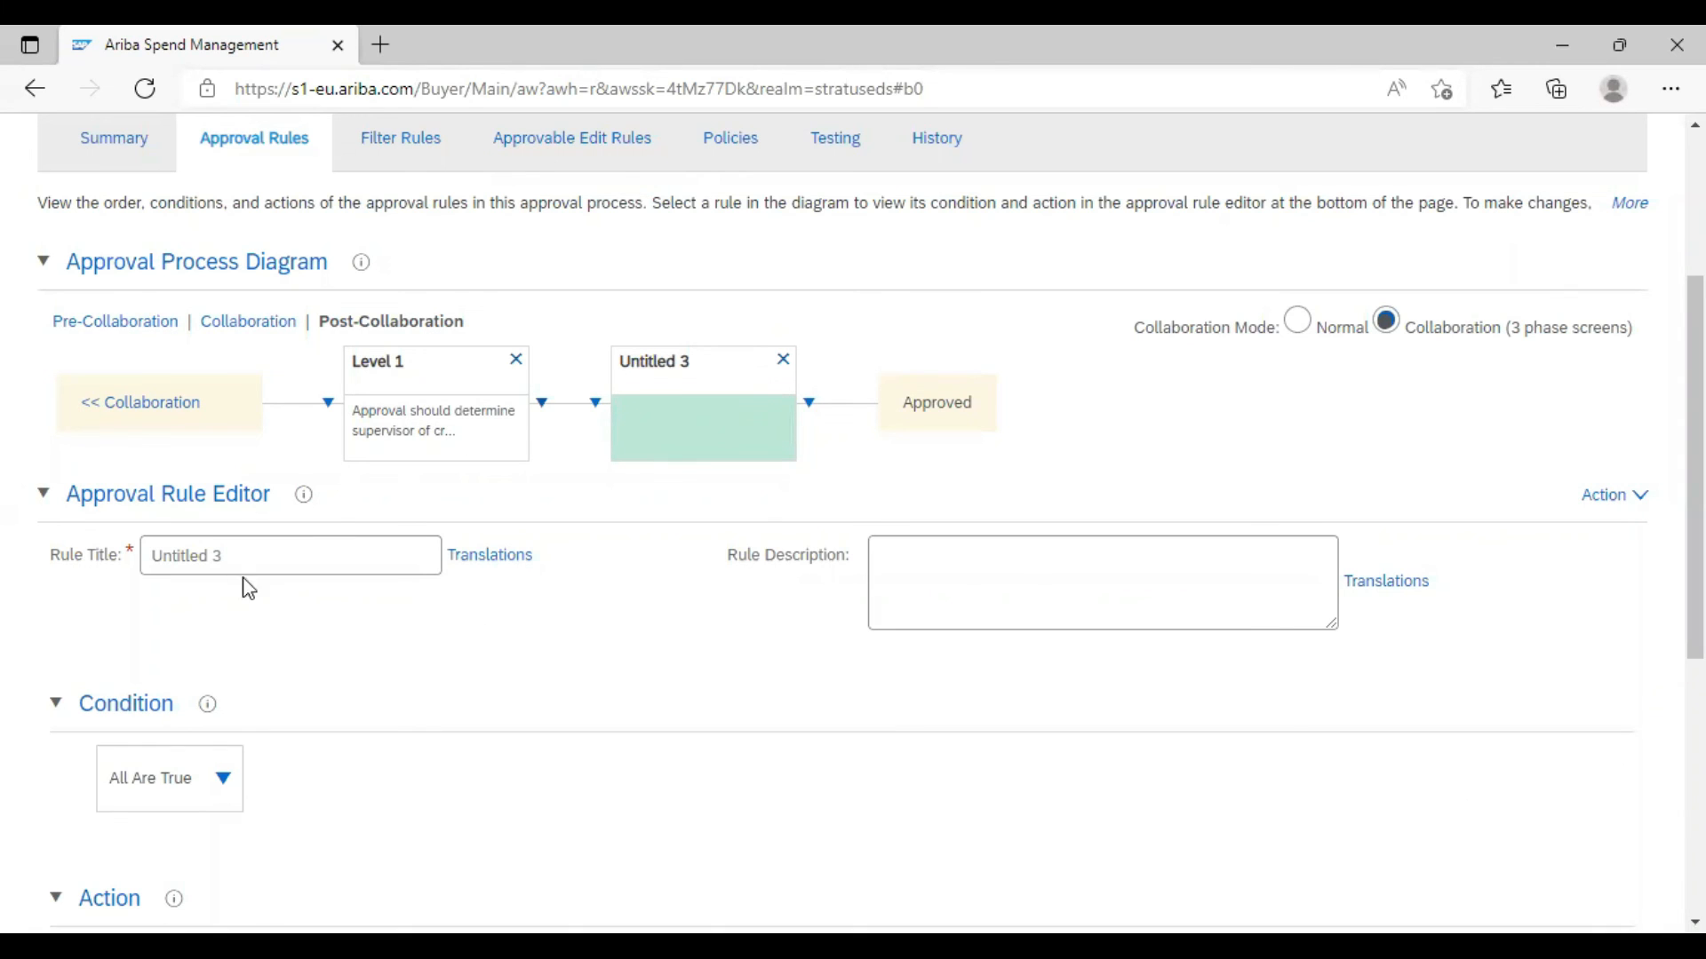
Title the new serial rule "Level 2" and describe it as "Approval should go to Purchasing agent"
left_click_drag(238, 554, 131, 556)
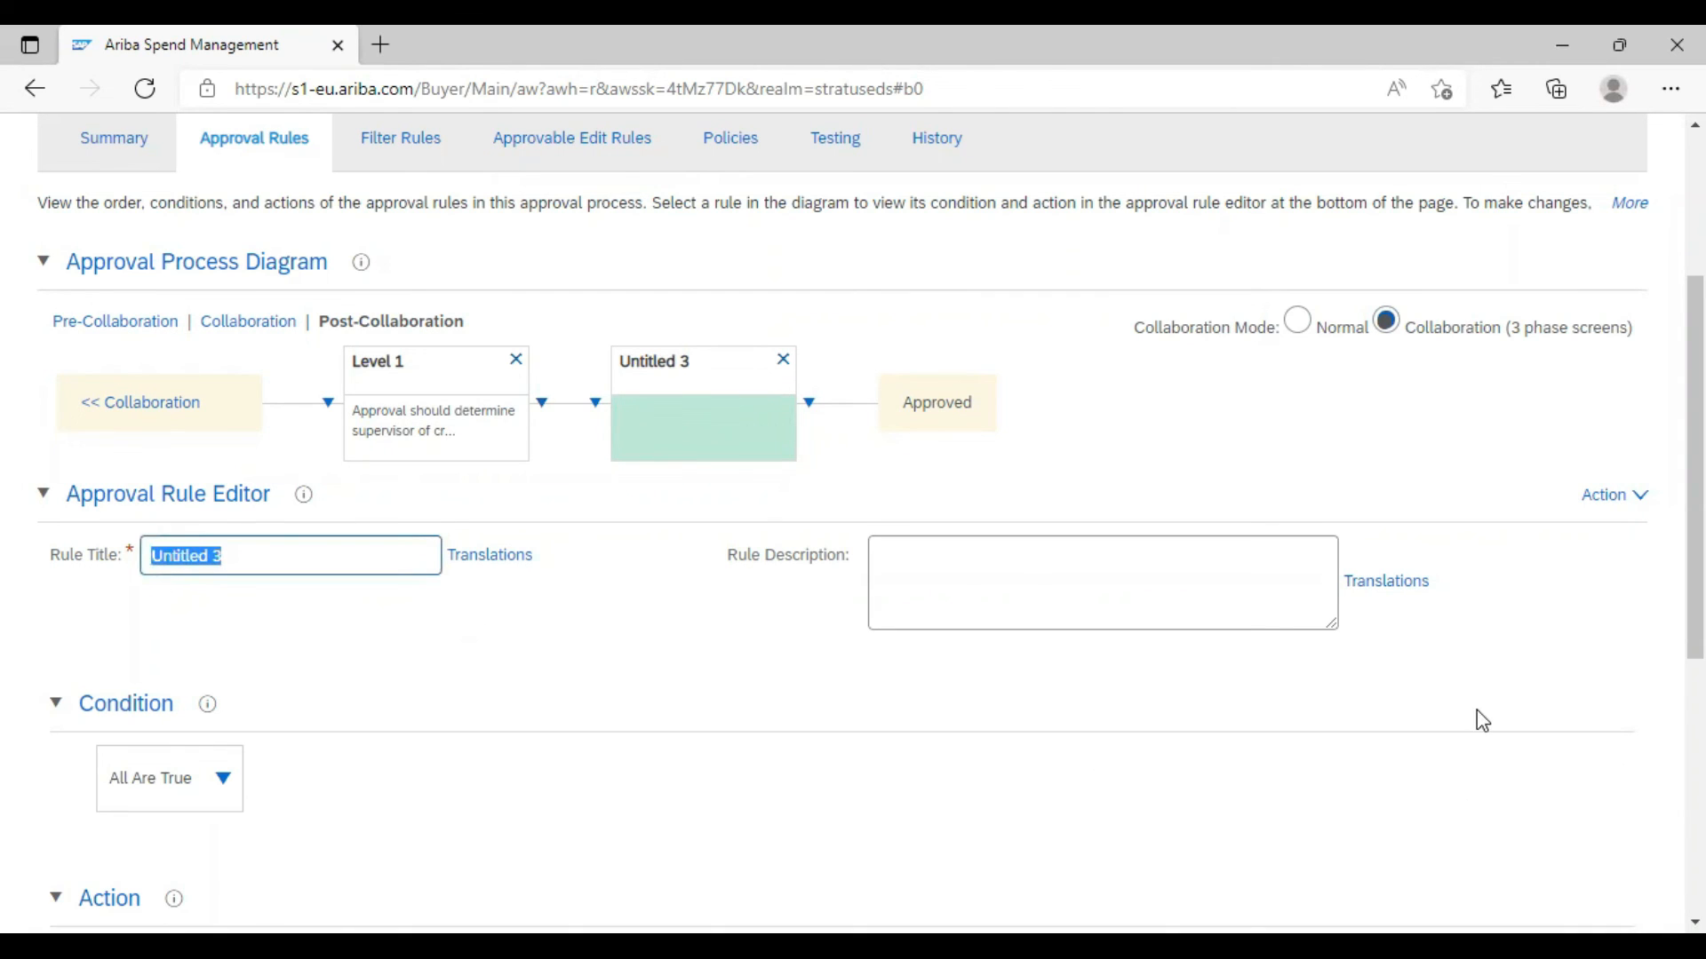
type("Leve")
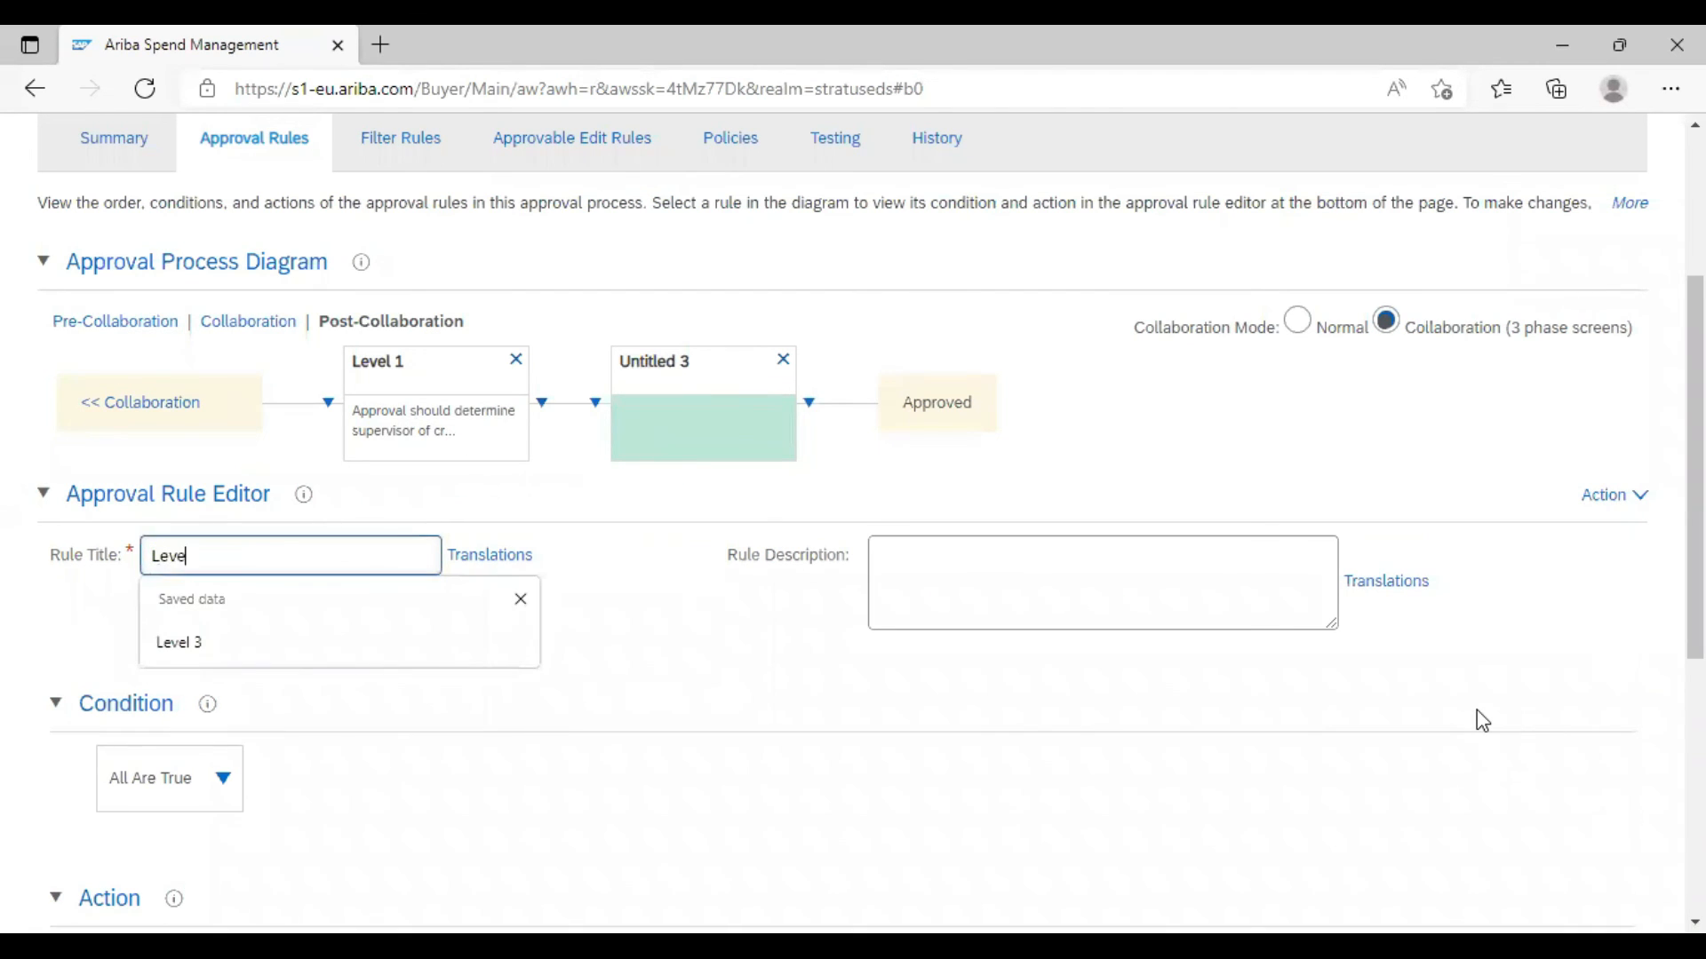
type("l 2")
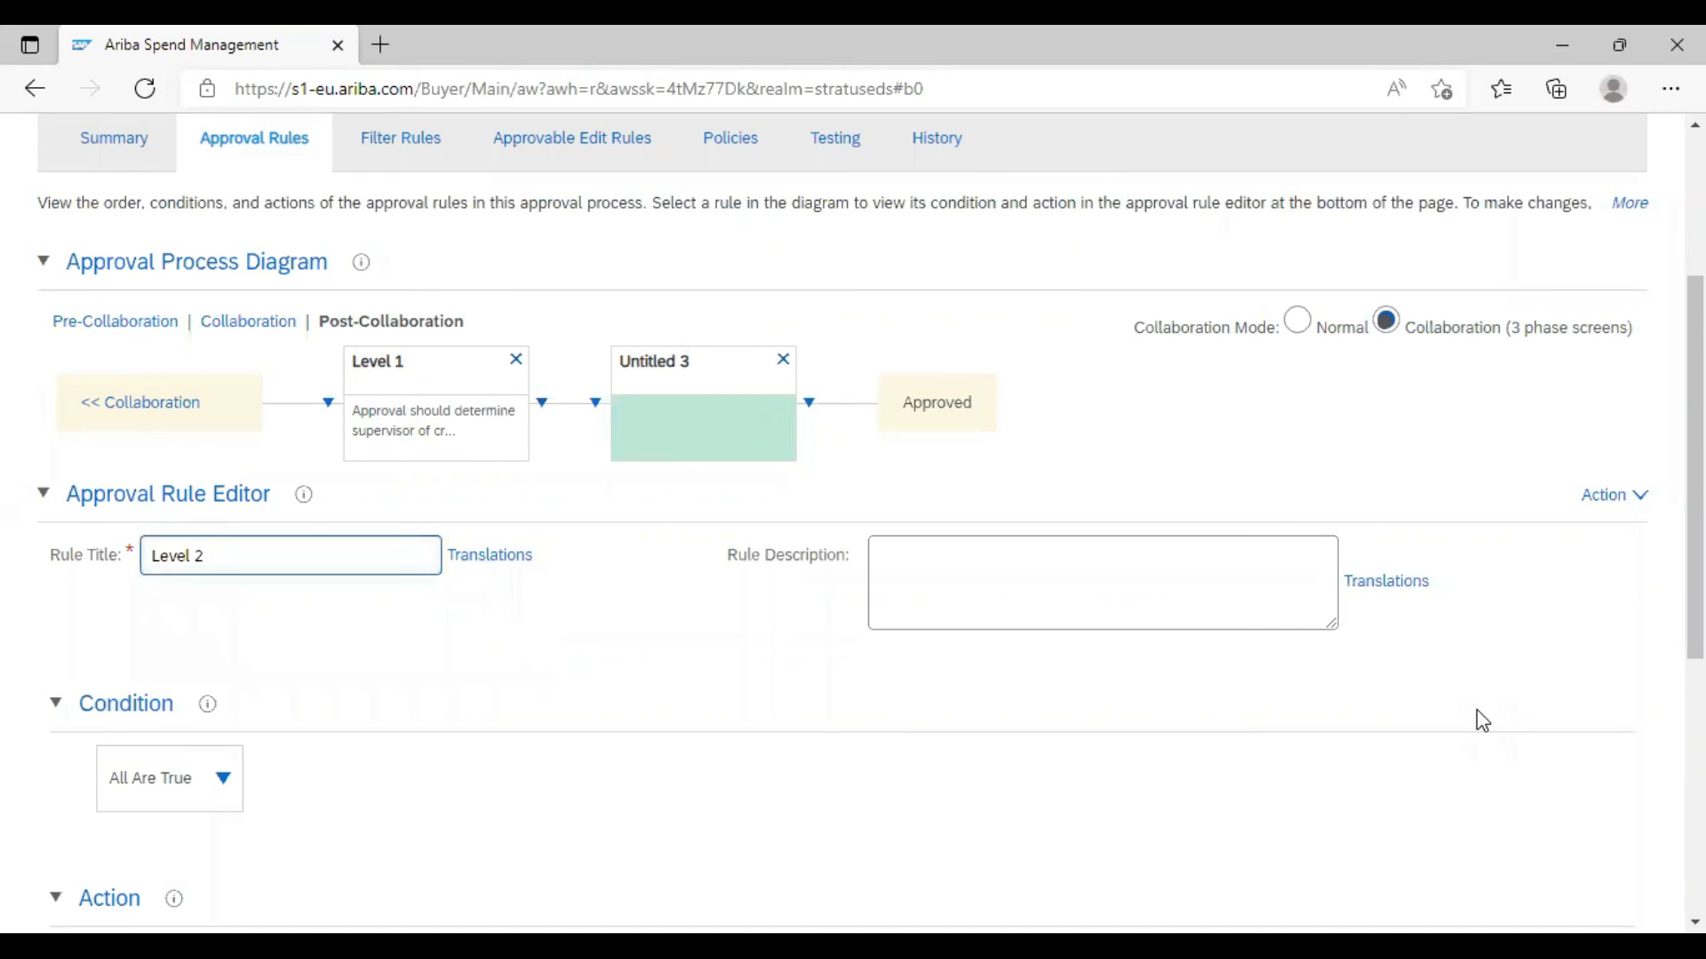
left_click(940, 595)
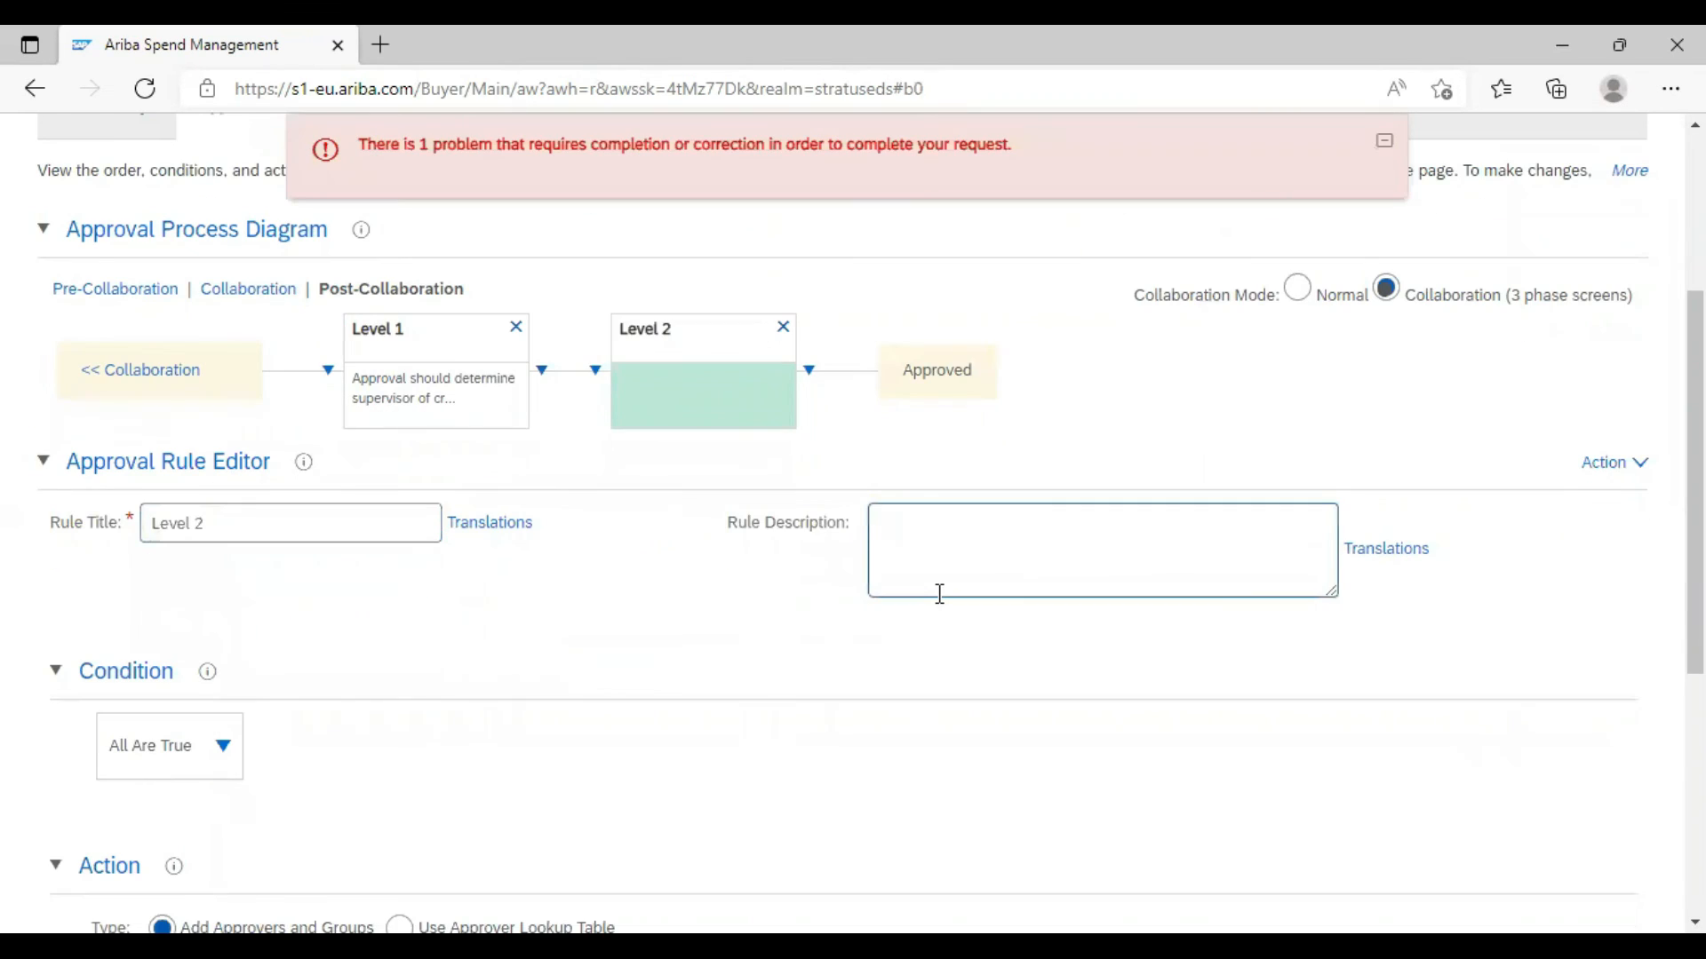
type("Approval should go to Purchasing agent")
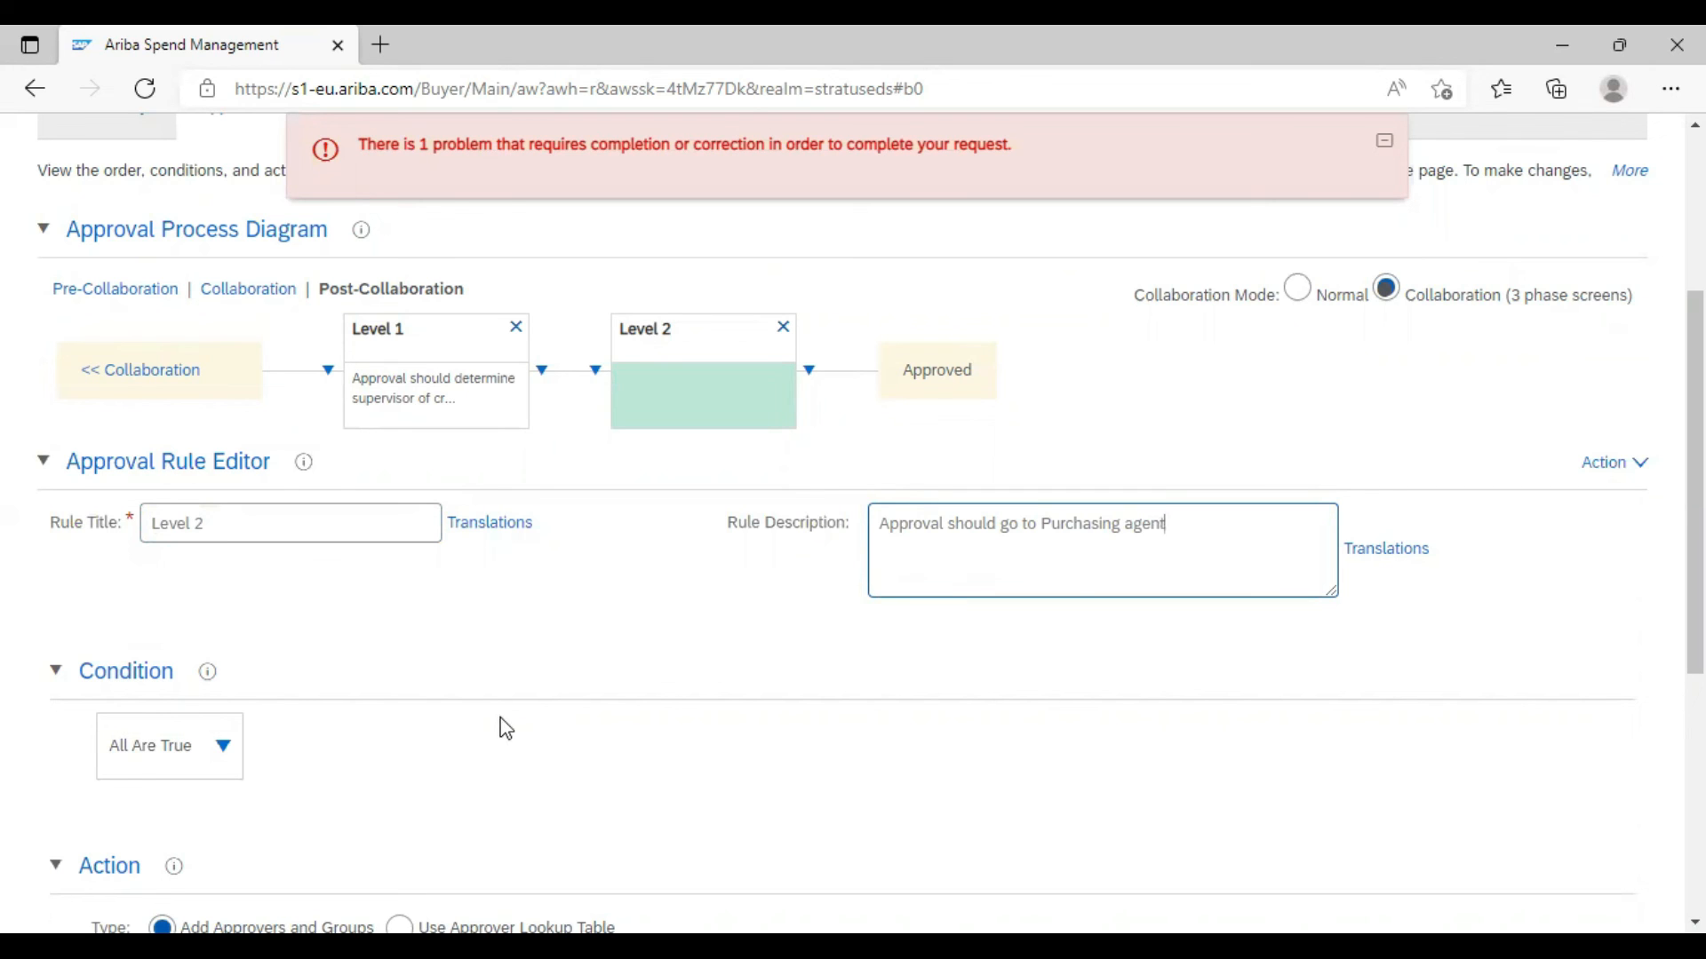
Set the approver group of the Level 2 rule's Add Group action to Purchasing Agent
scroll(497, 723, "down", 3)
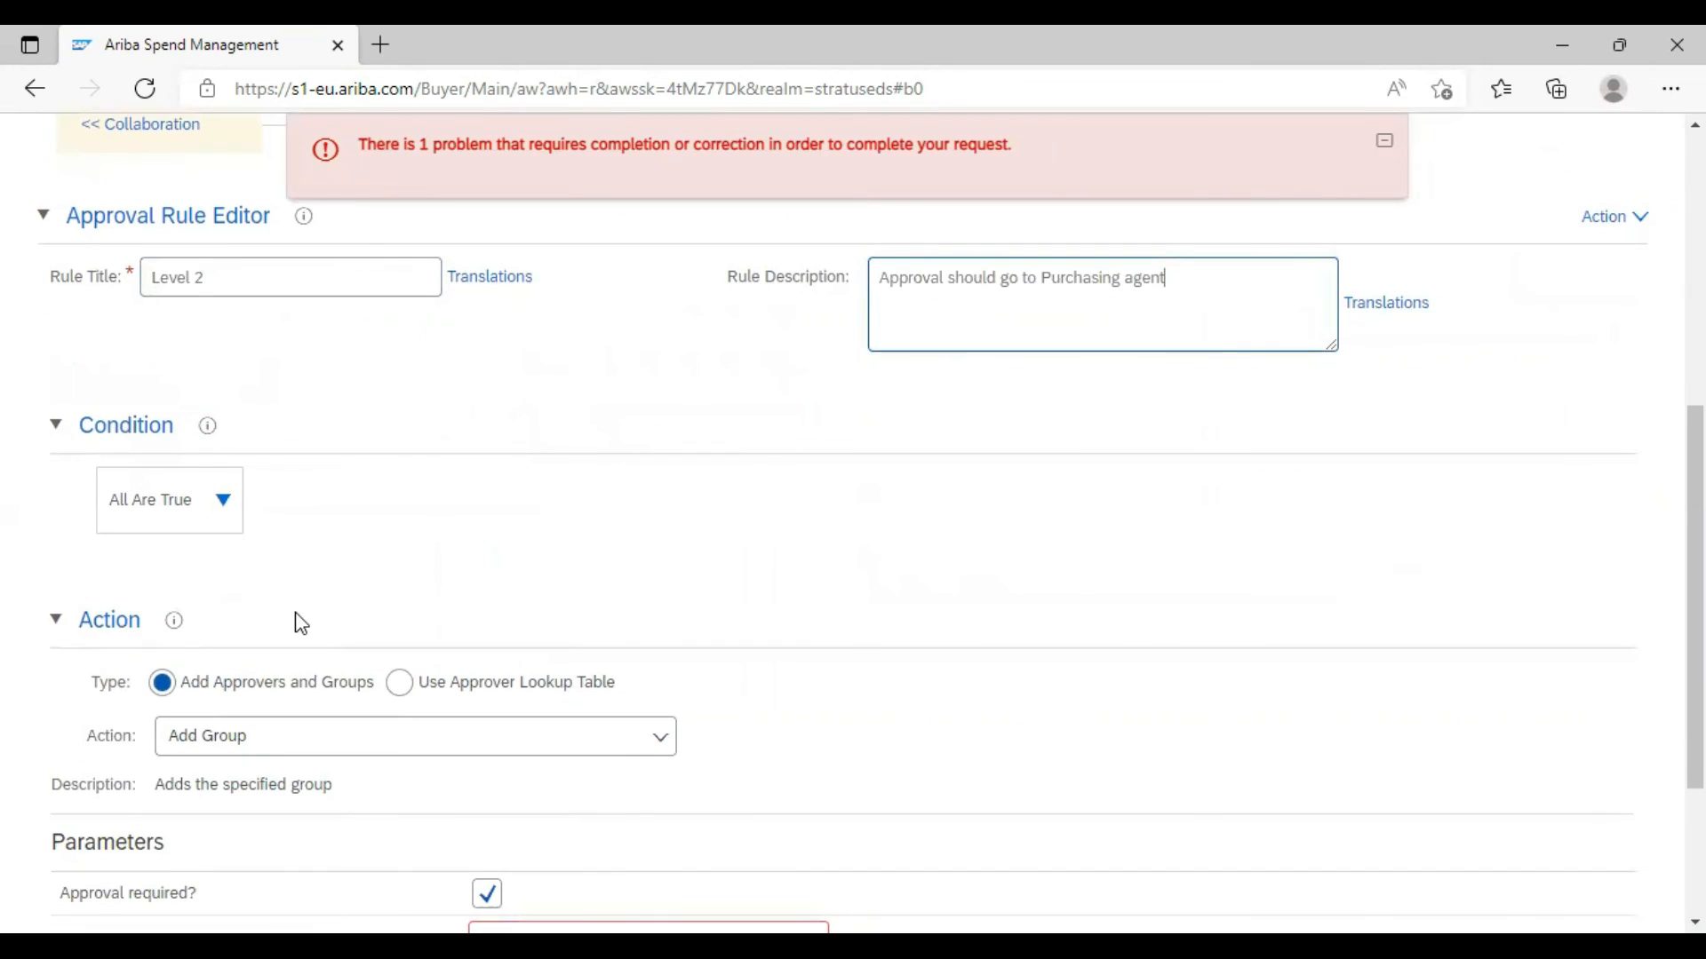
scroll(357, 680, "down", 3)
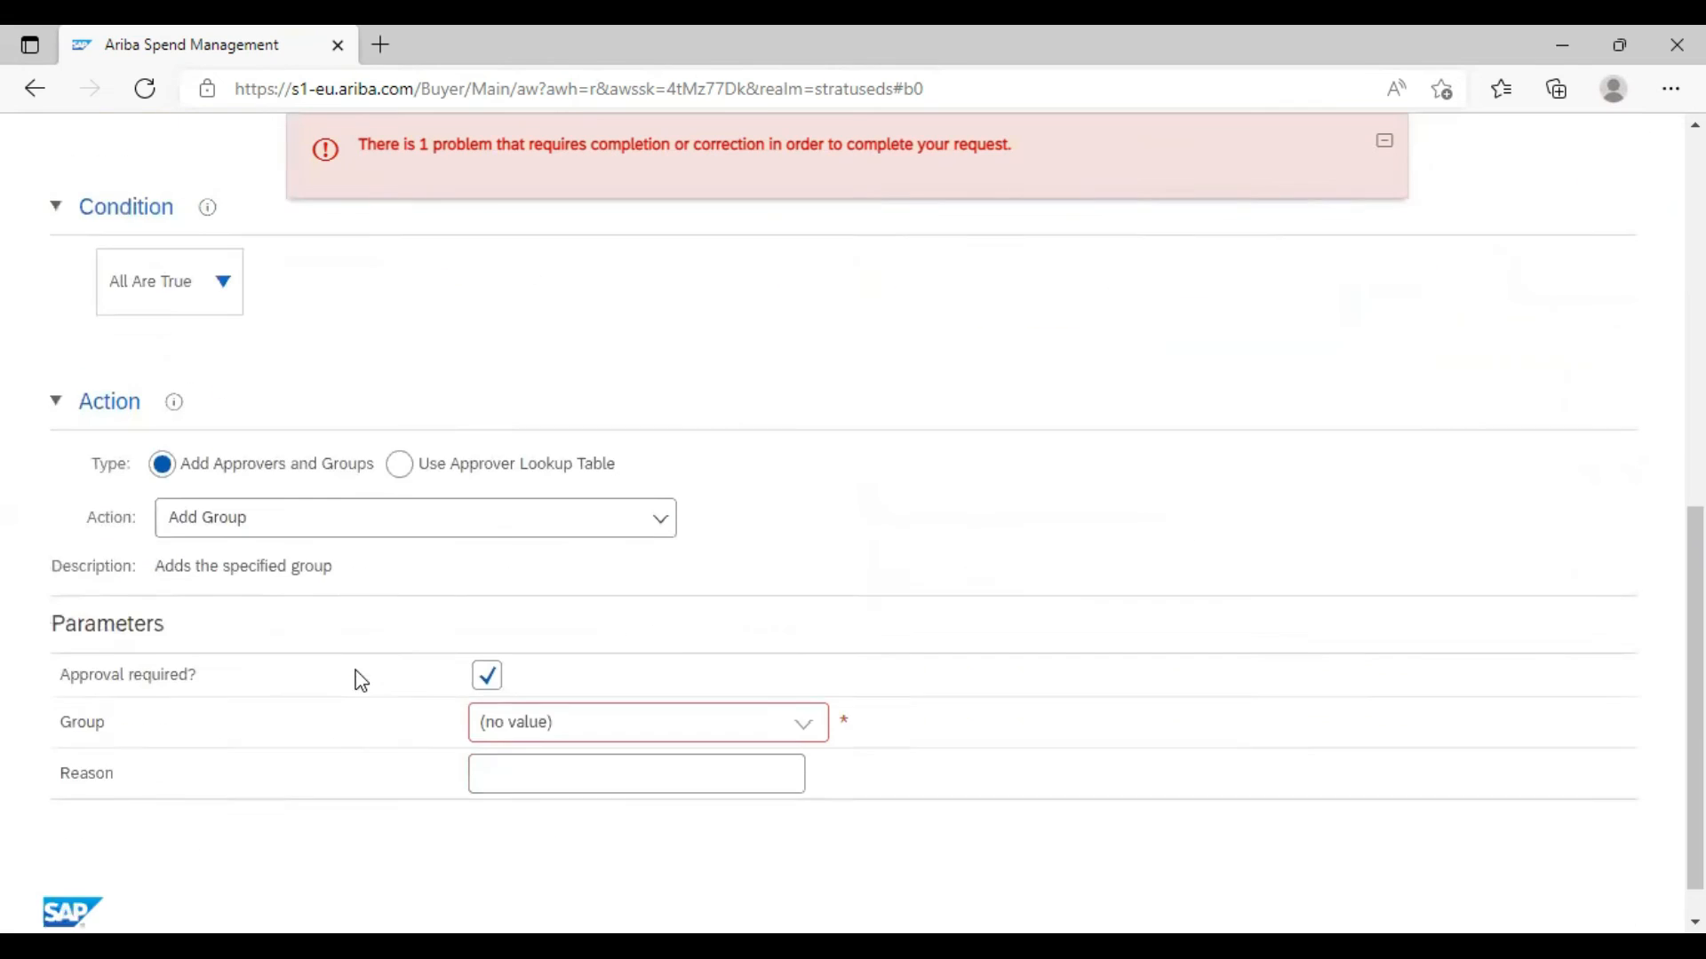
scroll(57, 476, "up", 2)
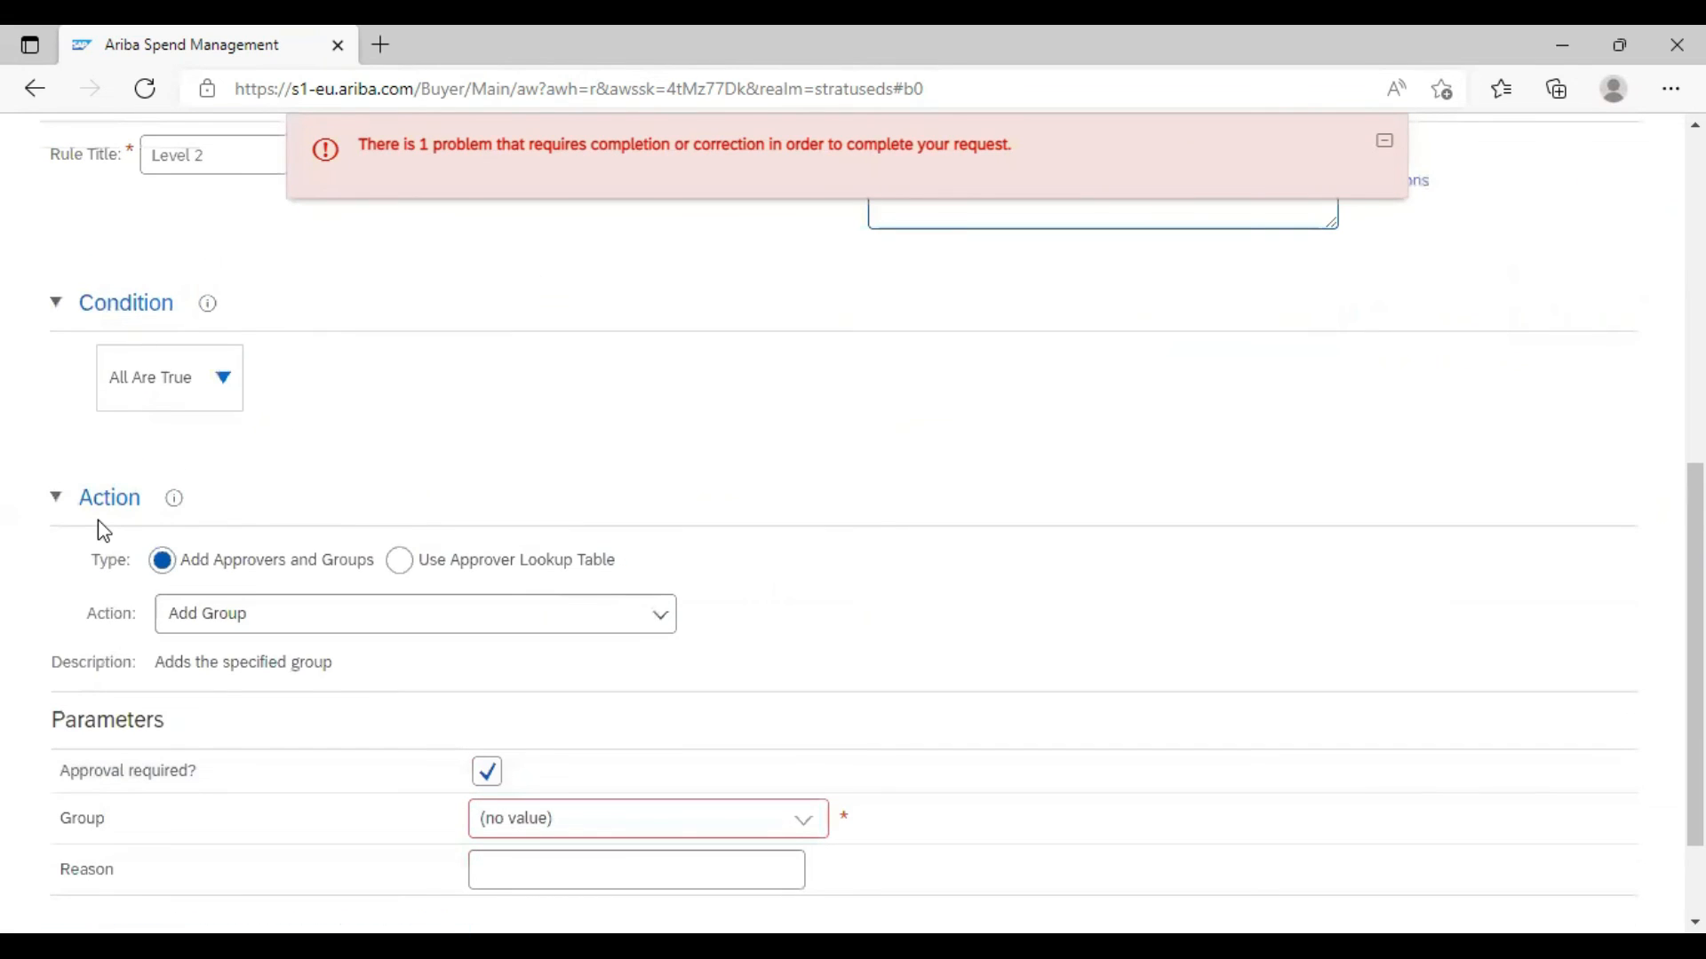
scroll(125, 633, "up", 1)
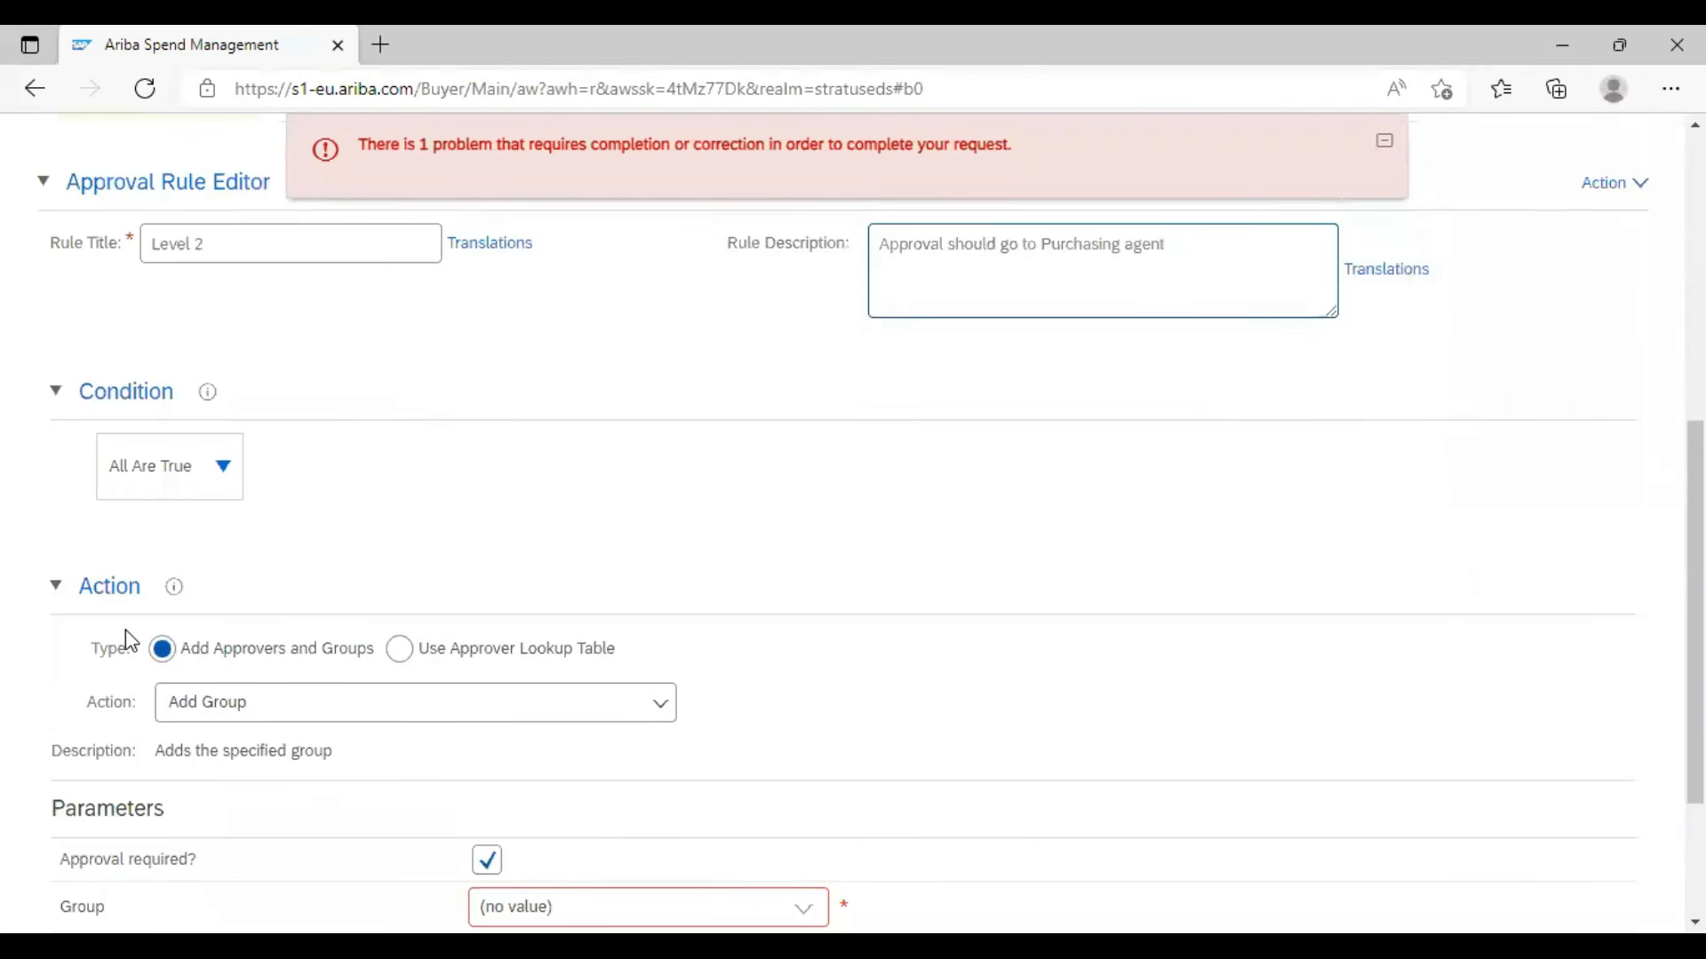
scroll(125, 630, "up", 2)
left_click_drag(1041, 403, 1124, 418)
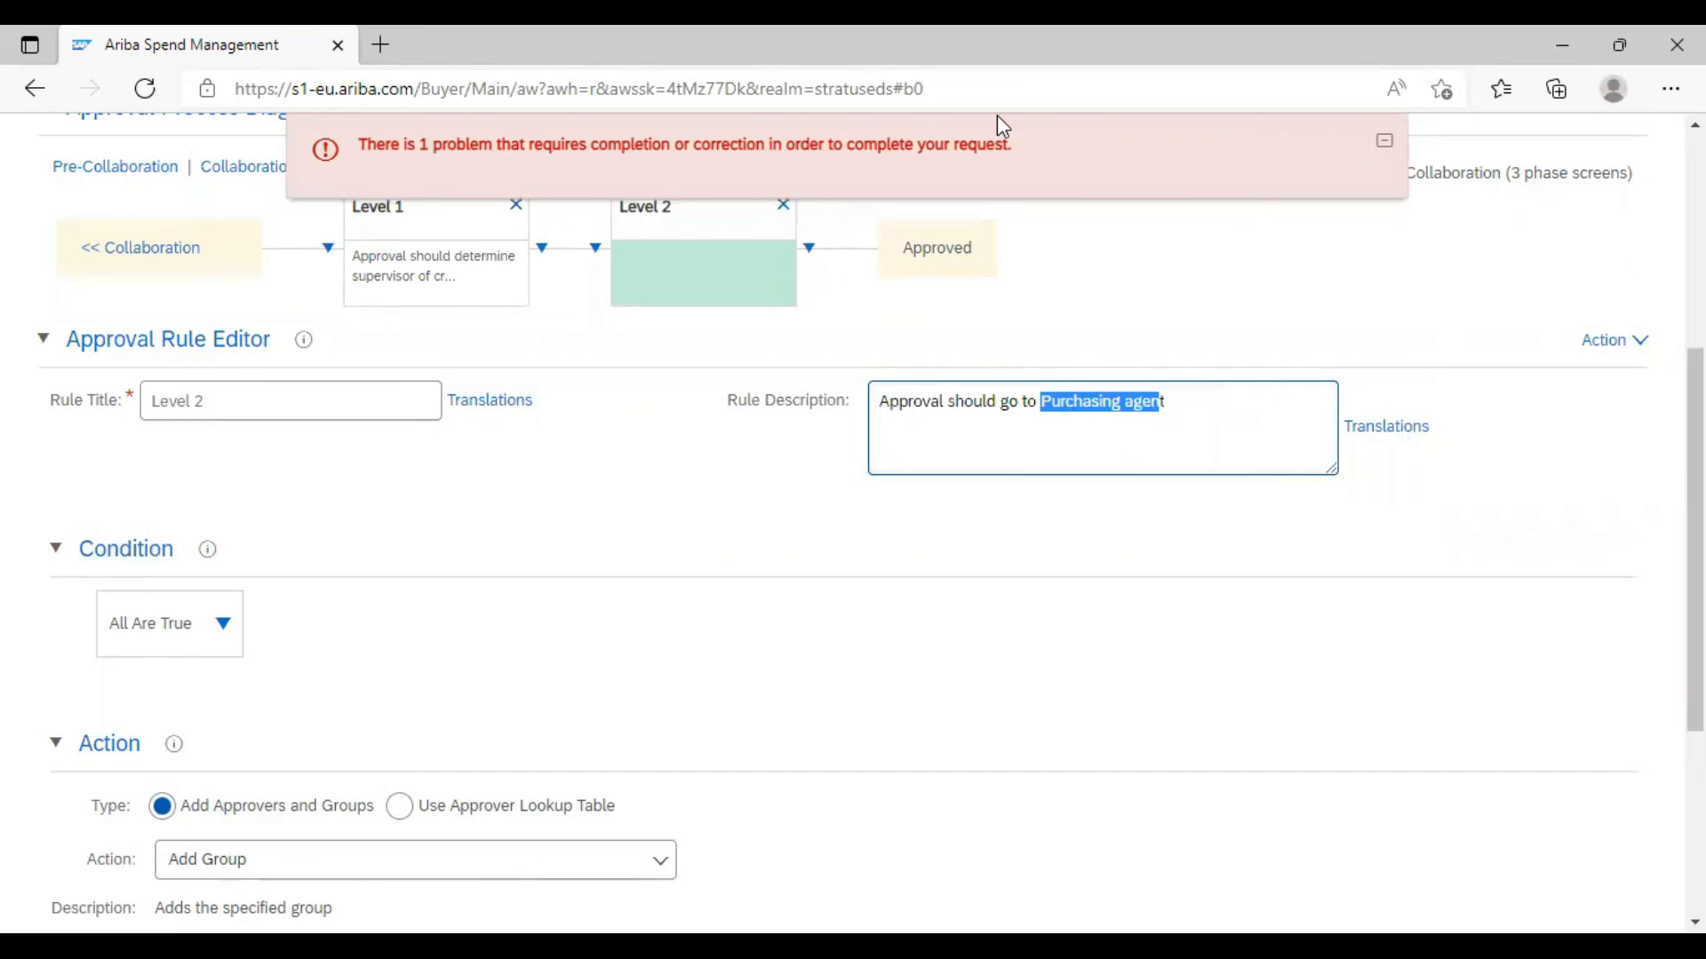
left_click(997, 115)
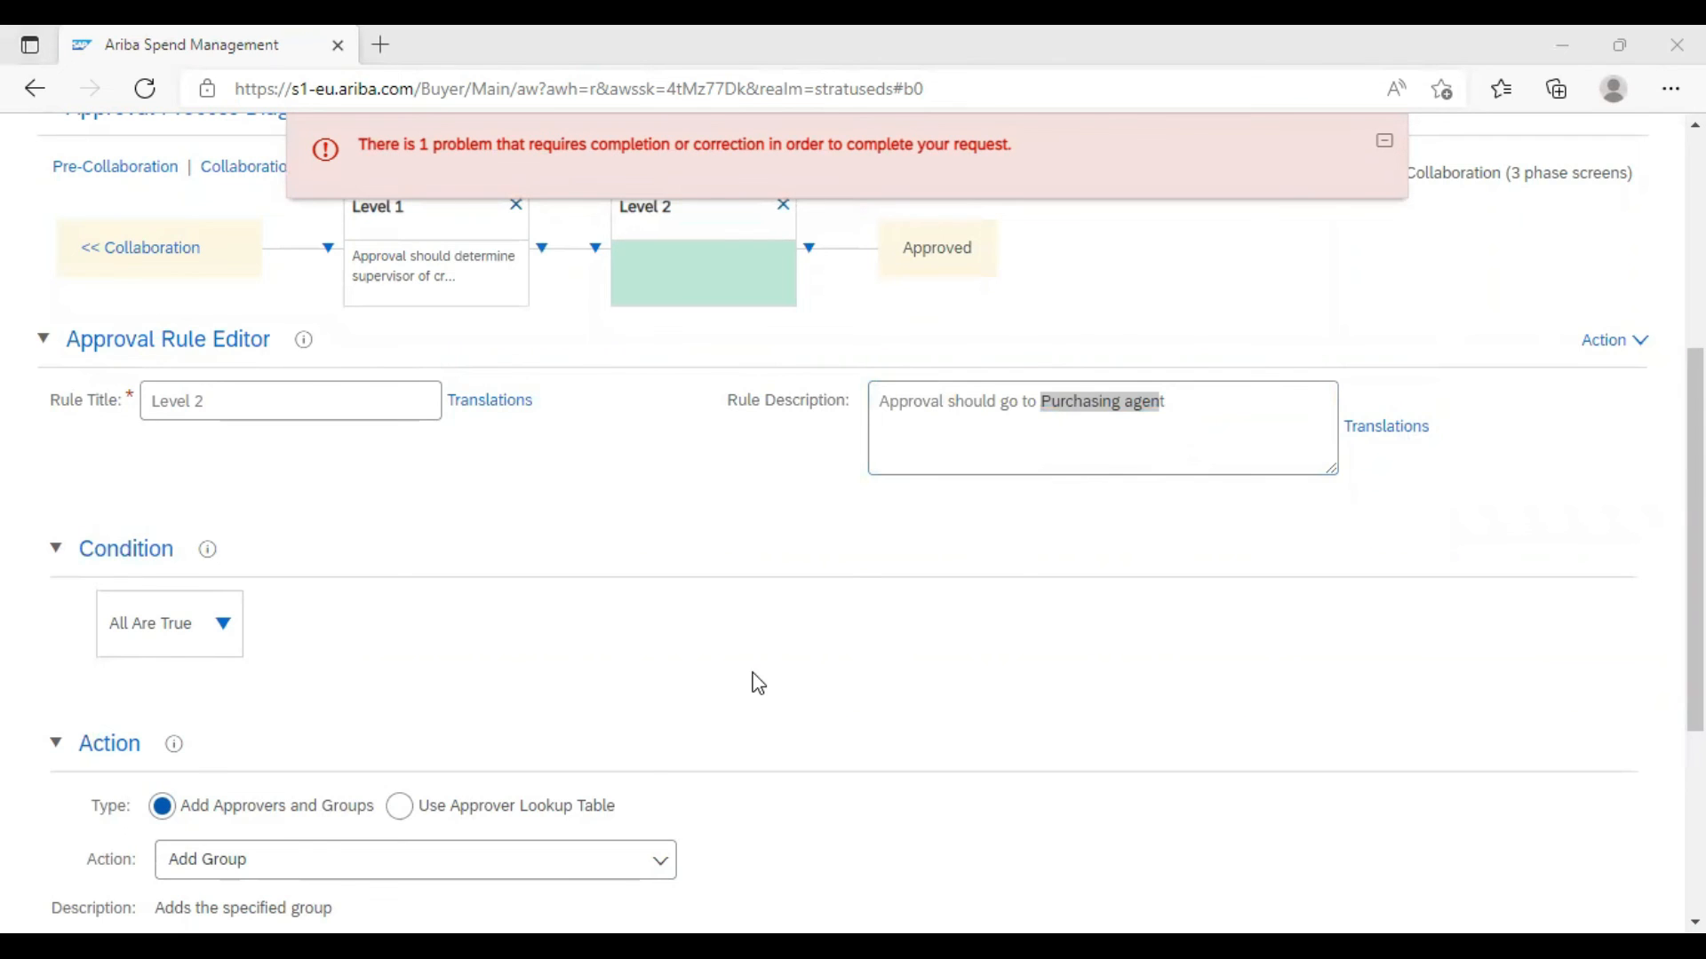
scroll(758, 683, "down", 2)
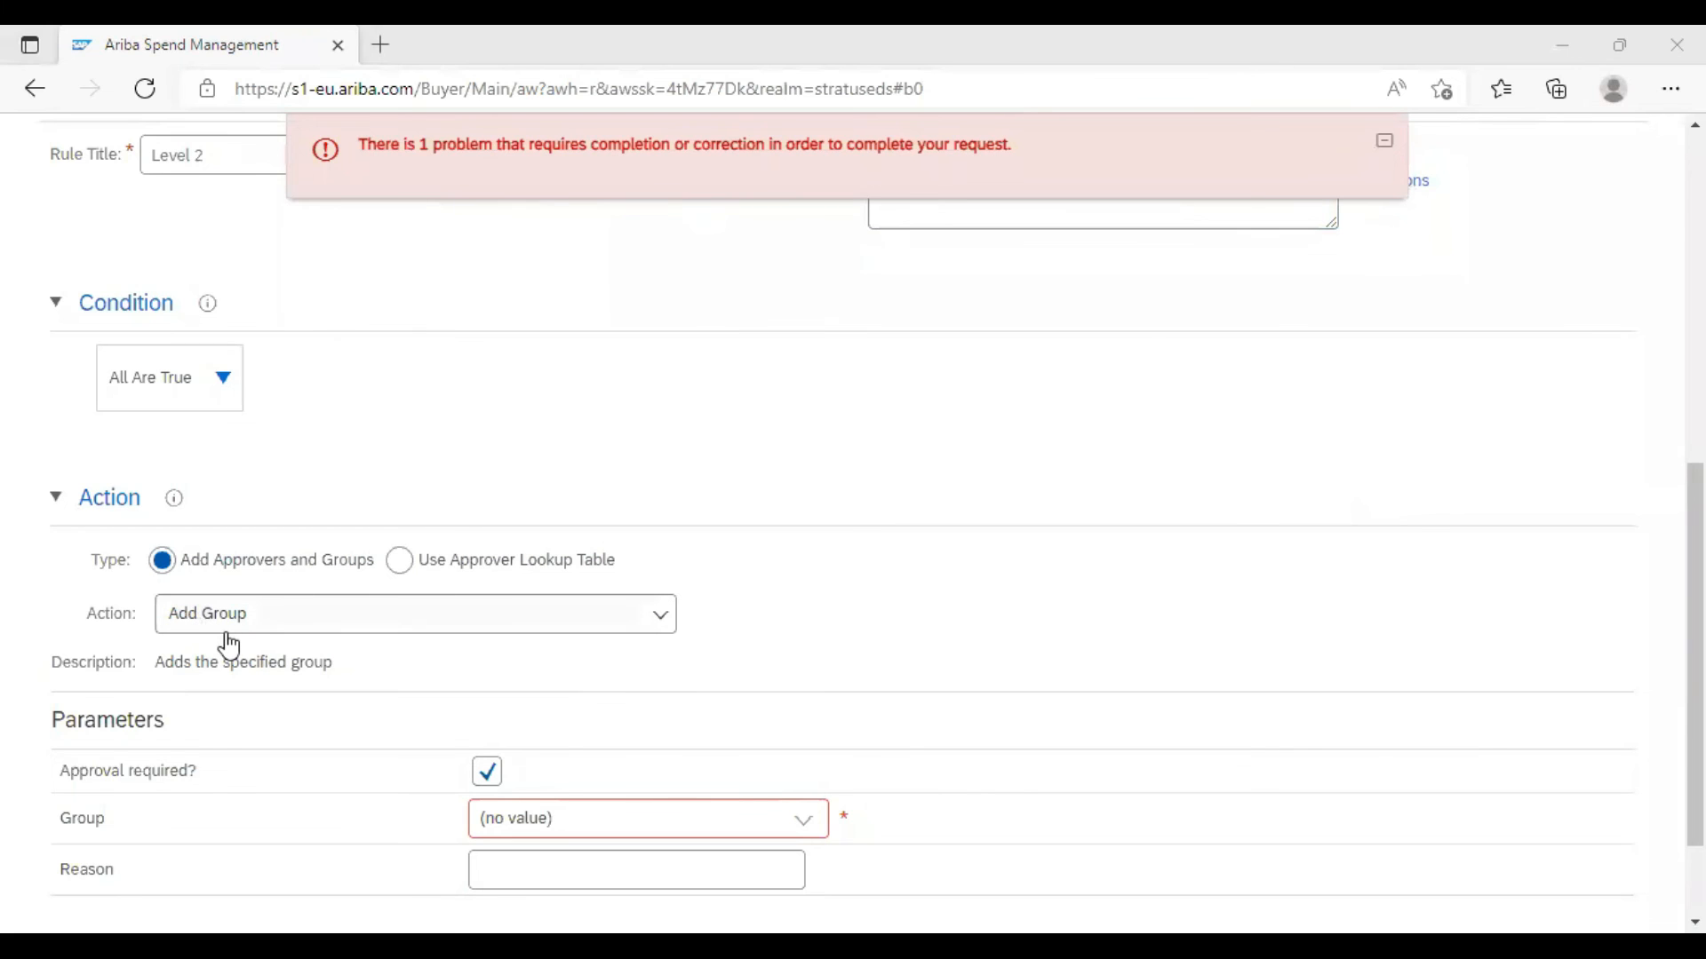
scroll(228, 648, "down", 2)
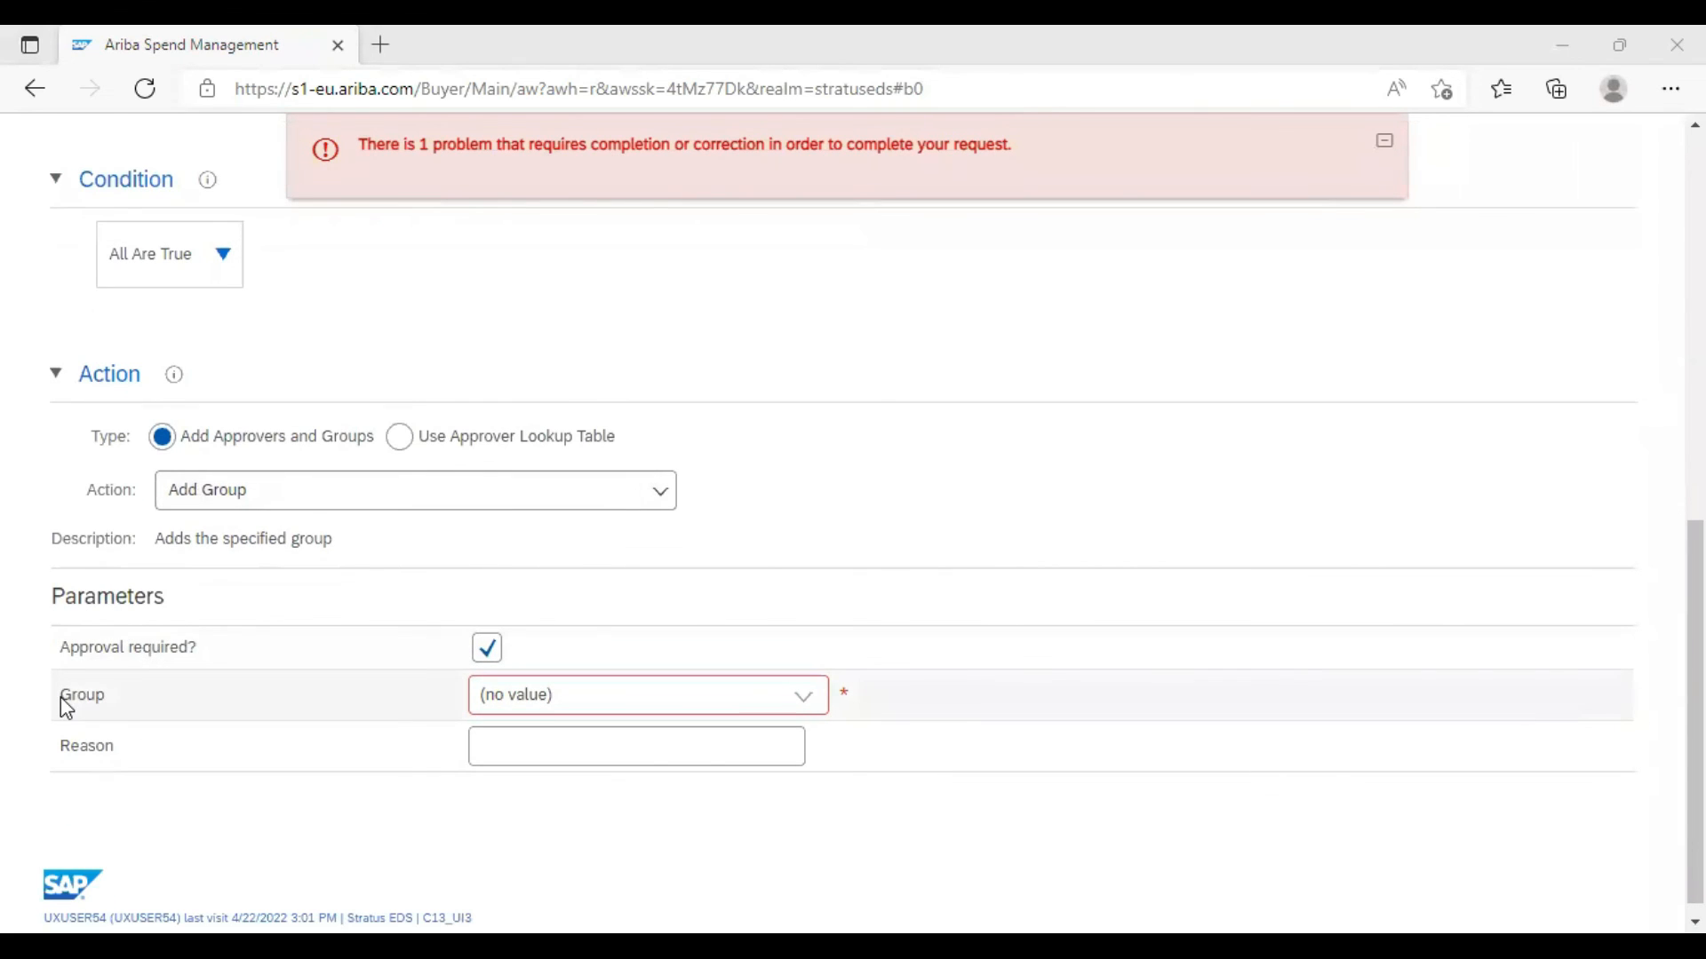
left_click_drag(60, 697, 120, 700)
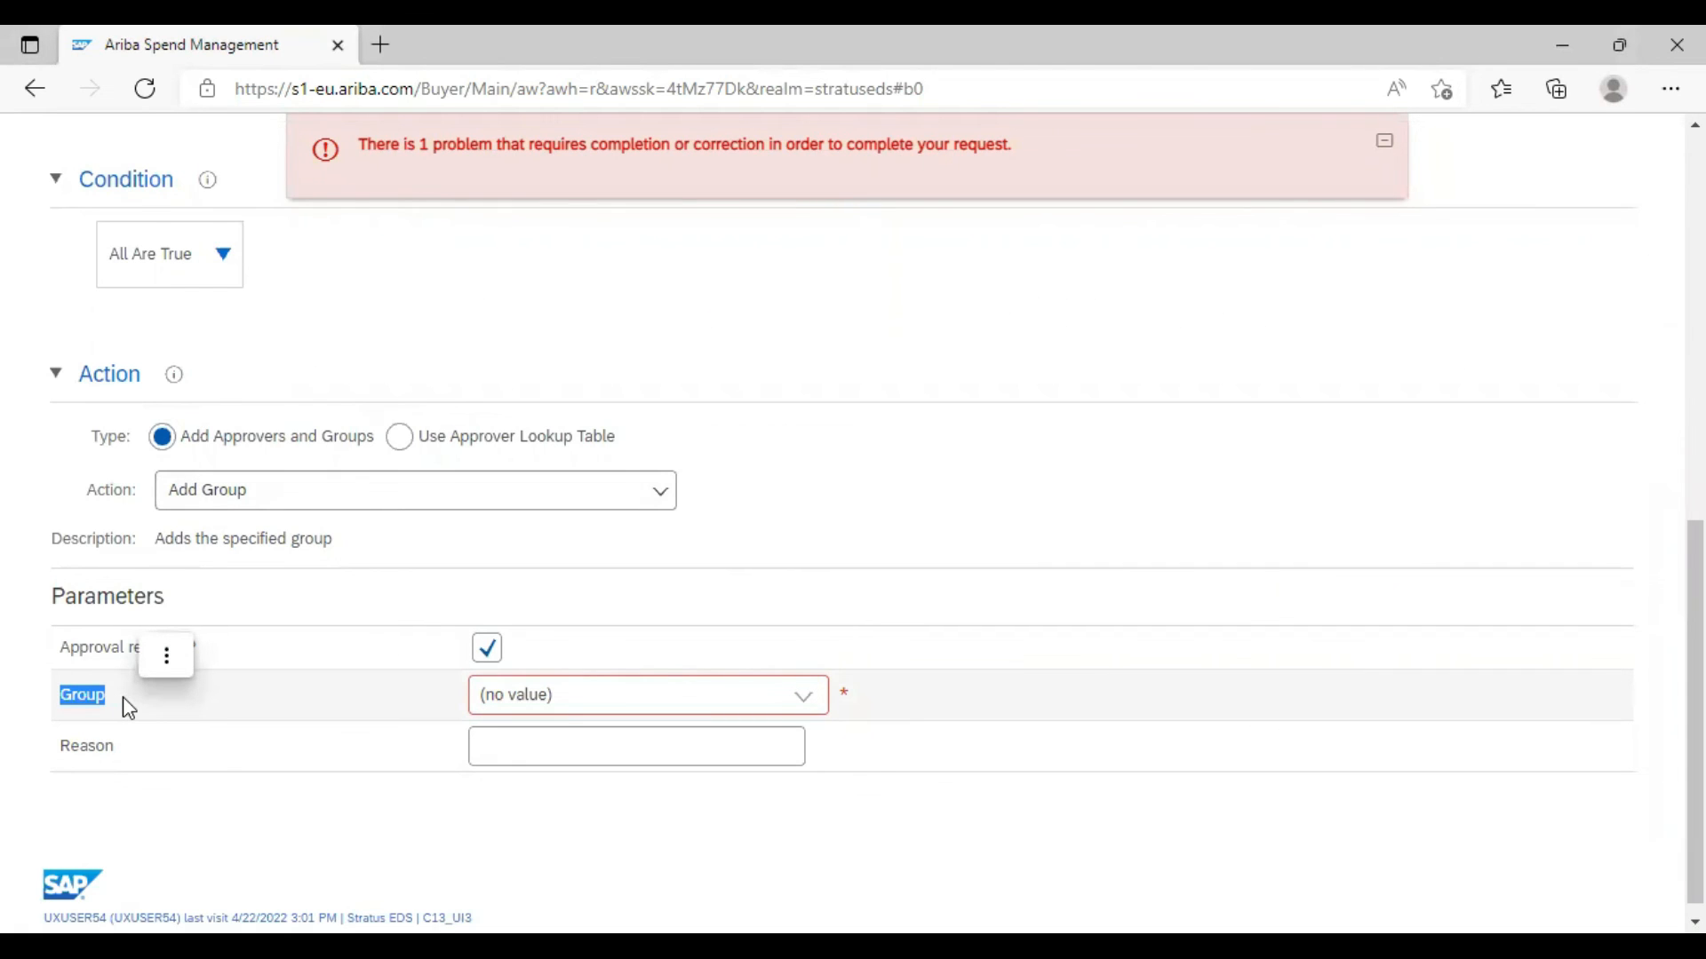
left_click(811, 698)
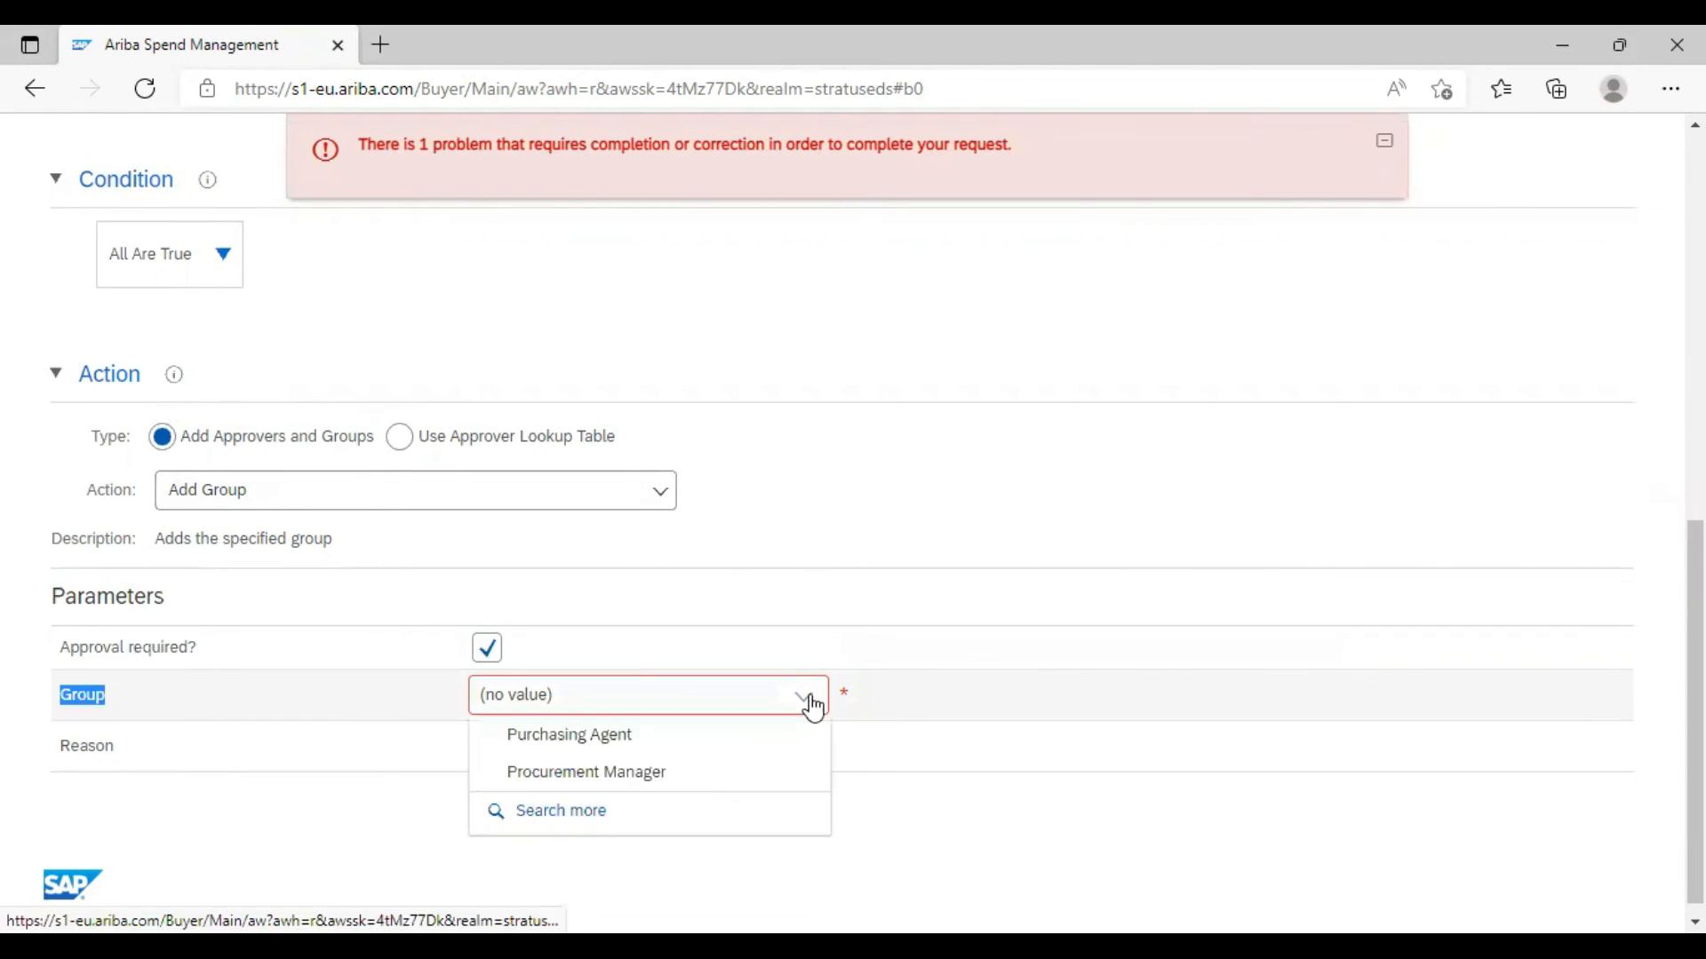
left_click(636, 740)
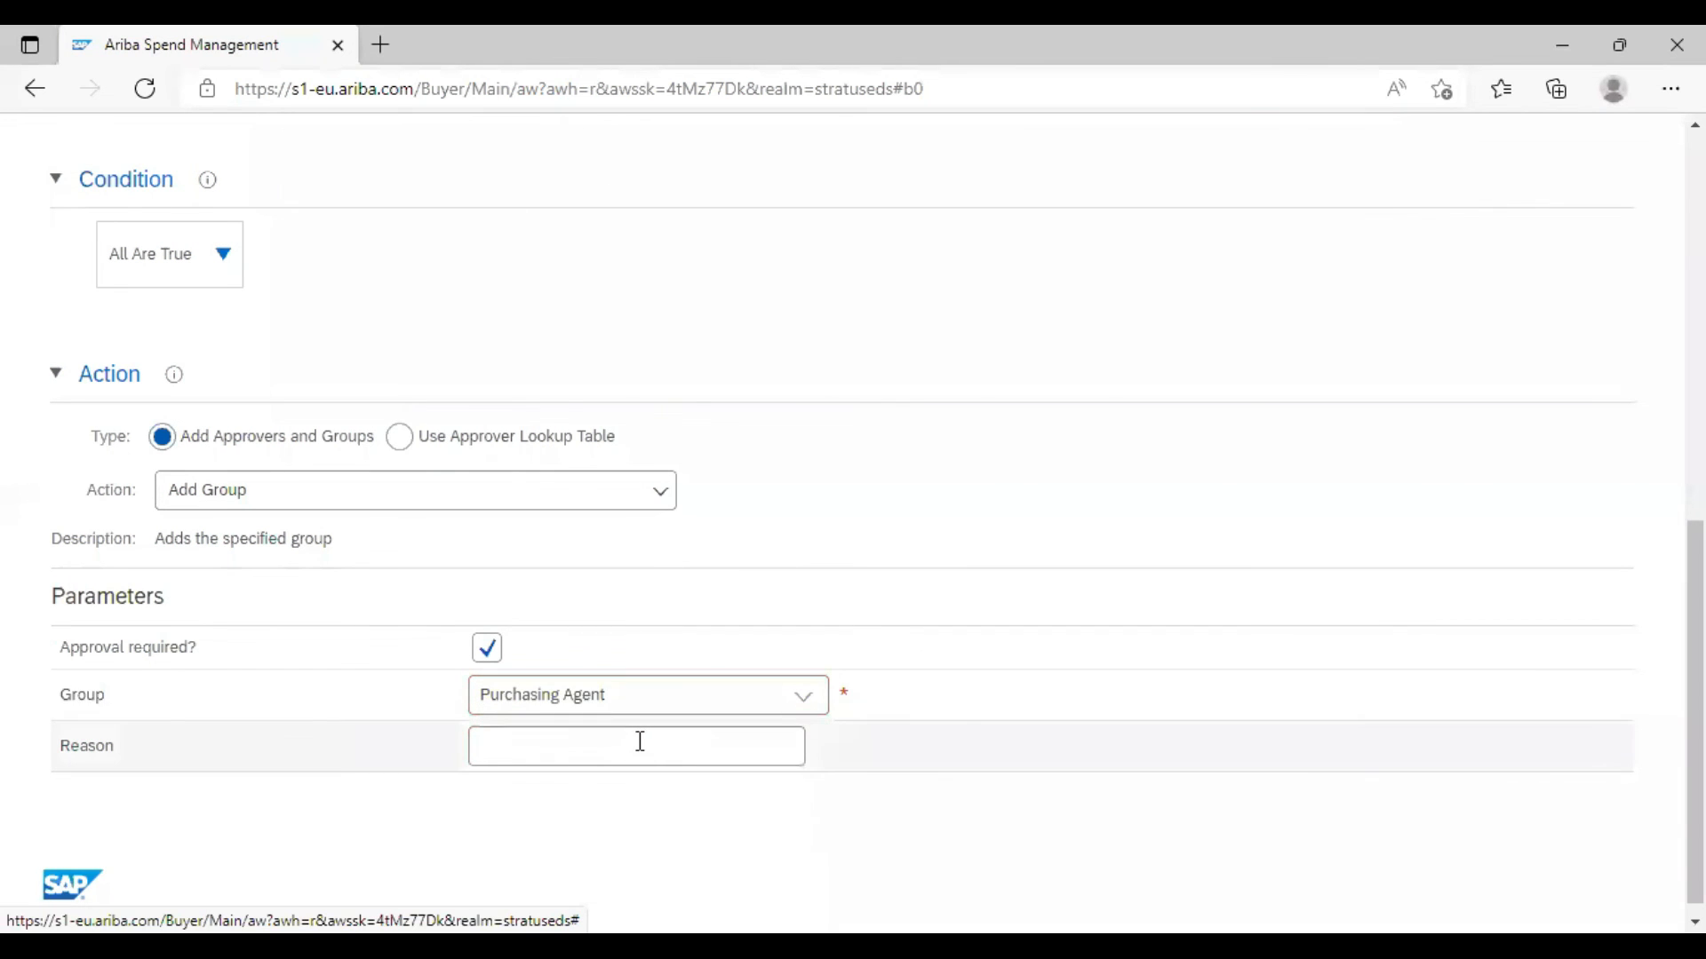
Enter "Must Approve" as the reason for the Level 2 approval action
scroll(757, 709, "down", 1)
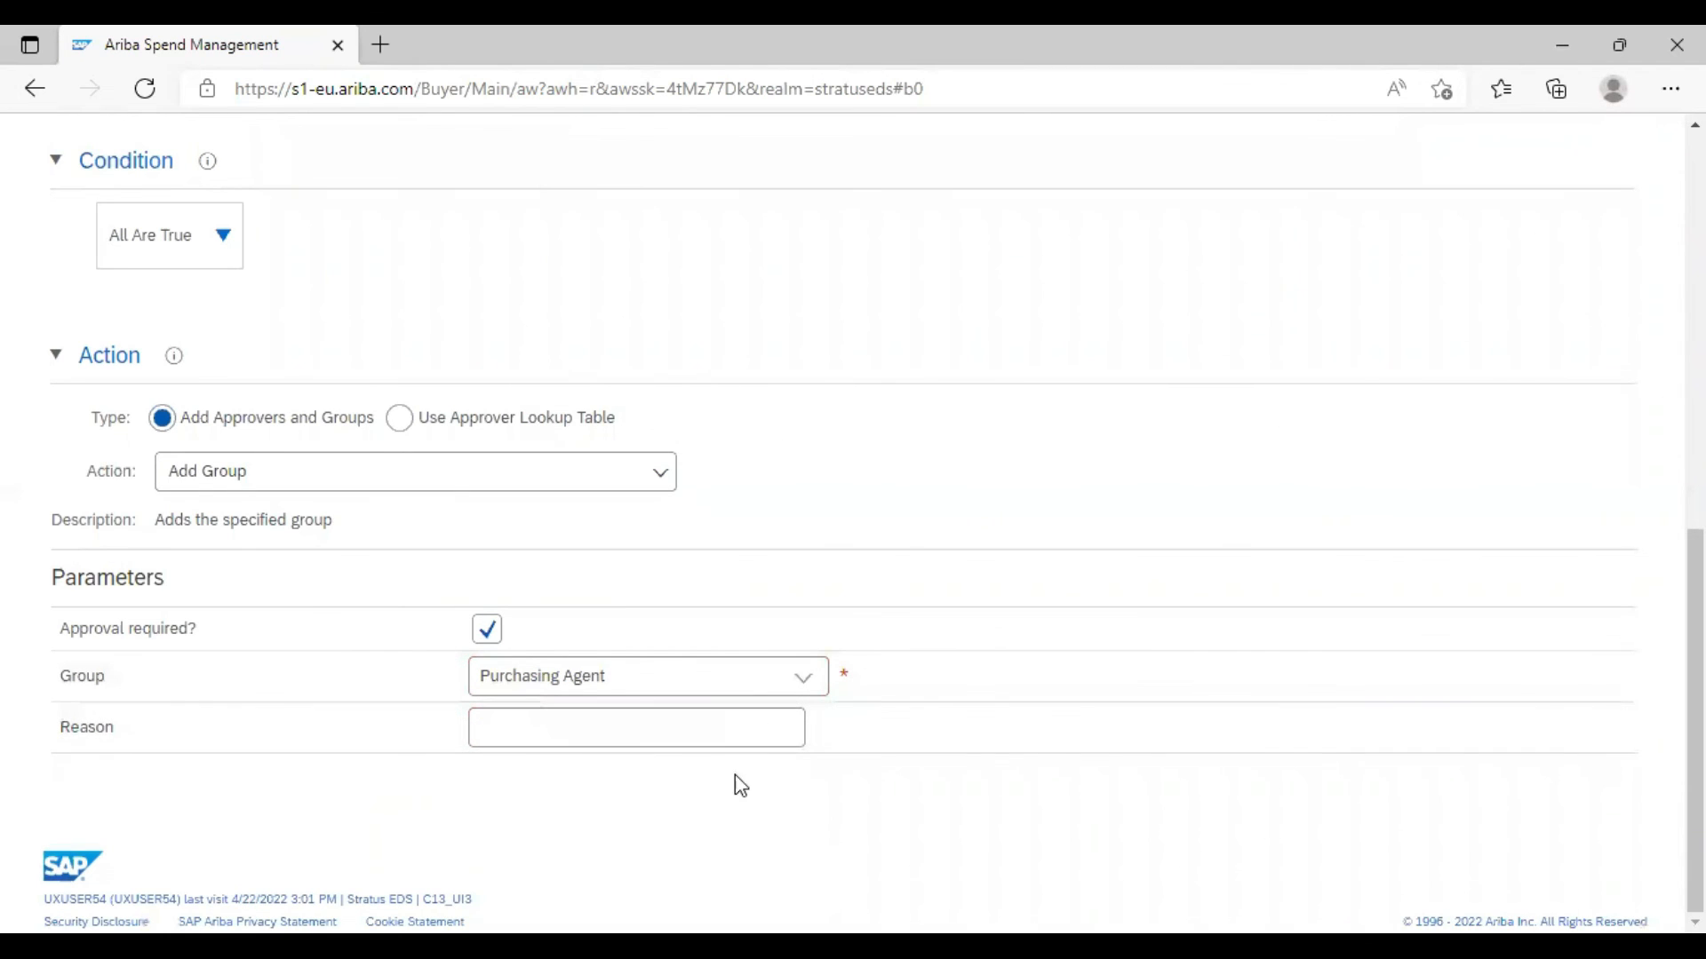
left_click(648, 726)
type("Must Approve")
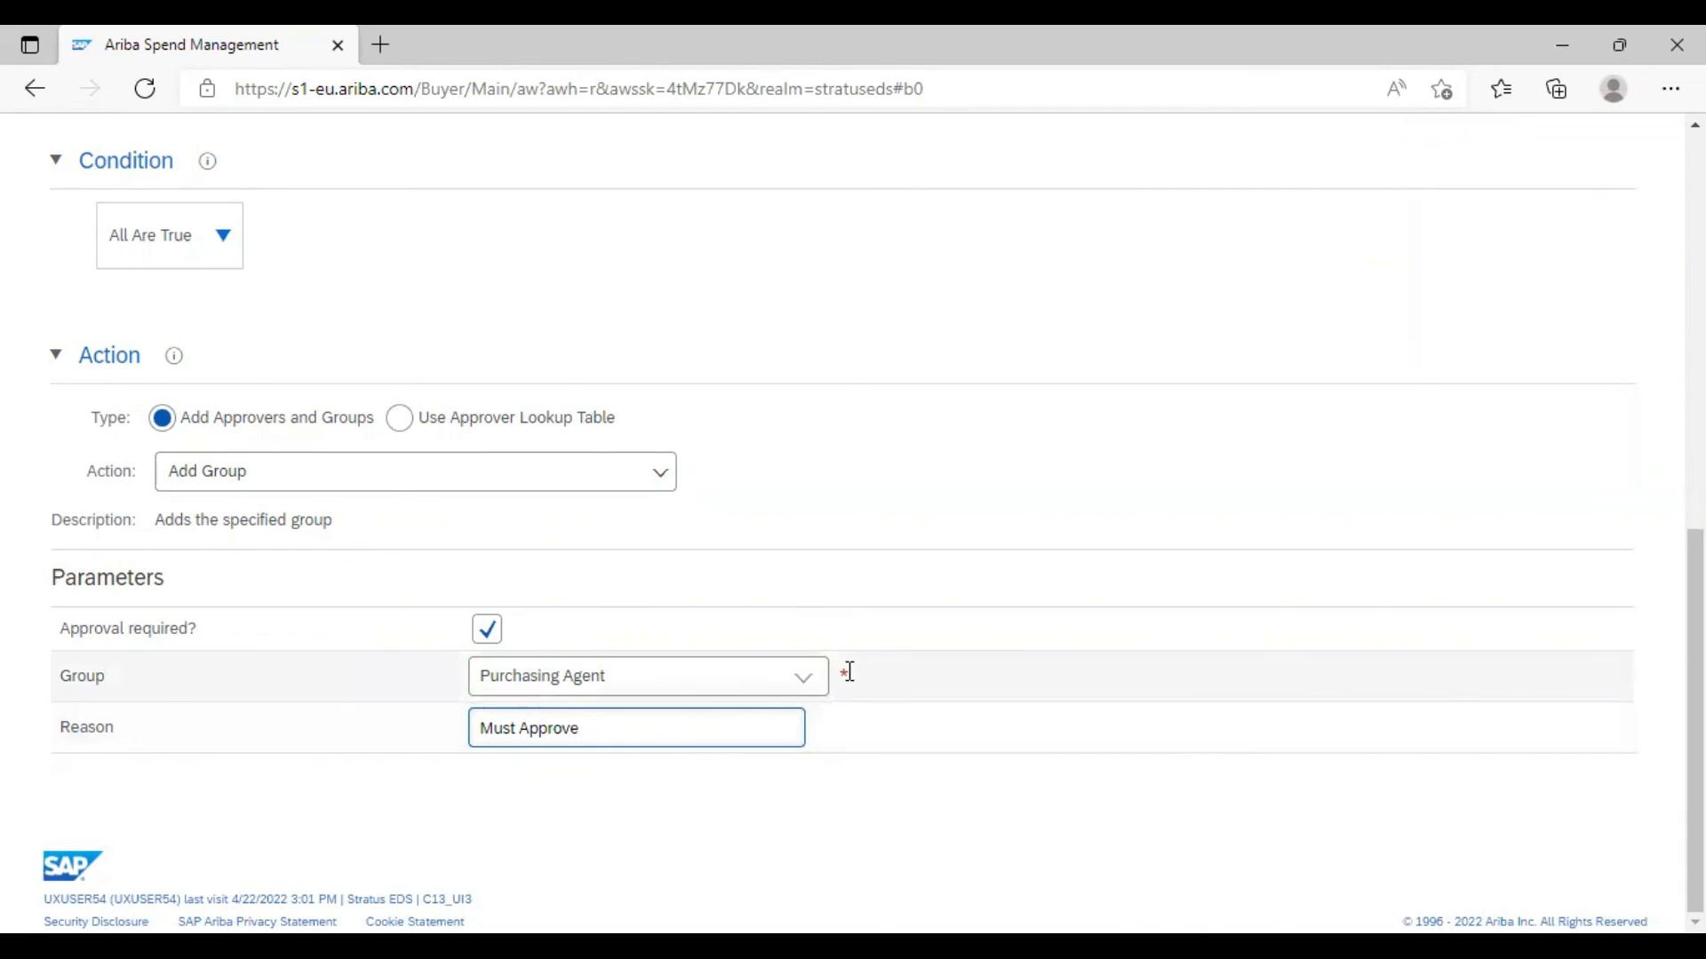
scroll(858, 670, "up", 5)
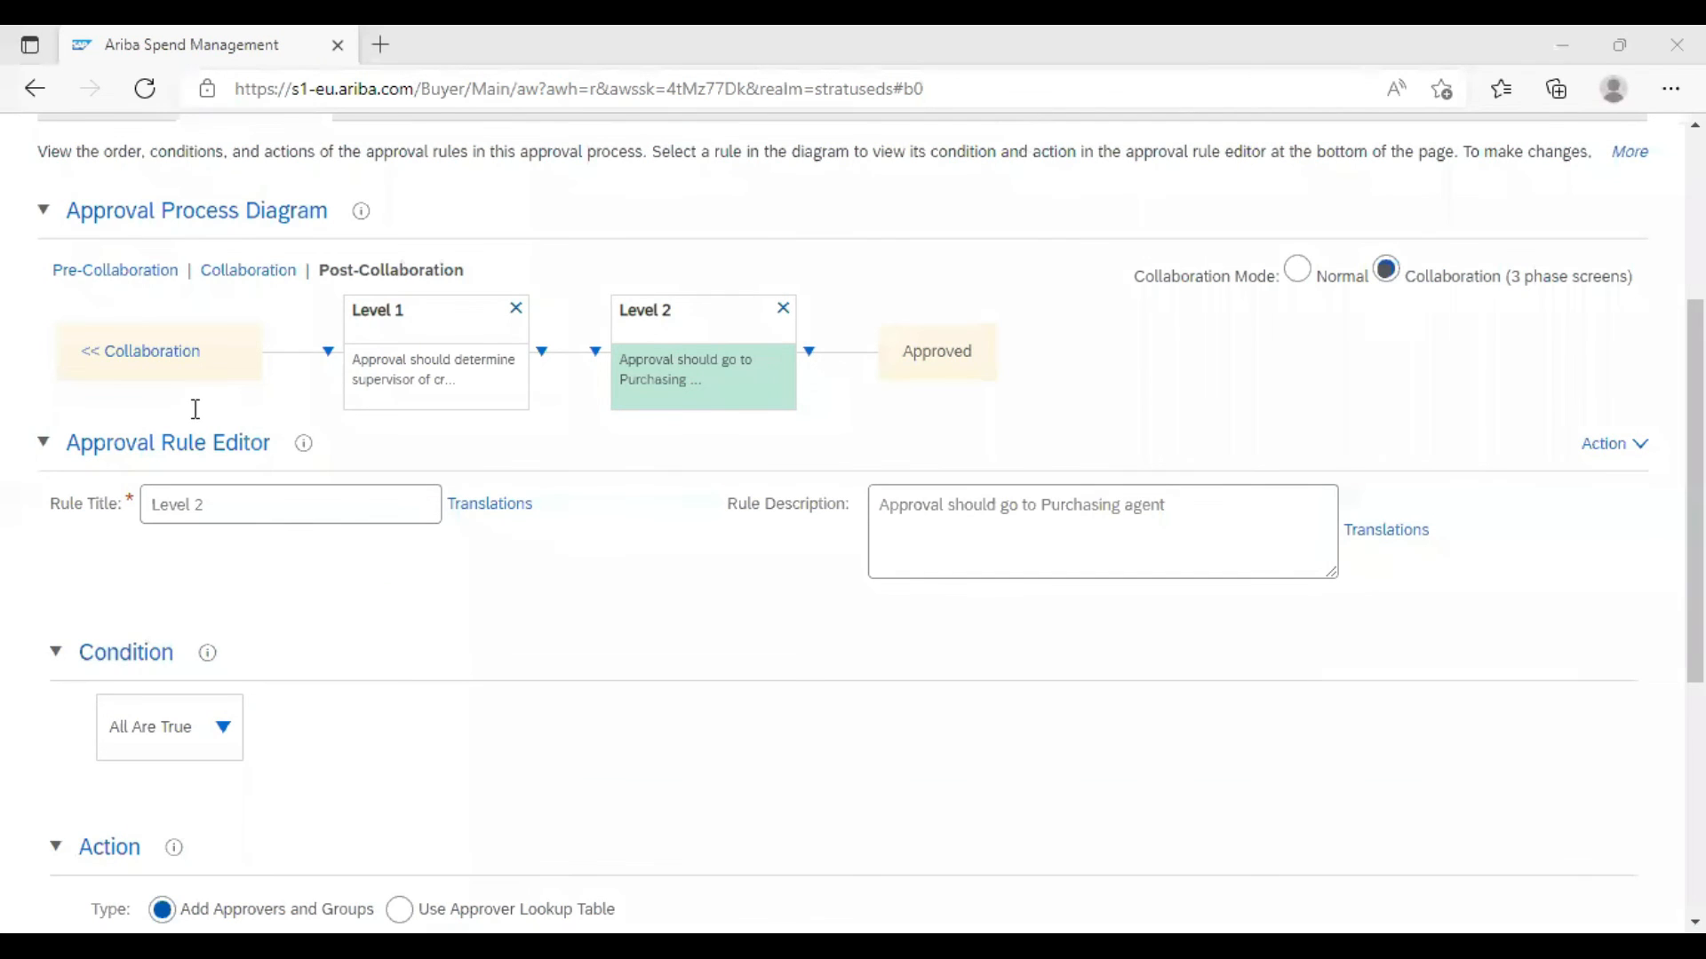
key("alt+Tab")
left_click_drag(100, 360, 930, 364)
key("ctrl+c")
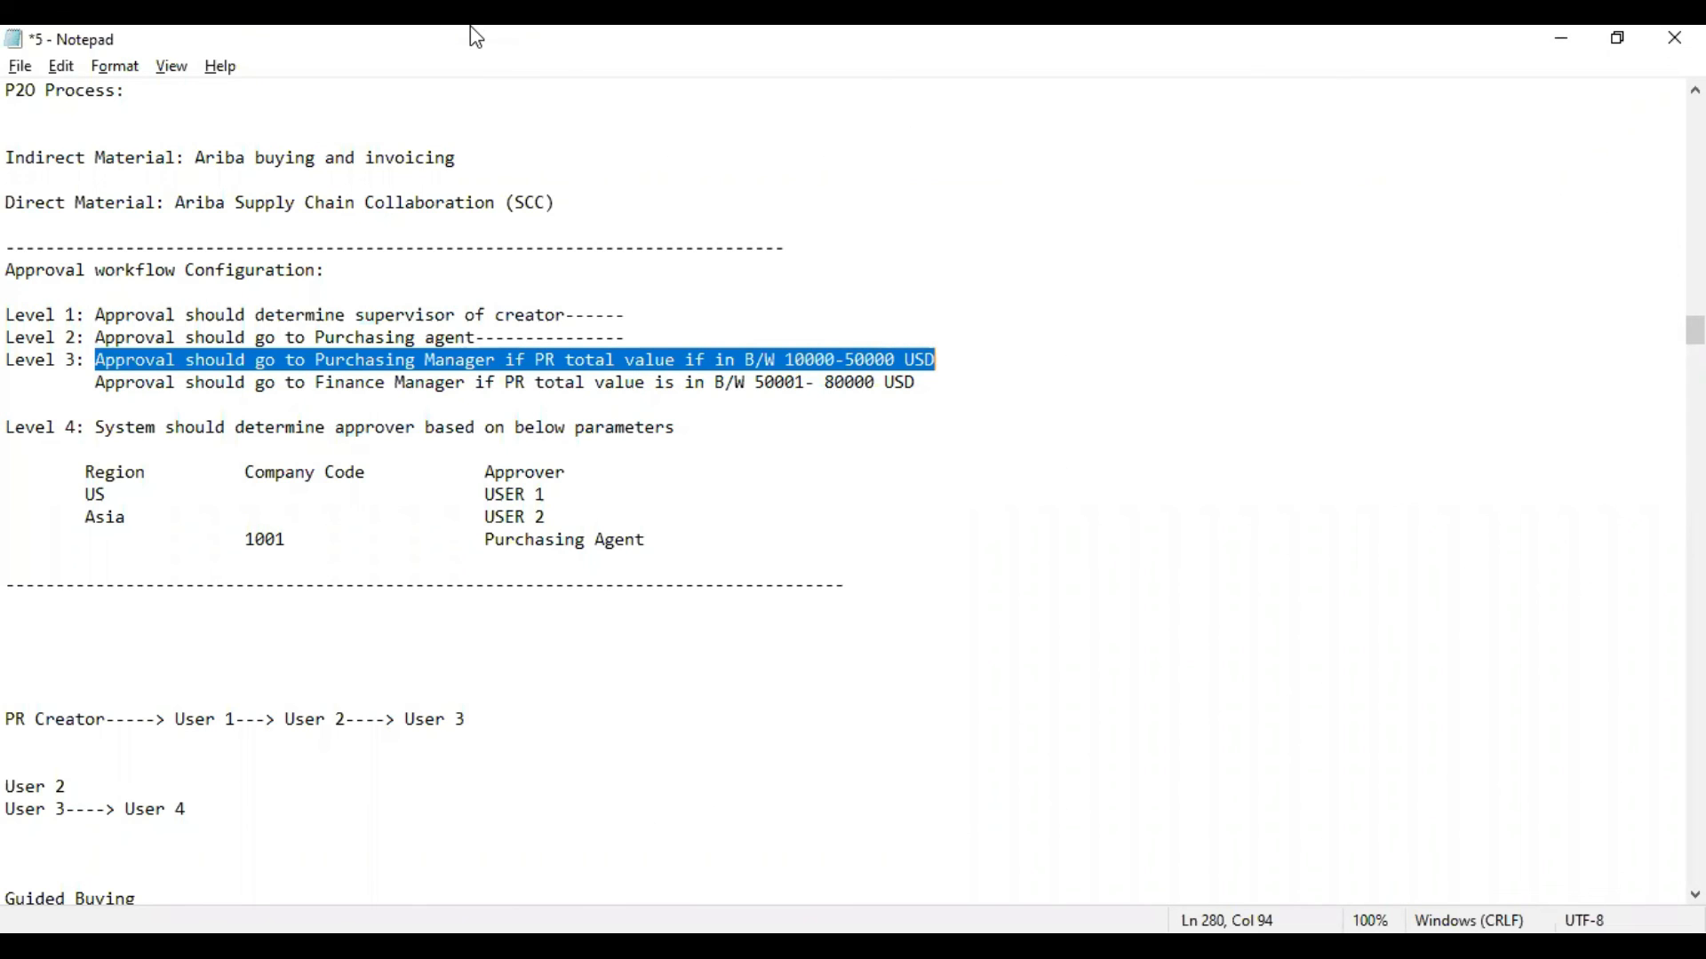
Return to Ariba and add a serial rule directly after Level 2 in the post-collaboration diagram
key("alt+Tab")
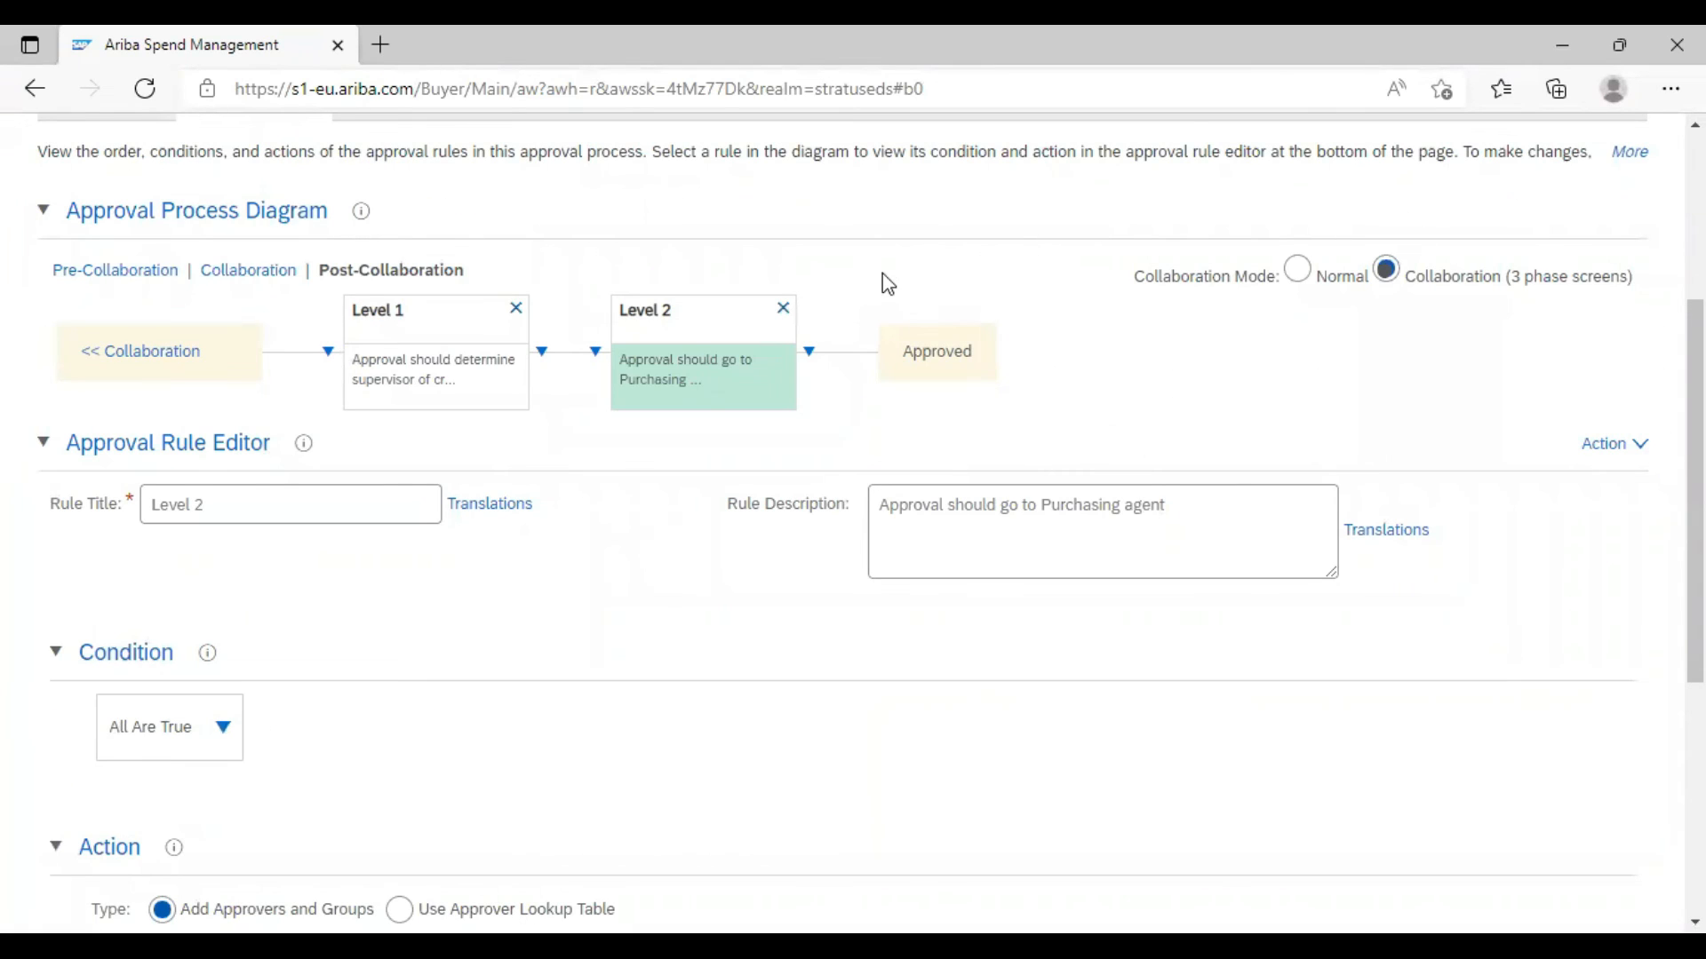
left_click(808, 355)
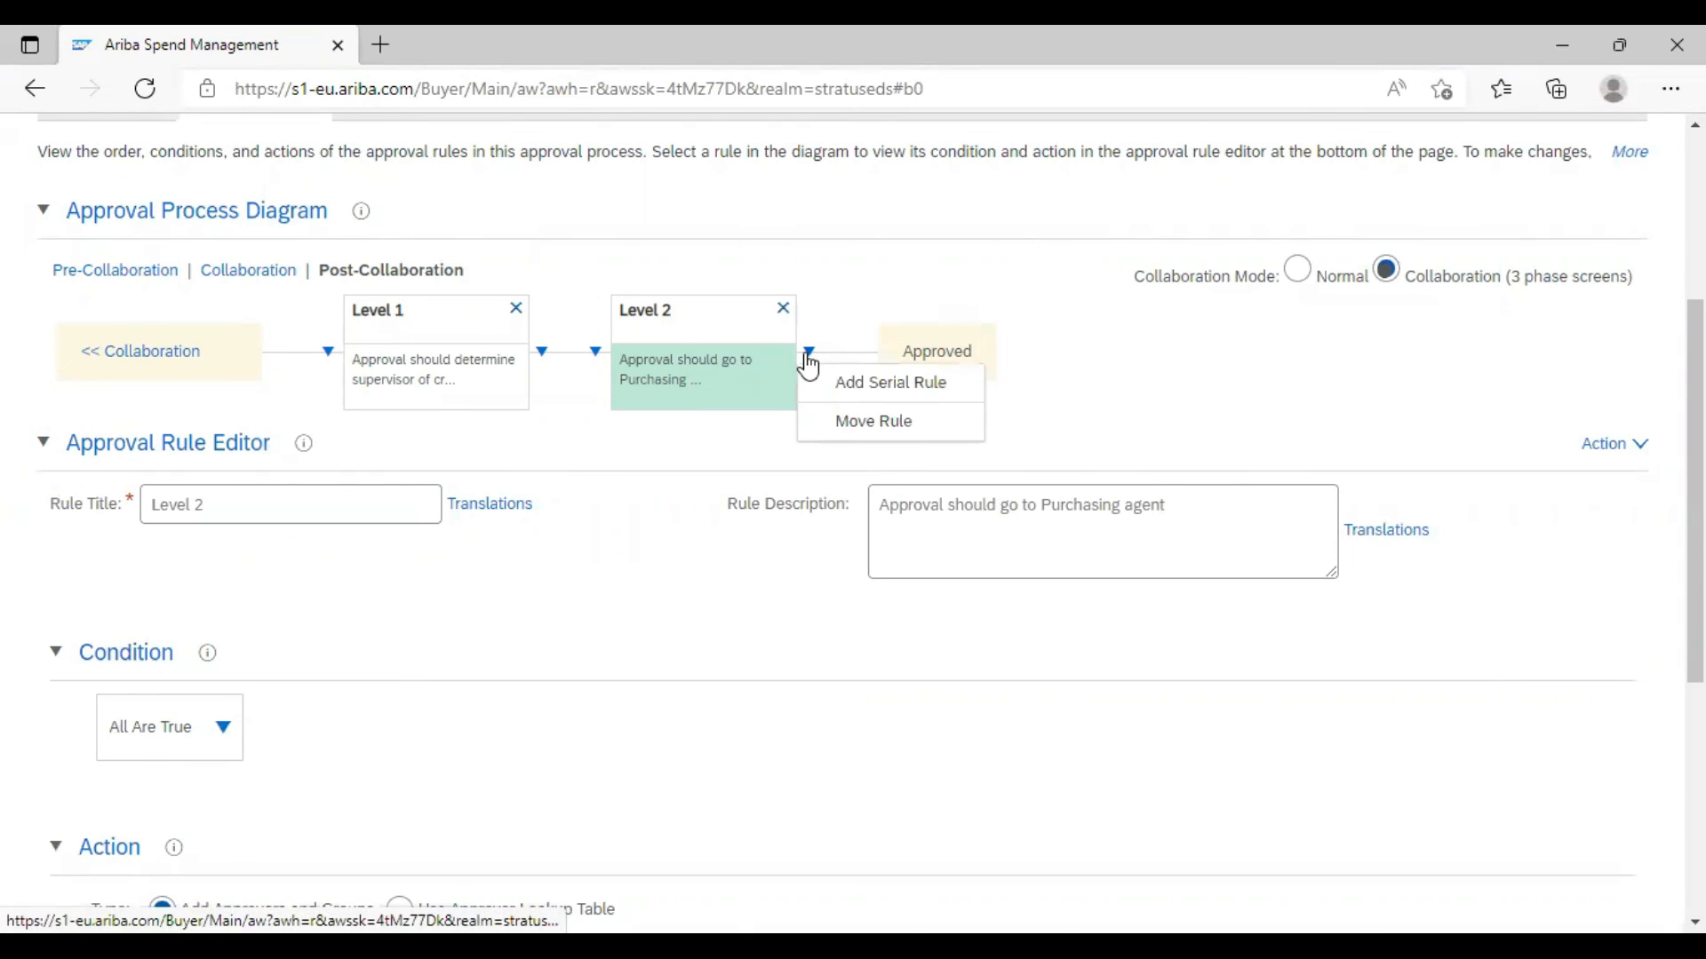
left_click(876, 400)
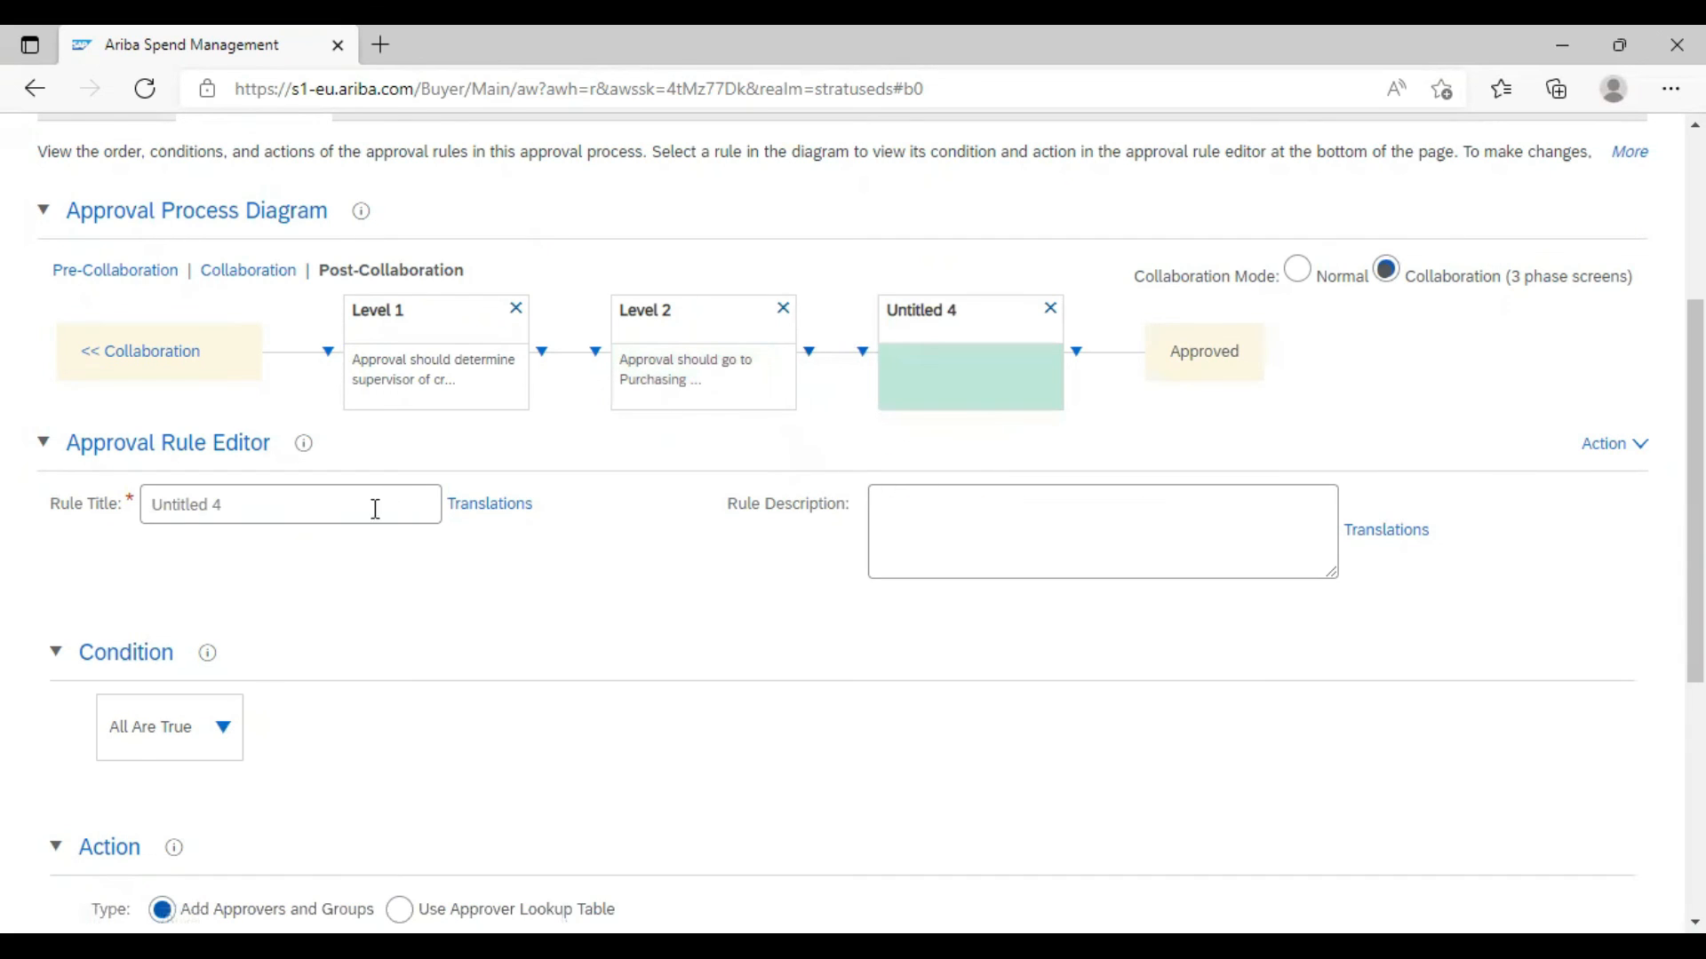
Title the new serial rule "Level 3" and paste the copied Purchasing Manager requirement as its description
left_click_drag(232, 508, 145, 509)
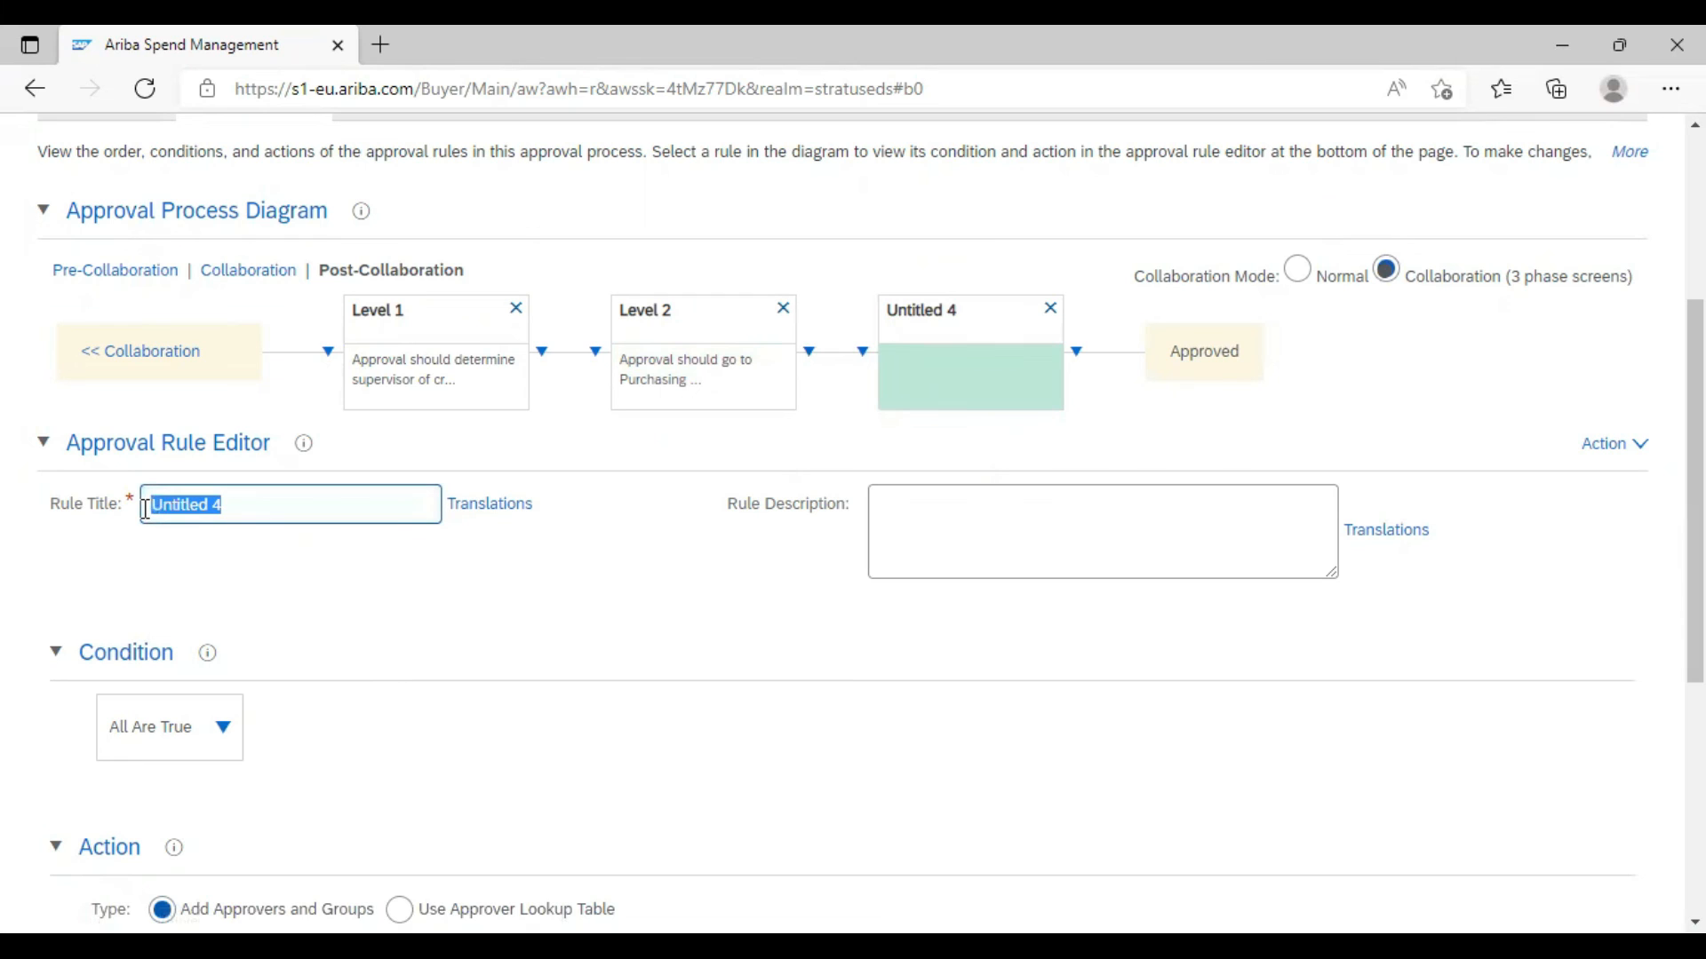
type("Leve")
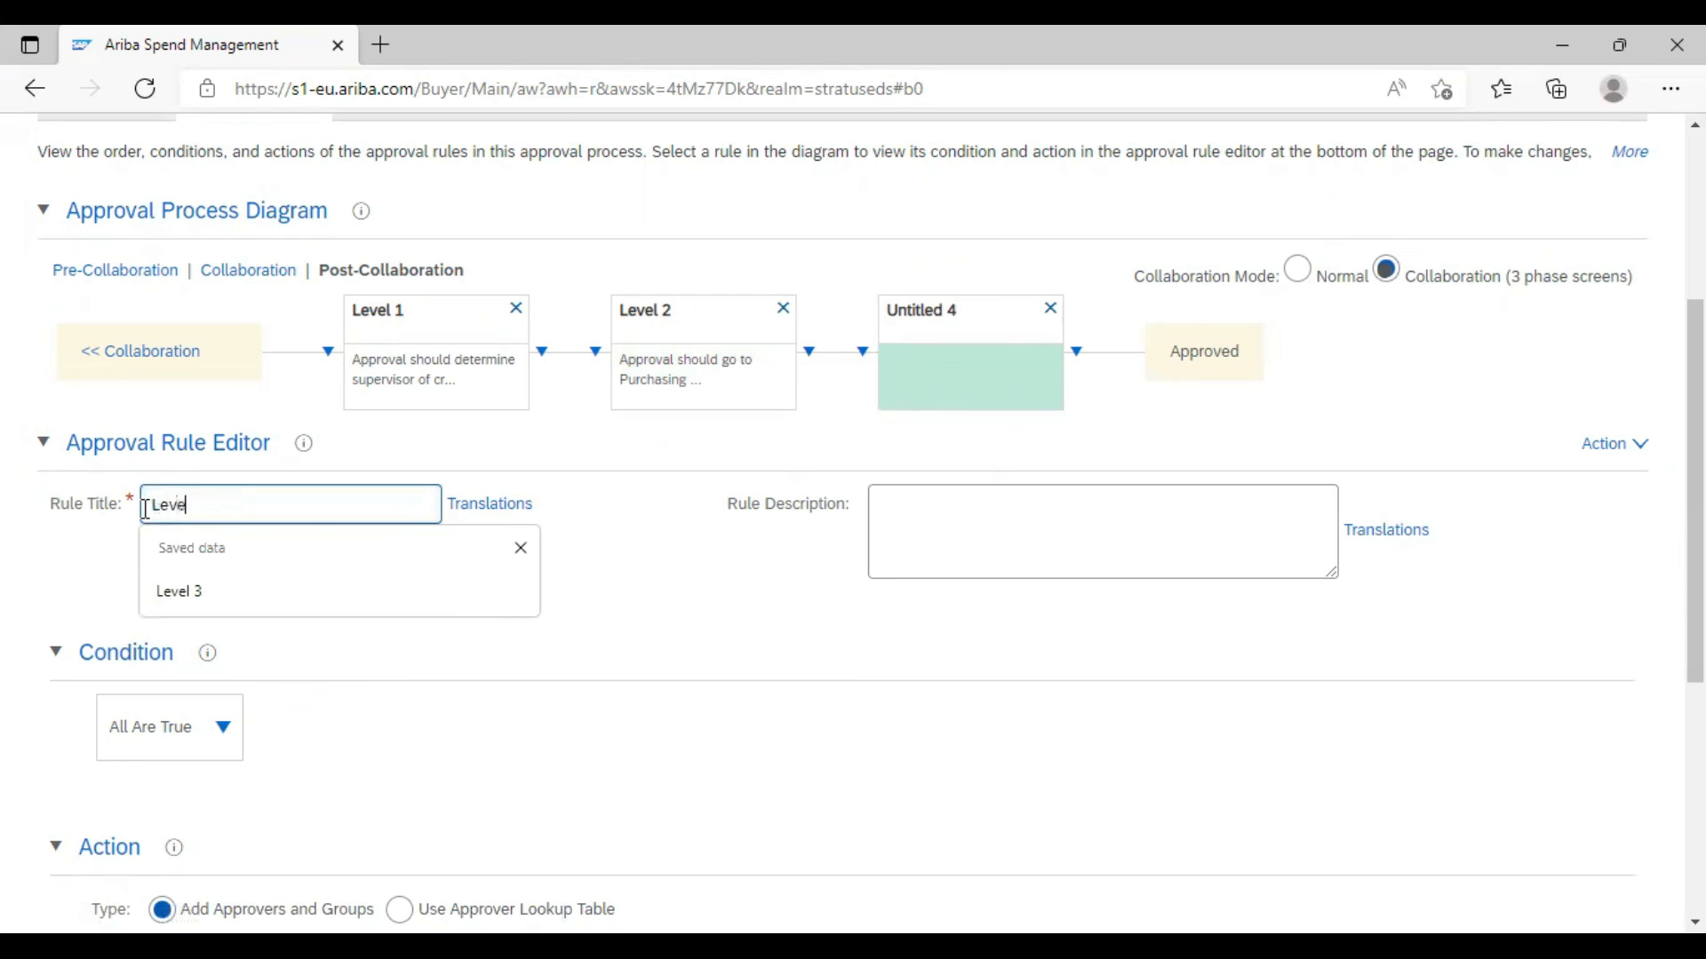
type("l 3")
key("BackSpace")
type("3")
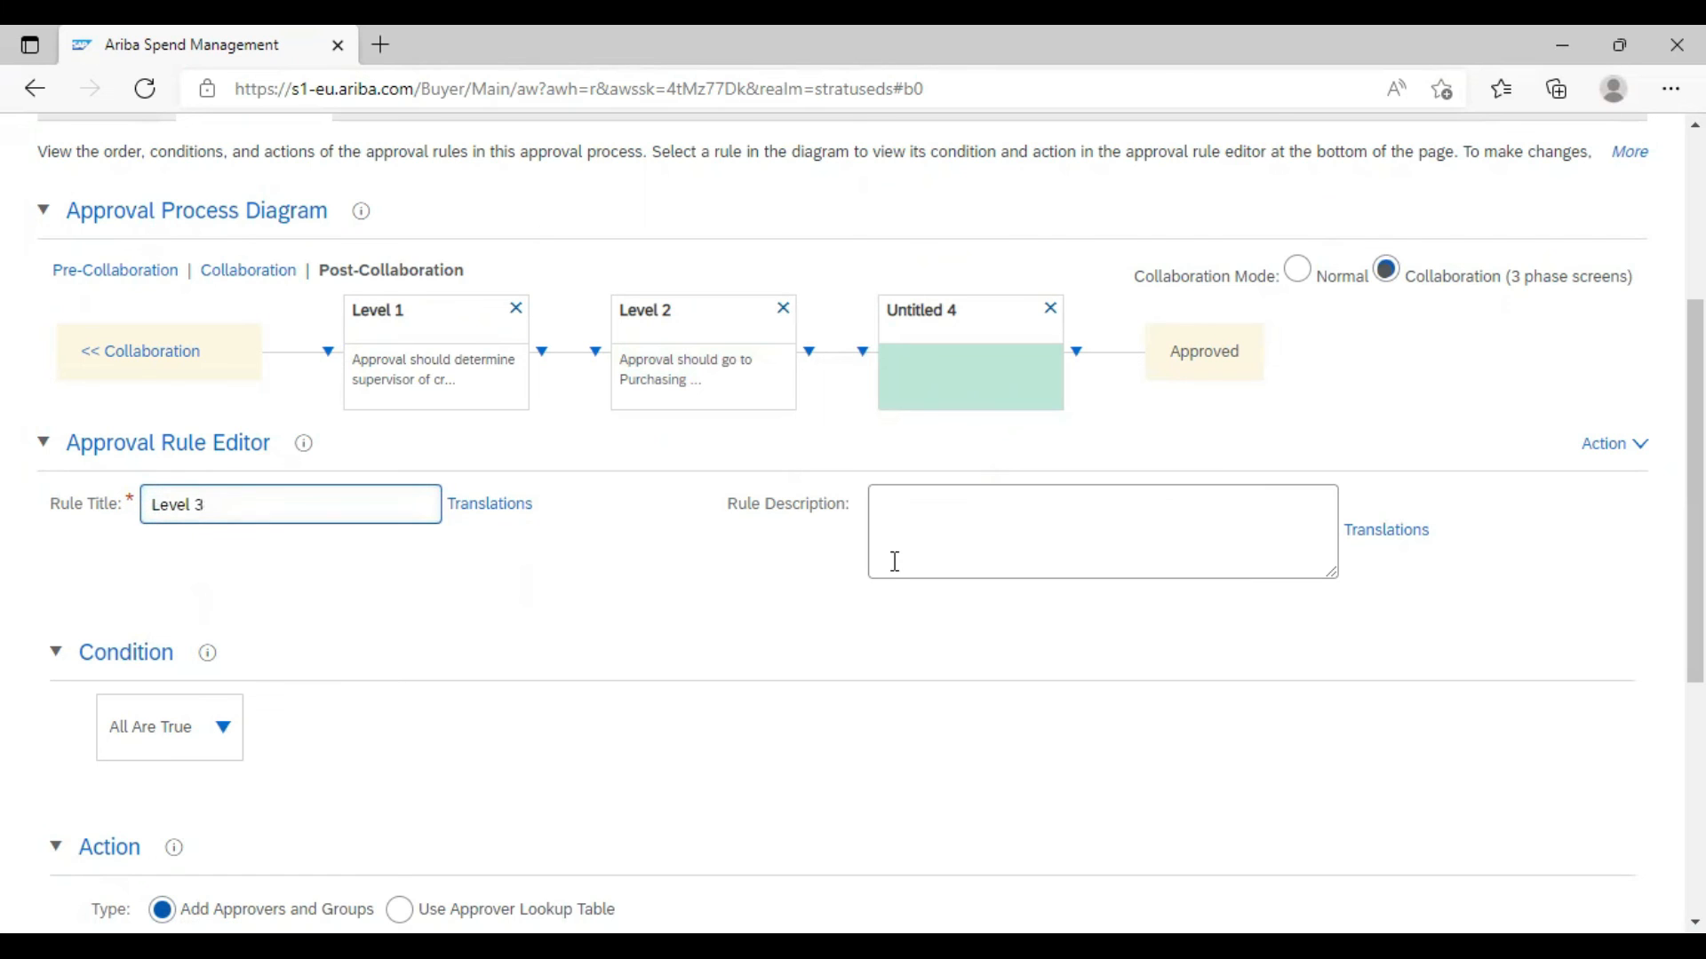
left_click(891, 513)
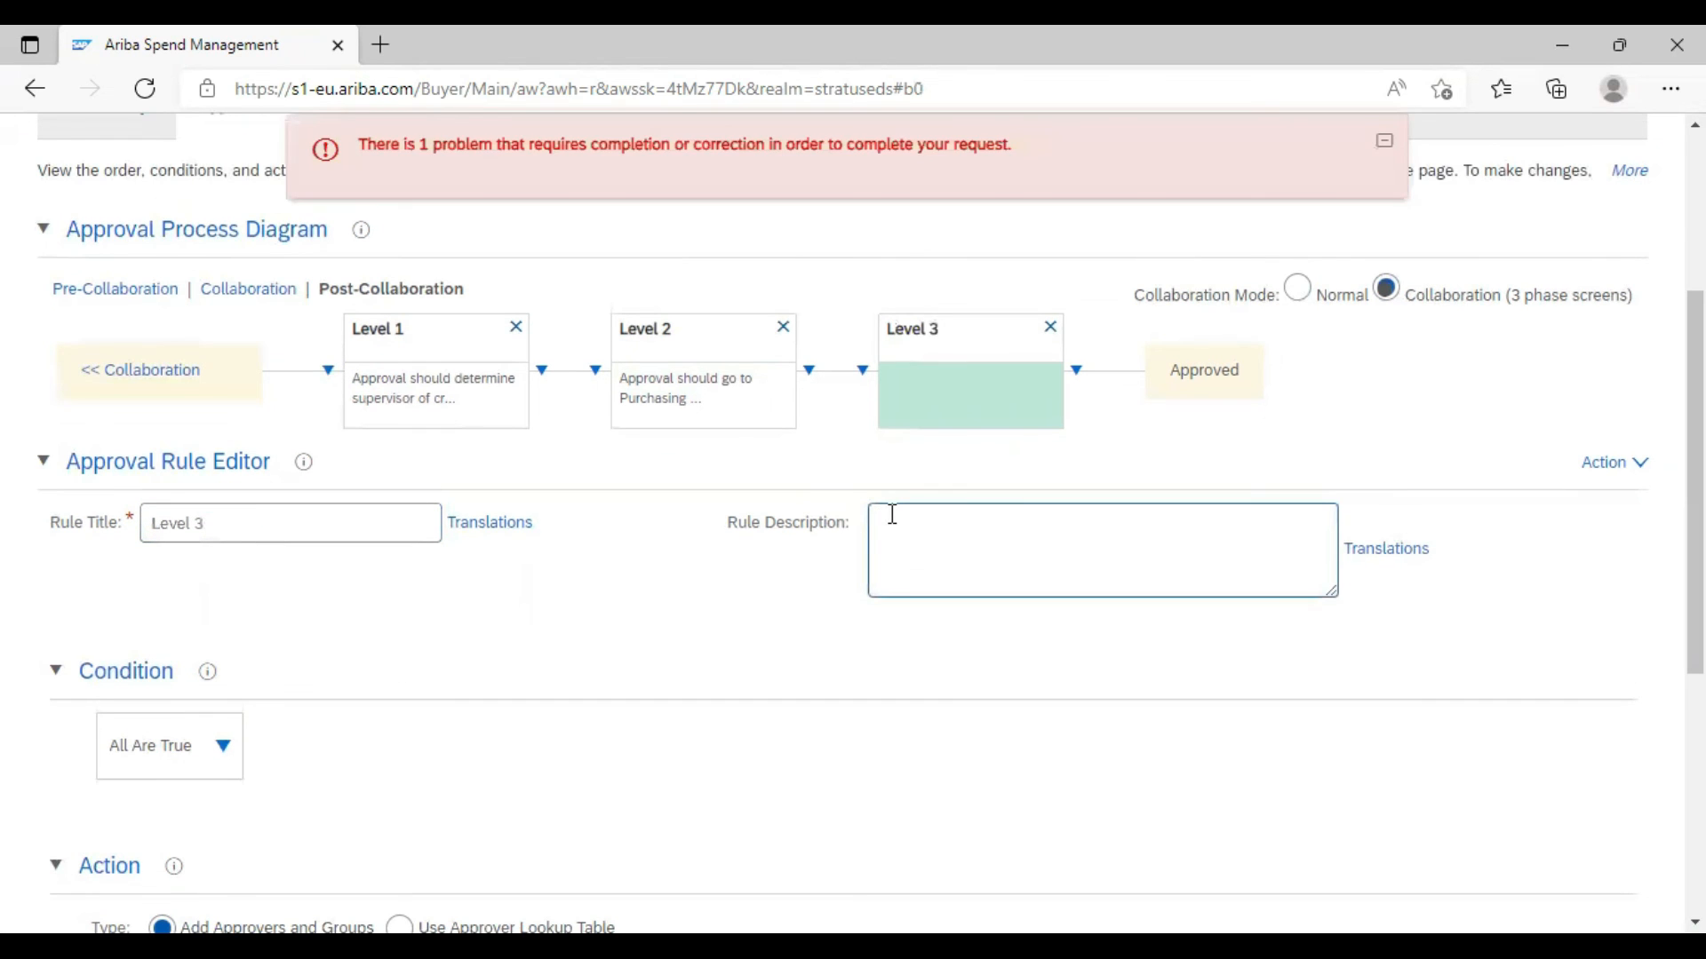
key("ctrl+v")
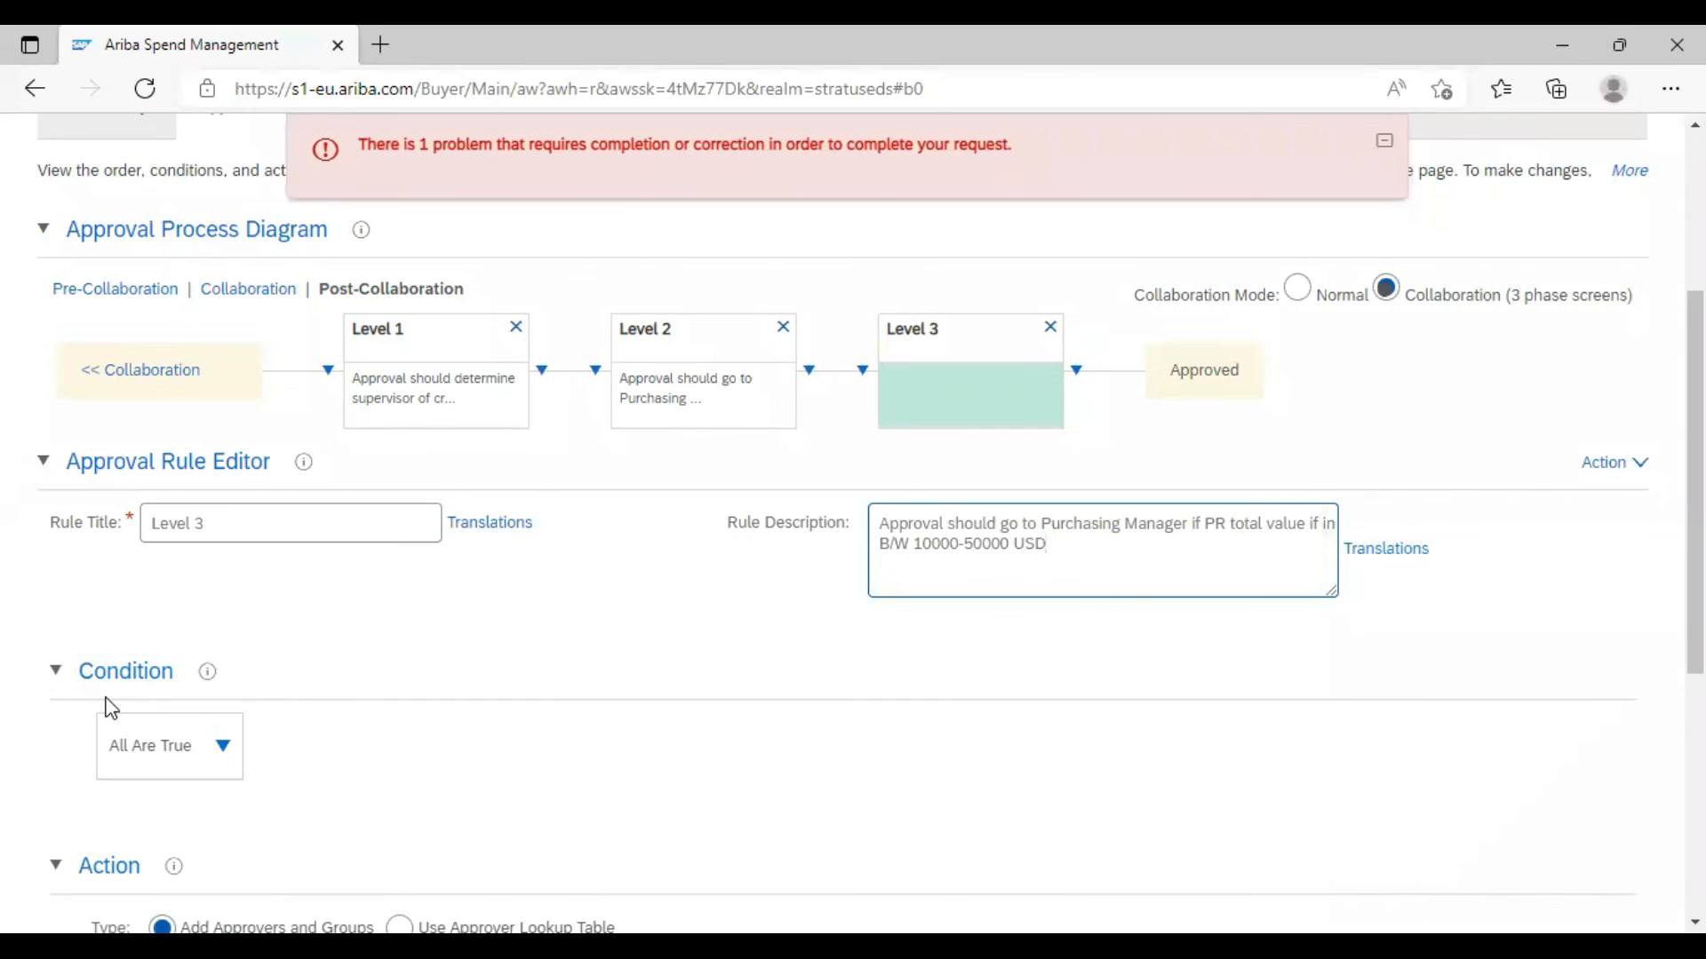
Examine the condition types that can be added to the Level 3 rule and its current action parameters
scroll(107, 708, "down", 1)
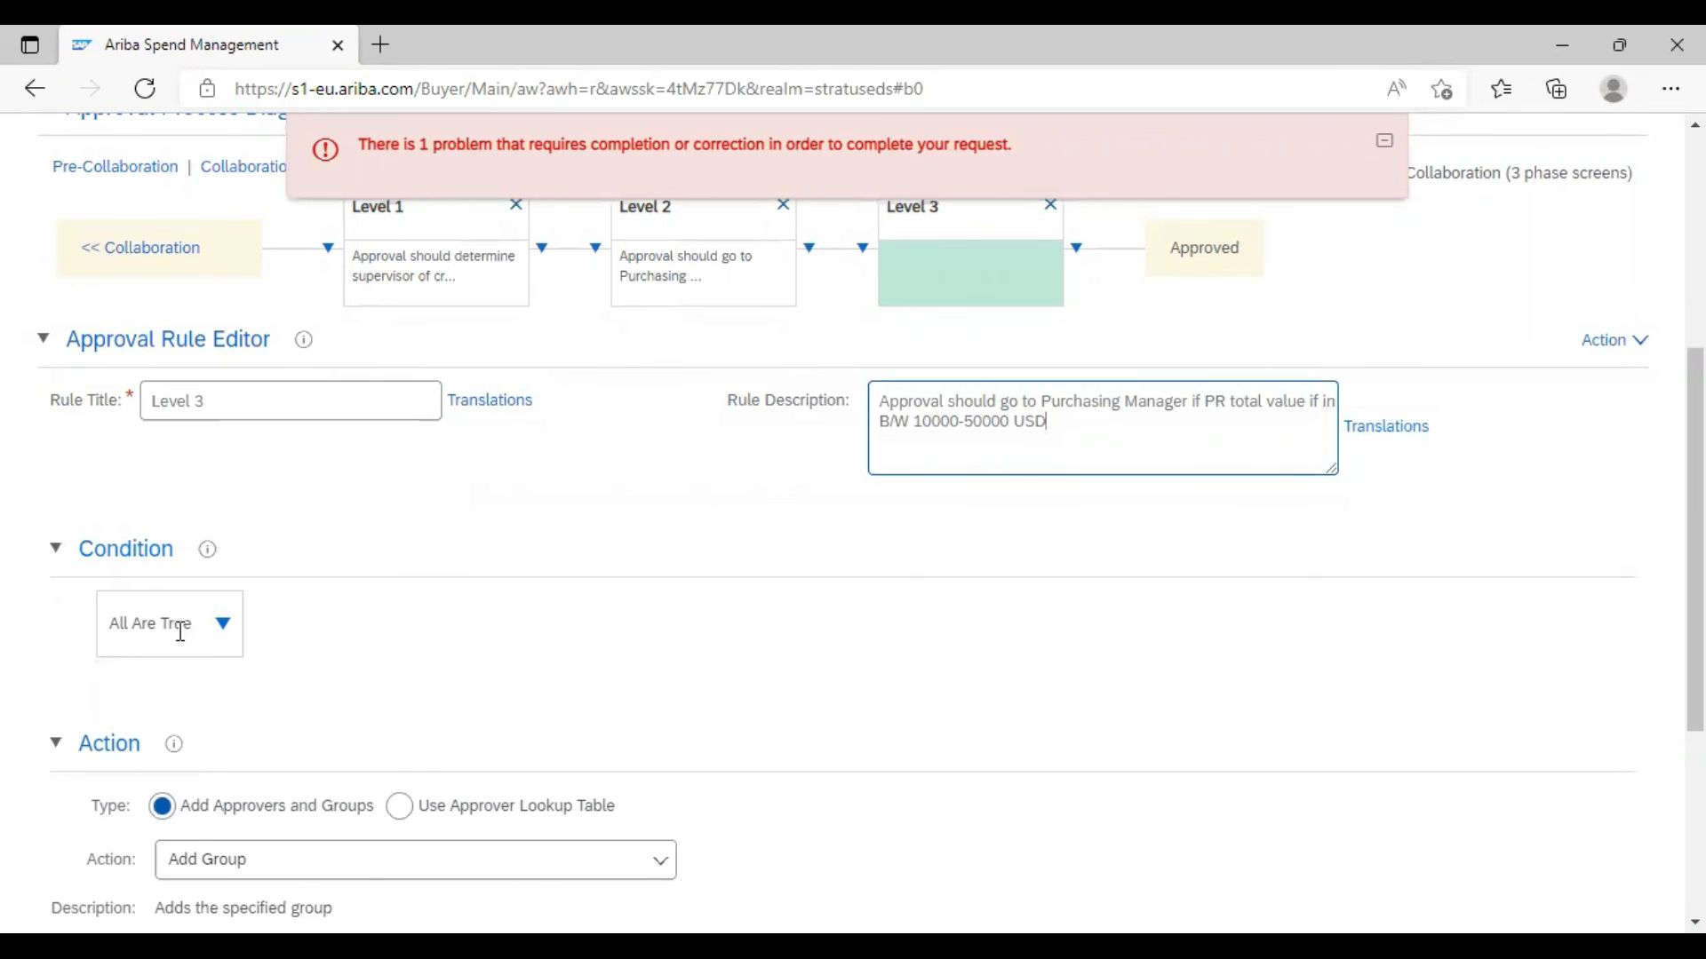
left_click(222, 632)
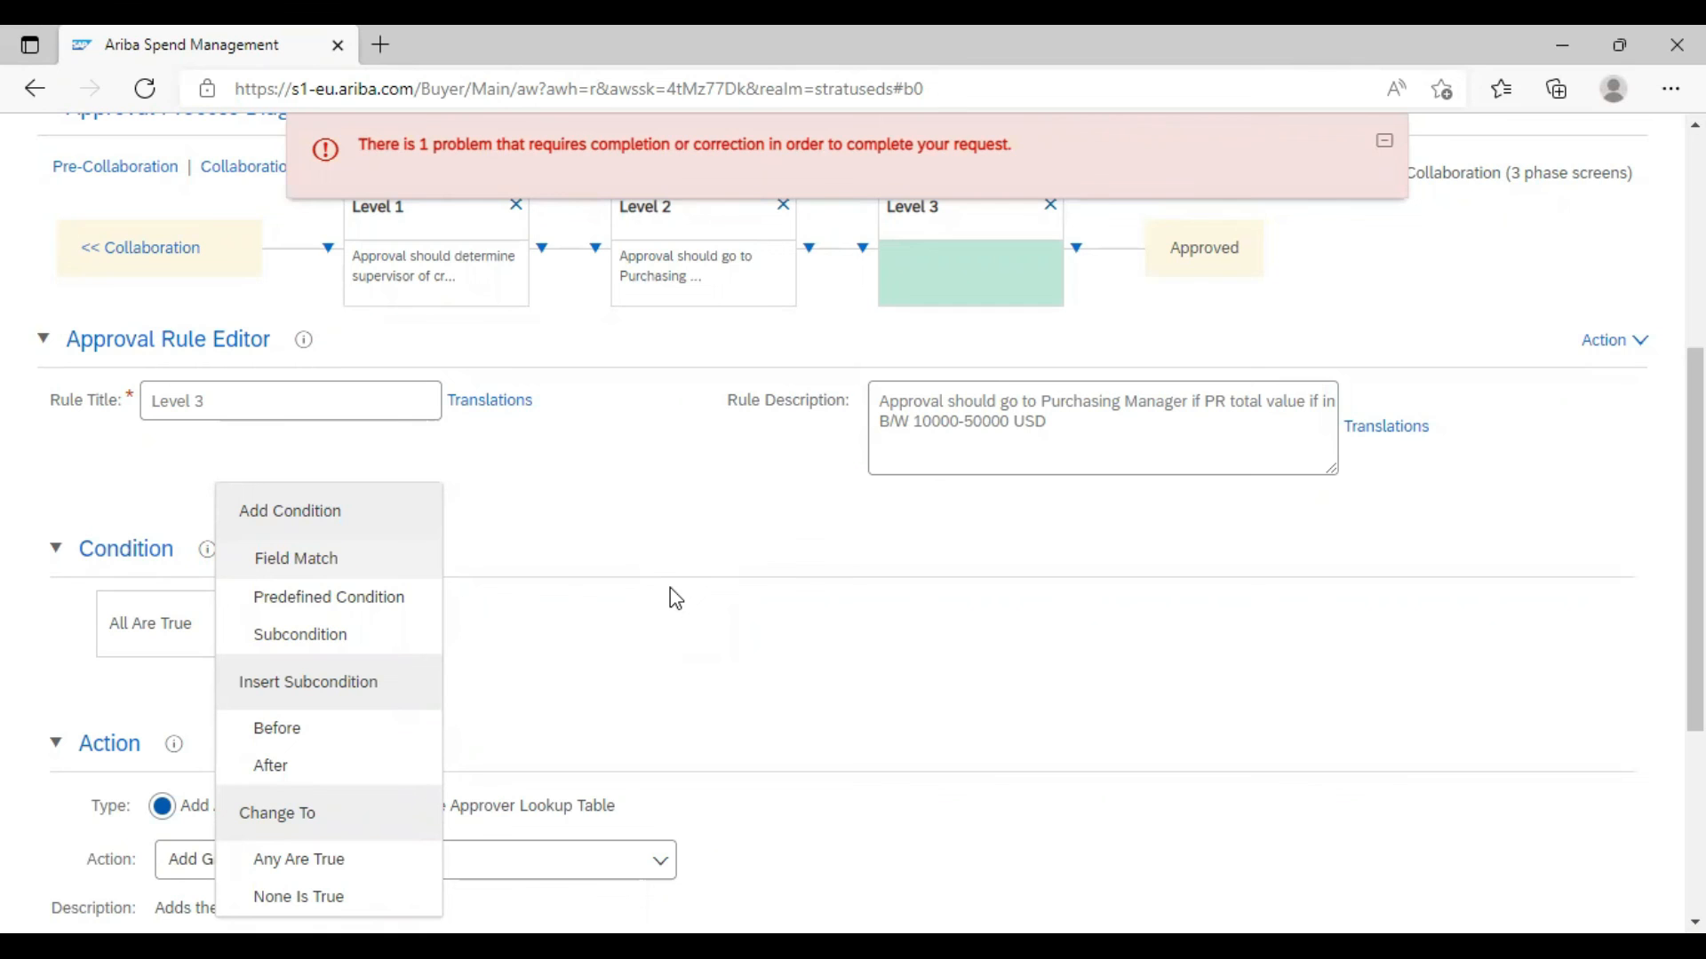
scroll(617, 555, "up", 3)
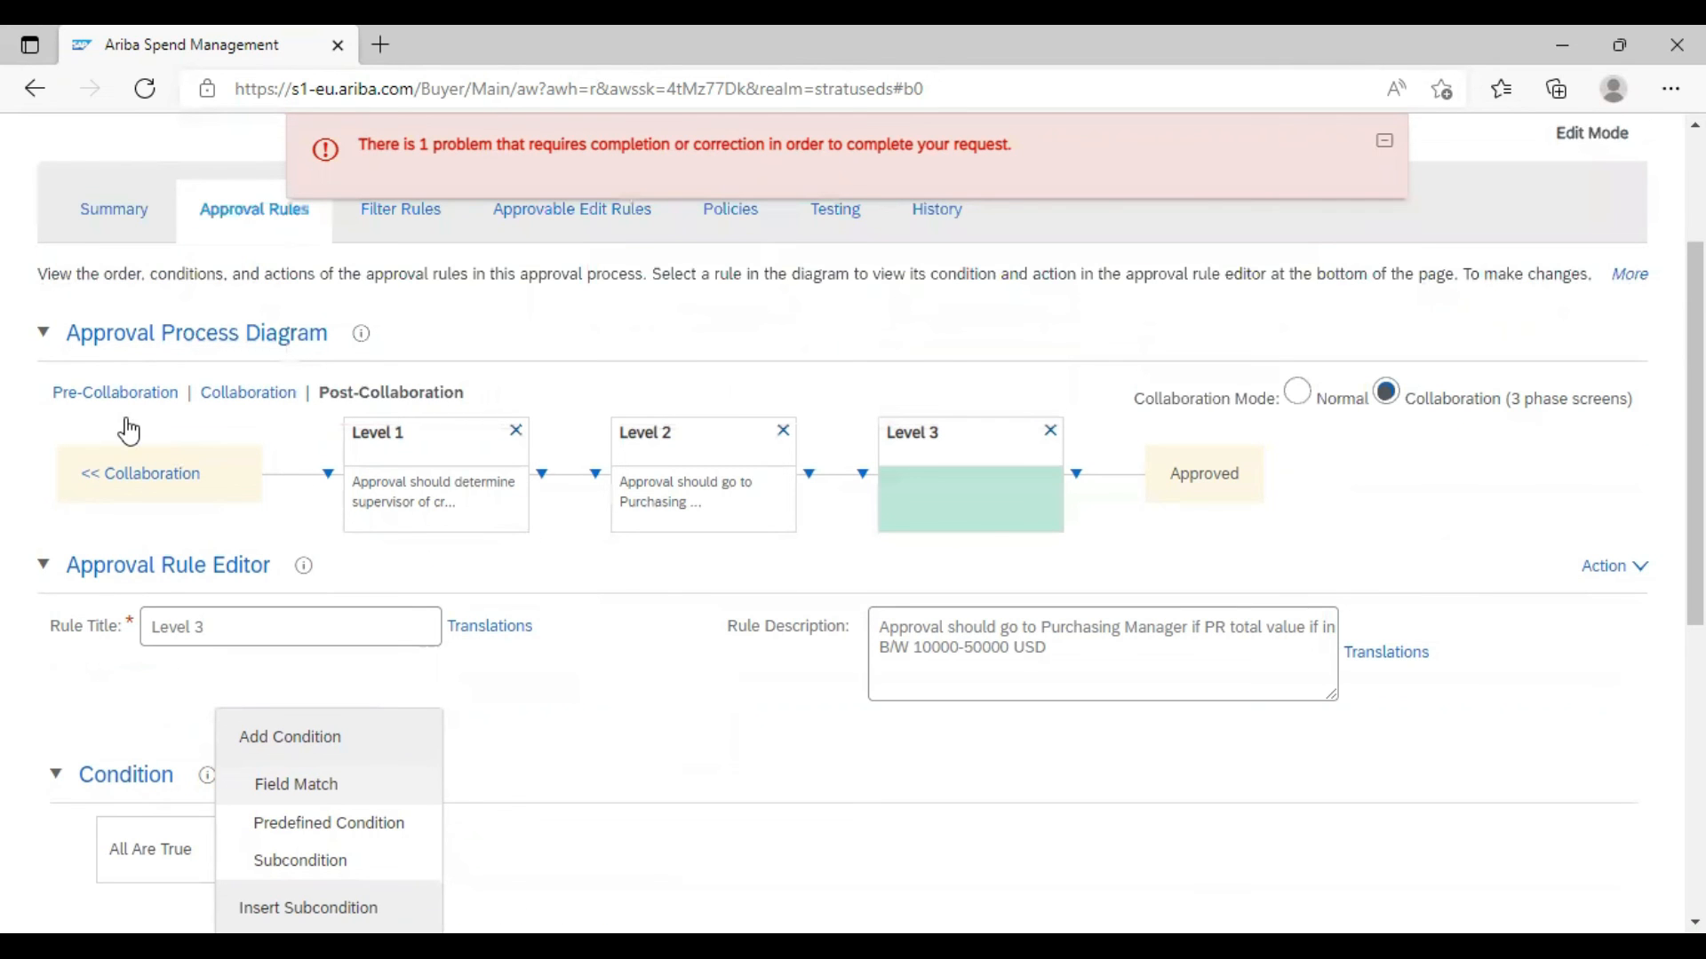
scroll(104, 438, "up", 3)
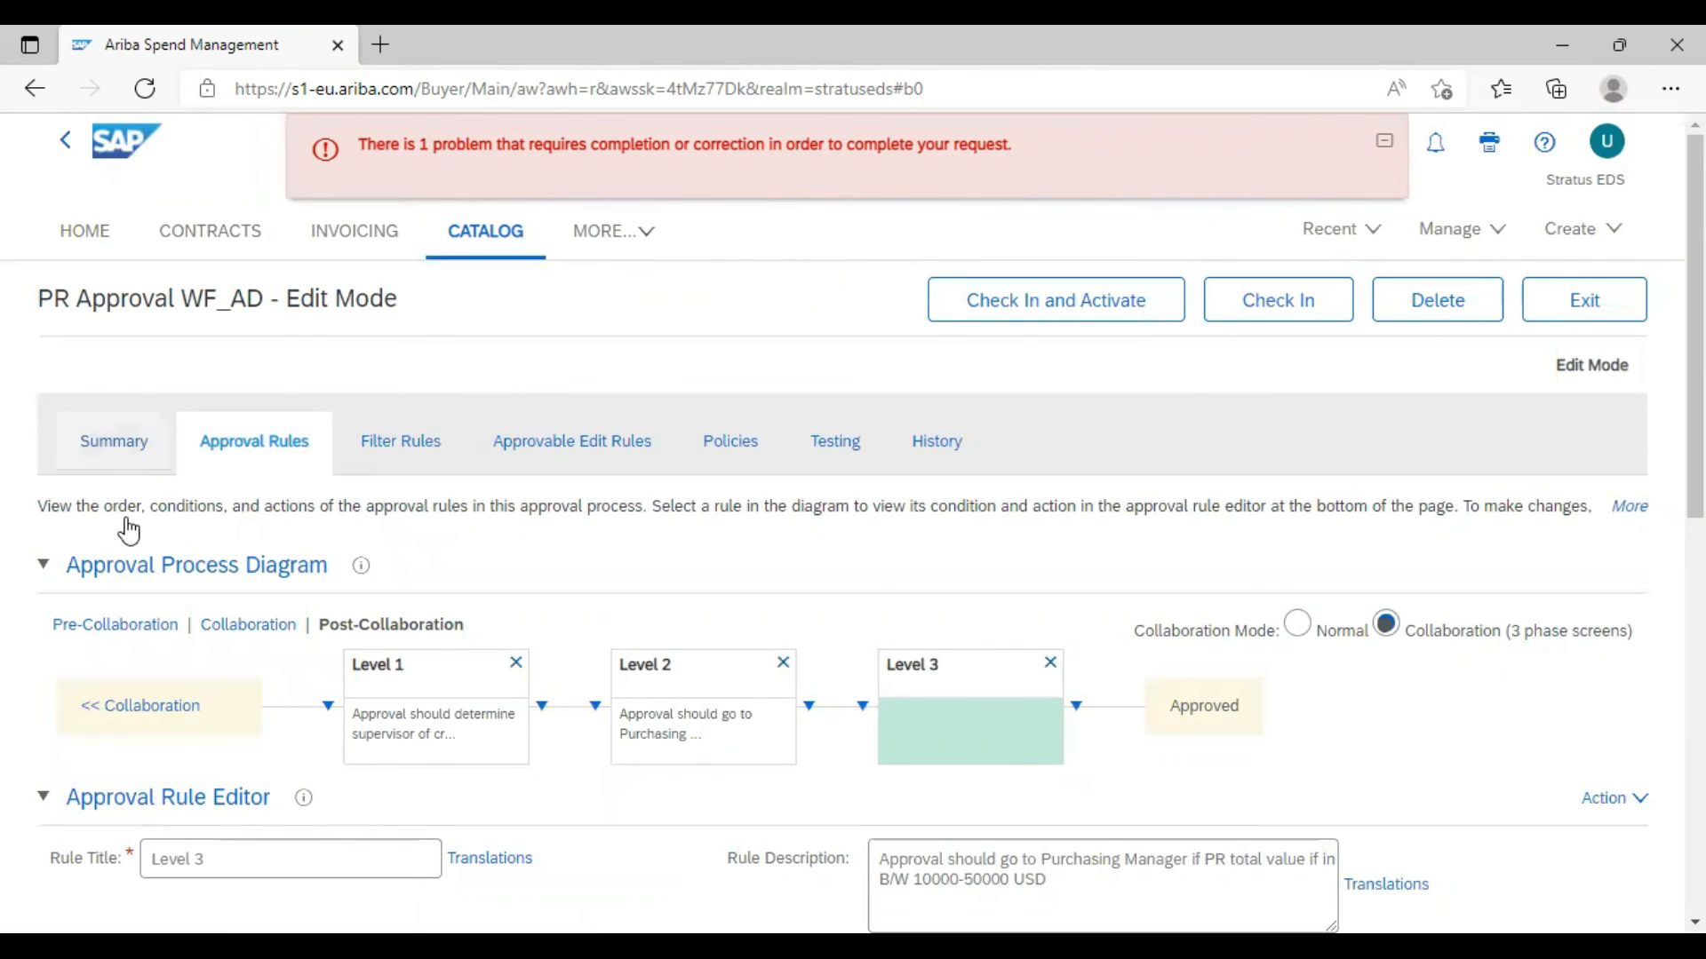
scroll(267, 617, "down", 10)
scroll(335, 697, "up", 4)
scroll(335, 696, "down", 4)
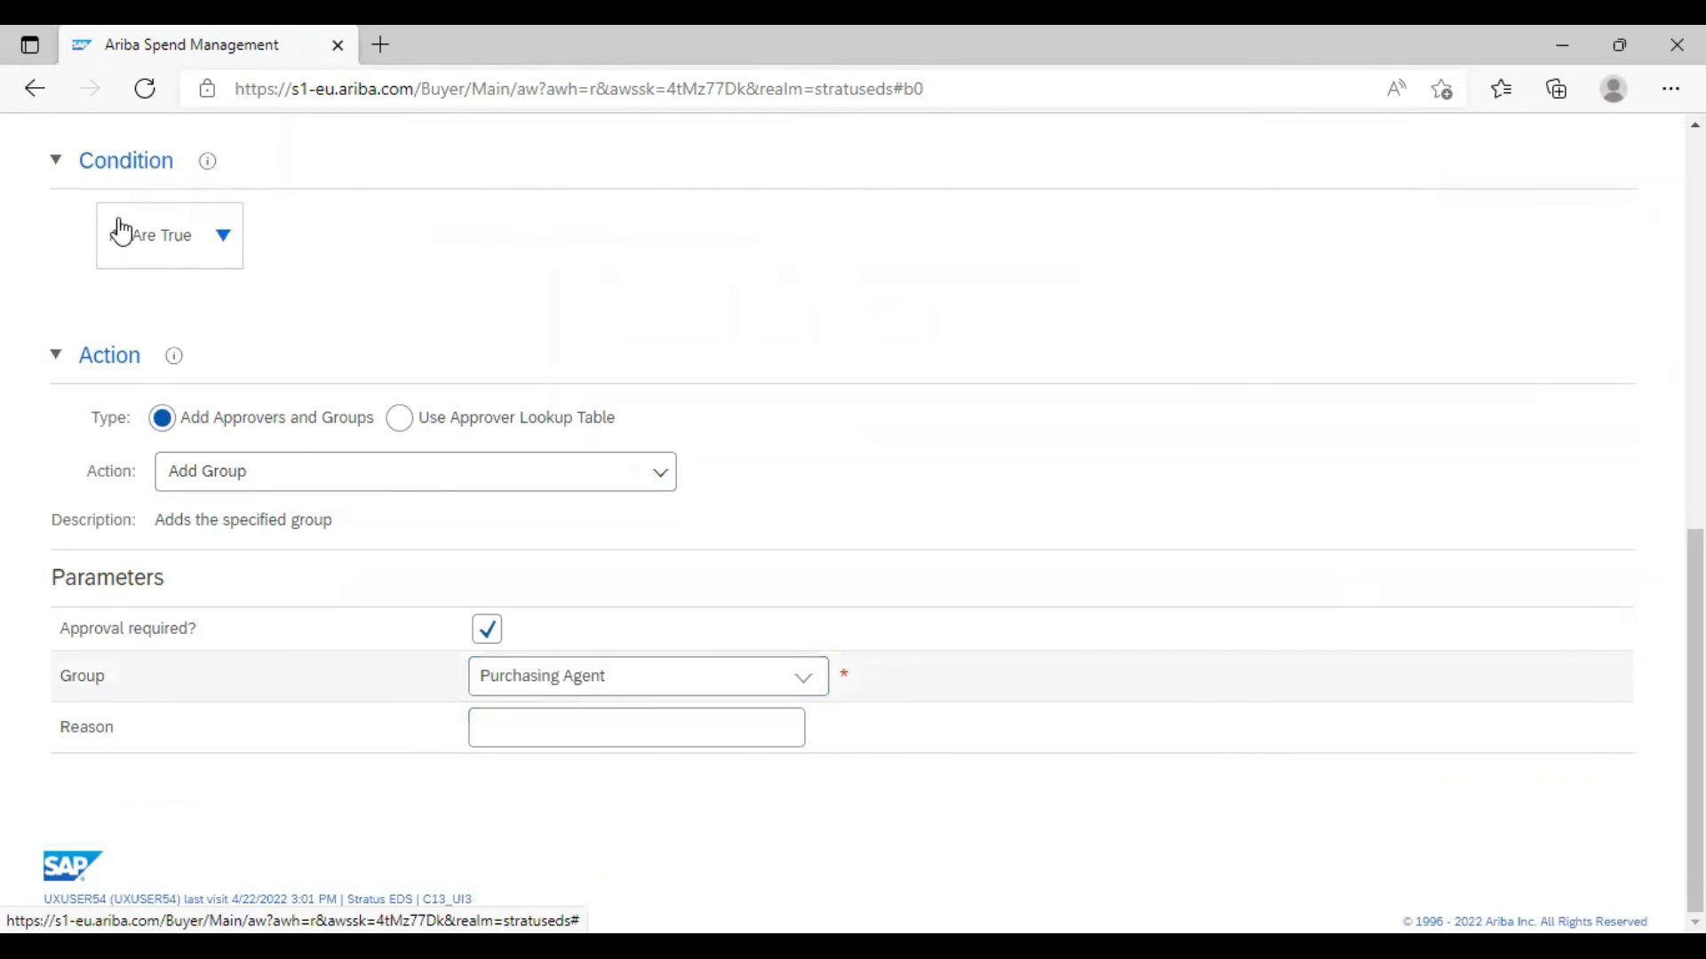
Check the approvable type in the approval process summary and return to the Level 3 rule's condition and action settings
scroll(116, 229, "up", 10)
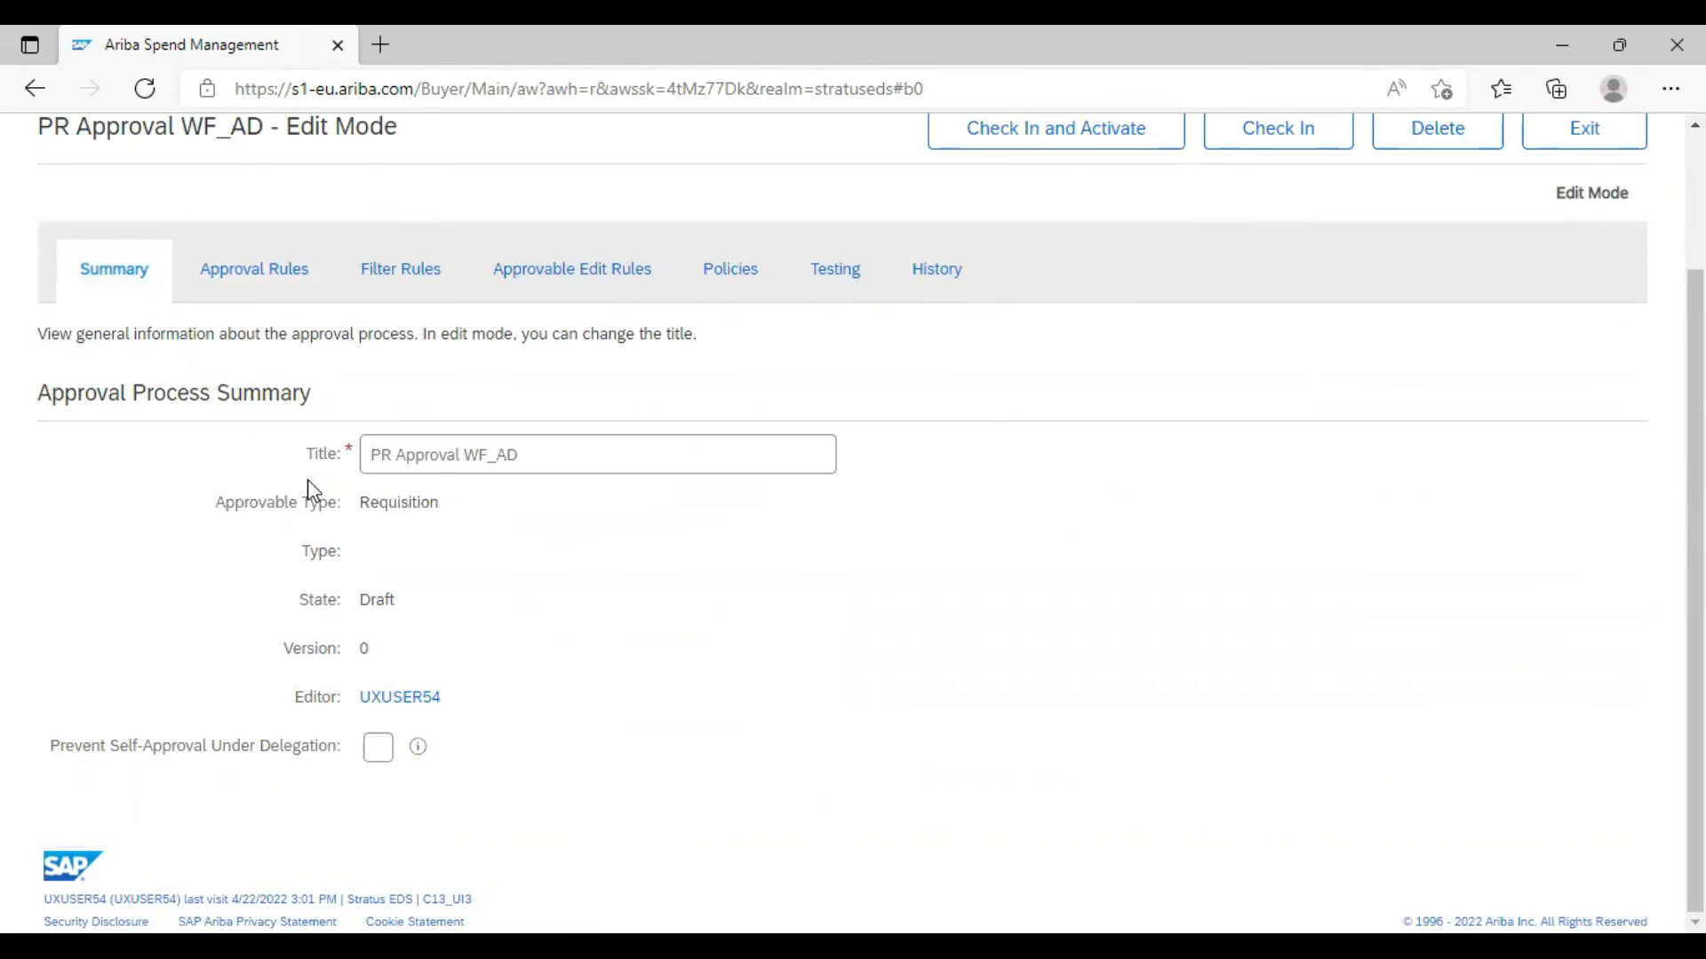
triple_click(307, 490)
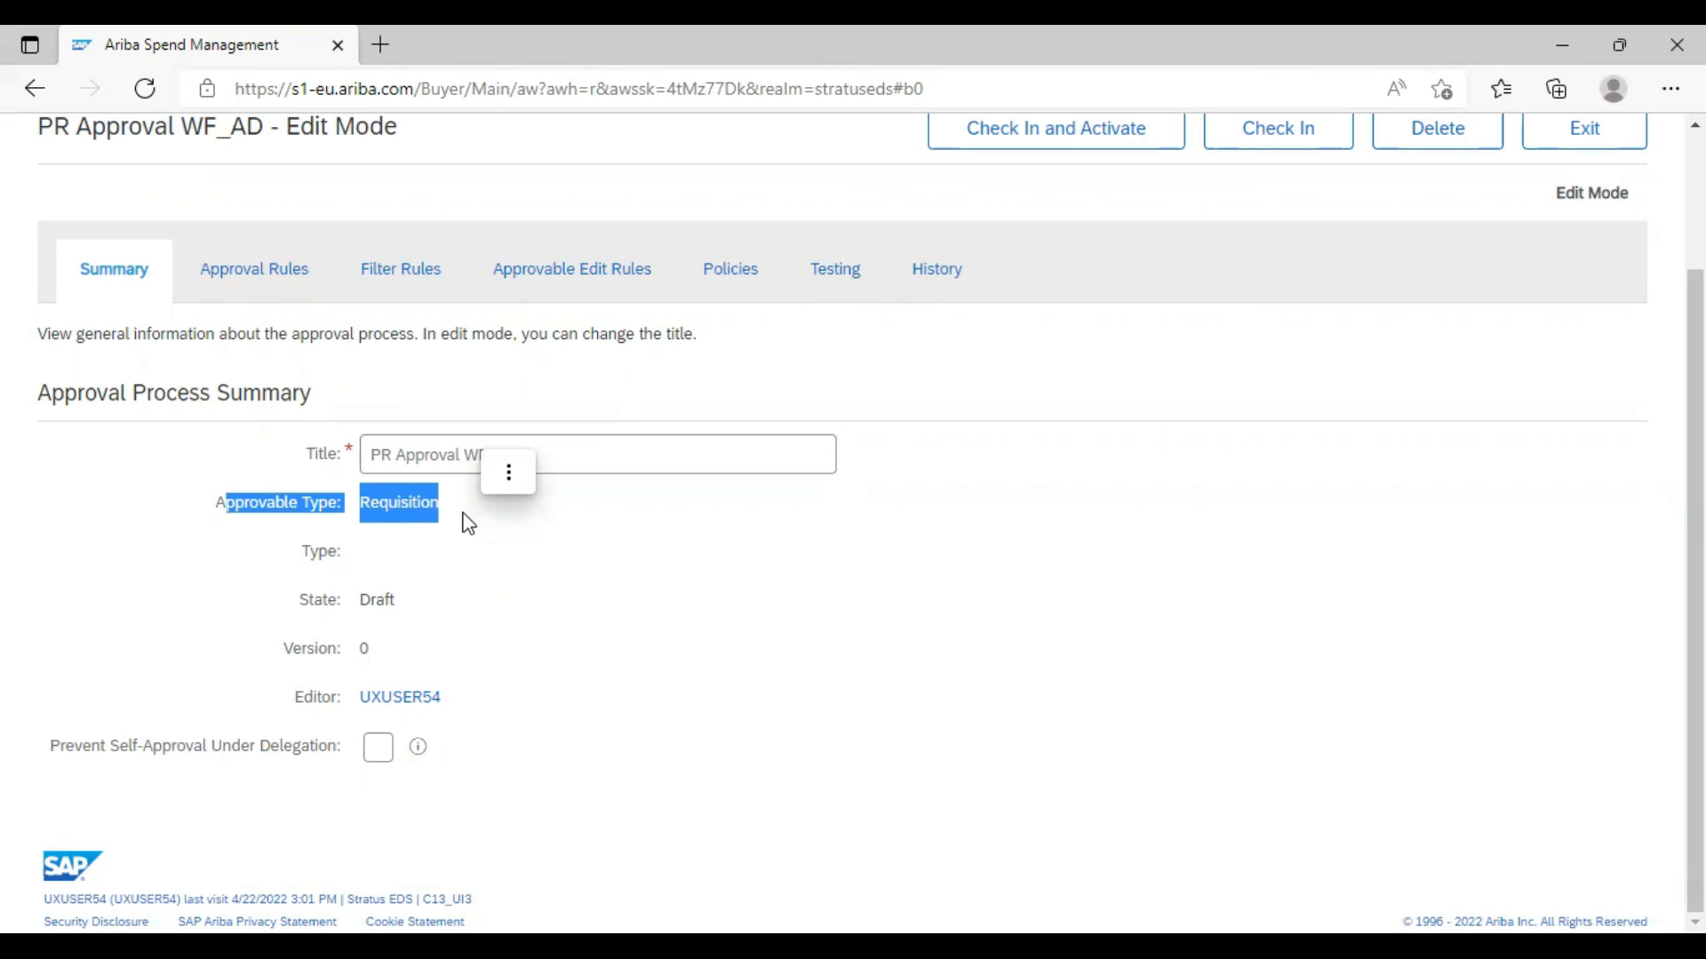
left_click(235, 282)
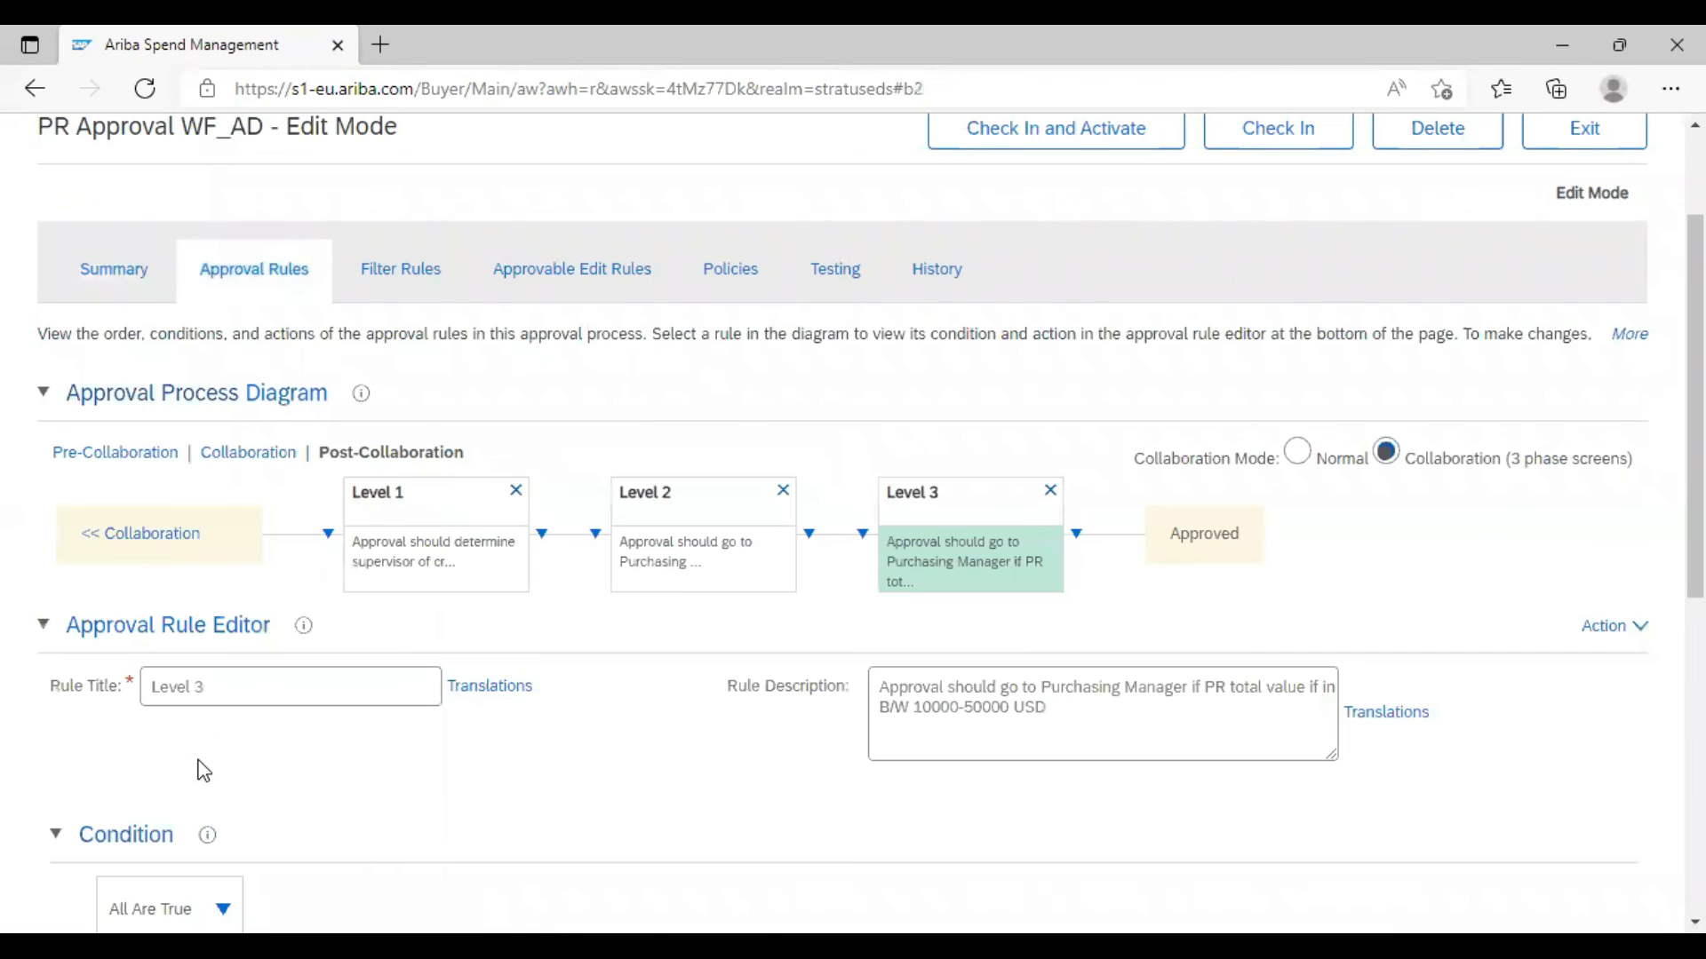
scroll(203, 771, "down", 7)
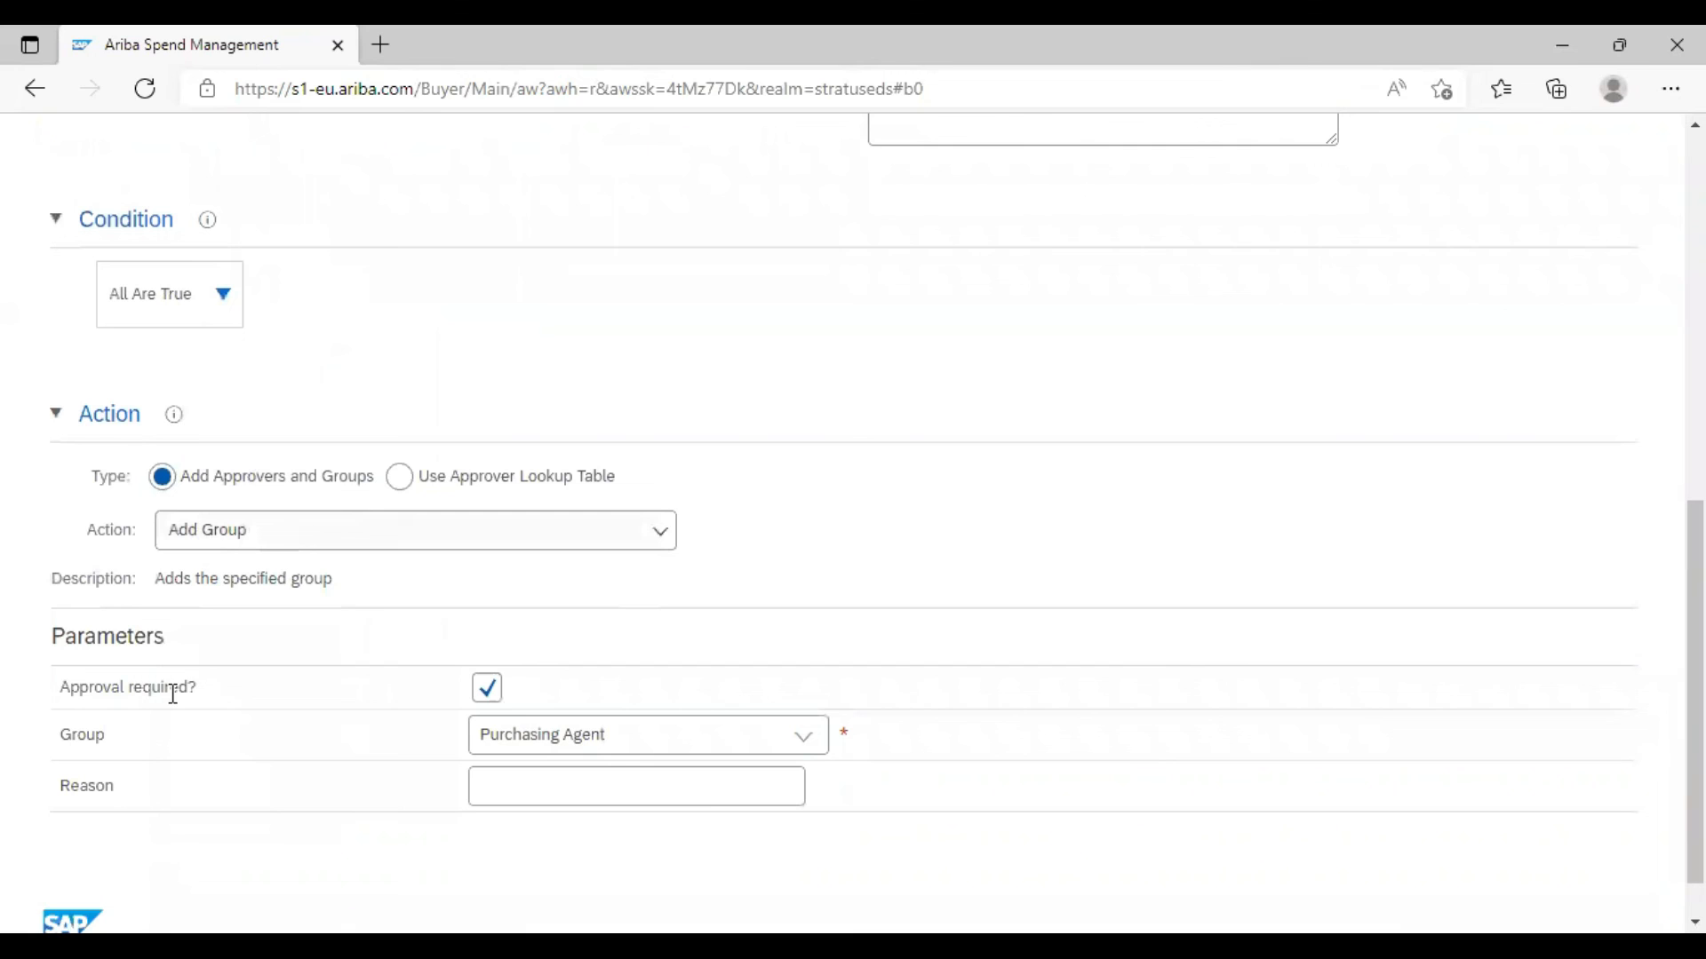